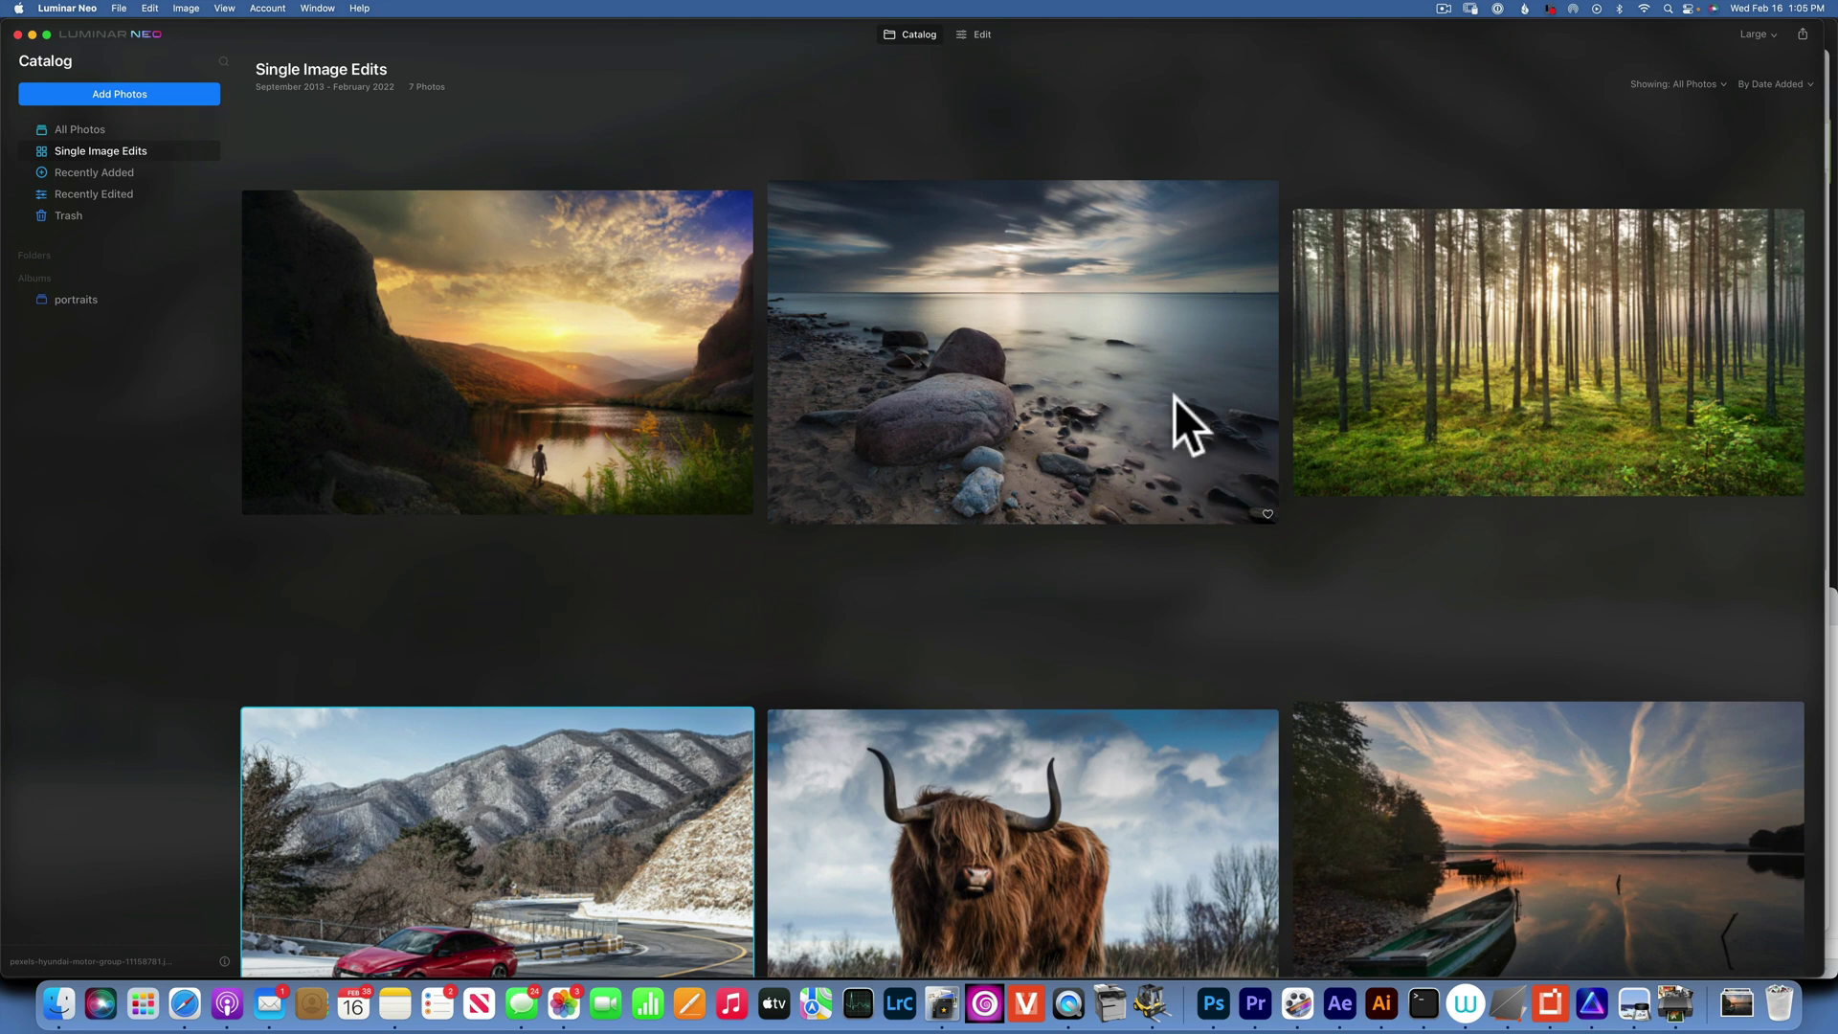
Open the rocky sea shore photo for editing and set the Enhance tool's Accent to 100
double_click(1095, 375)
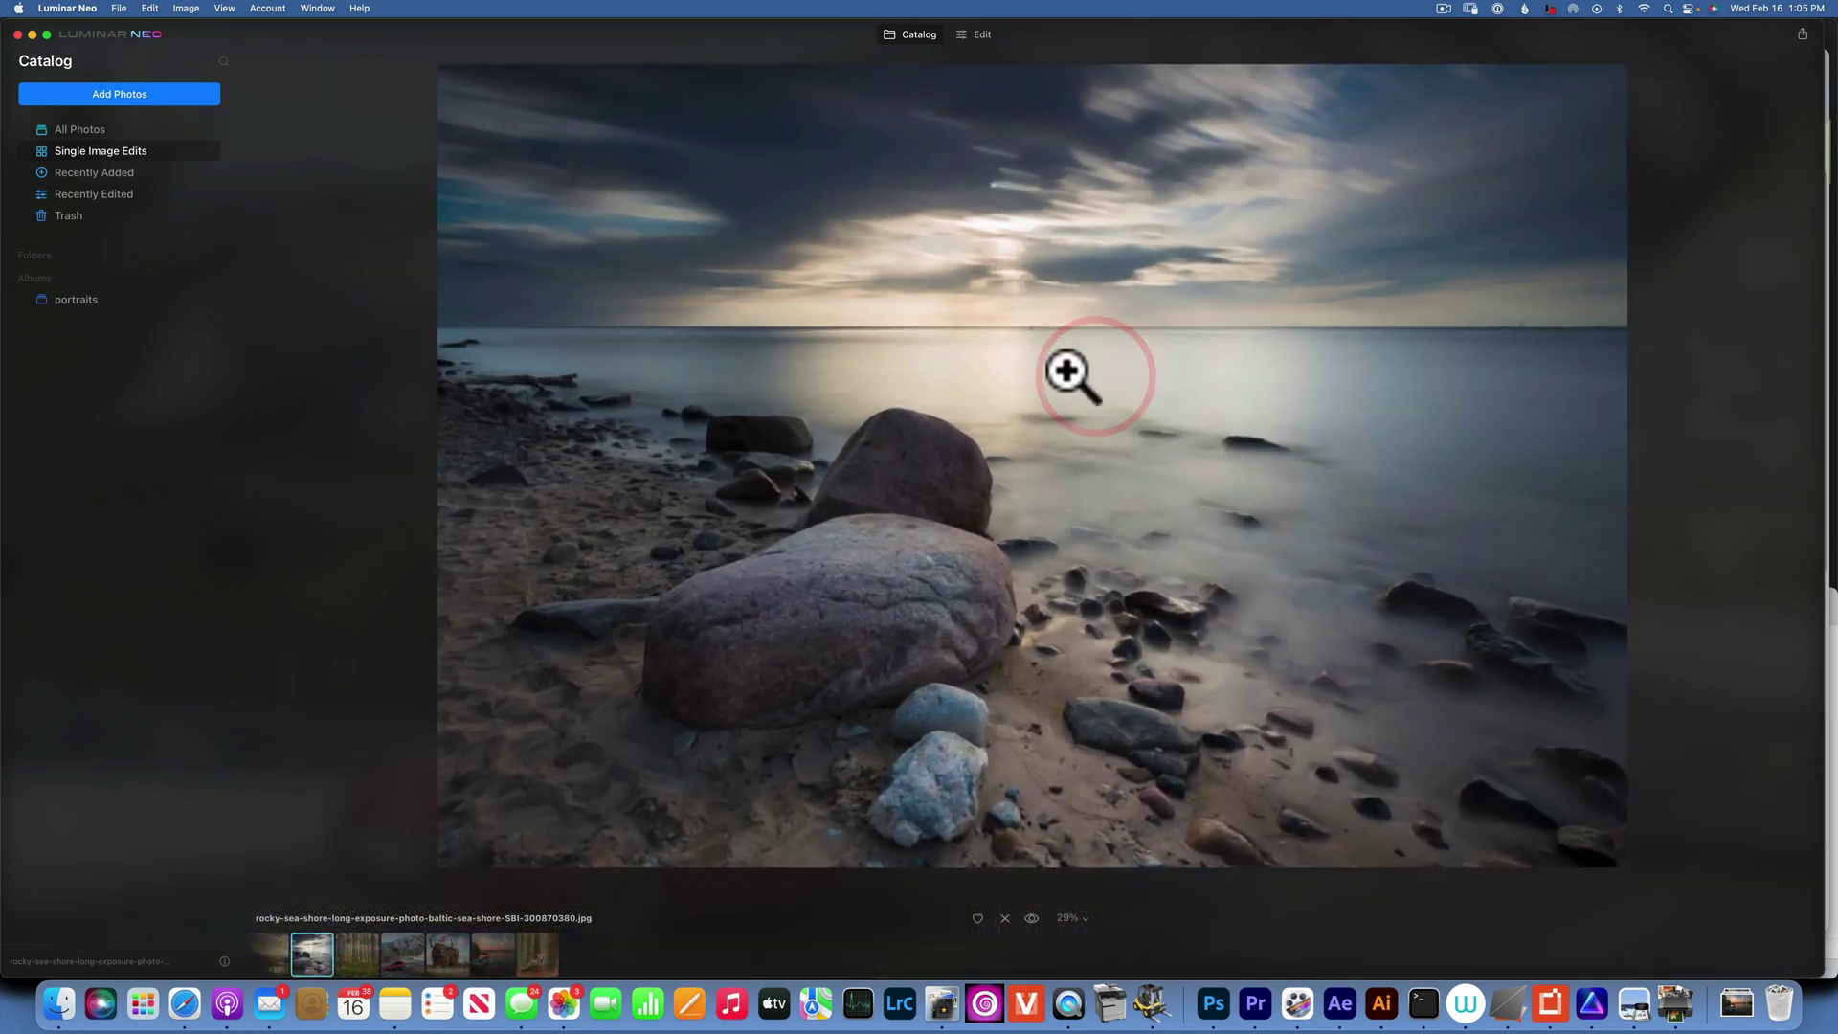
left_click(975, 33)
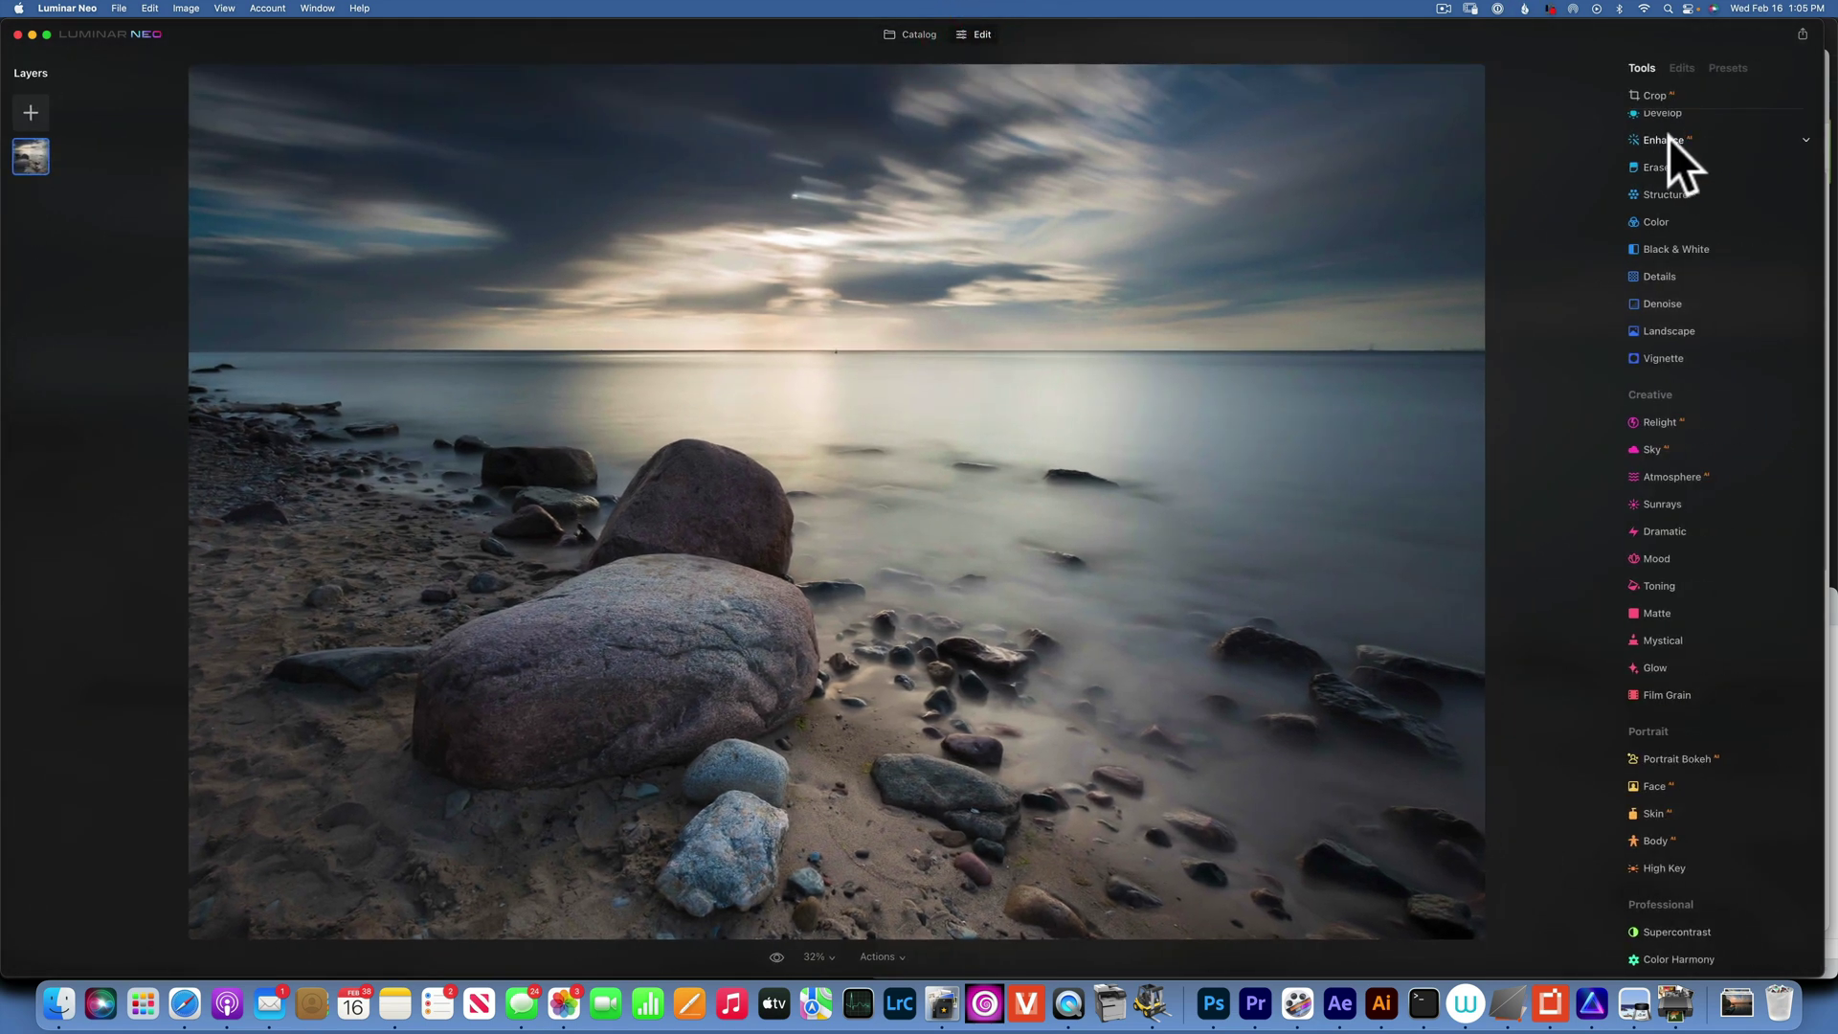
left_click(1679, 142)
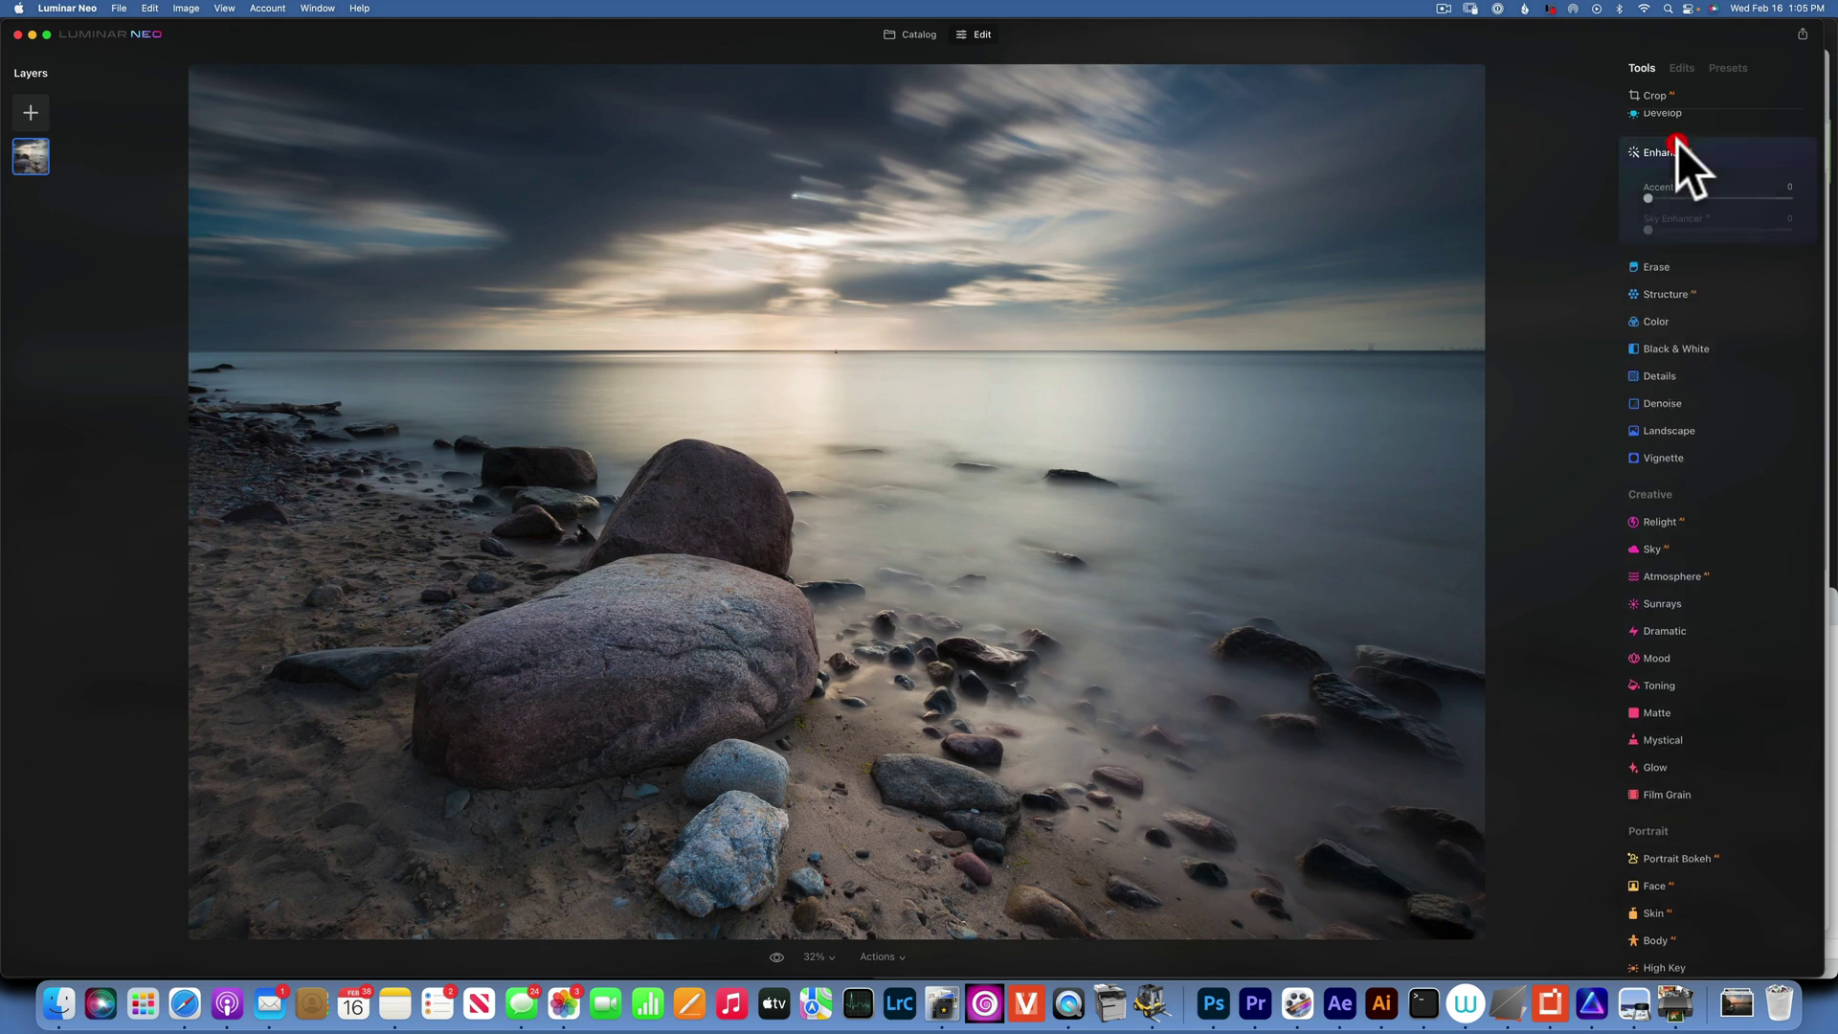
left_click_drag(1648, 198, 1834, 201)
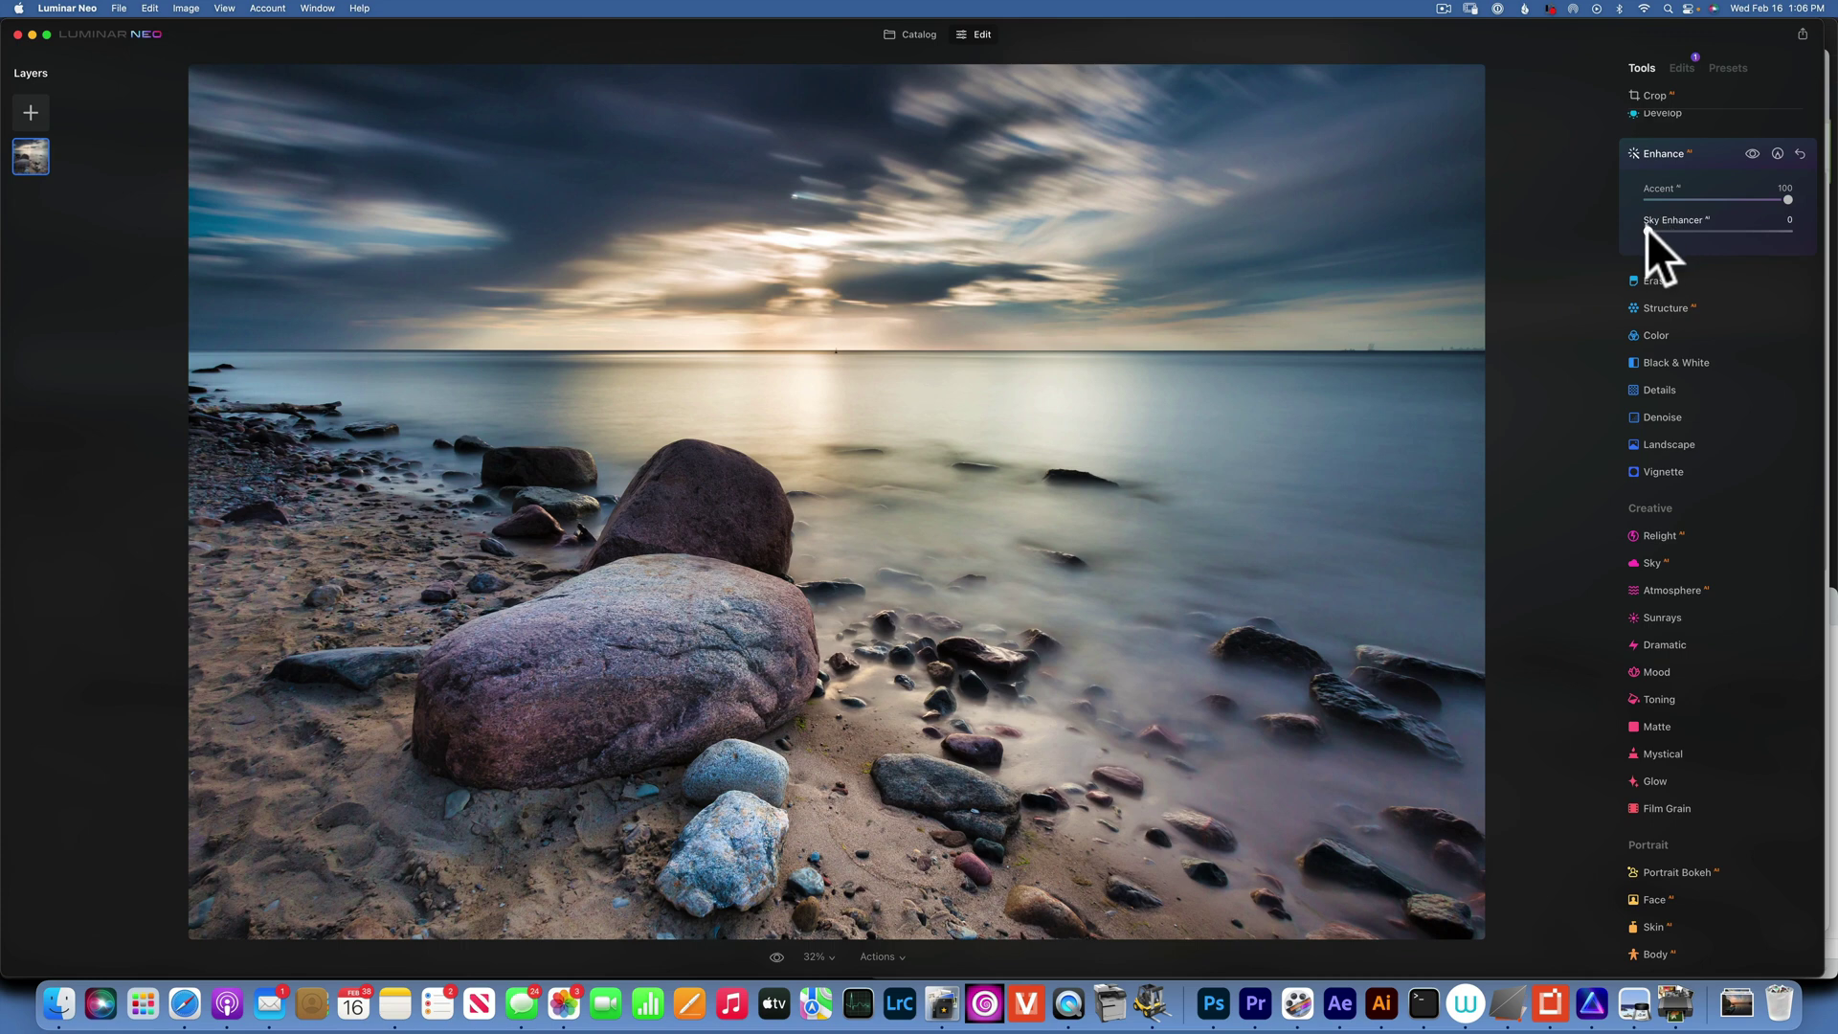
Try Sky Enhancer at 100 on the rocky shore photo, then return it to 0
left_click_drag(1647, 230, 1835, 234)
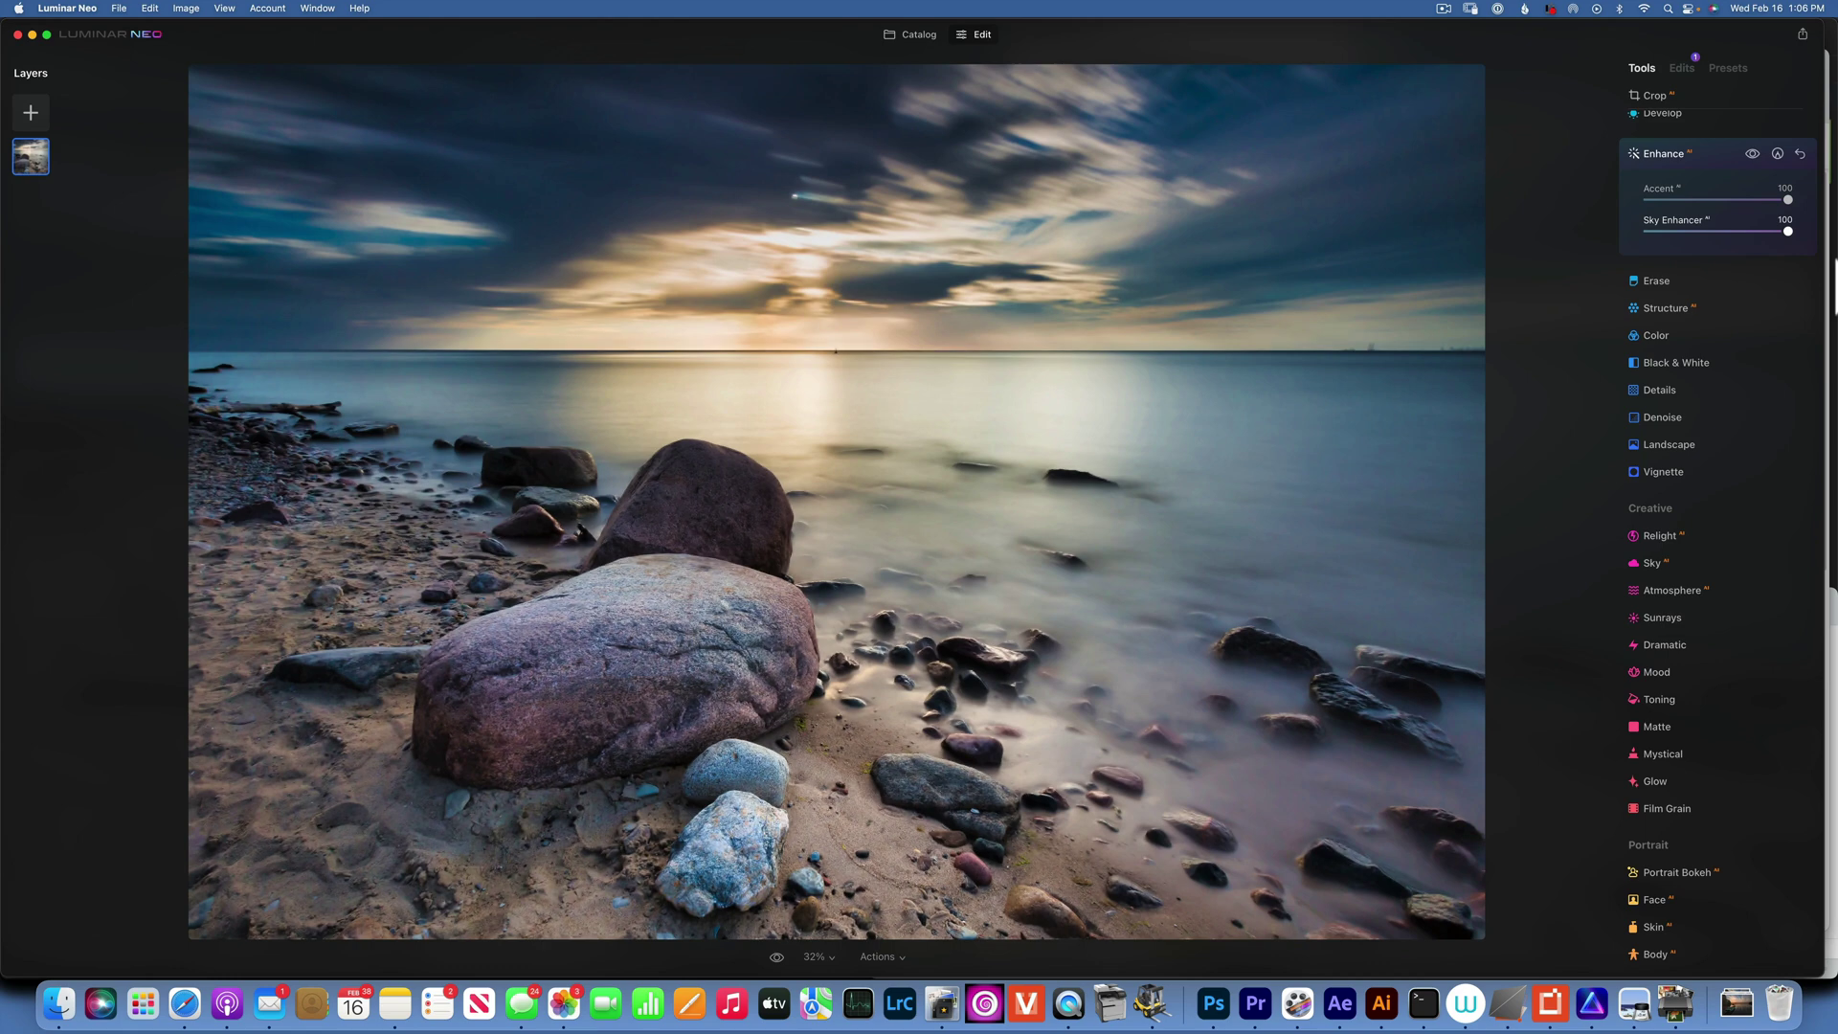
left_click_drag(1788, 231, 1648, 231)
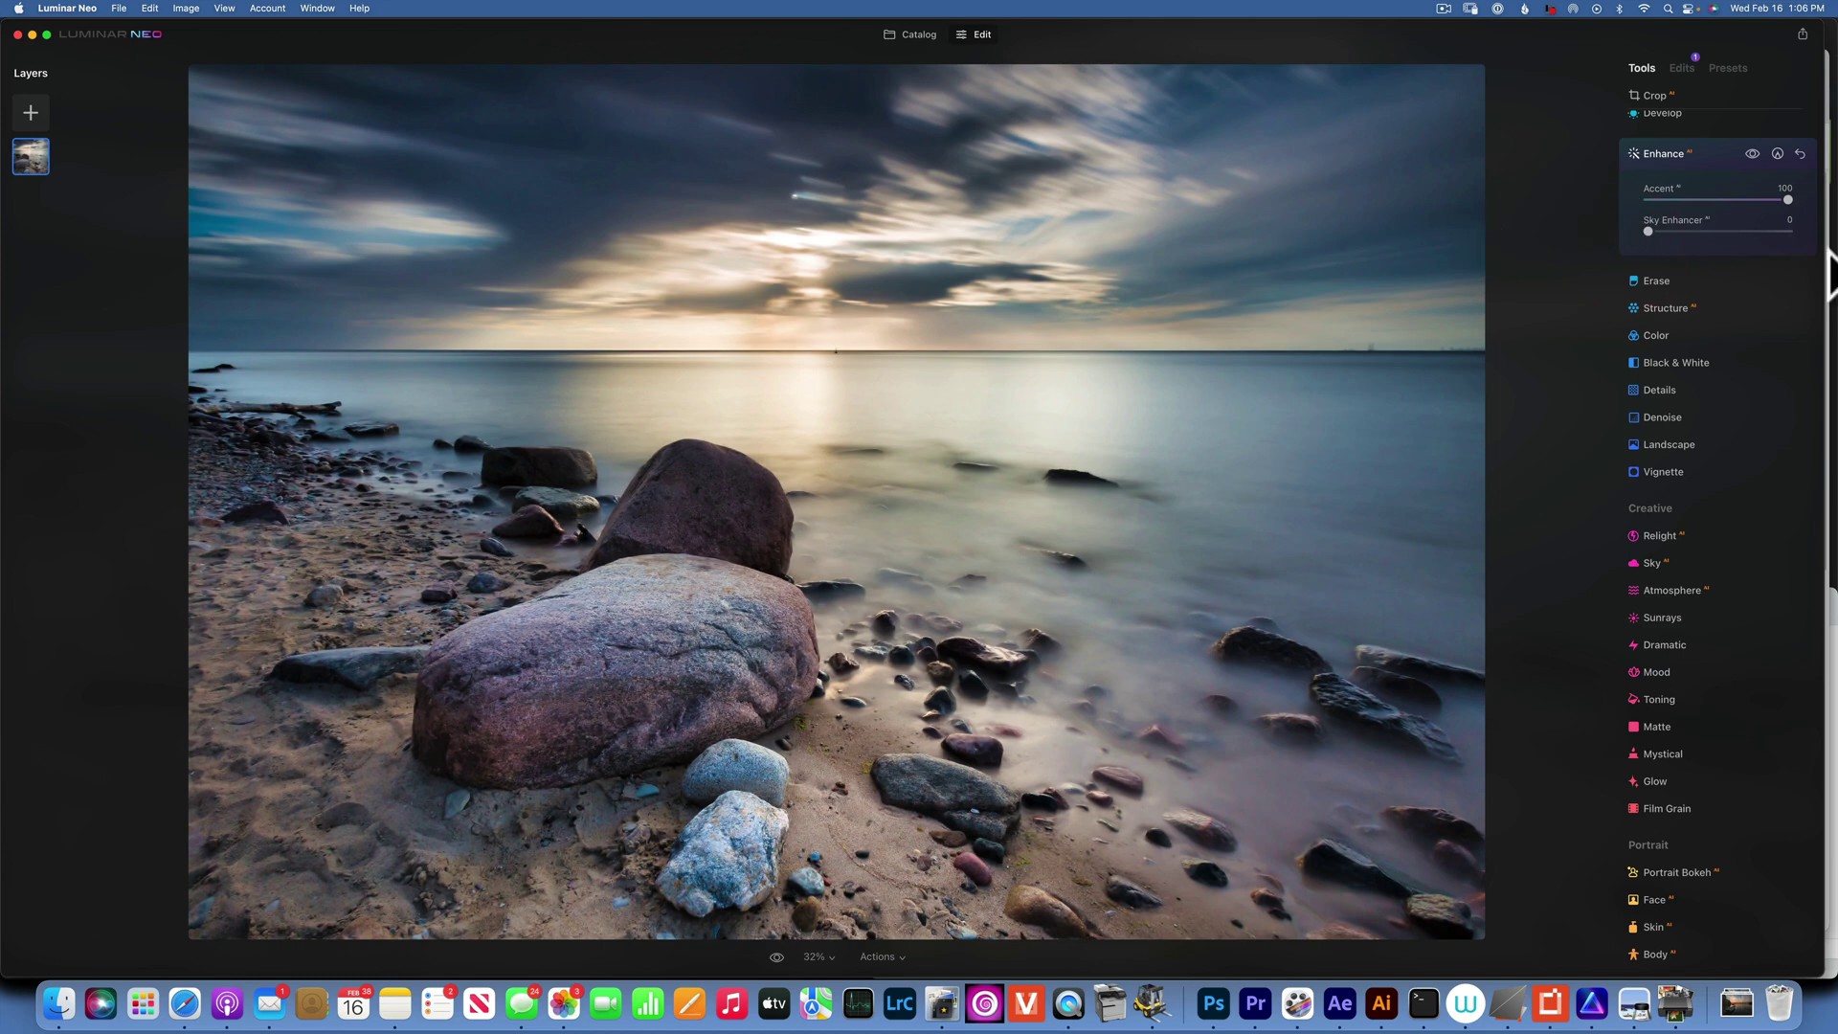
left_click(1793, 227)
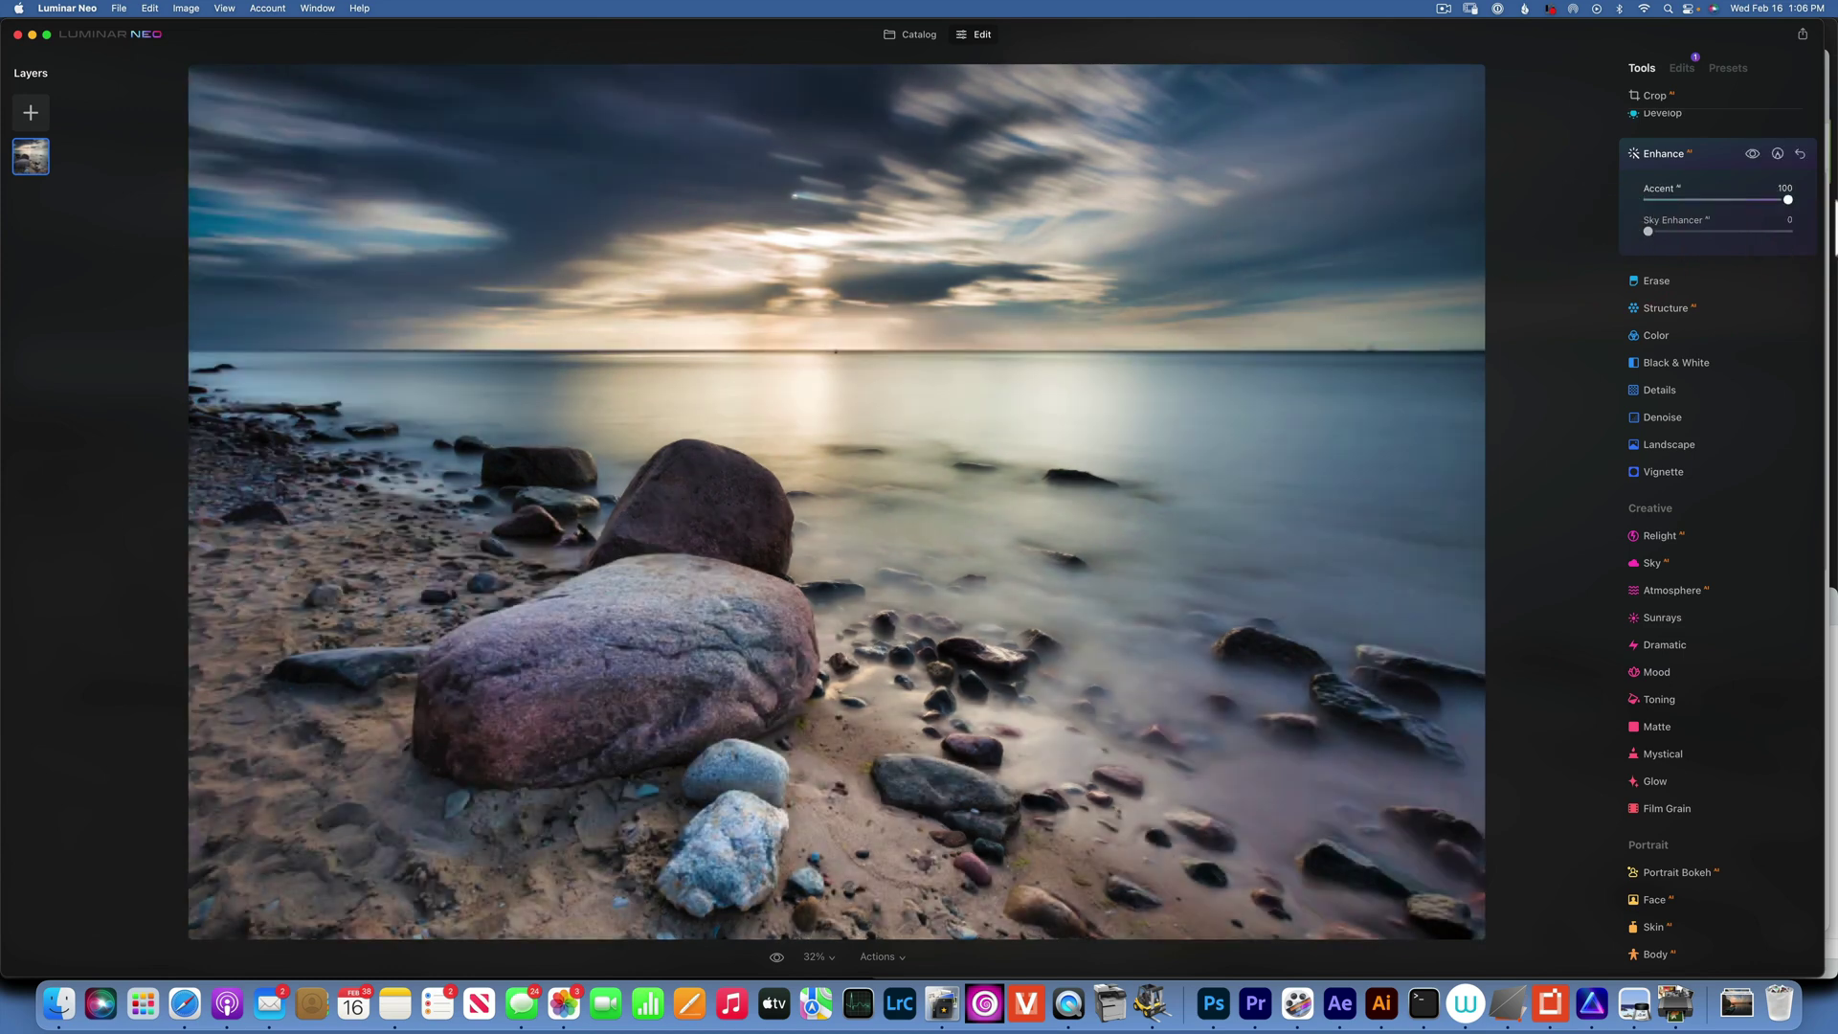
left_click(1806, 234)
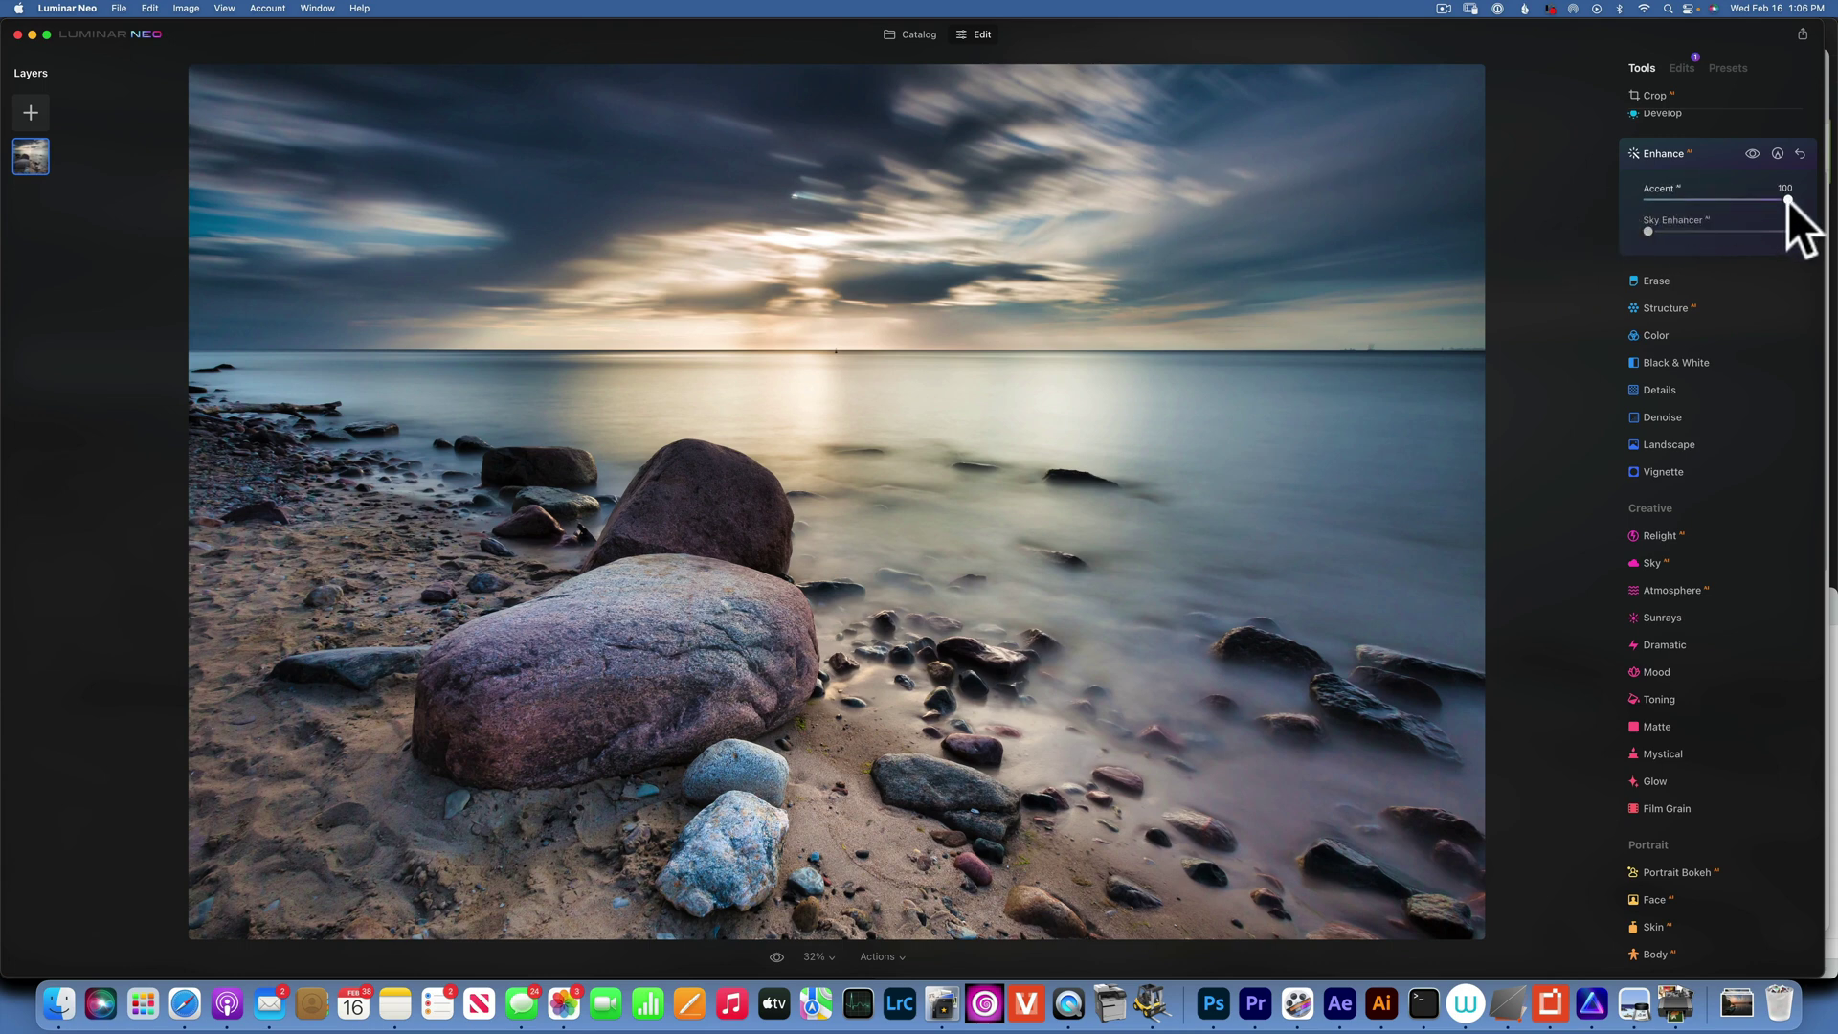
mouse_move(1776, 197)
left_mouse_down()
mouse_move(1589, 191)
mouse_move(1833, 199)
mouse_move(1495, 172)
mouse_move(1833, 192)
mouse_move(1796, 171)
left_mouse_up()
Erase the Enhance effect from the whole sky with a paint mask, keeping it on the water, rocks and sand
left_click(1778, 154)
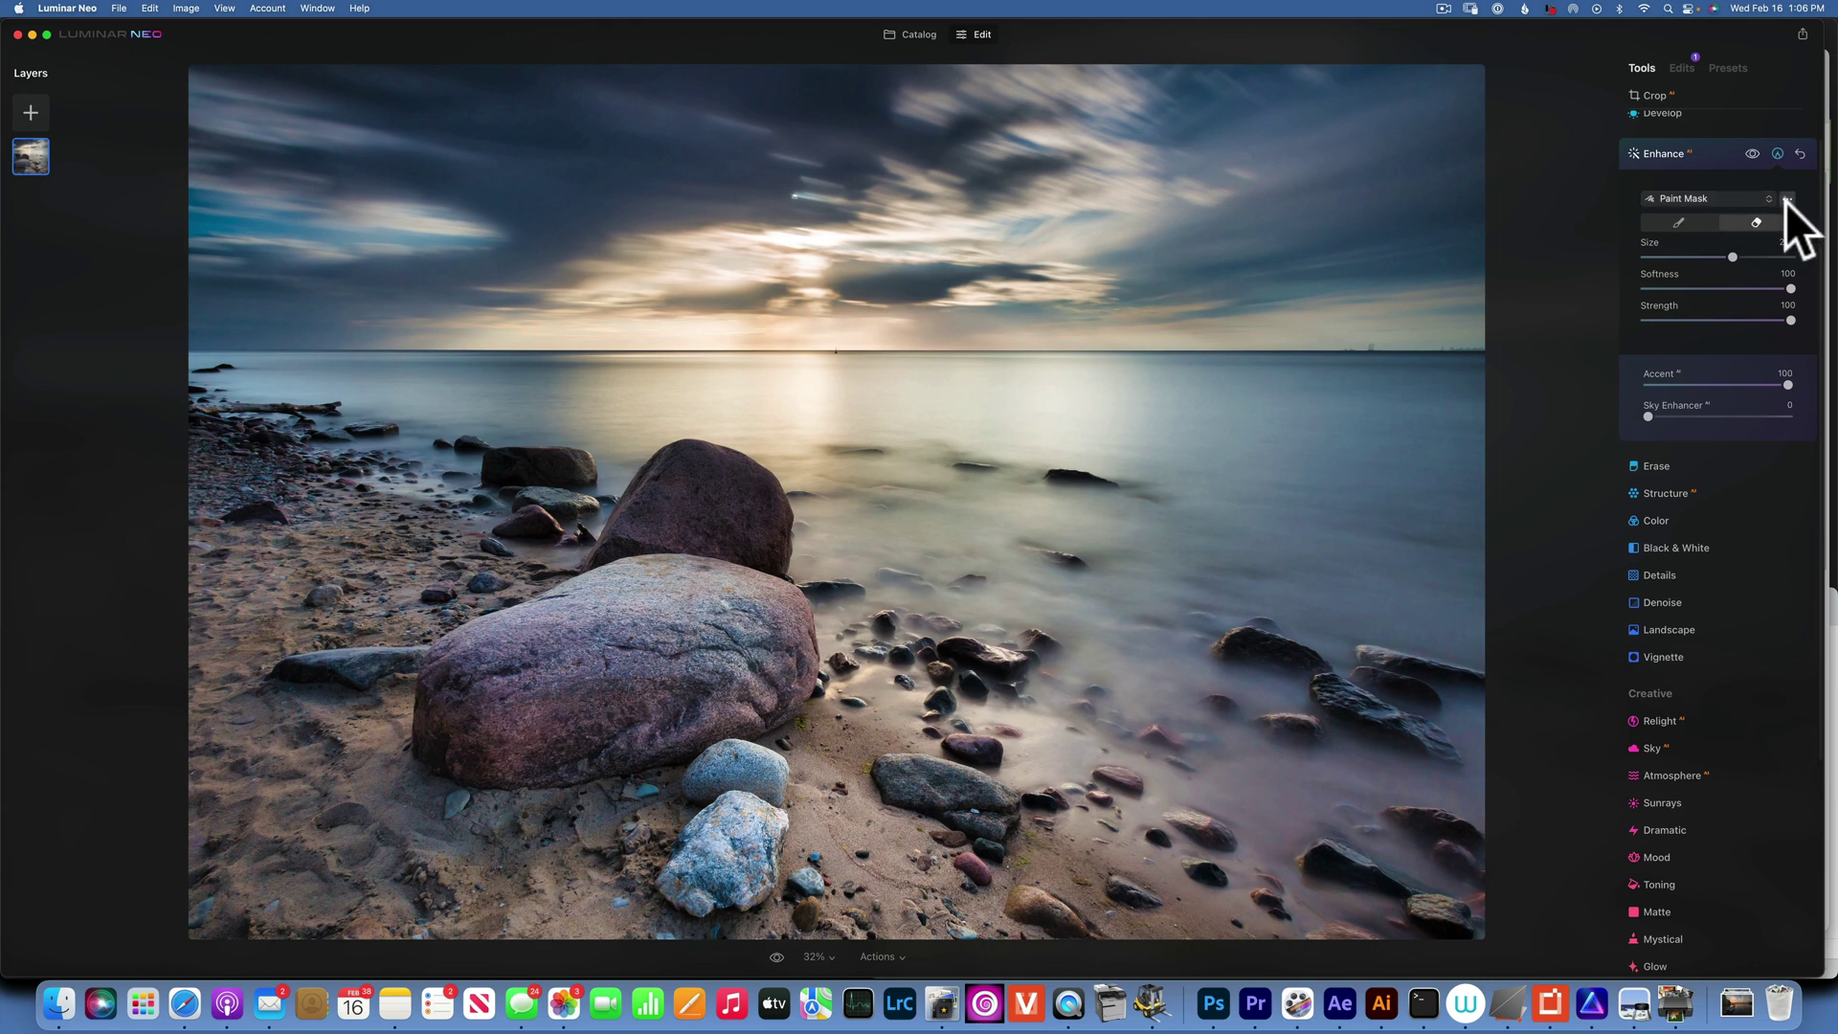
left_click(1756, 220)
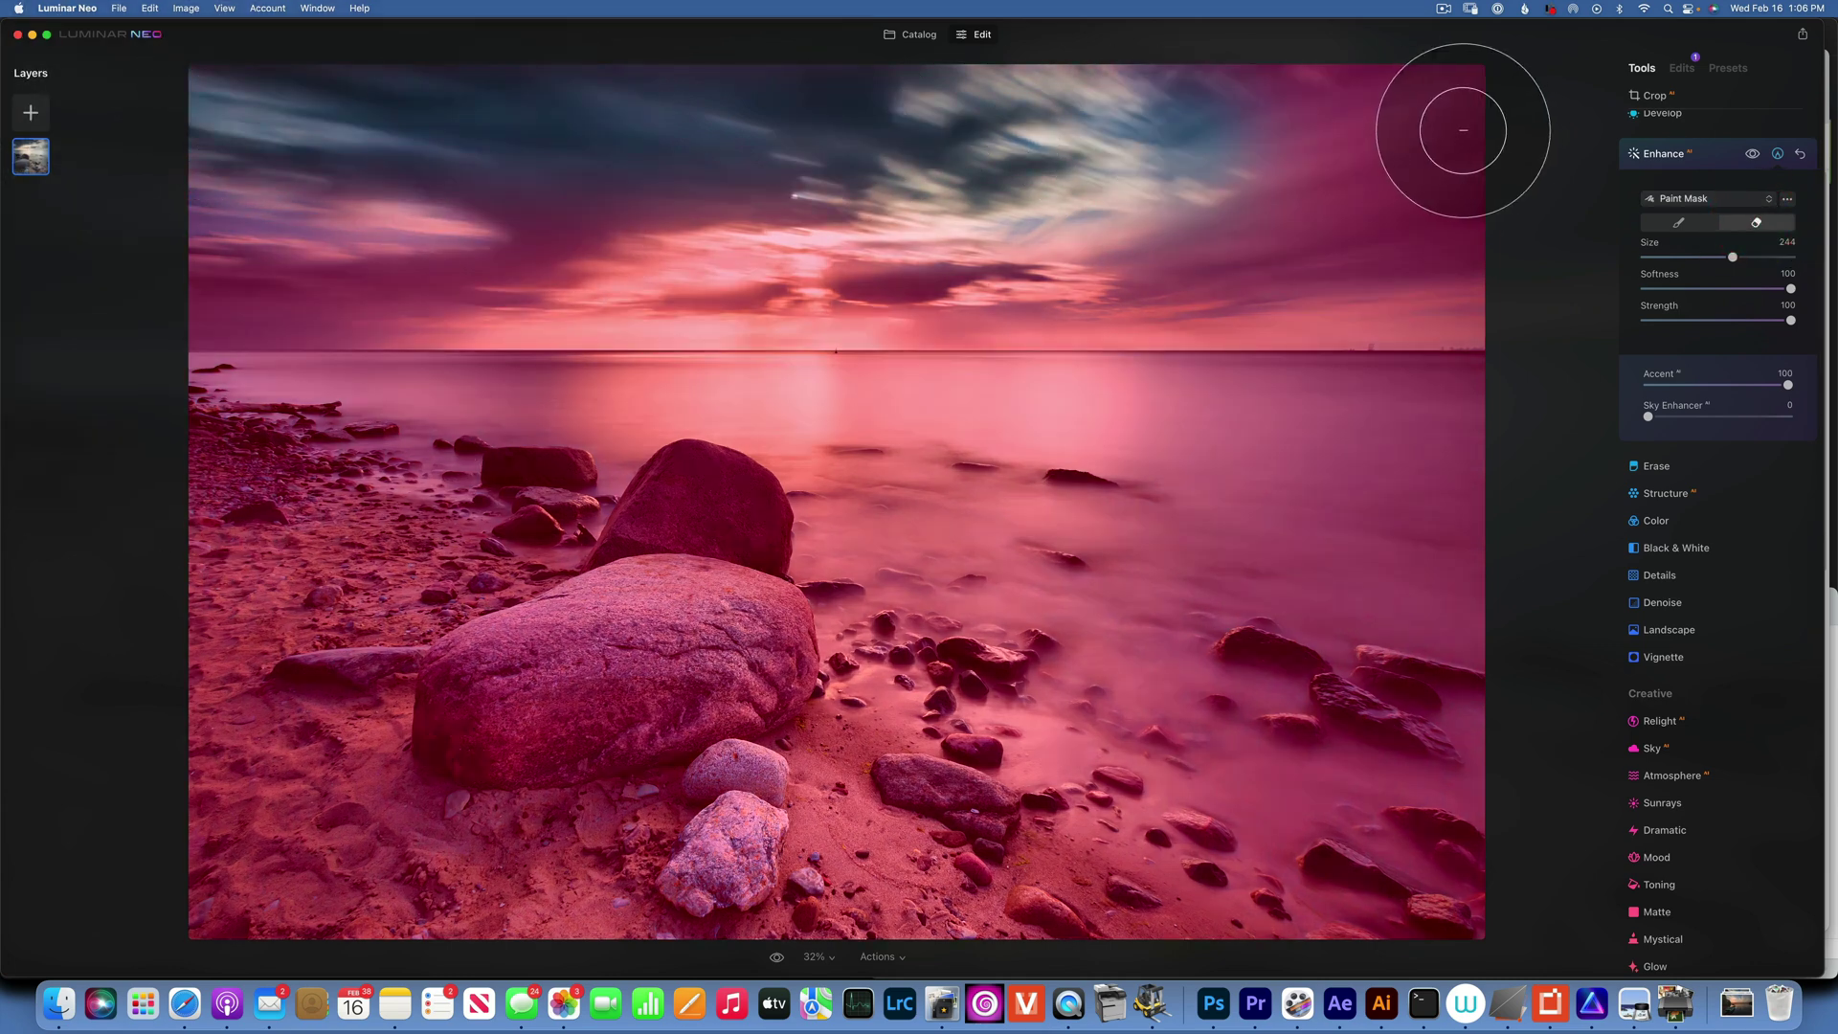
mouse_move(1436, 288)
left_mouse_down()
mouse_move(1119, 260)
mouse_move(214, 260)
mouse_move(195, 256)
mouse_move(246, 82)
left_mouse_up()
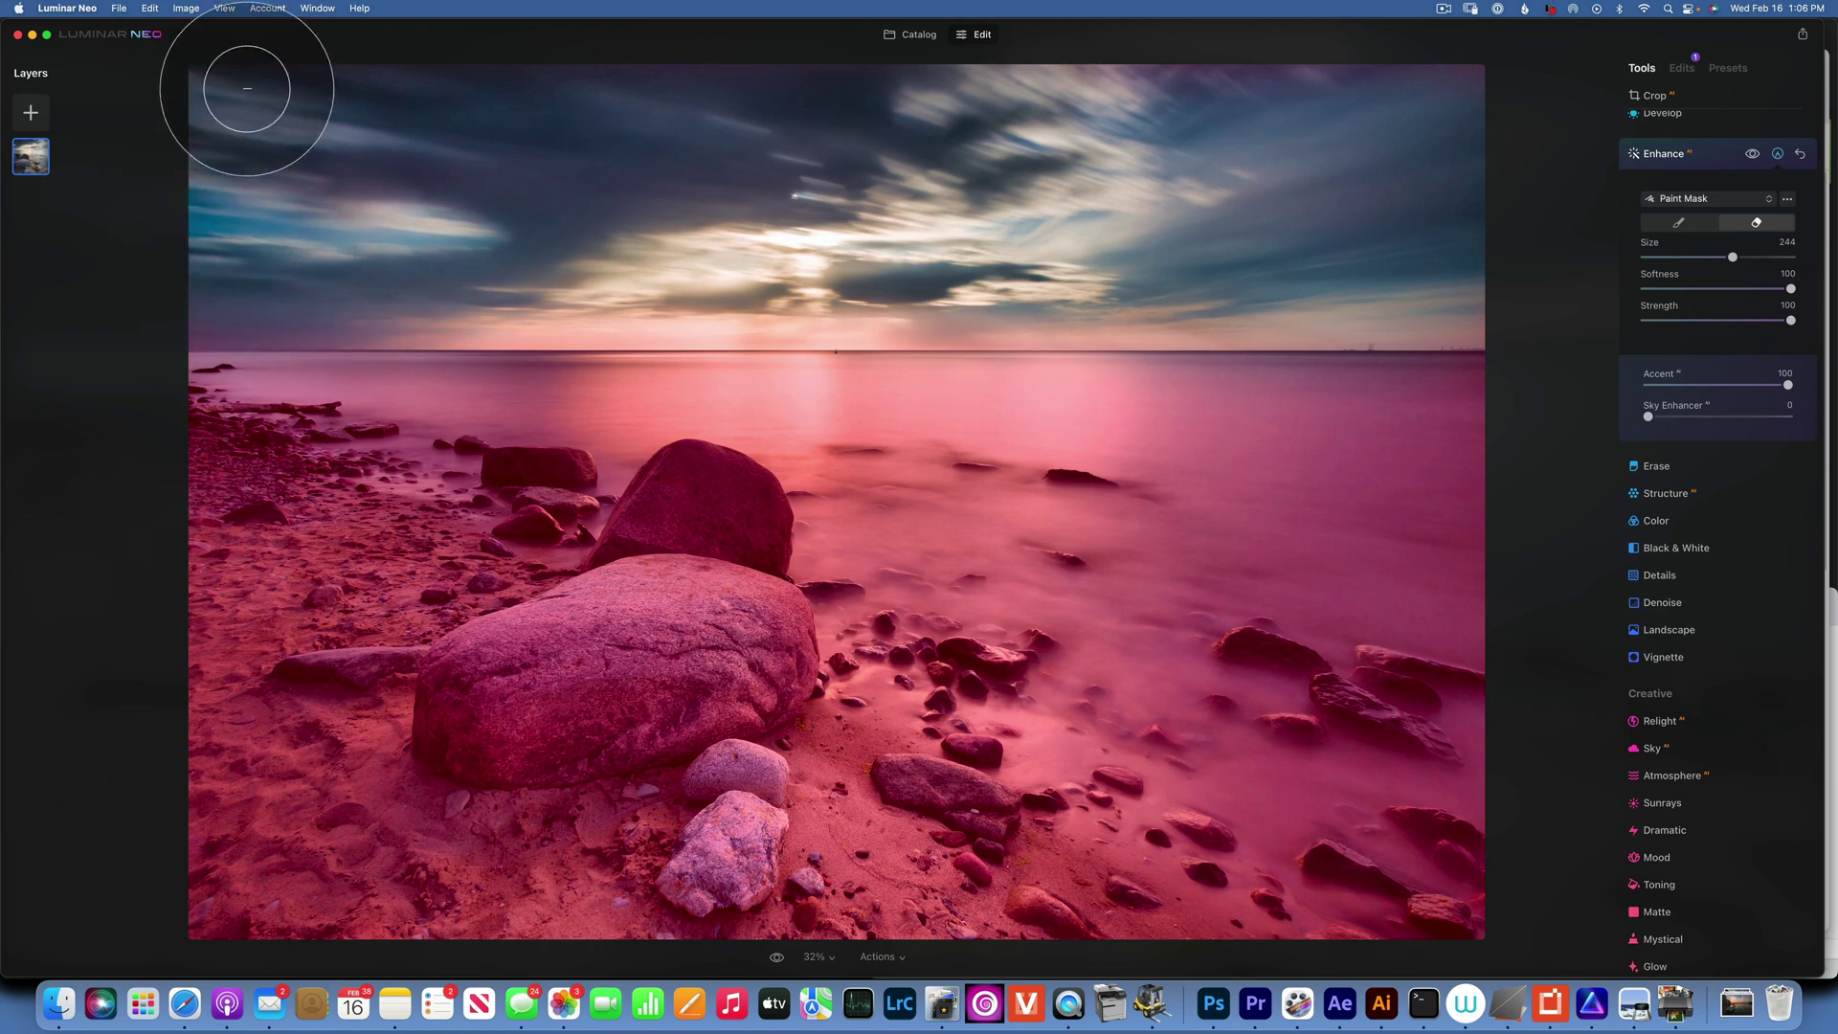
mouse_move(1412, 196)
left_mouse_down()
mouse_move(1333, 74)
mouse_move(1087, 74)
mouse_move(1100, 90)
left_mouse_up()
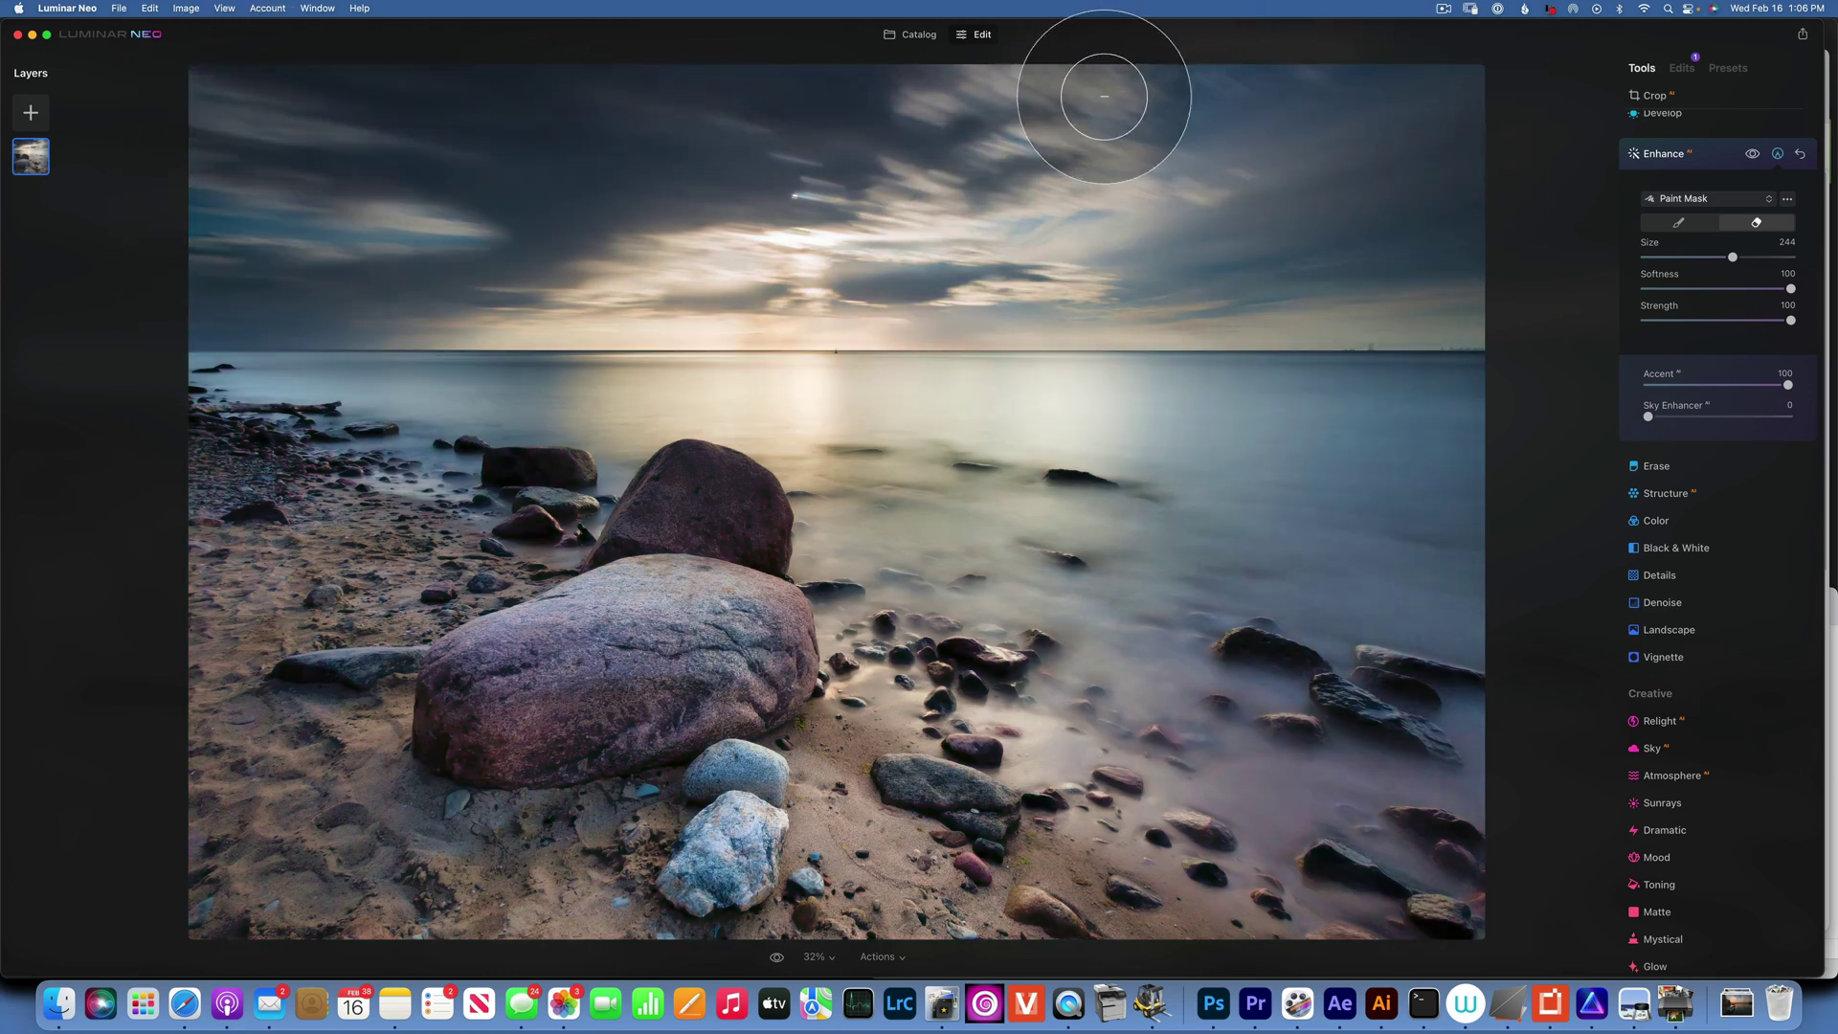
Add a second Enhance edit with Sky Enhancer at 100 and compare the photo before and after
left_click(1683, 67)
left_click(1639, 67)
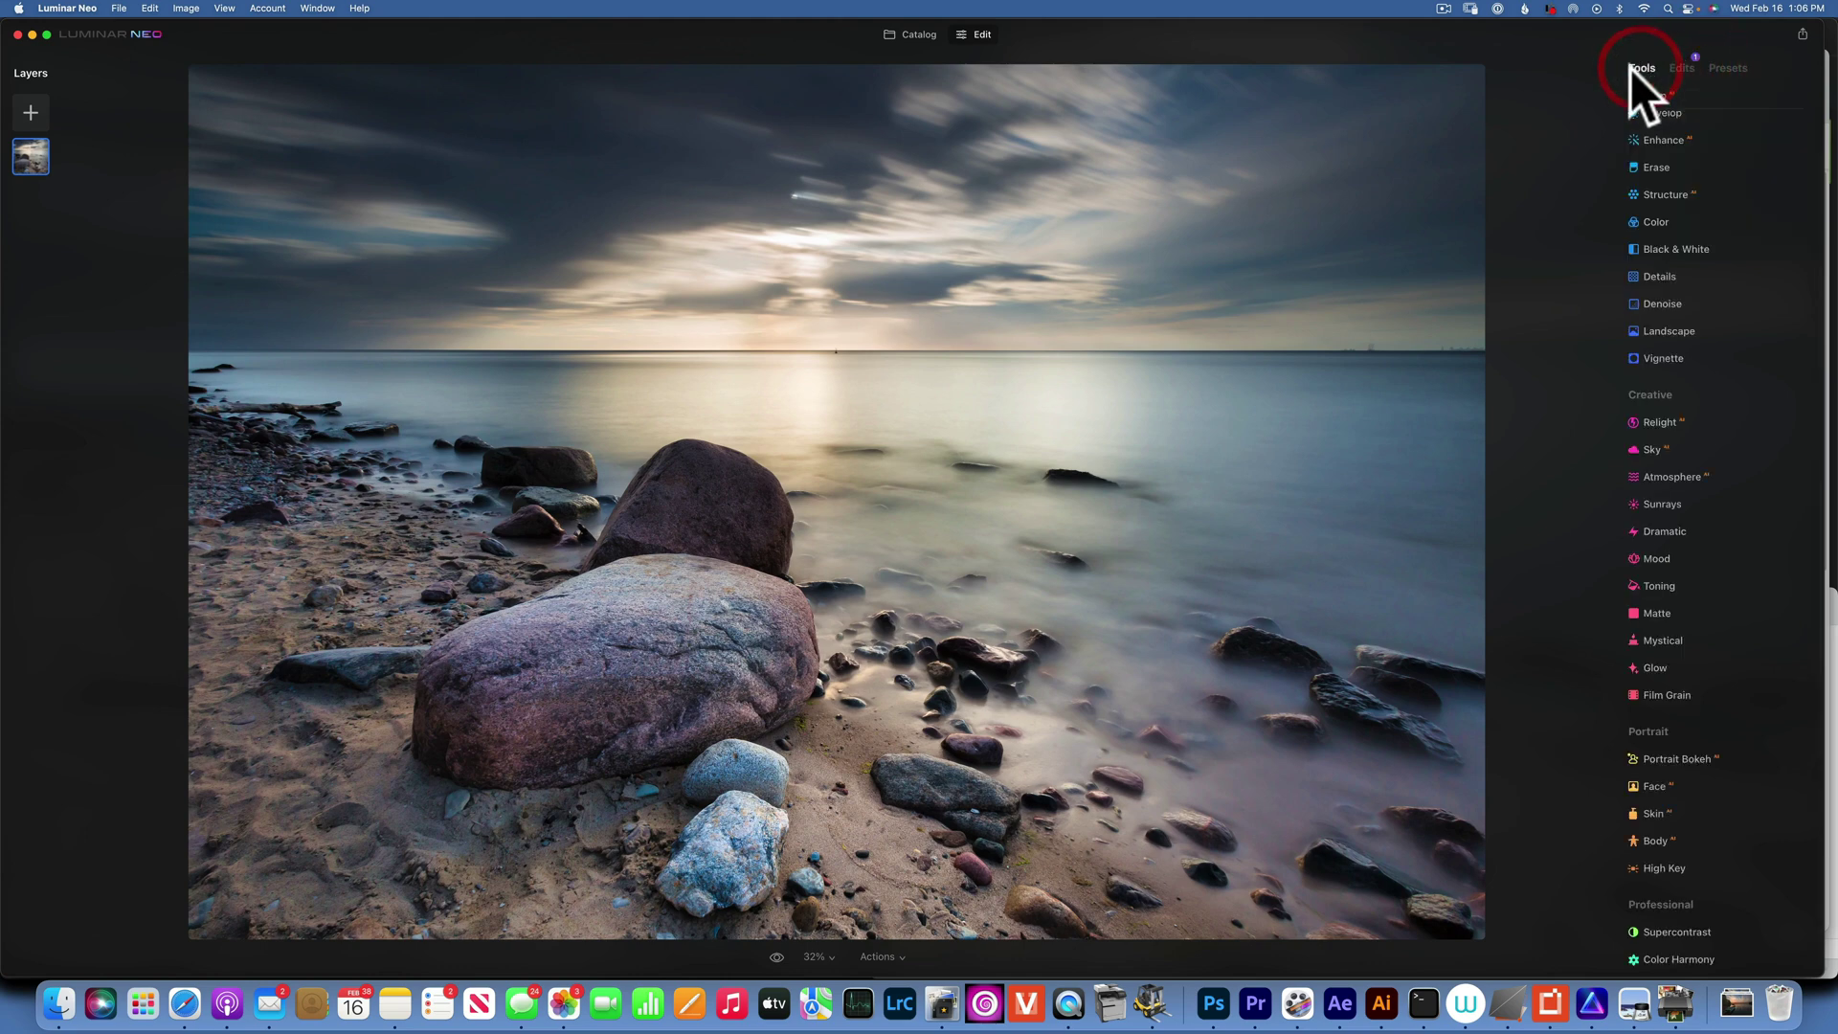
left_click(1674, 139)
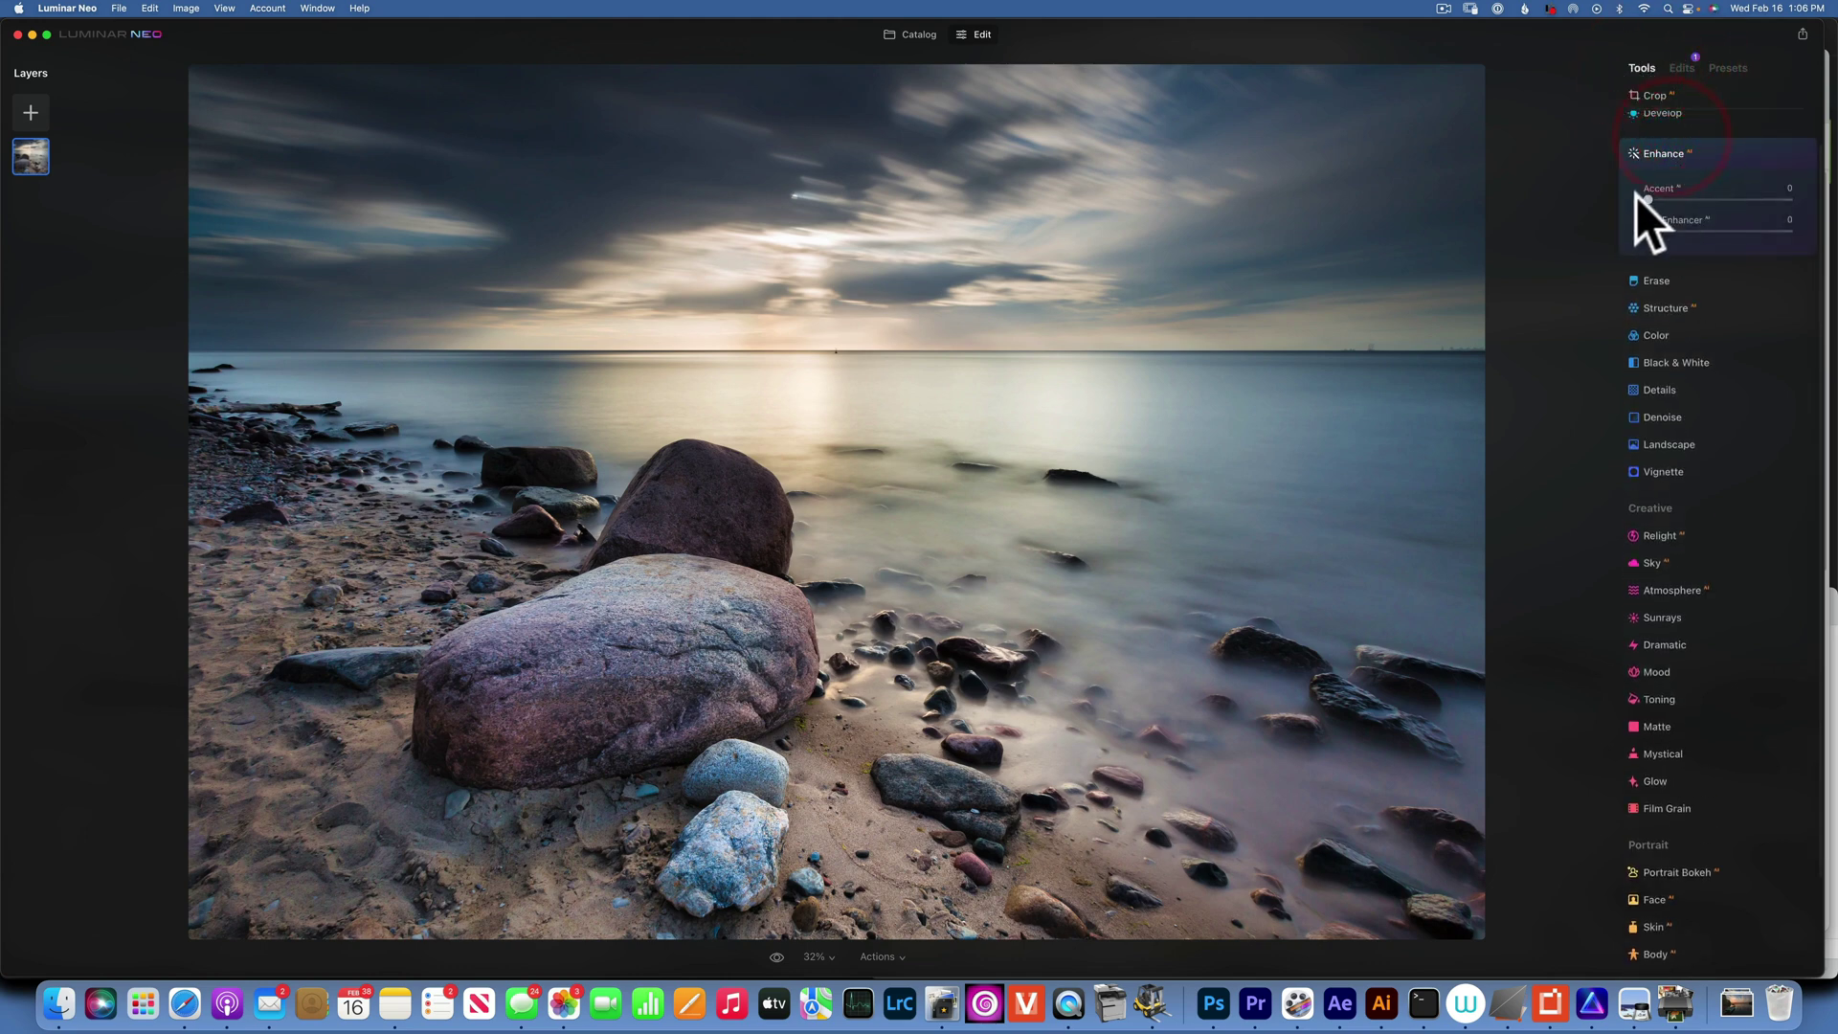
left_click_drag(1646, 228, 1809, 231)
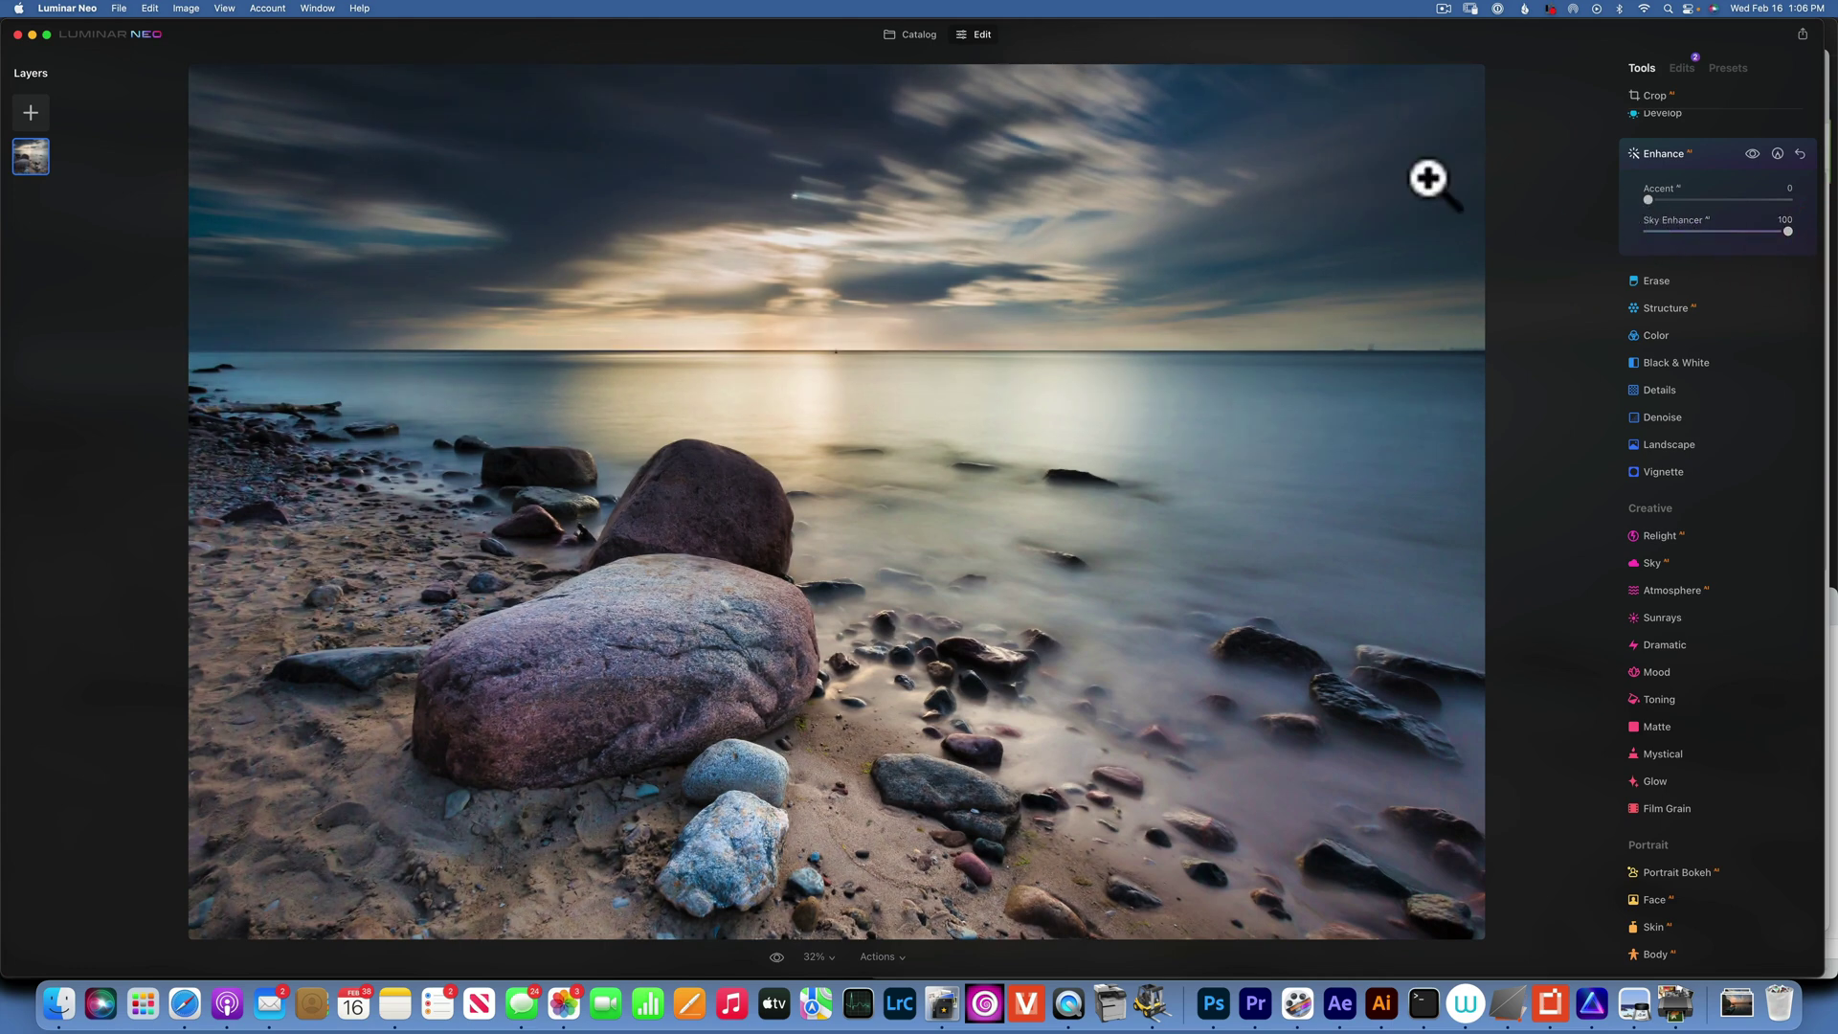
left_click(1752, 153)
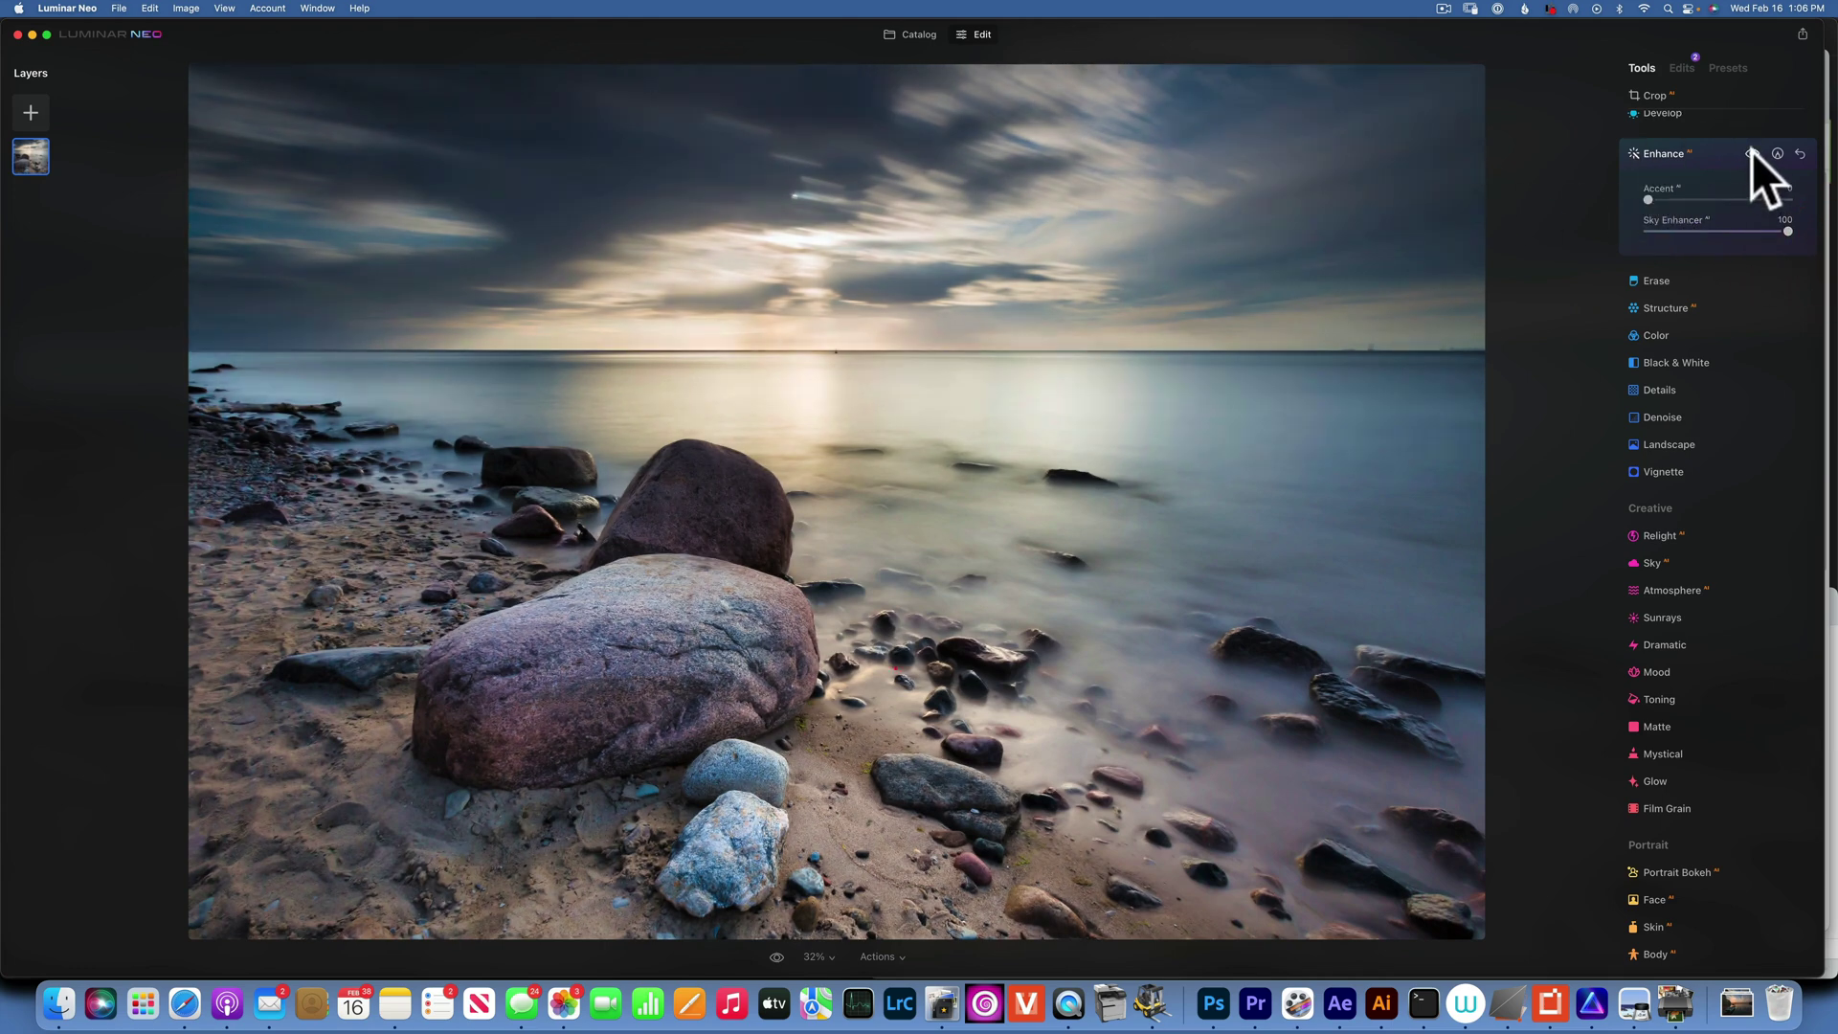
left_click(1752, 154)
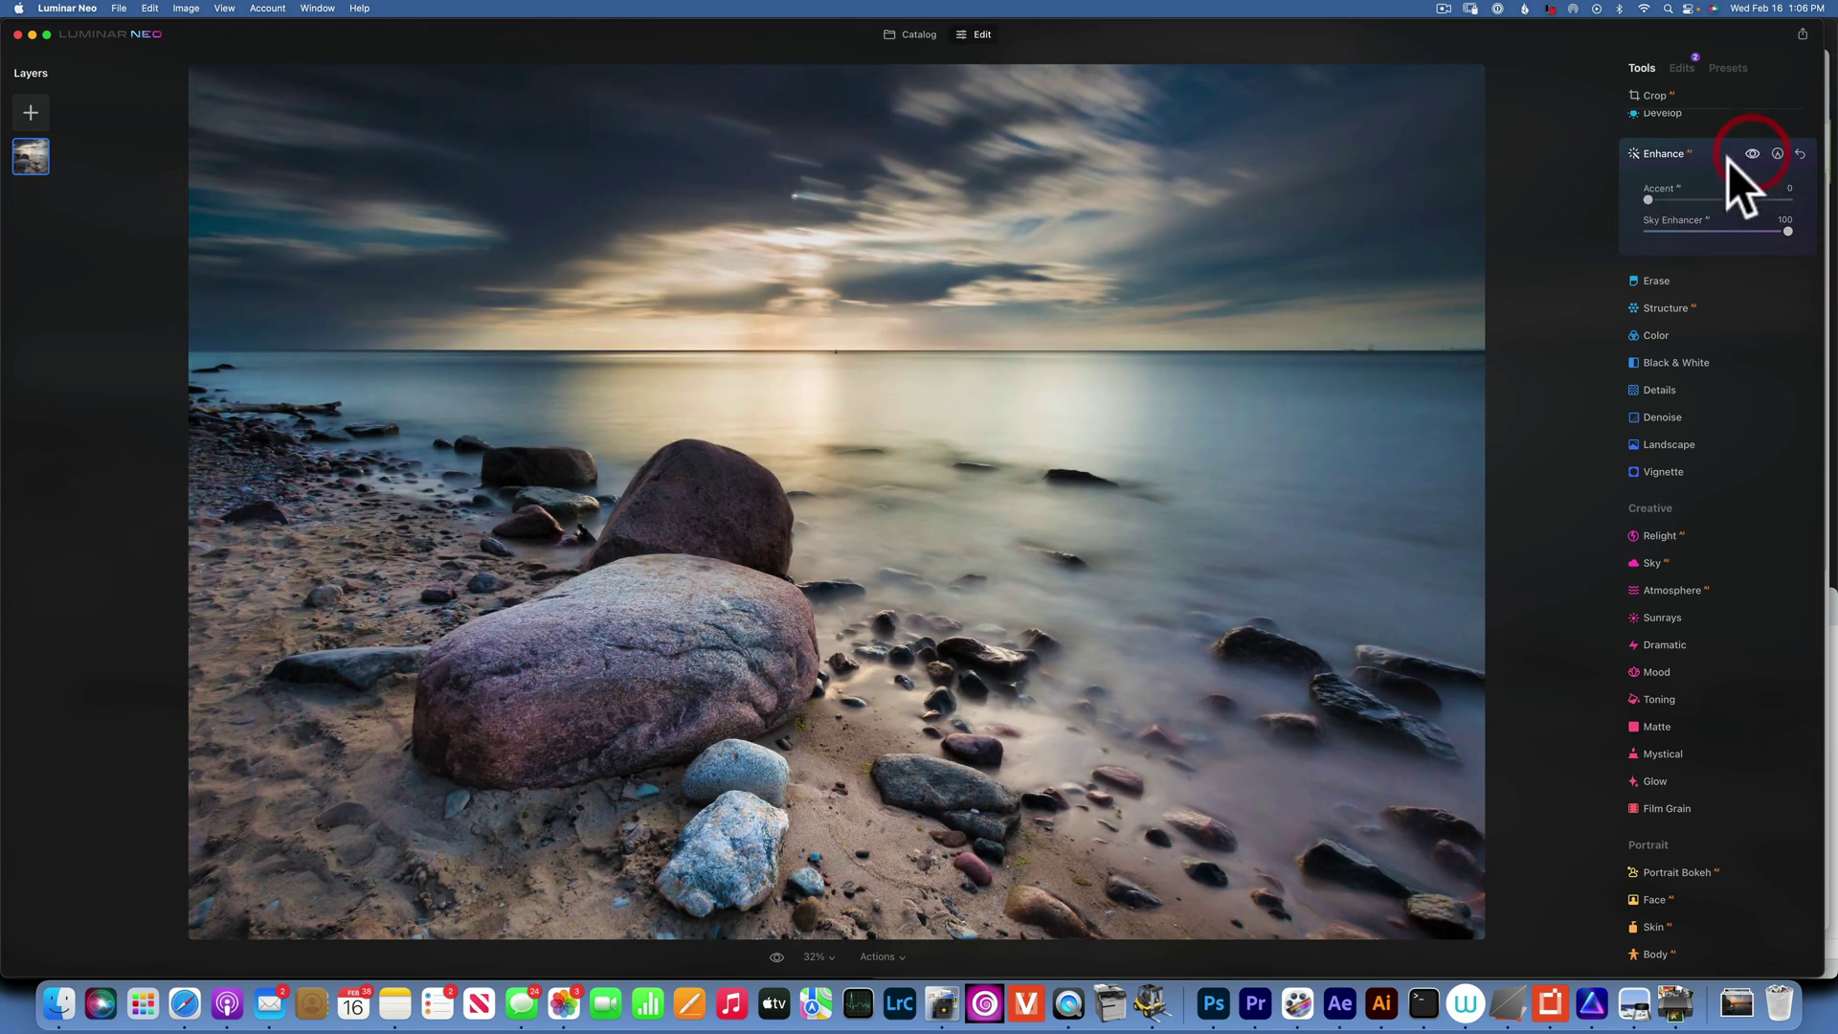
left_click(777, 956)
left_click(778, 955)
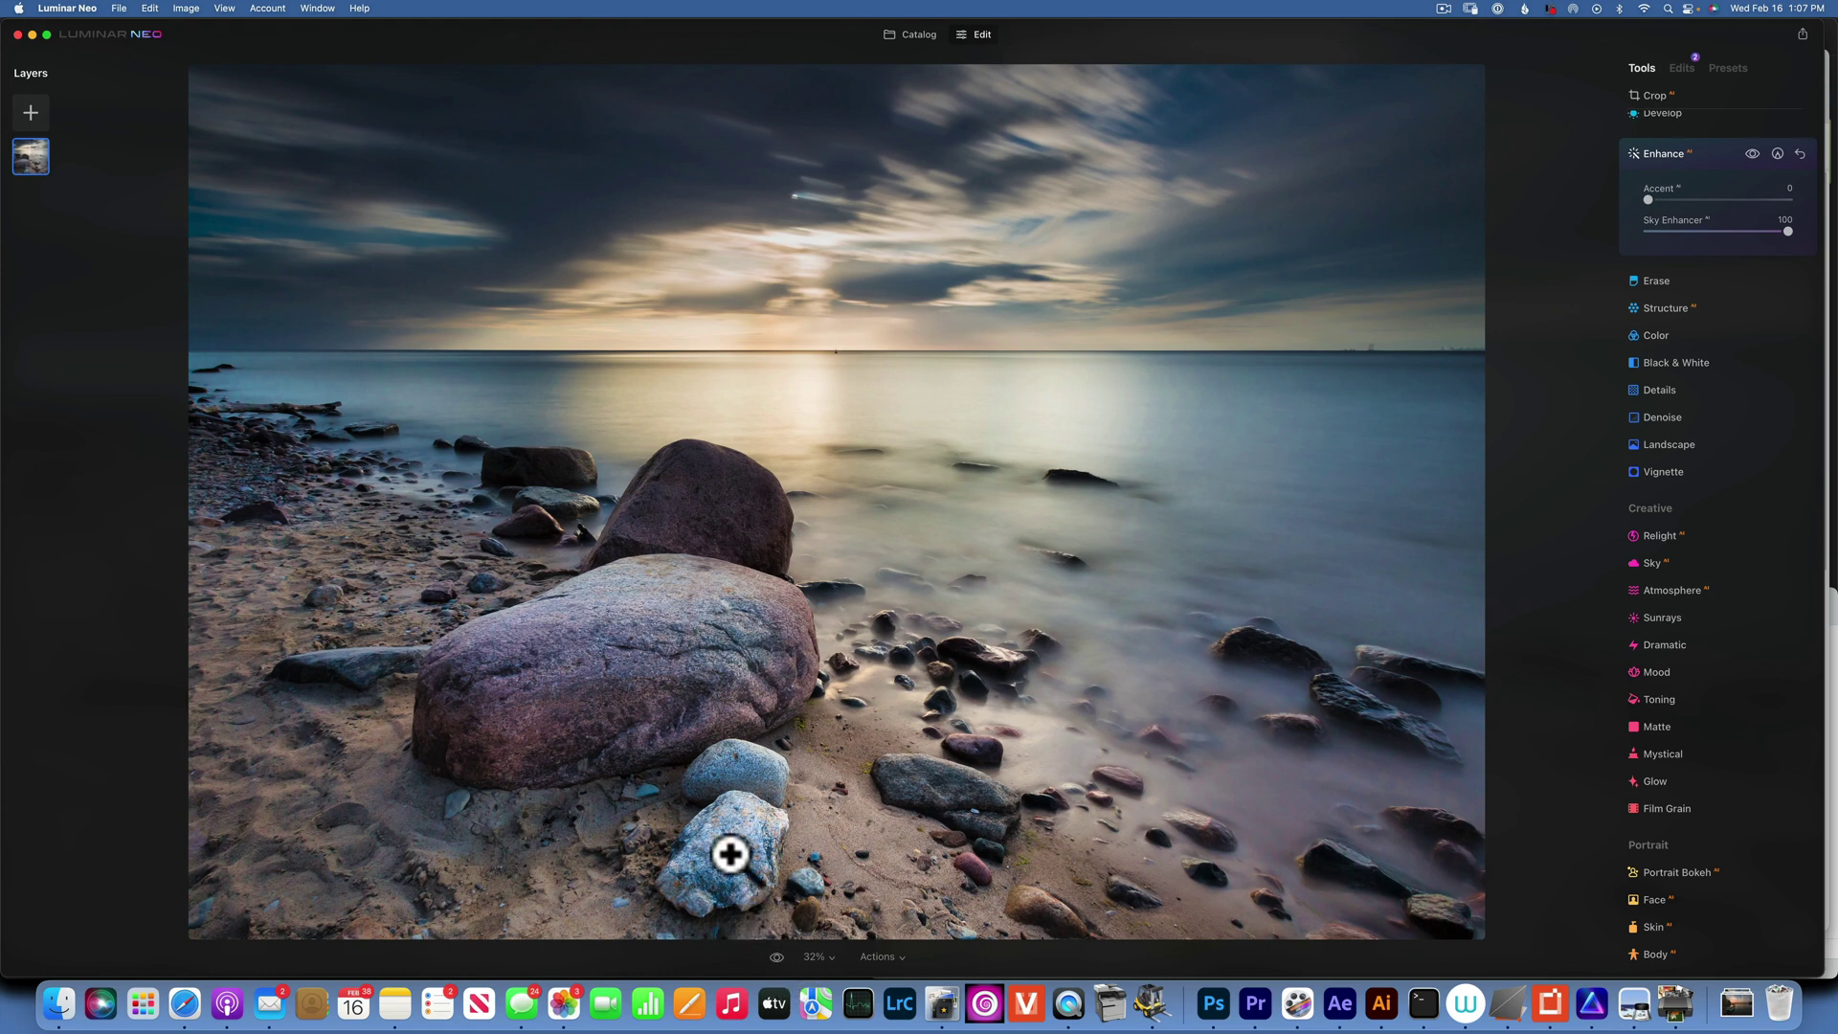
Apply Toning at amount 78 with shadow saturation 35 and shadow hue 33, and compare the photo before and after
left_click(1669, 699)
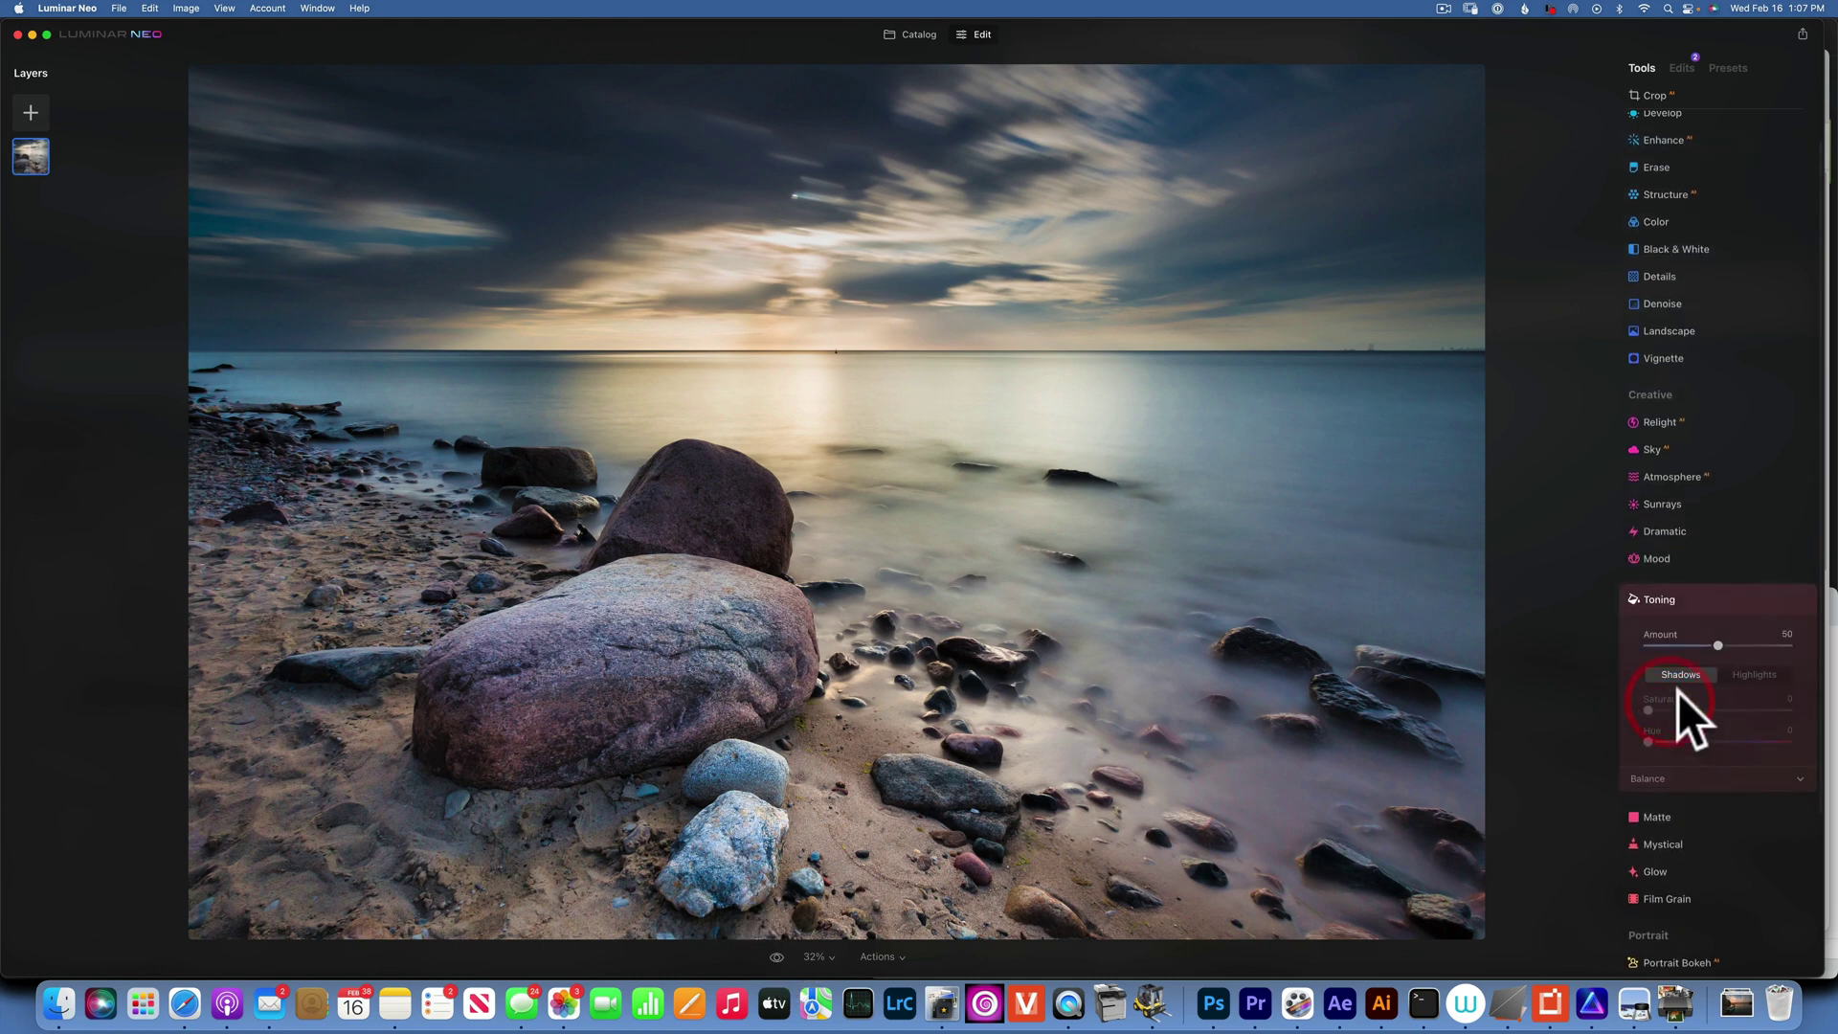
left_click(1751, 645)
left_click_drag(1751, 646, 1759, 645)
left_click_drag(1646, 709, 1823, 713)
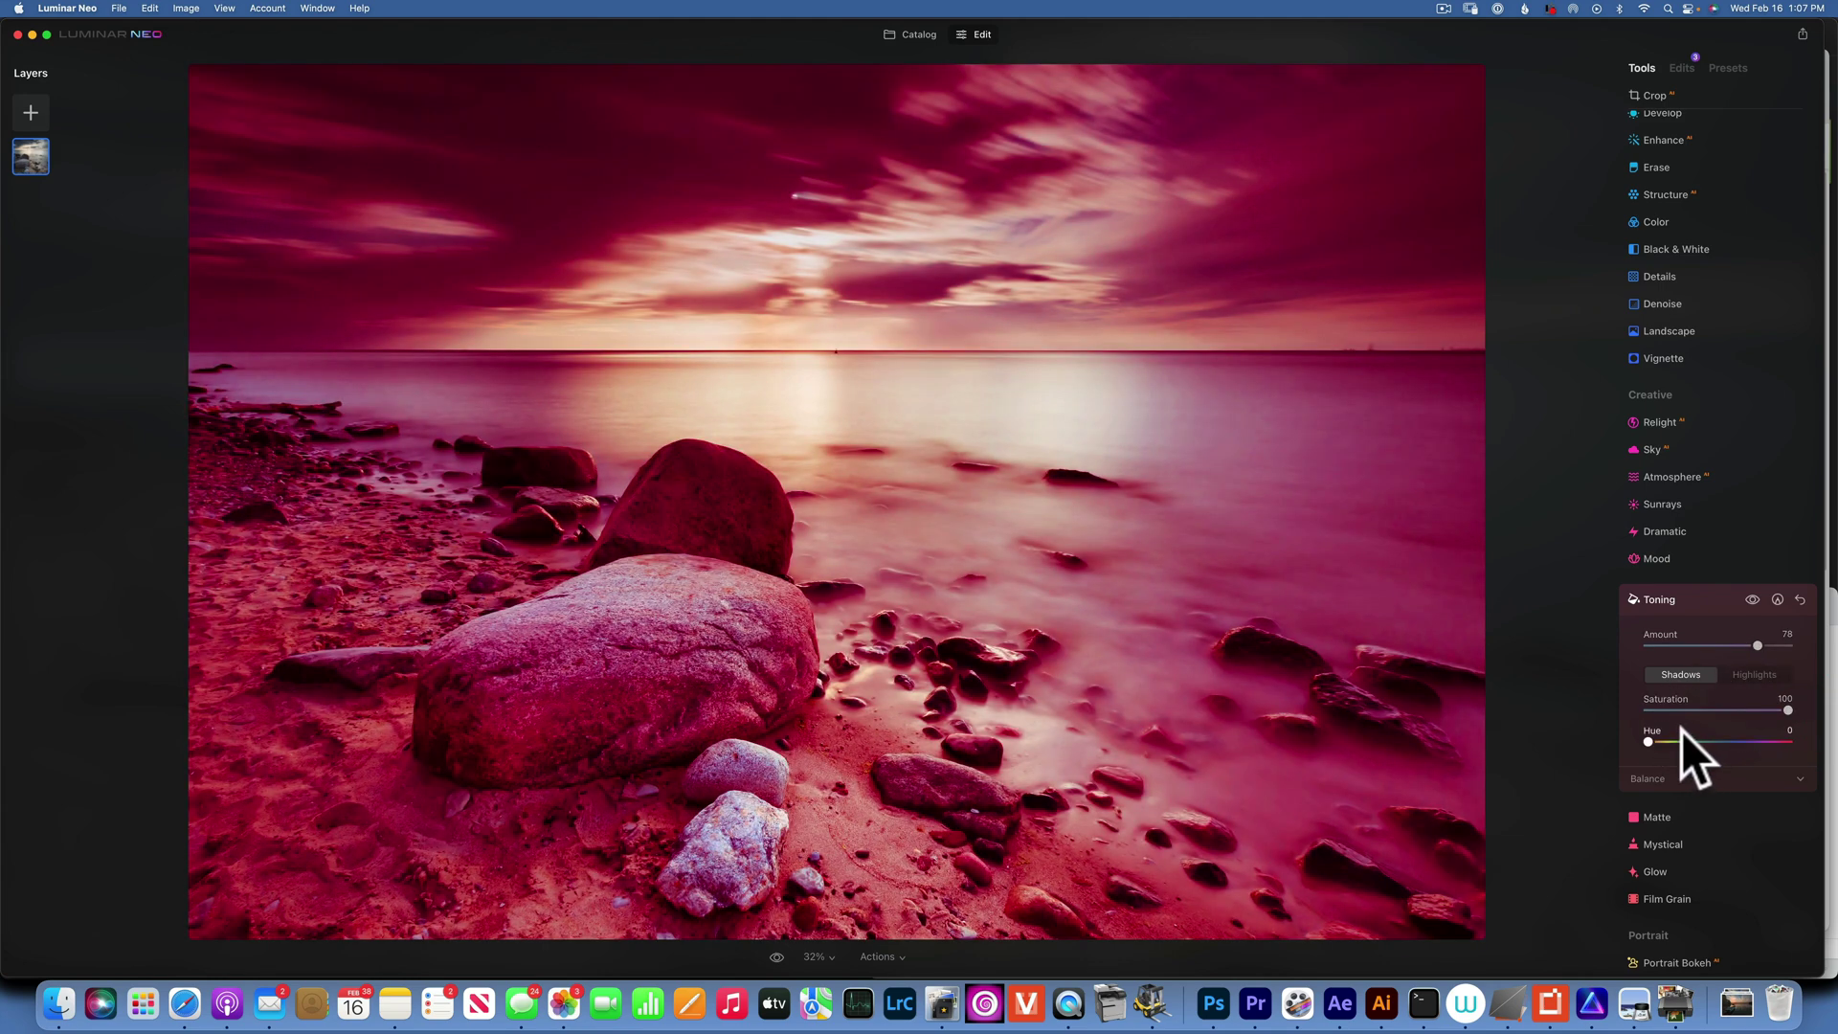
mouse_move(1647, 741)
left_mouse_down()
mouse_move(1681, 743)
mouse_move(1662, 743)
left_mouse_up()
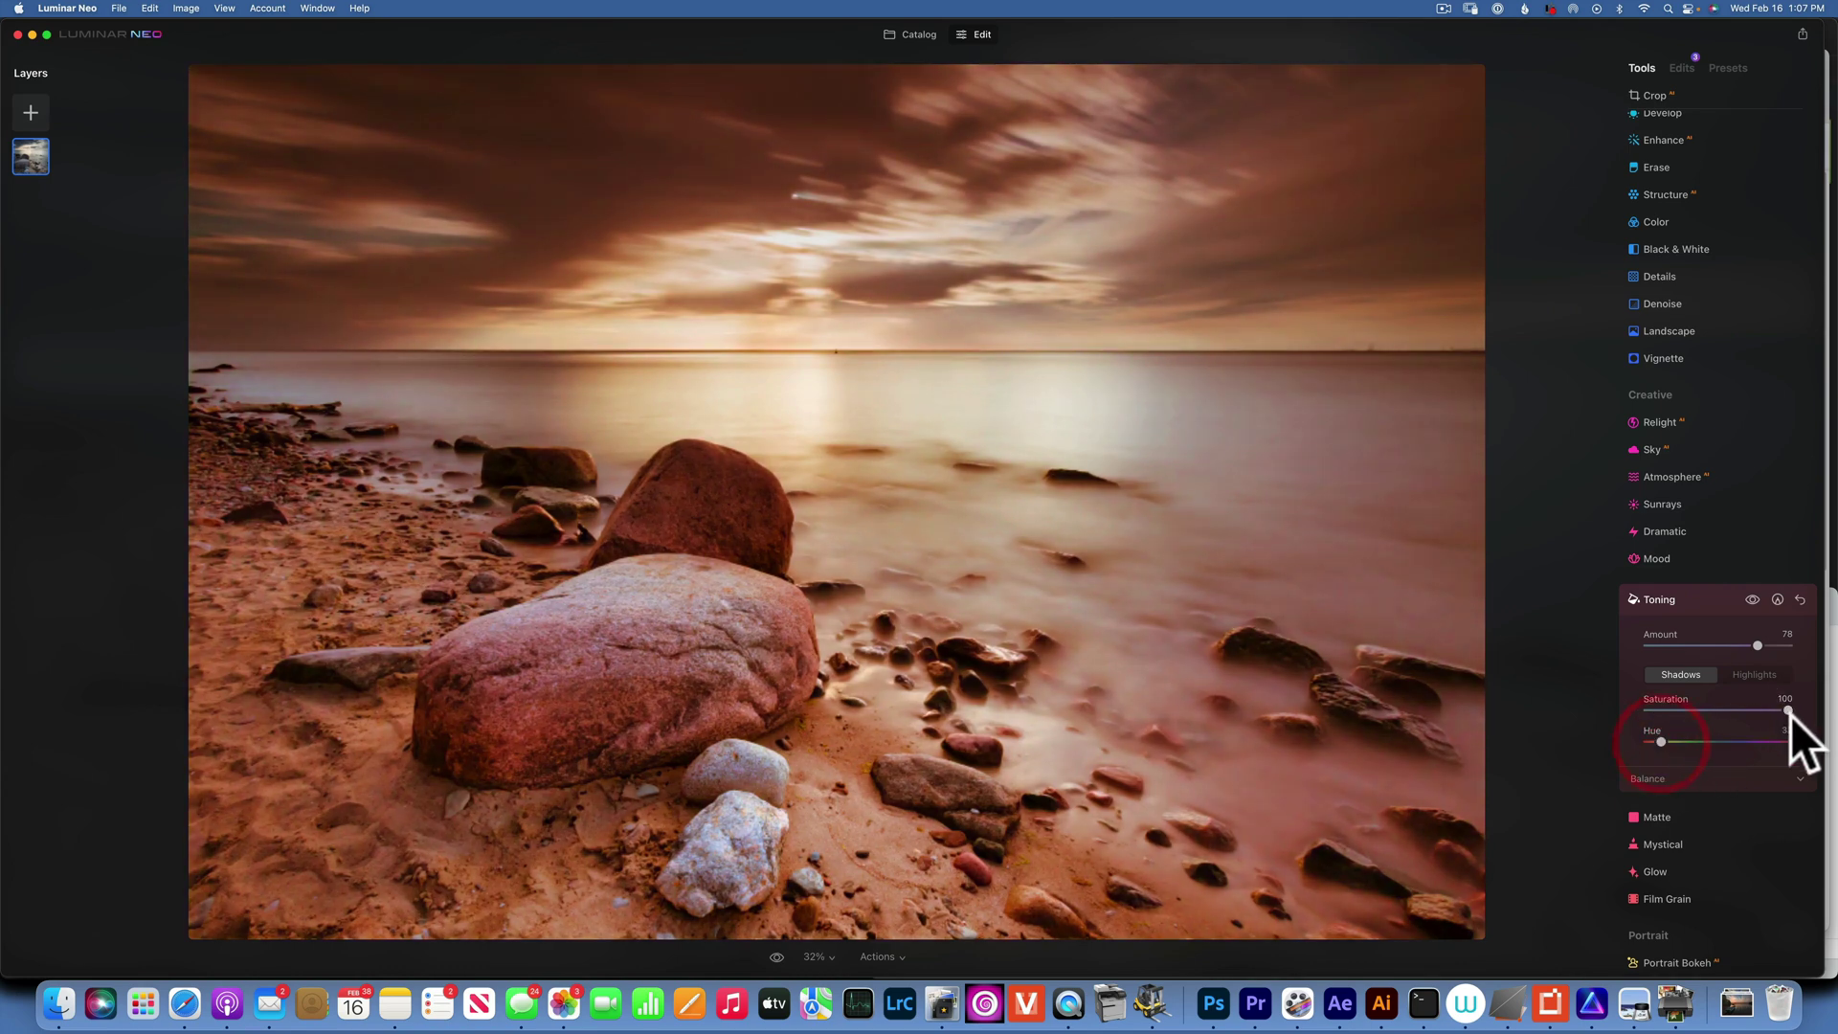
left_click_drag(1788, 710, 1733, 705)
left_click(1751, 599)
left_click(1752, 598)
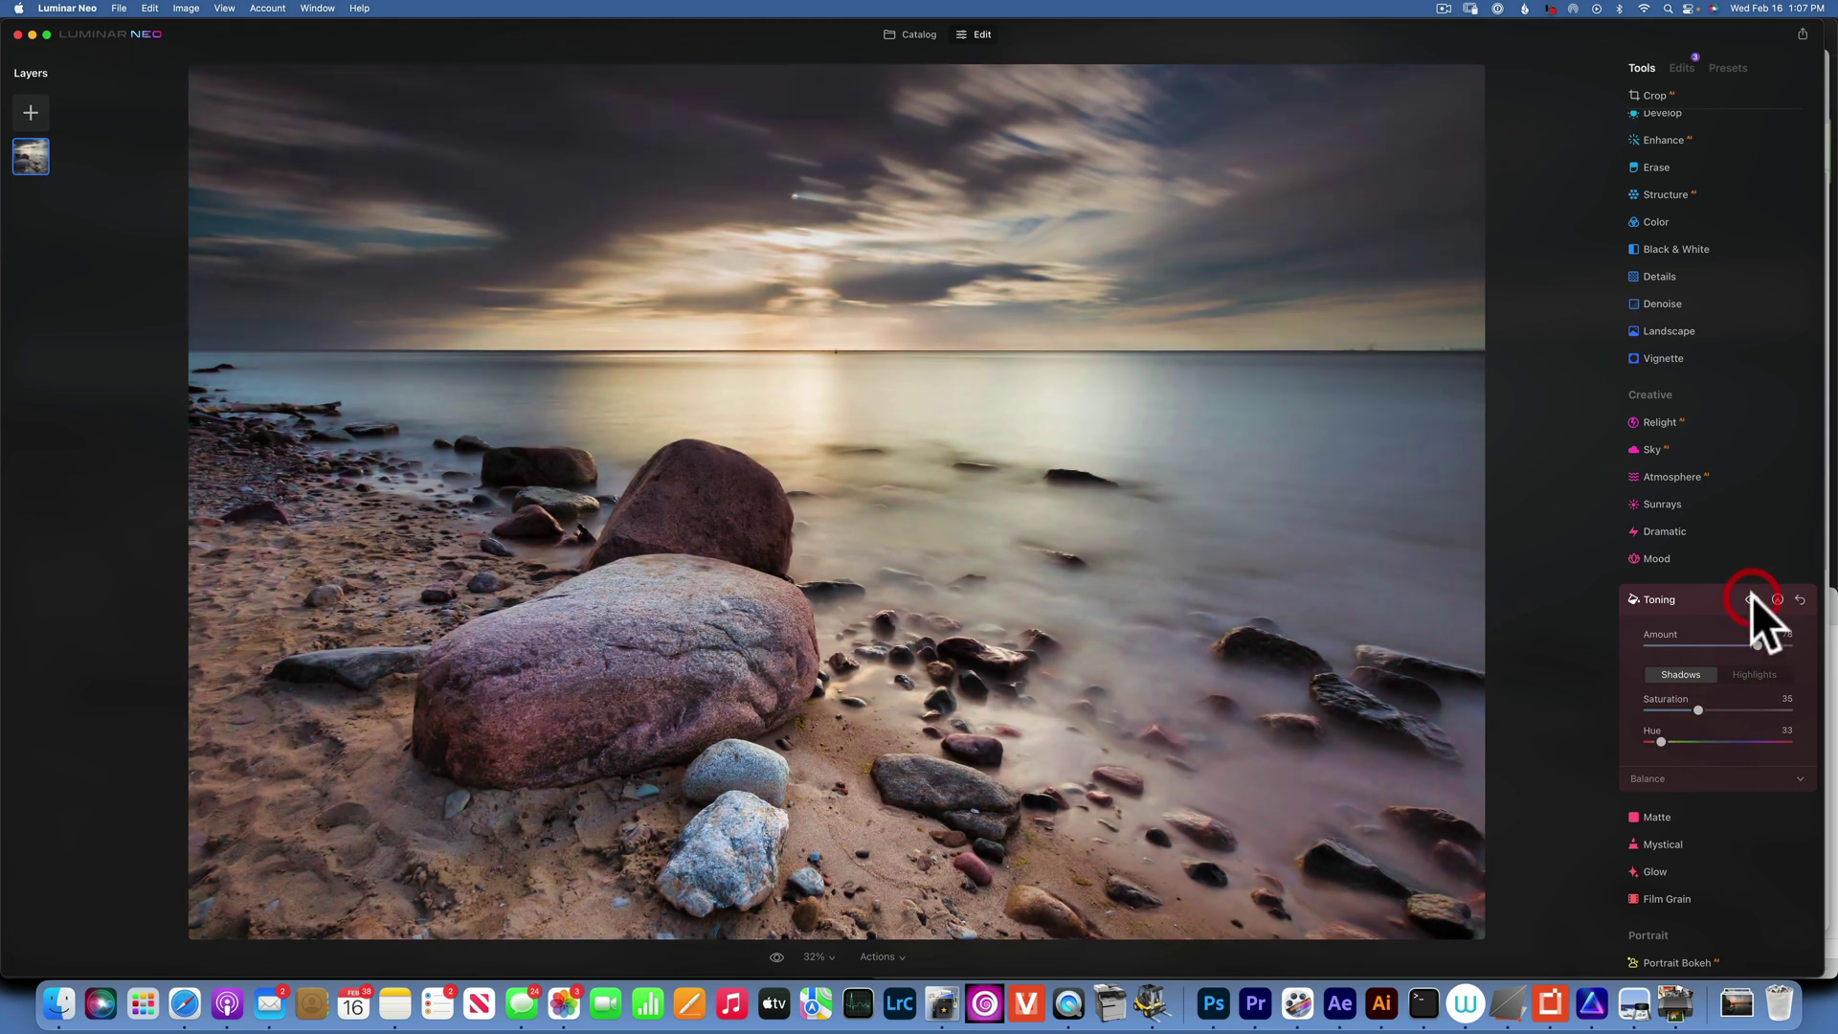
left_click(1752, 599)
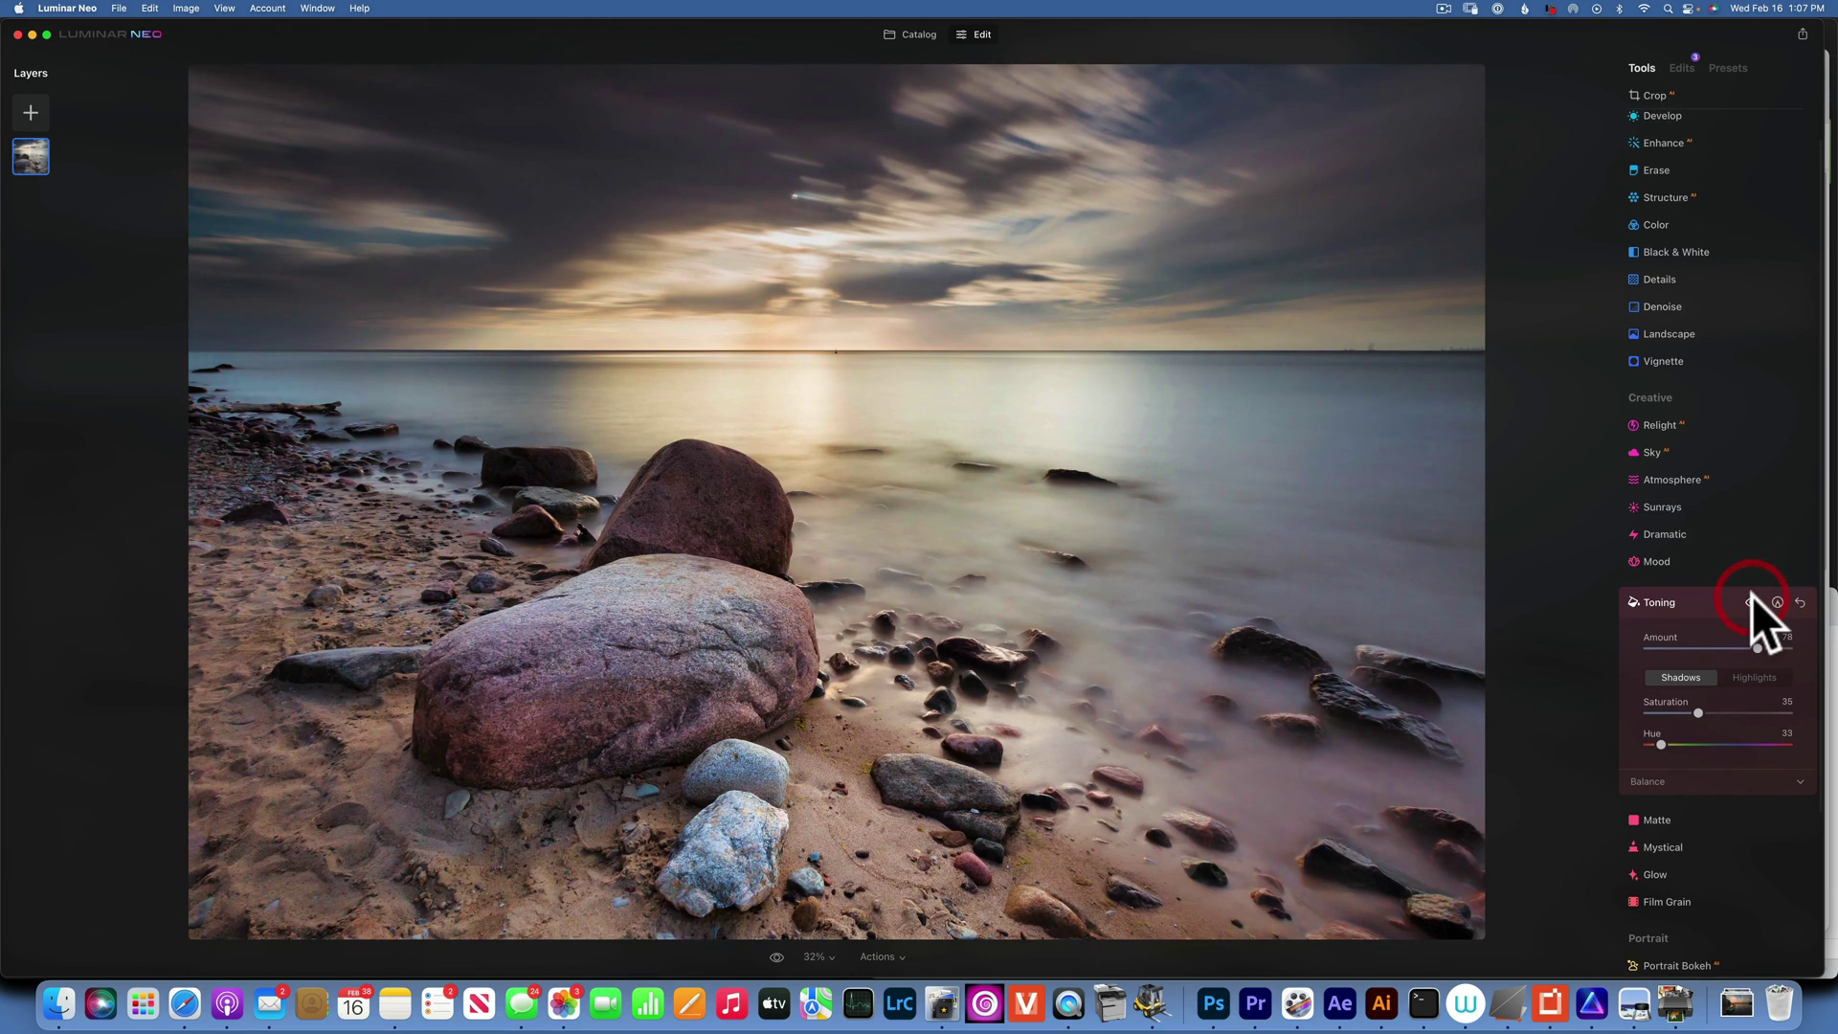
left_click(1751, 600)
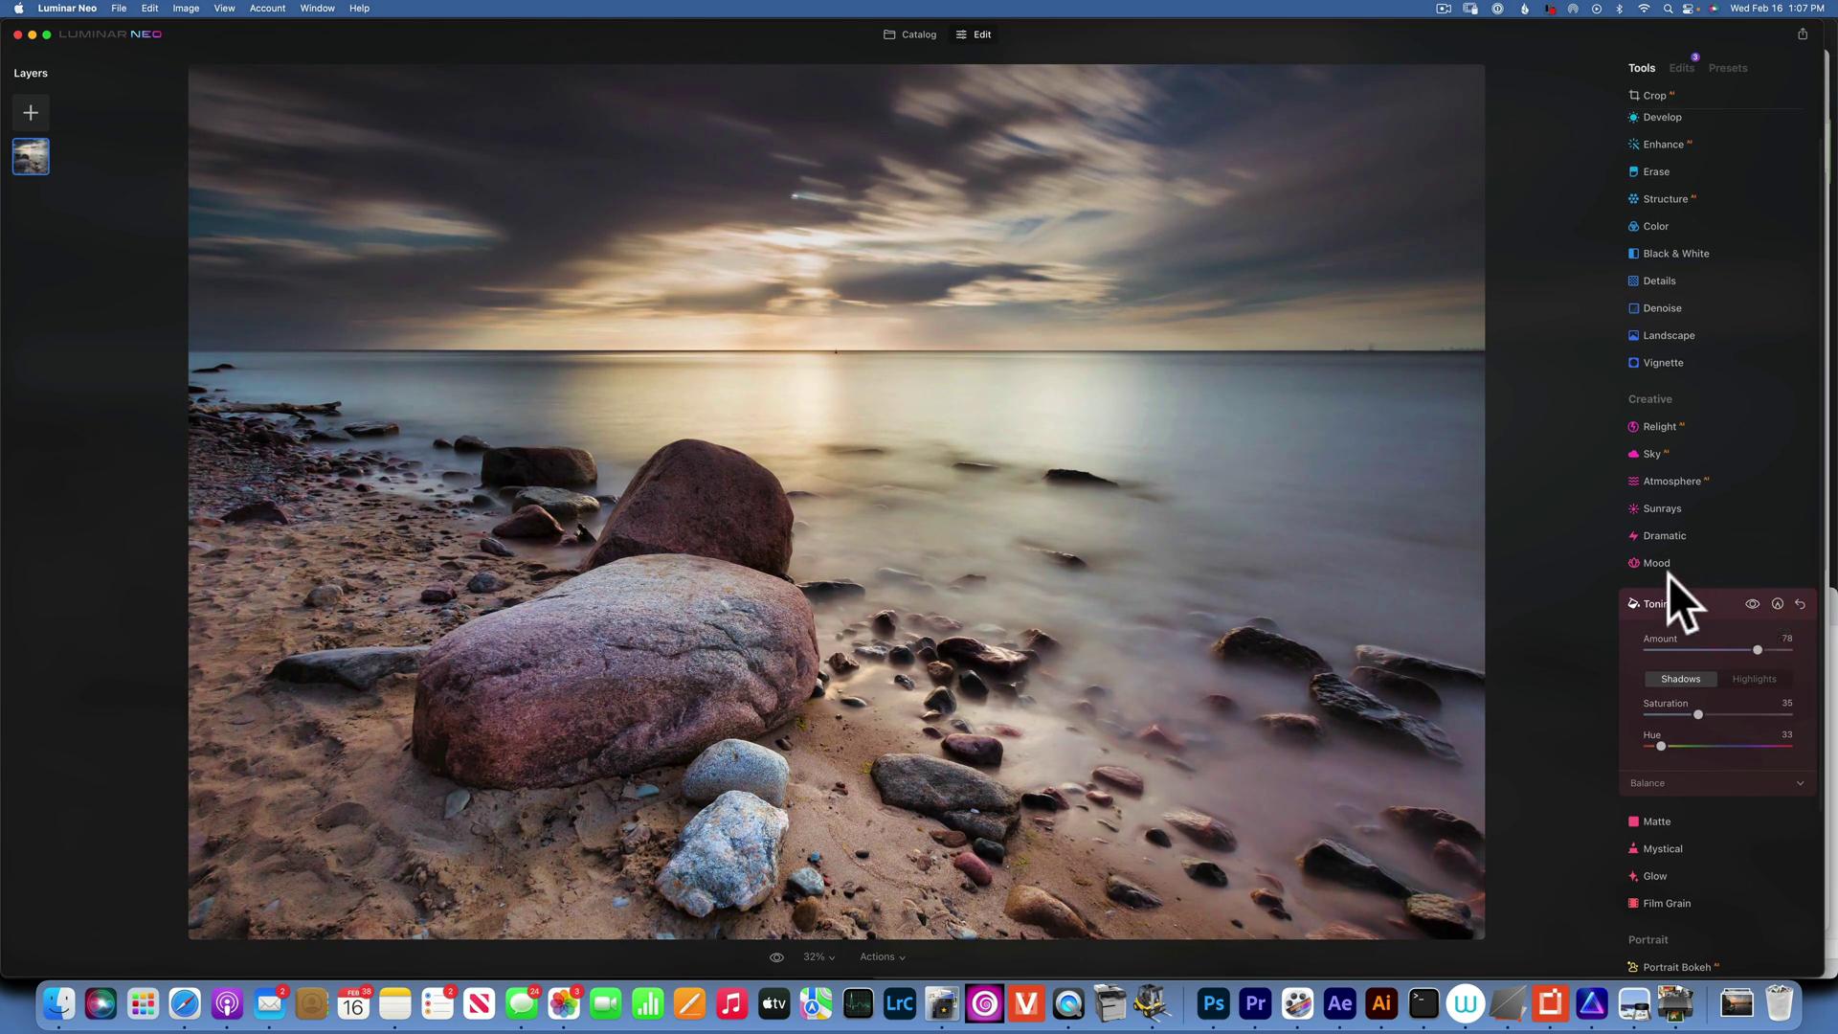
left_click(777, 955)
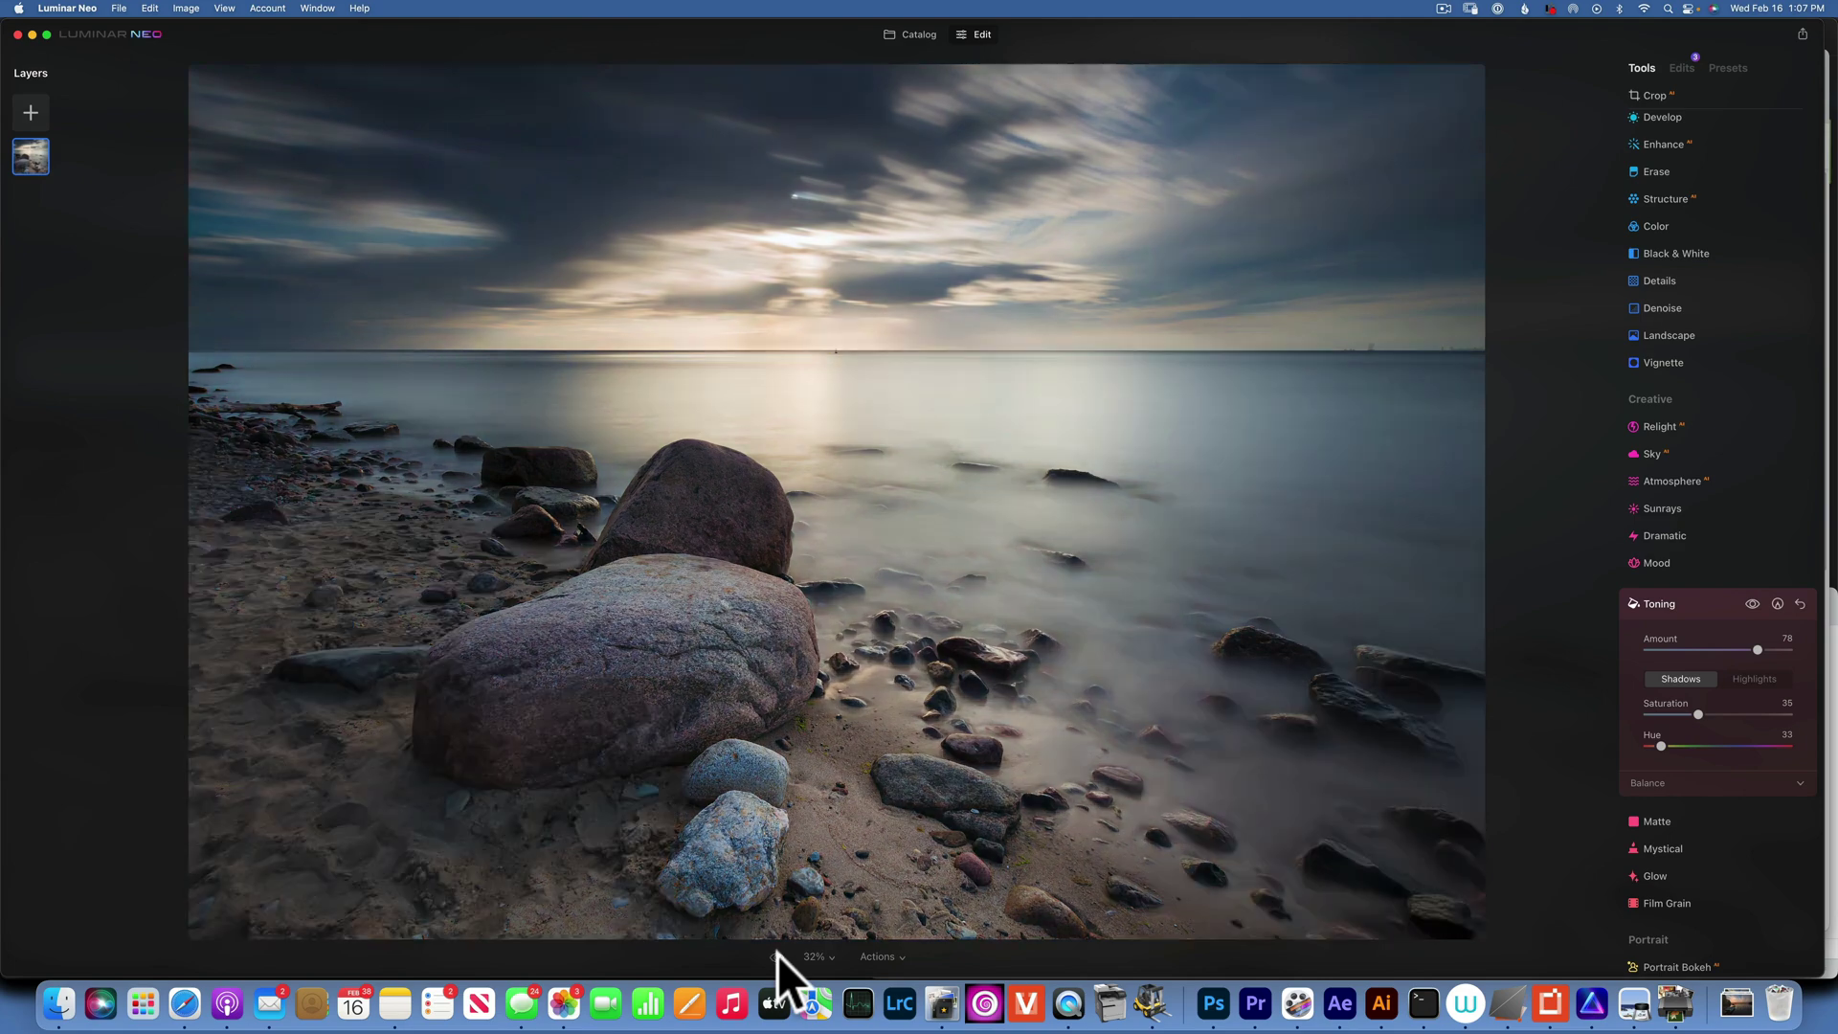
left_click(776, 955)
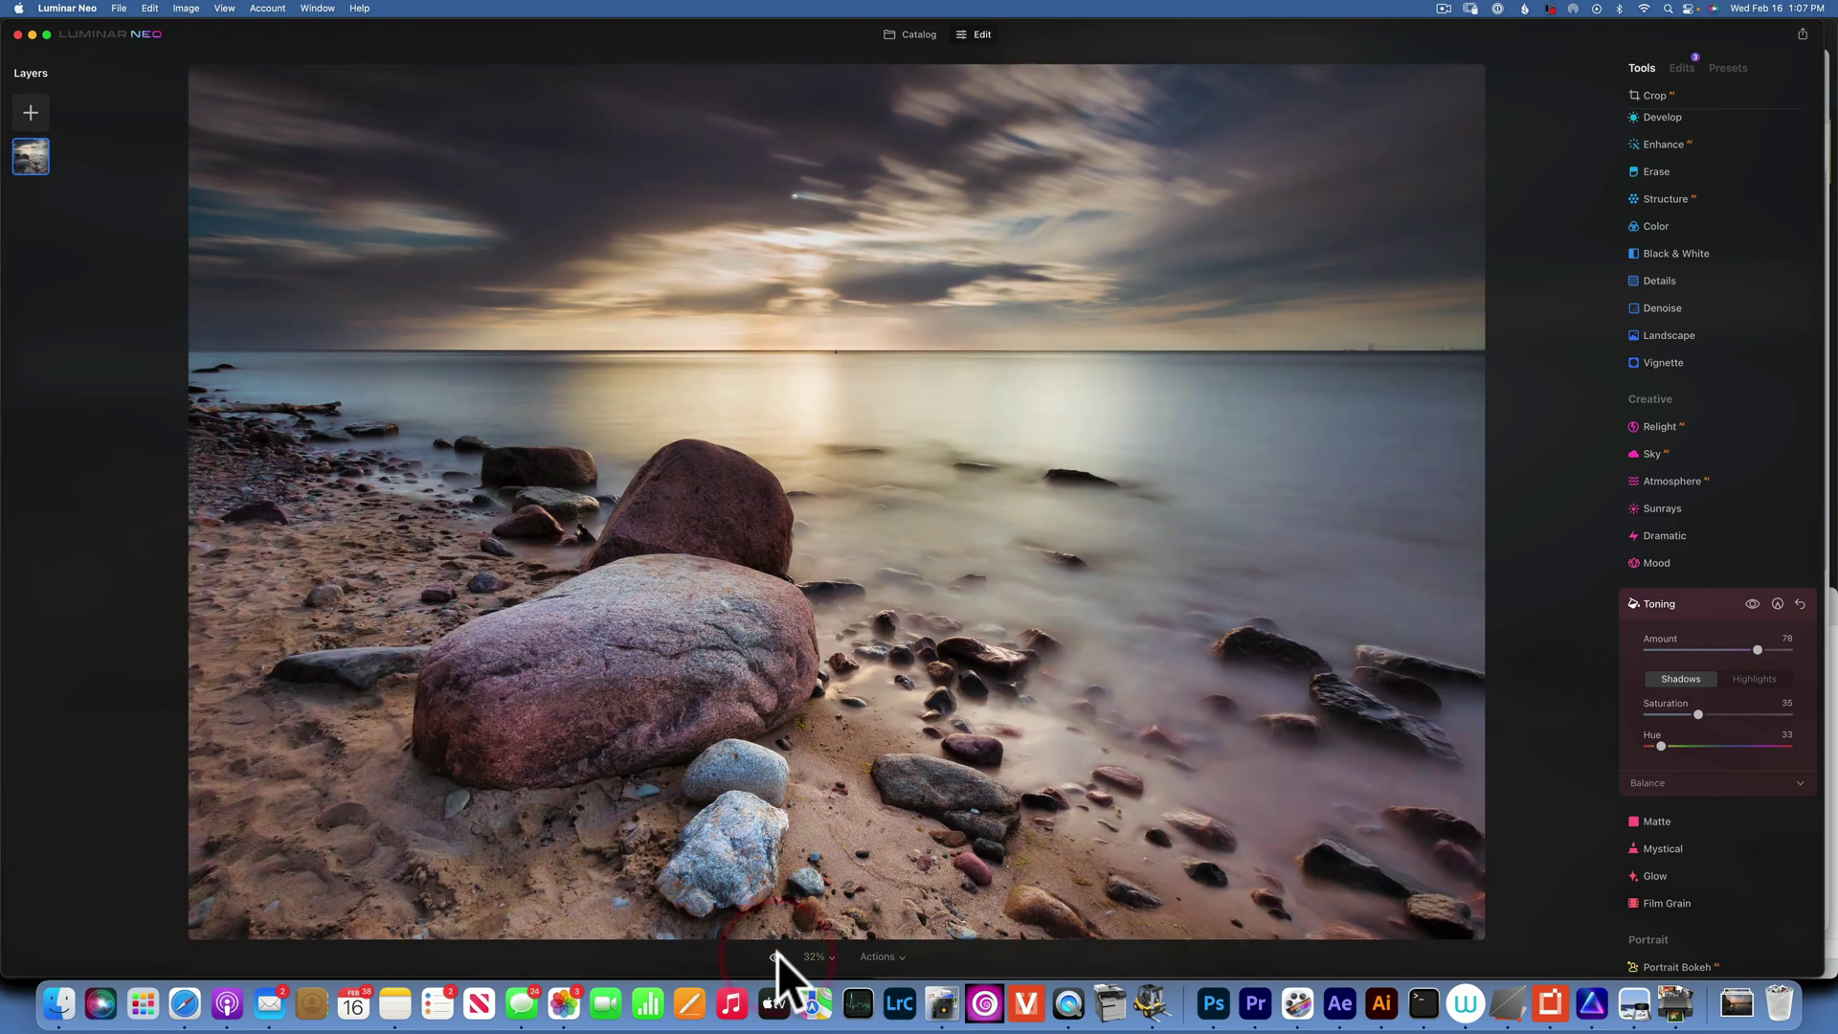
Open the lake sunset photo with the green boat for editing and set the Enhance tool's Accent to 100
left_click(922, 35)
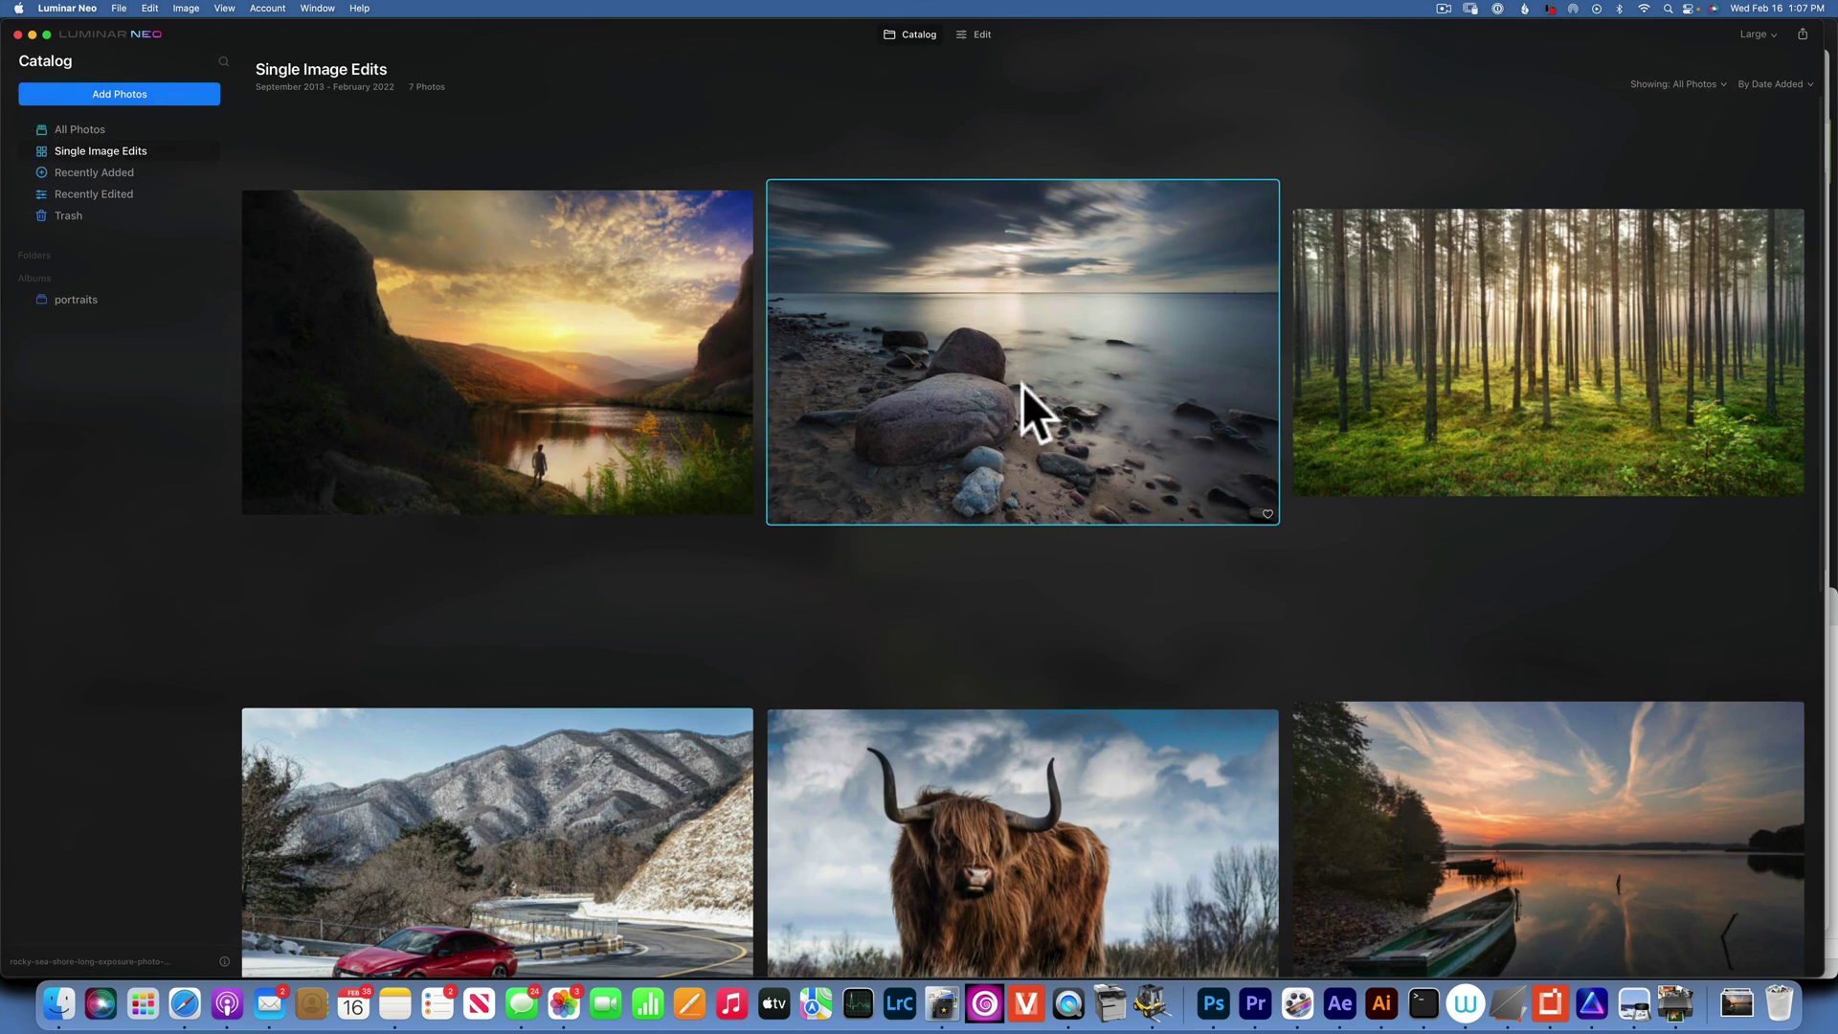
scroll(1113, 525, "down", 3)
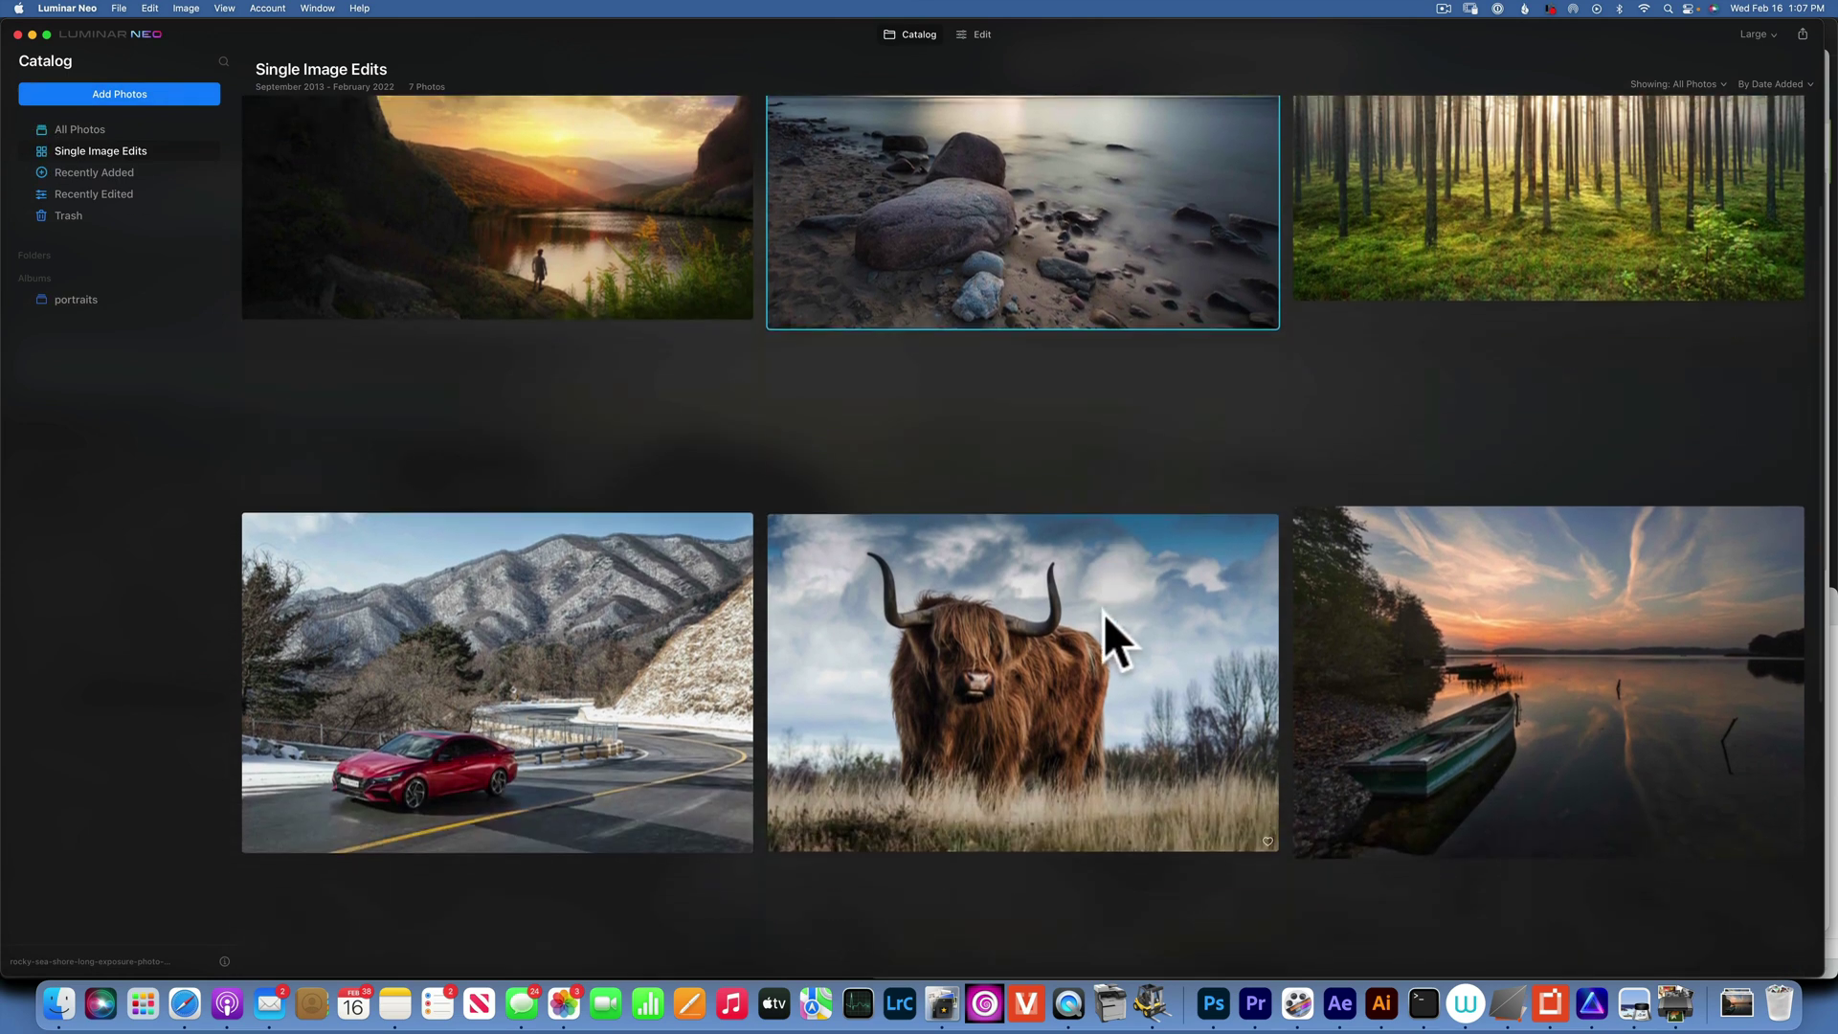
double_click(1542, 705)
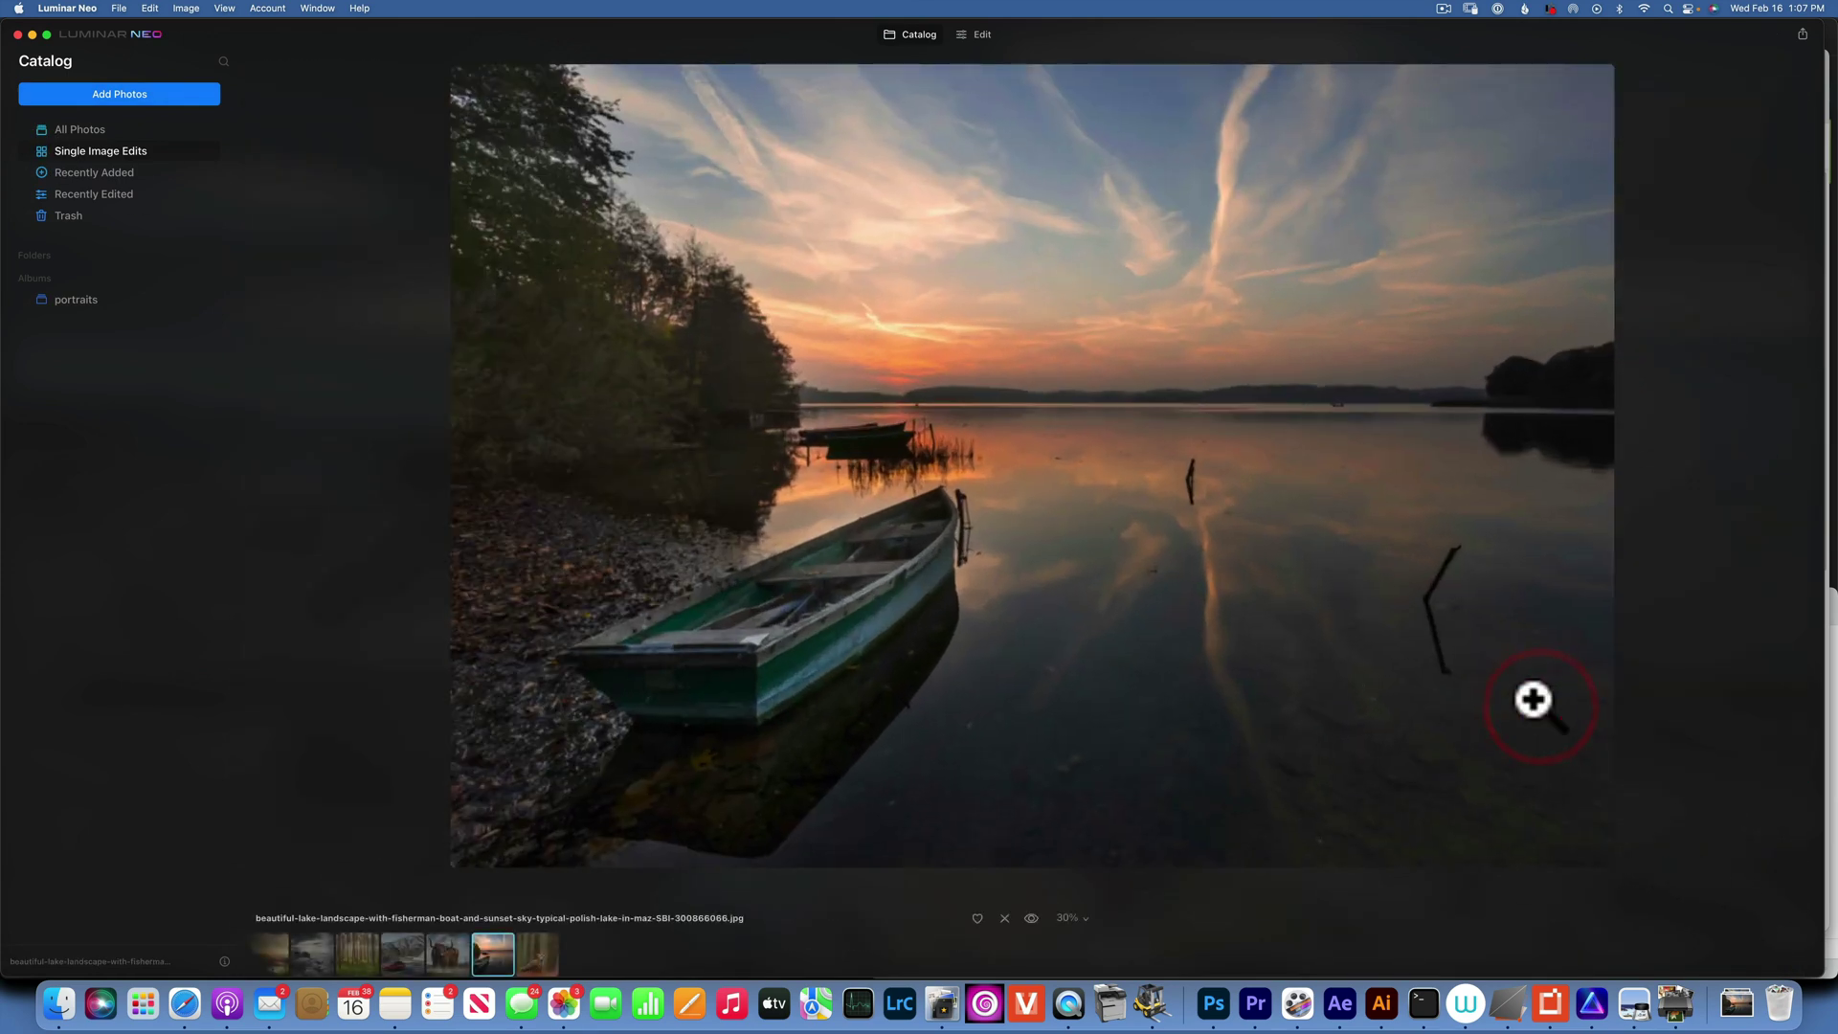
left_click(983, 35)
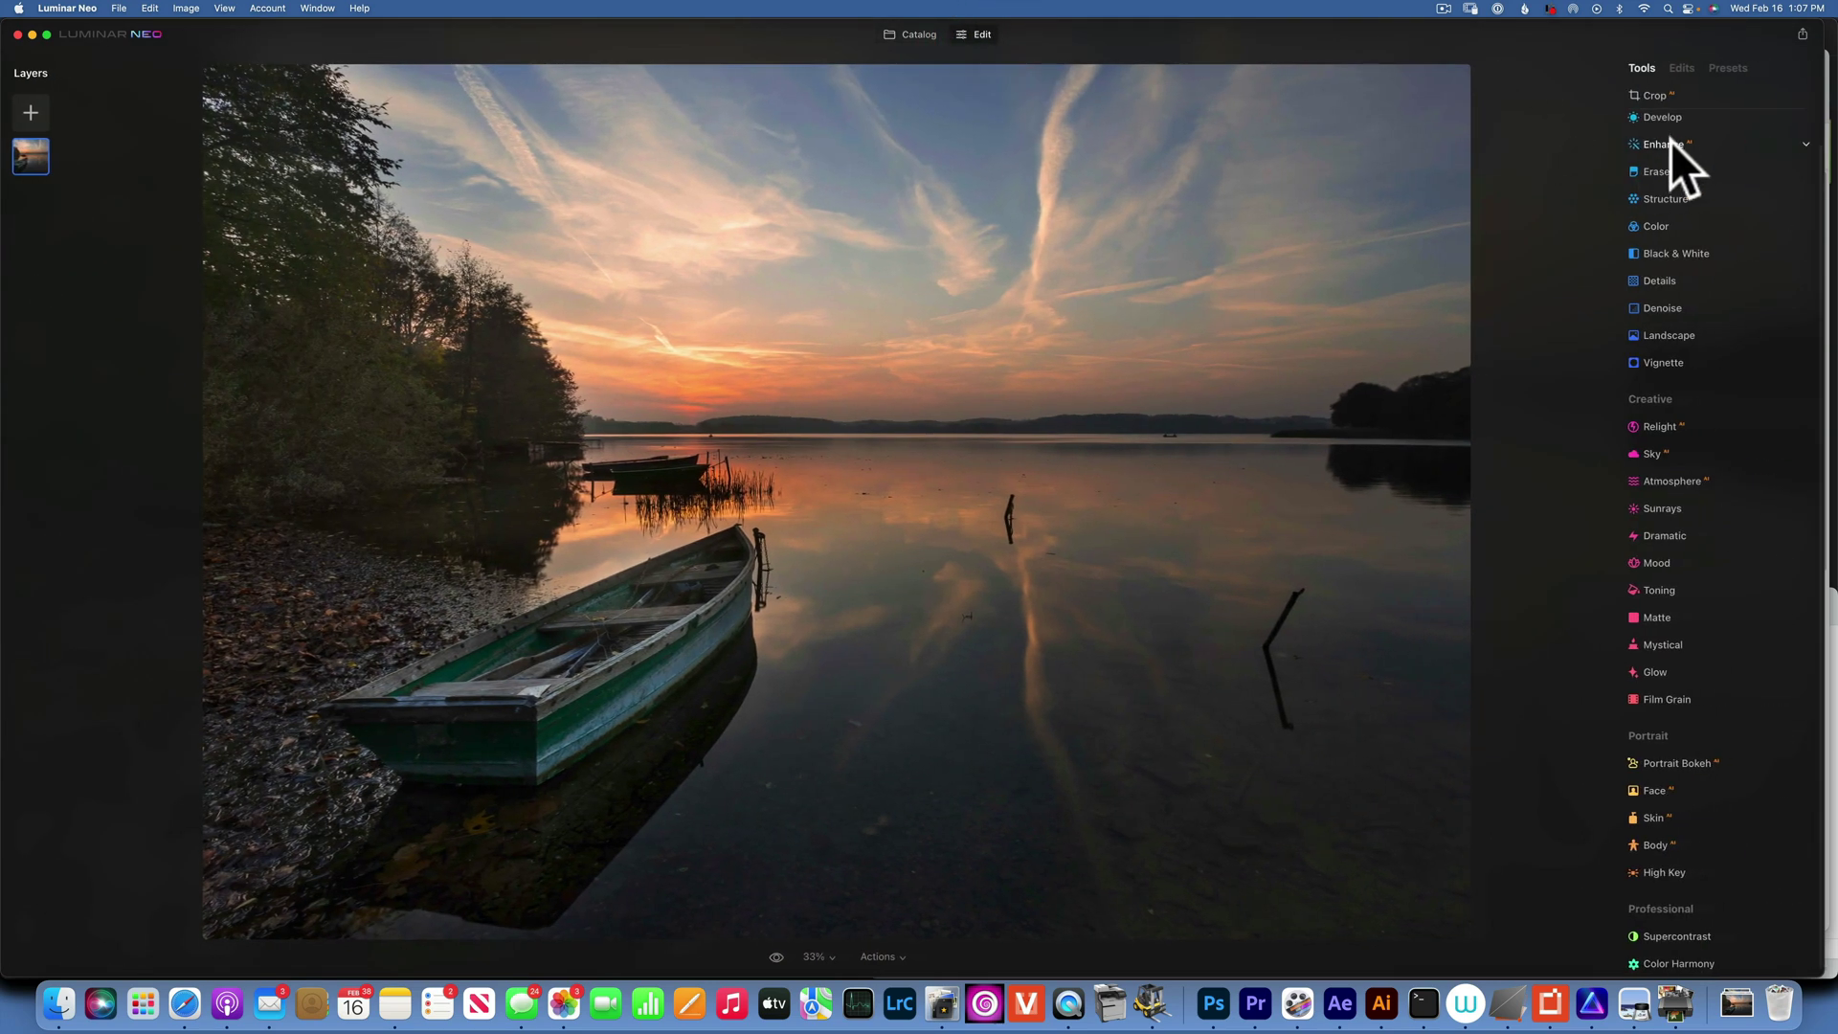
left_click(1670, 144)
left_click_drag(1649, 204, 1788, 204)
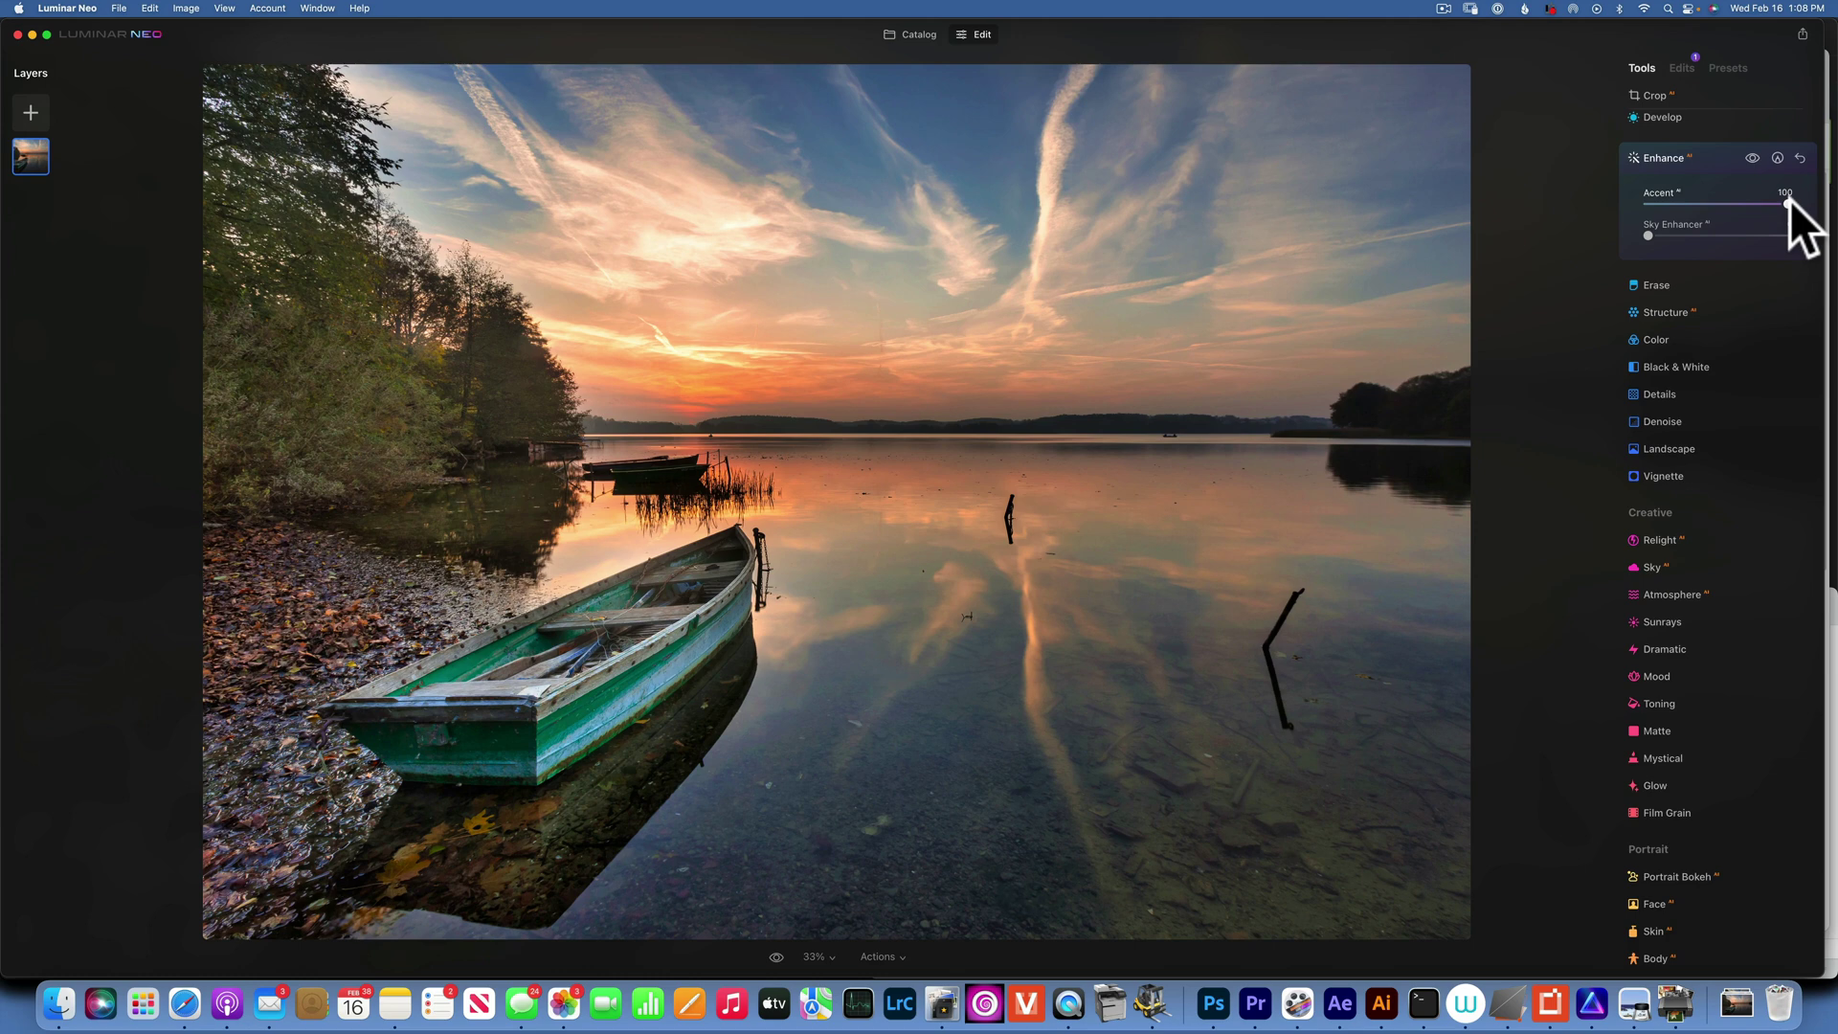
mouse_move(1788, 203)
left_mouse_down()
mouse_move(1683, 204)
mouse_move(1804, 203)
left_mouse_up()
mouse_move(1648, 236)
left_mouse_down()
mouse_move(1799, 235)
mouse_move(1649, 235)
left_mouse_up()
Erase the Enhance effect from the sky above the lake with a paint mask and compare with the effect off
left_click(1778, 156)
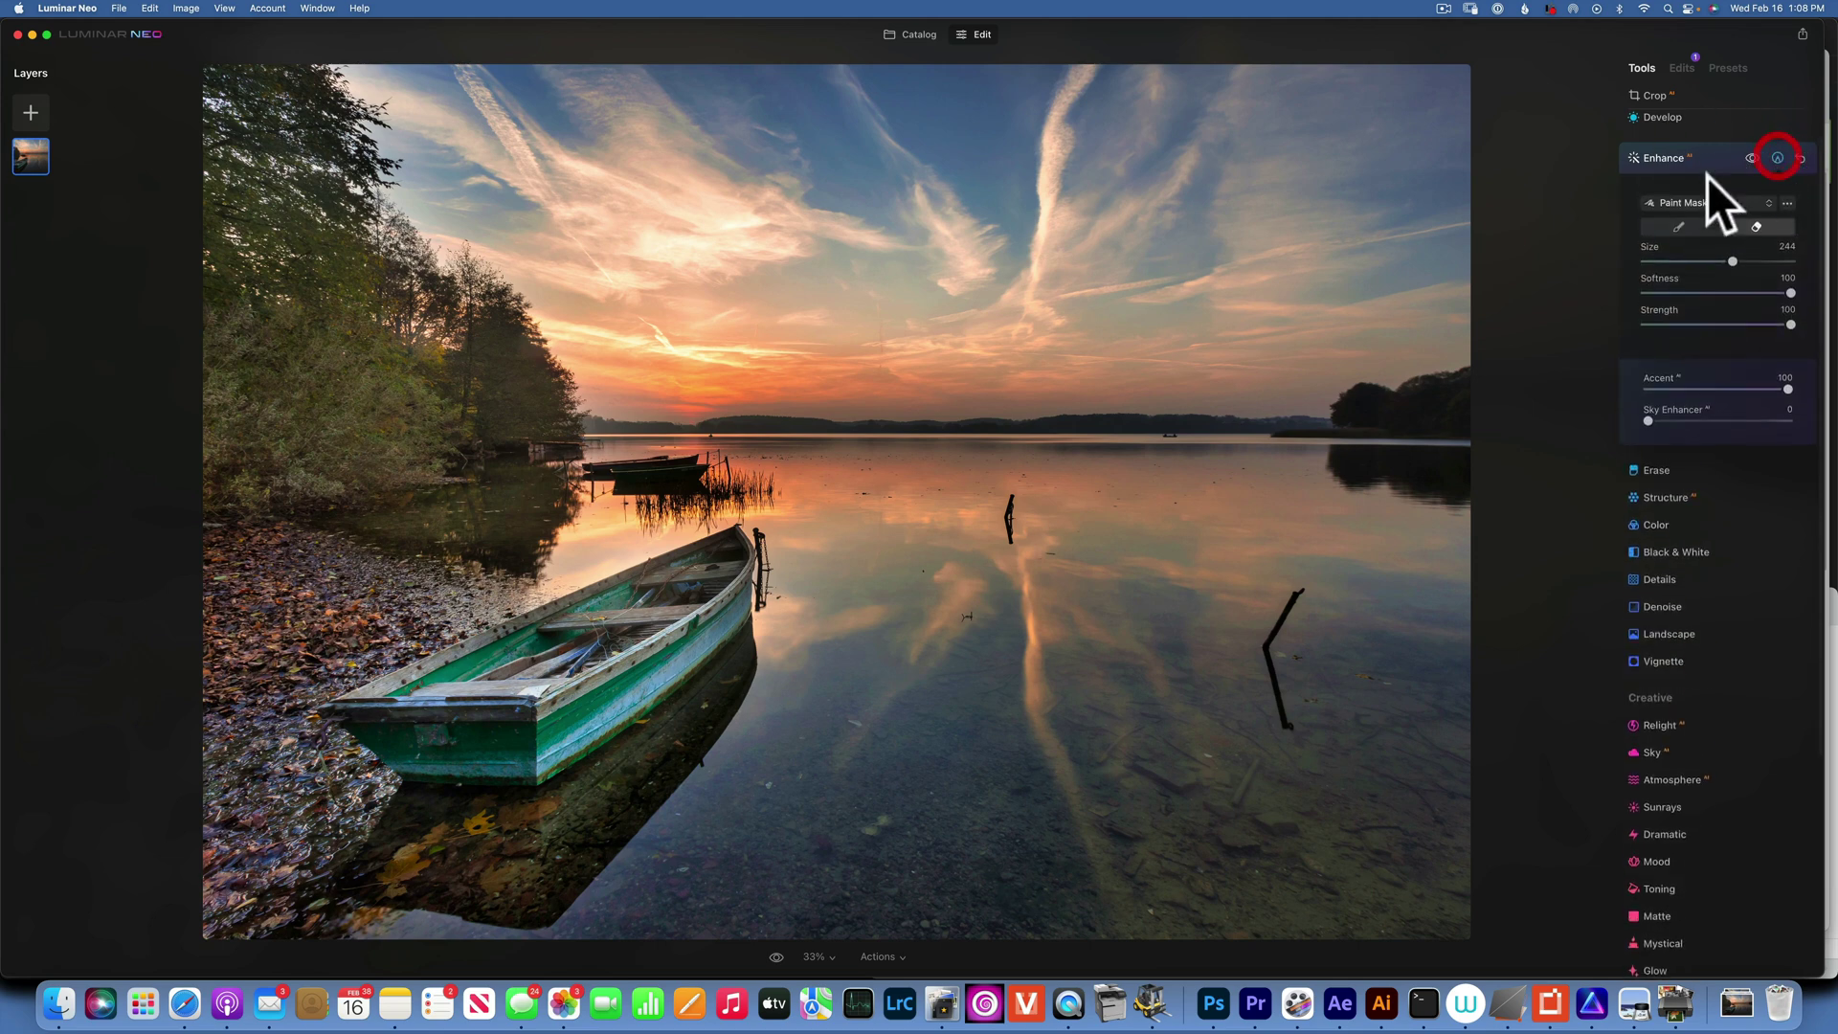
left_click(1756, 227)
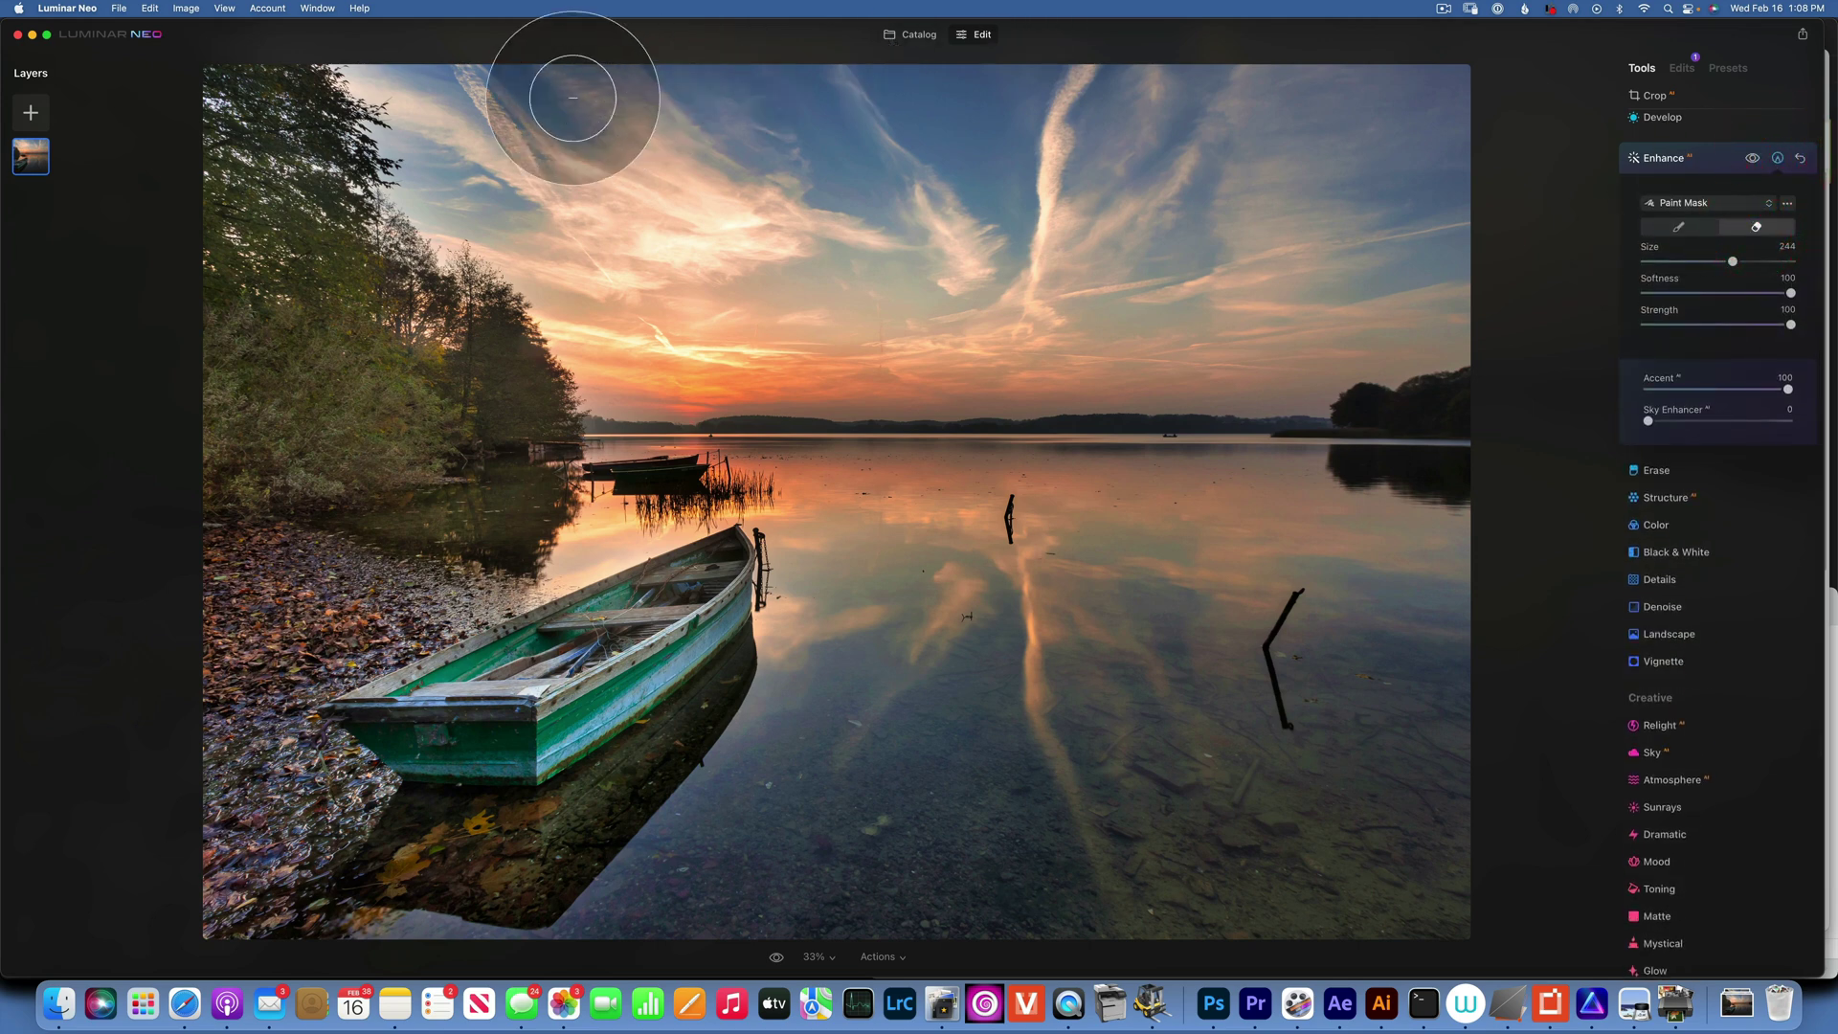
mouse_move(459, 134)
left_mouse_down()
mouse_move(1469, 173)
mouse_move(1416, 348)
mouse_move(674, 338)
mouse_move(500, 173)
mouse_move(1128, 255)
mouse_move(855, 275)
left_mouse_up()
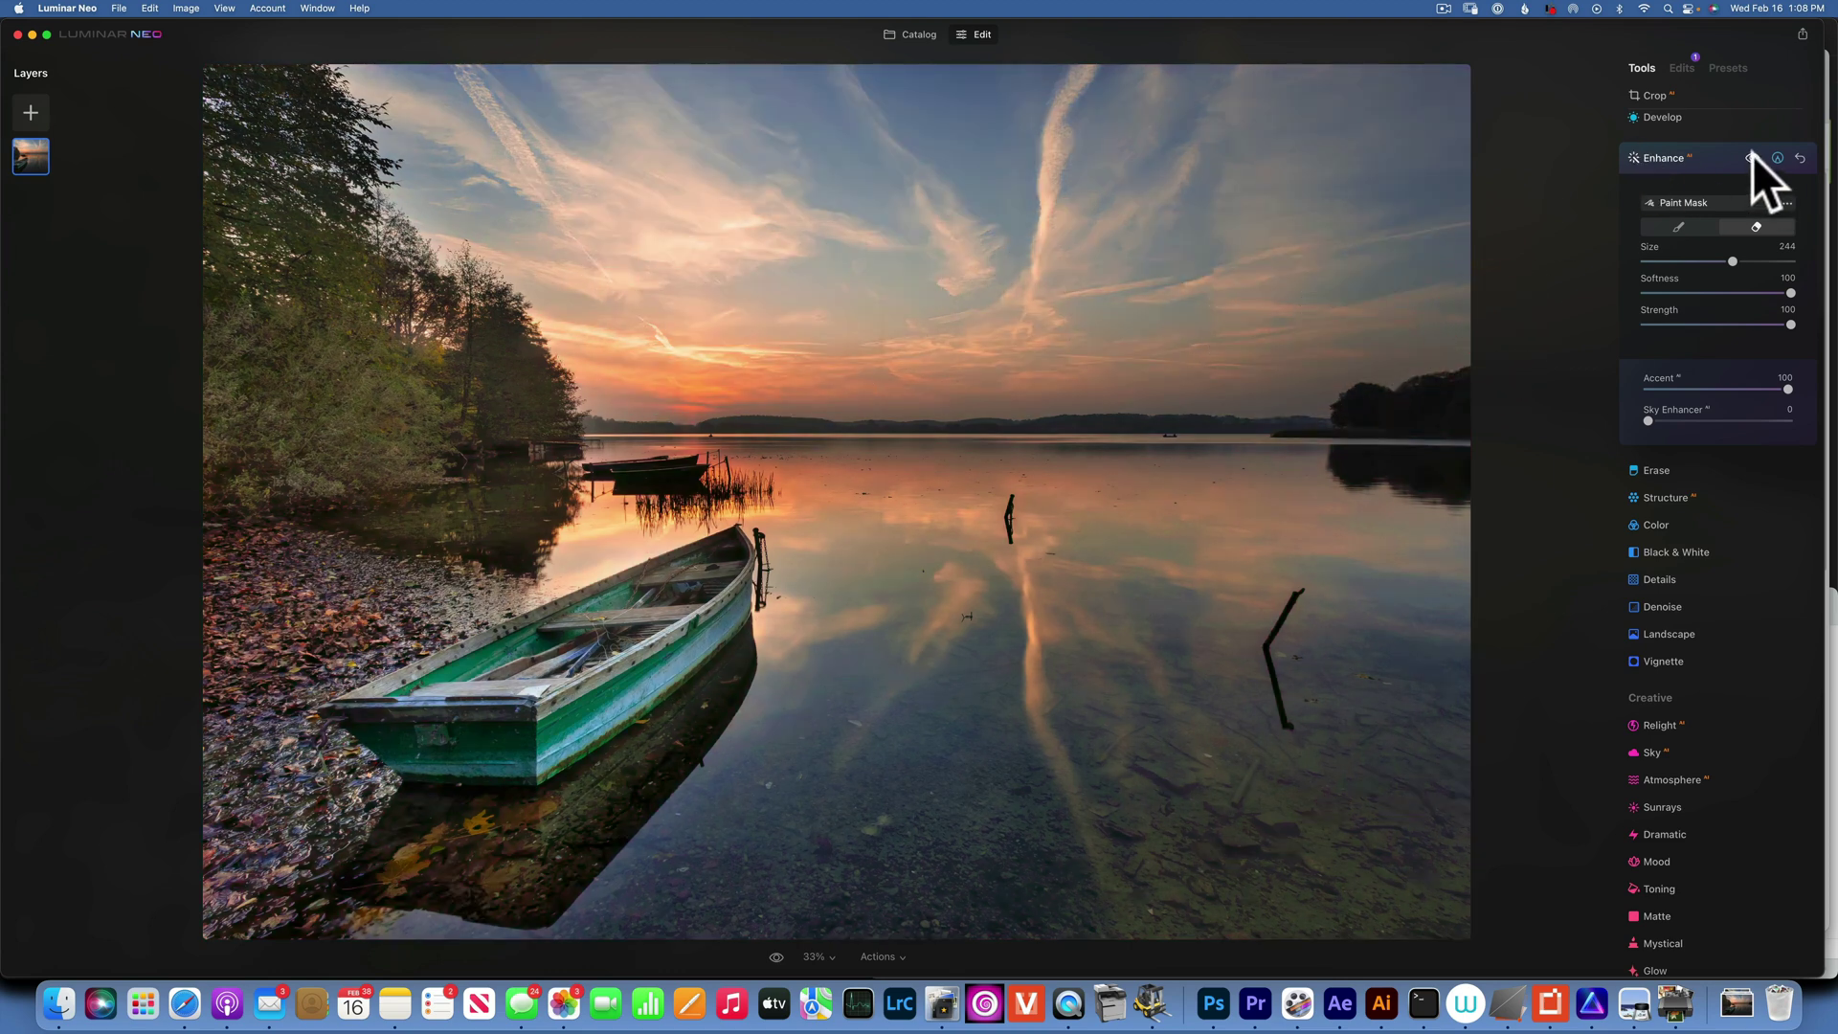
left_click(1753, 157)
left_click(1753, 157)
left_click(1753, 157)
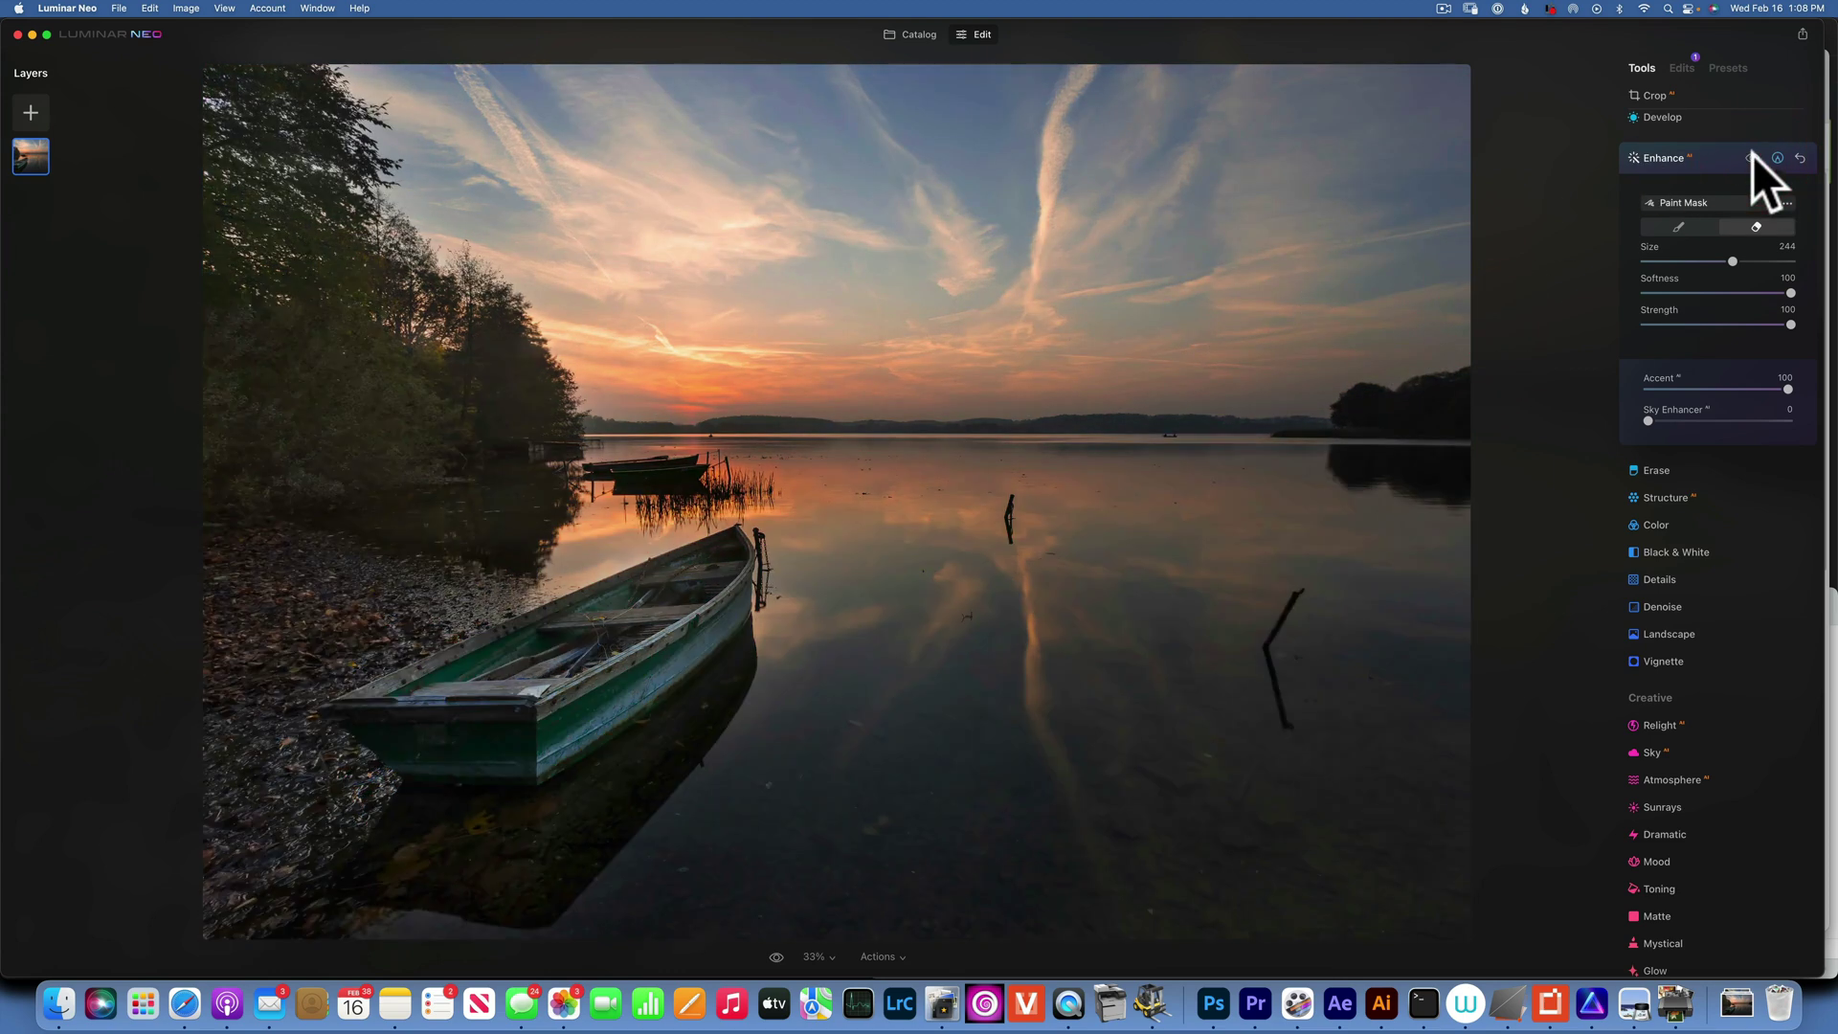
Turn the Enhance effect back on and erase it from the dark trees along the shore
left_click(1753, 157)
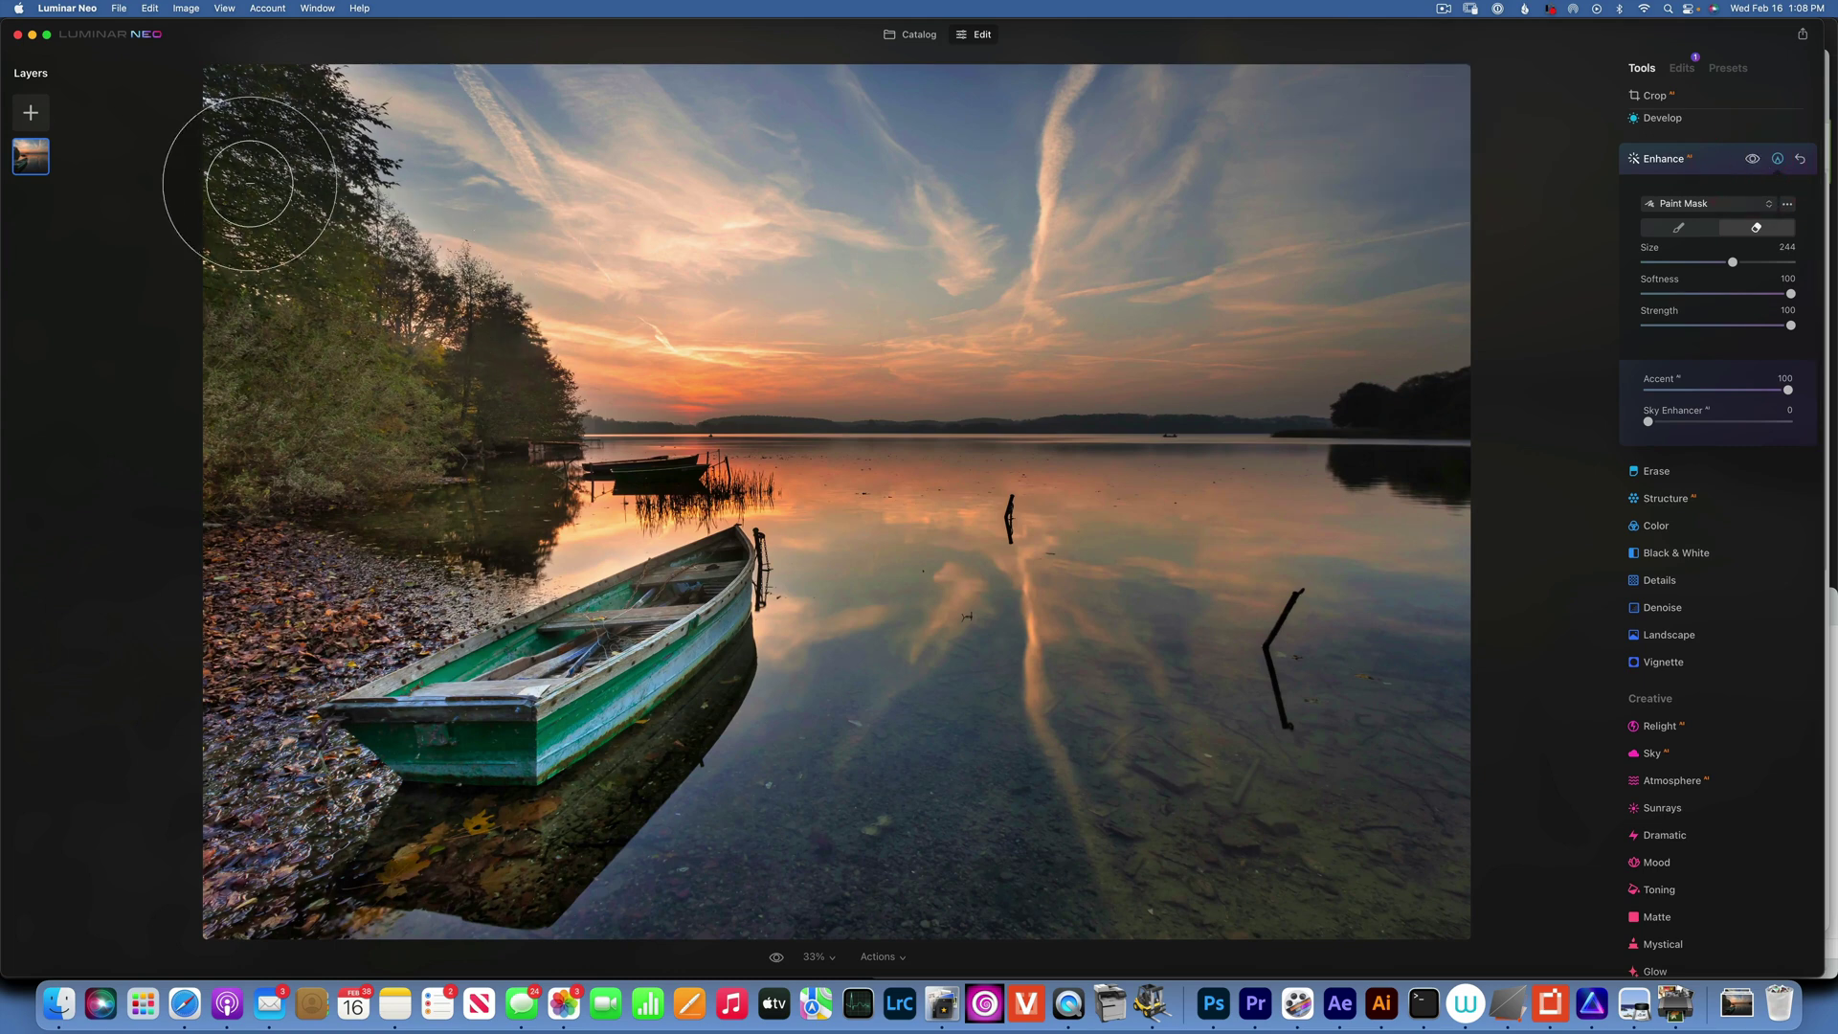
mouse_move(246, 172)
left_mouse_down()
mouse_move(297, 303)
mouse_move(258, 182)
mouse_move(415, 307)
mouse_move(436, 370)
mouse_move(412, 401)
mouse_move(226, 398)
left_mouse_up()
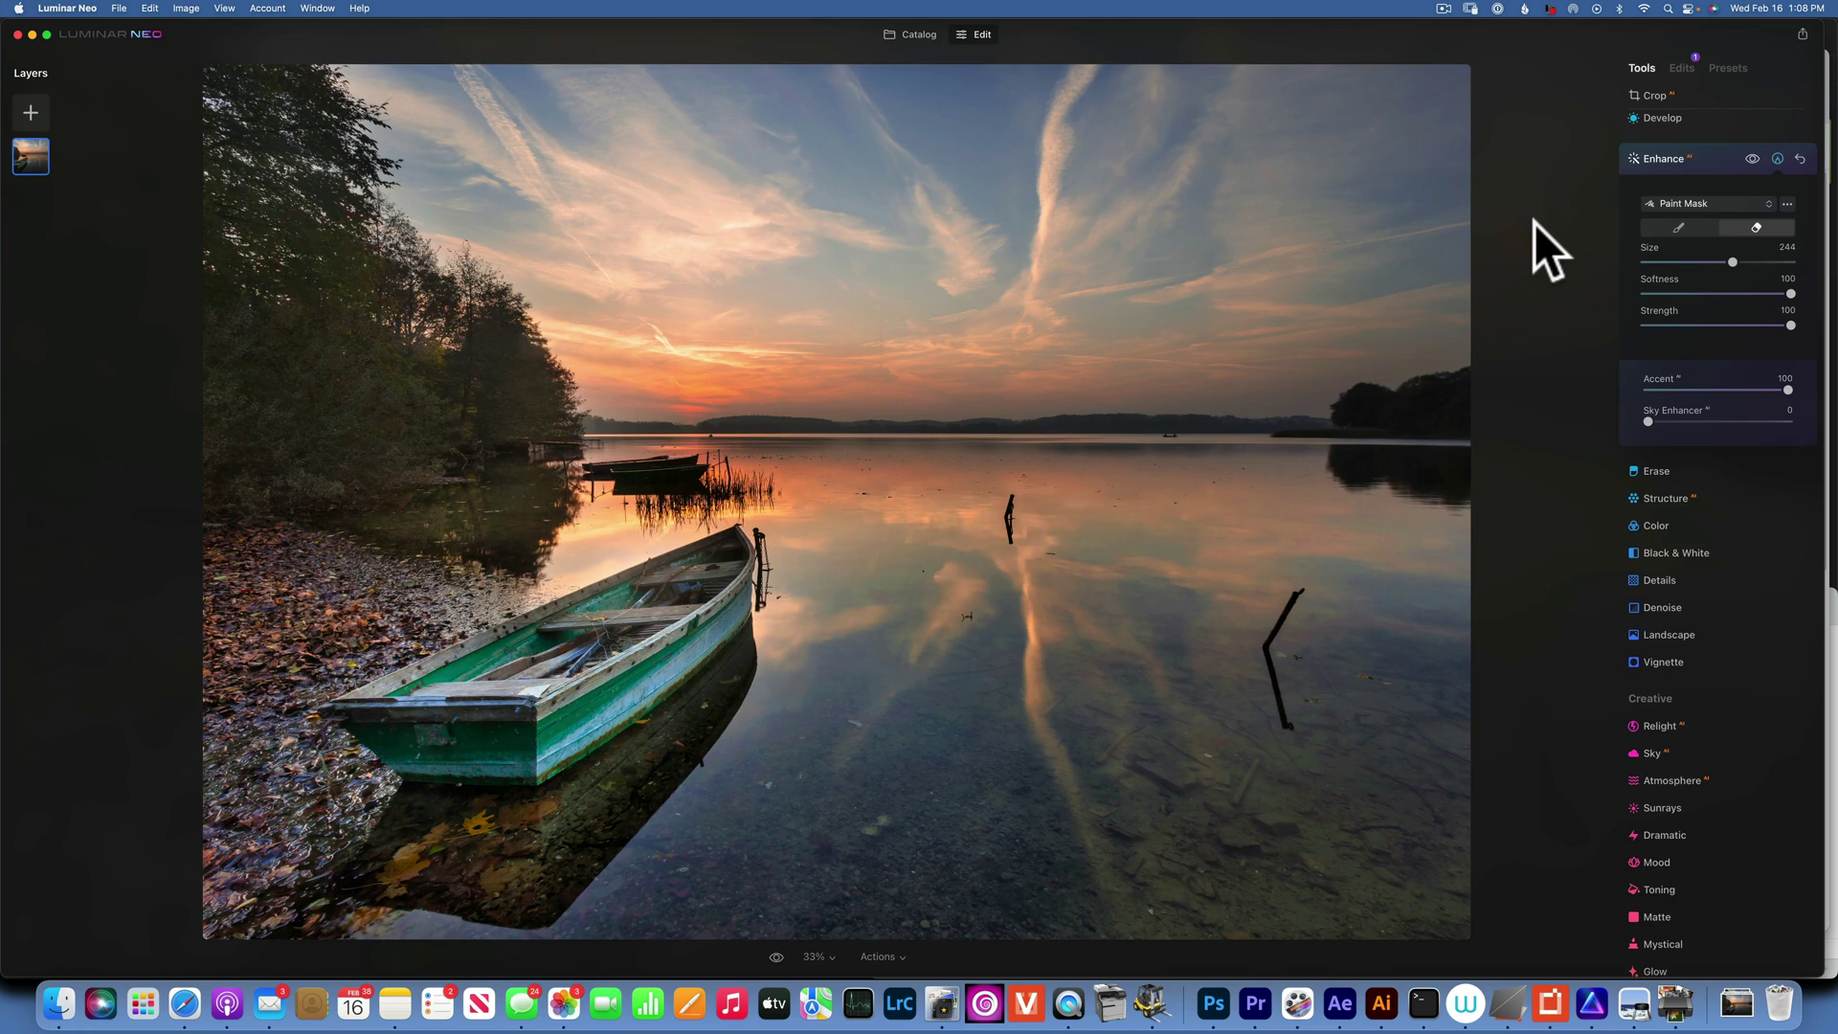
Add a second Enhance edit to the lake photo with Sky Enhancer at 100
left_click(1679, 67)
left_click(1639, 67)
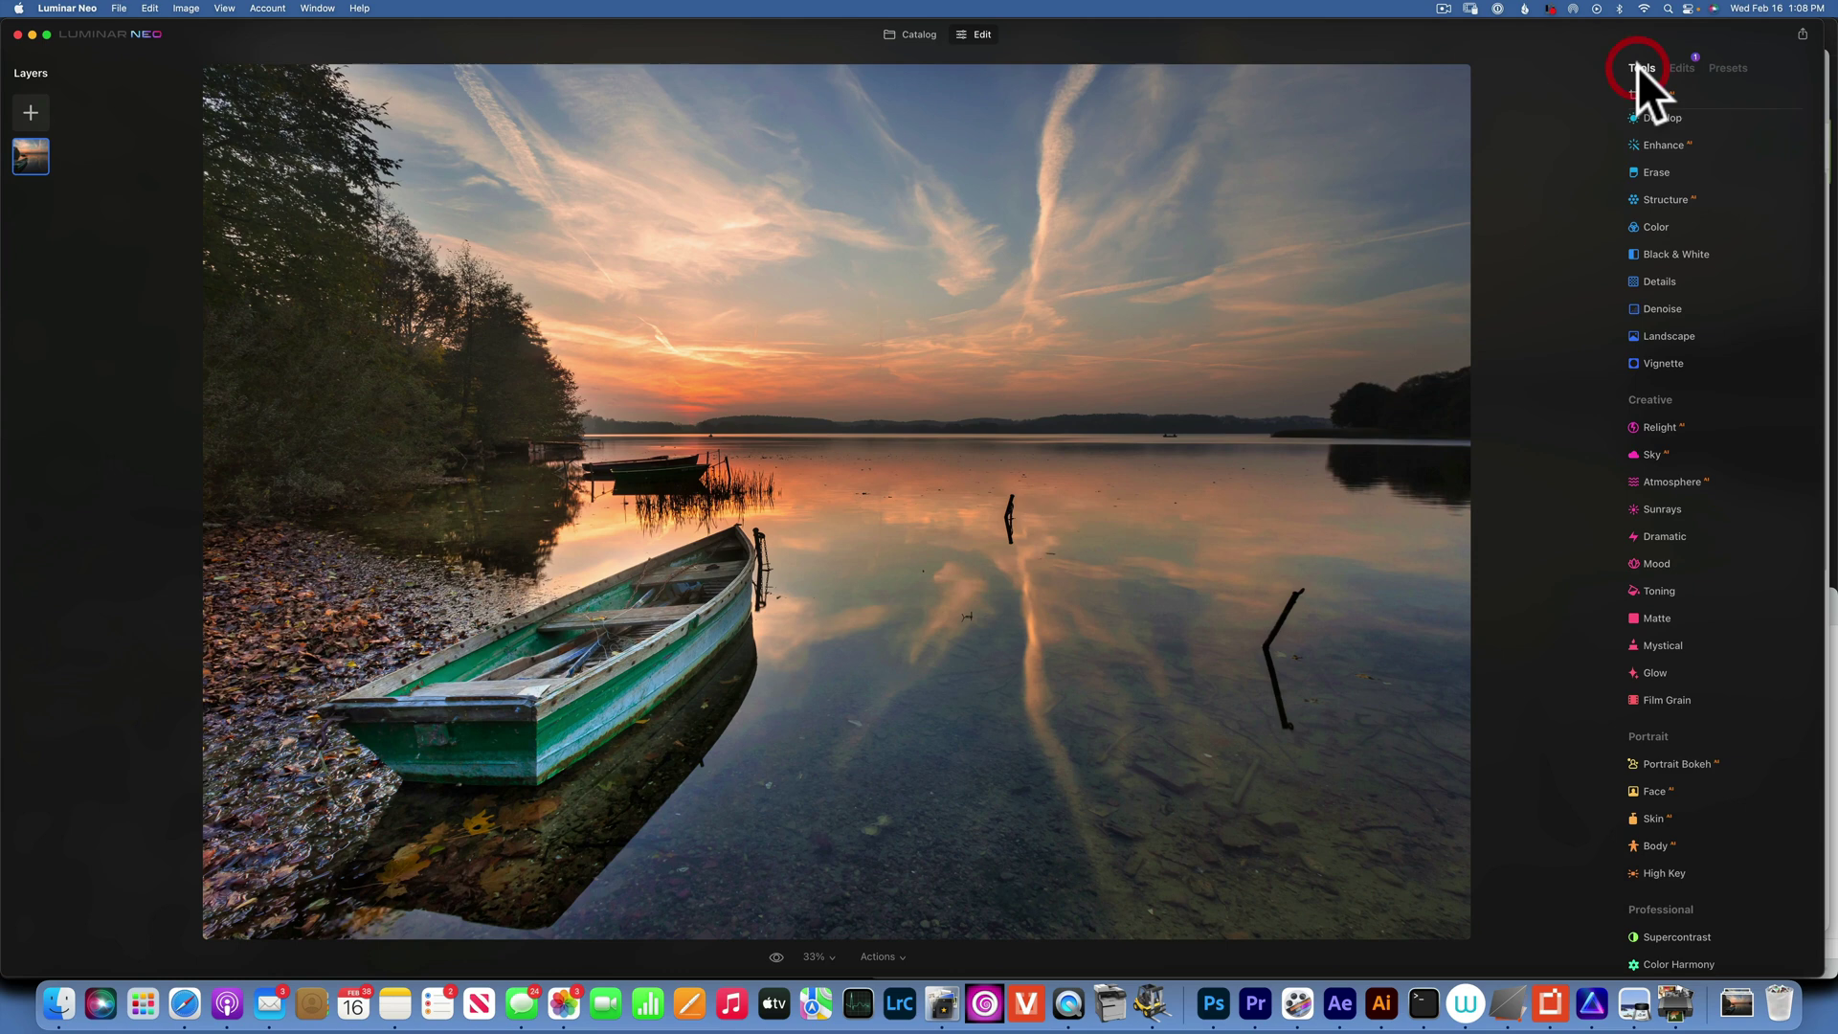
left_click(1666, 144)
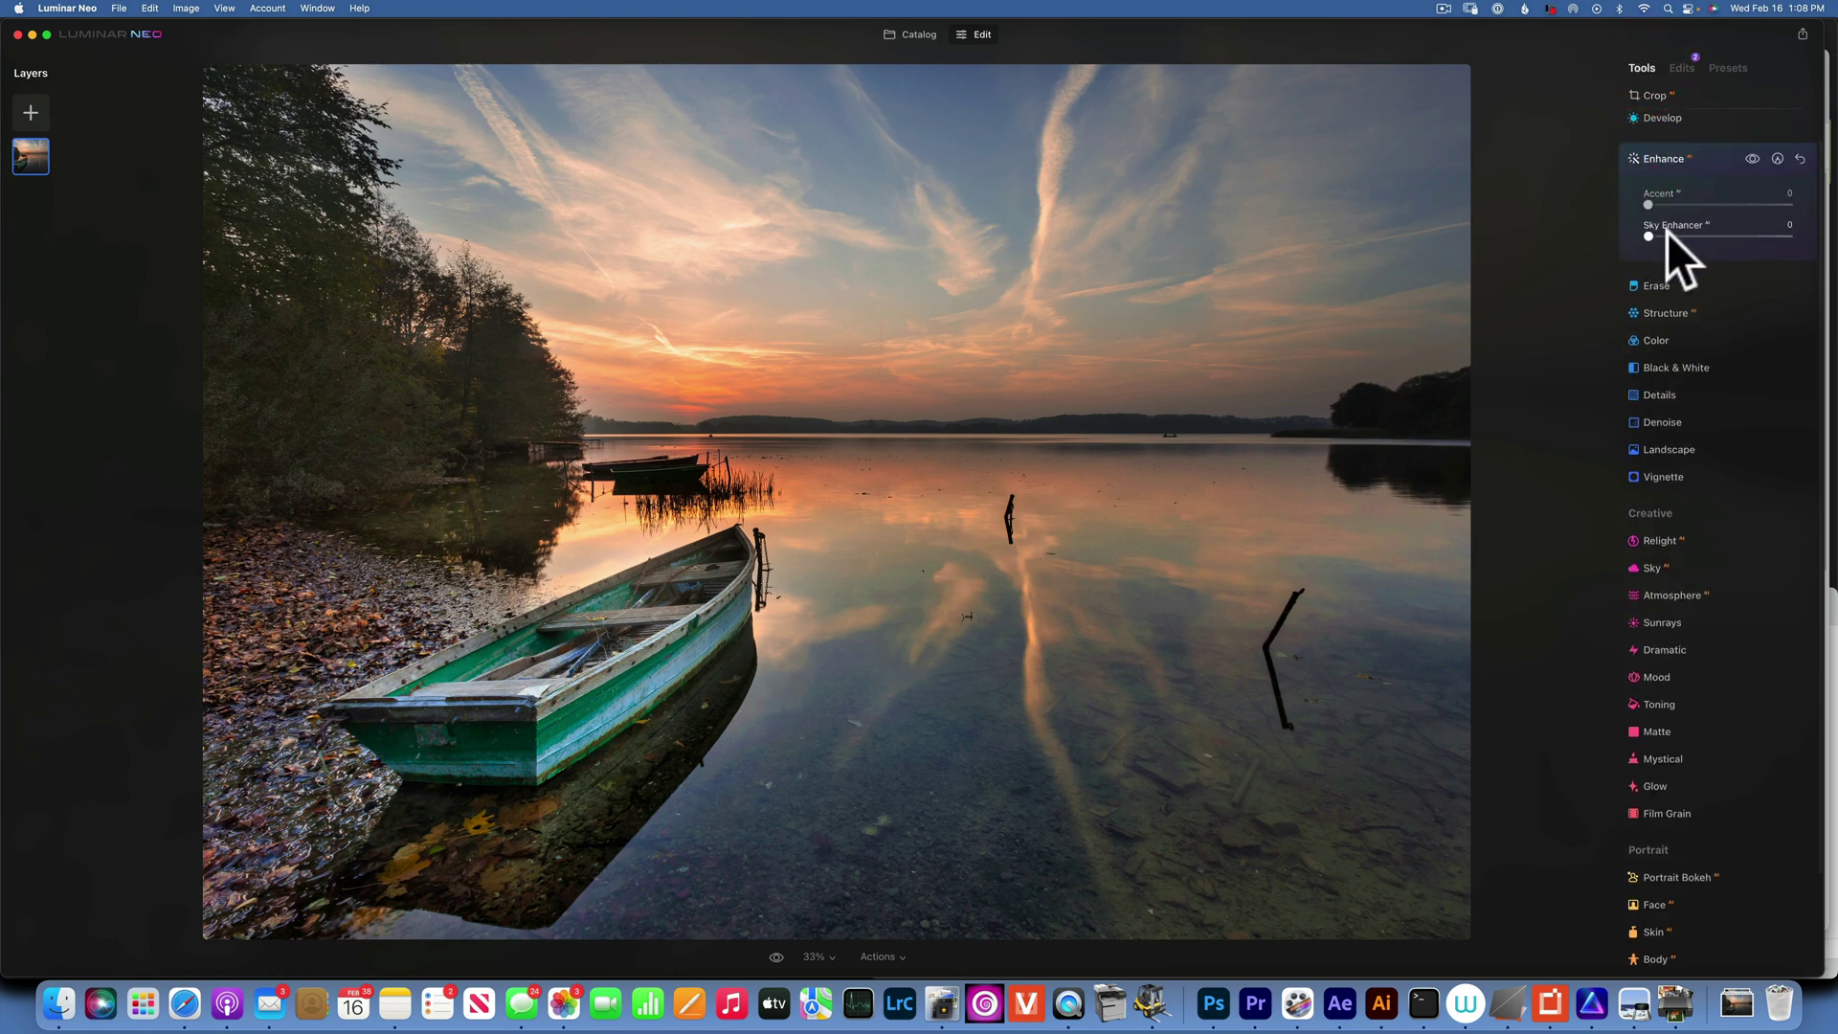
left_click_drag(1670, 239, 1826, 250)
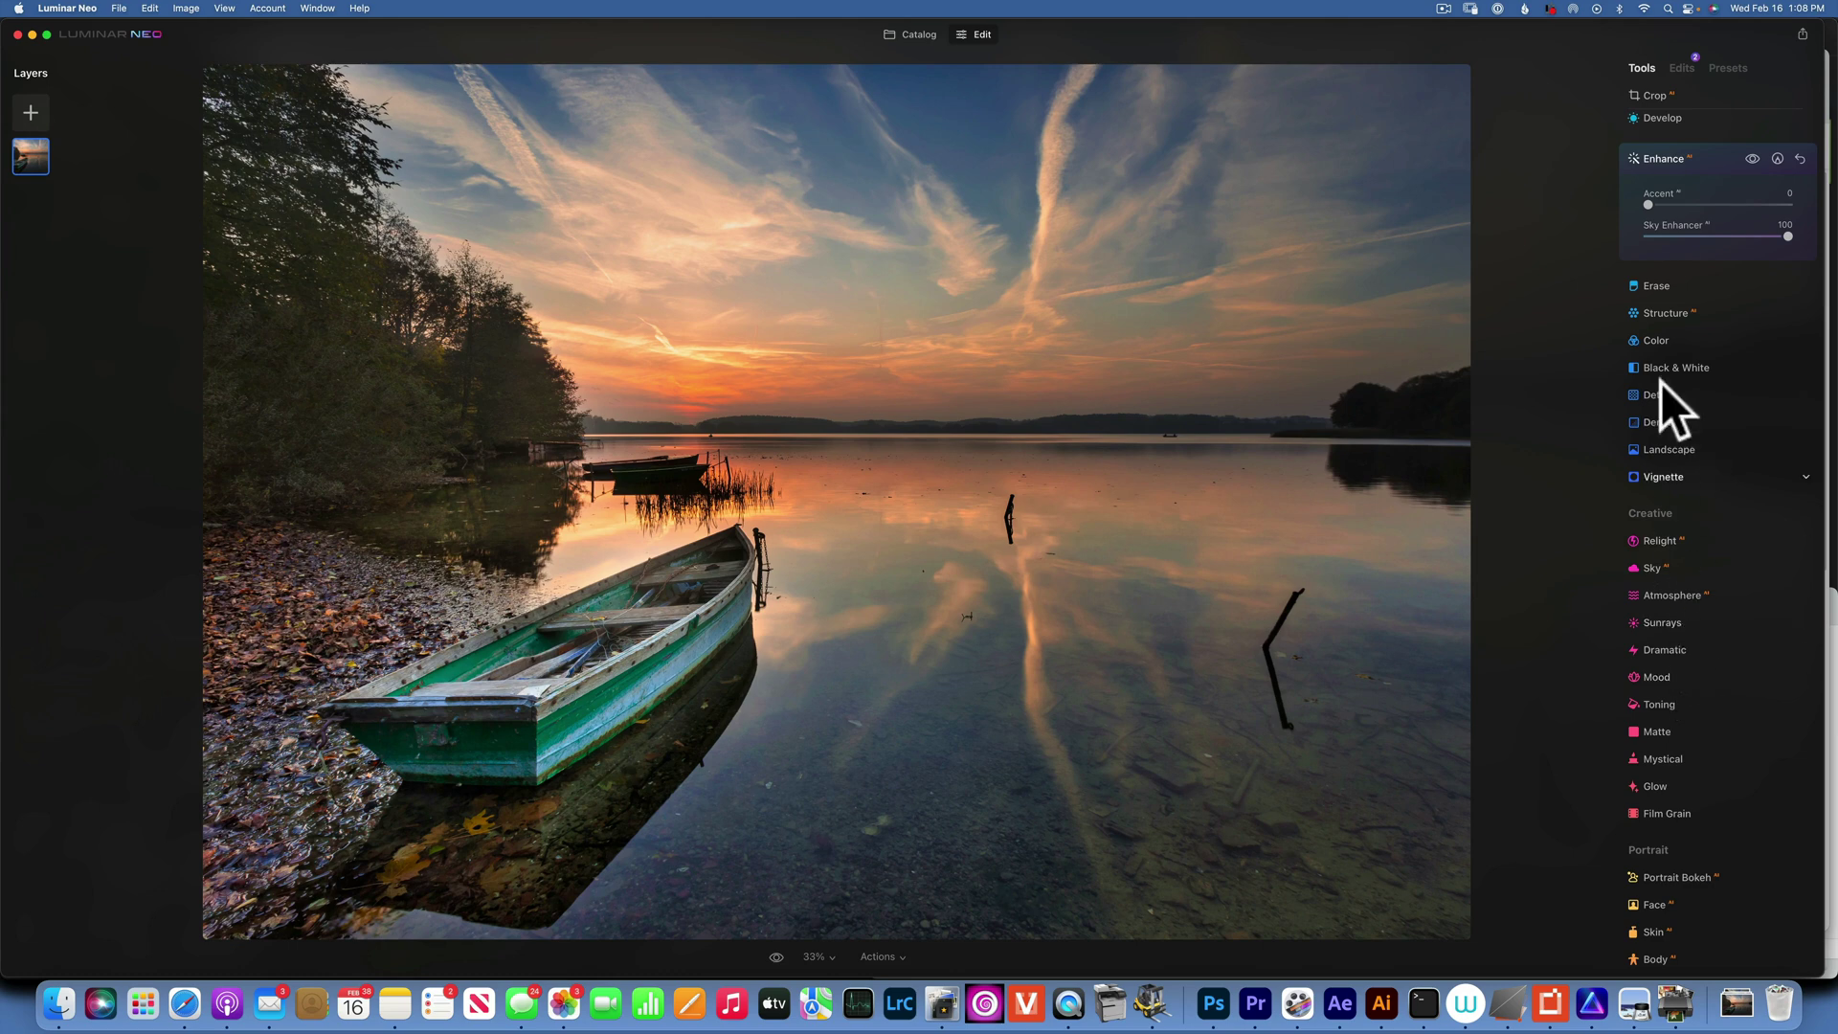
In the Color tool's HSL settings, set saturation to orange 14 and yellow 23, and hue to orange -18 and yellow -20
left_click(1670, 339)
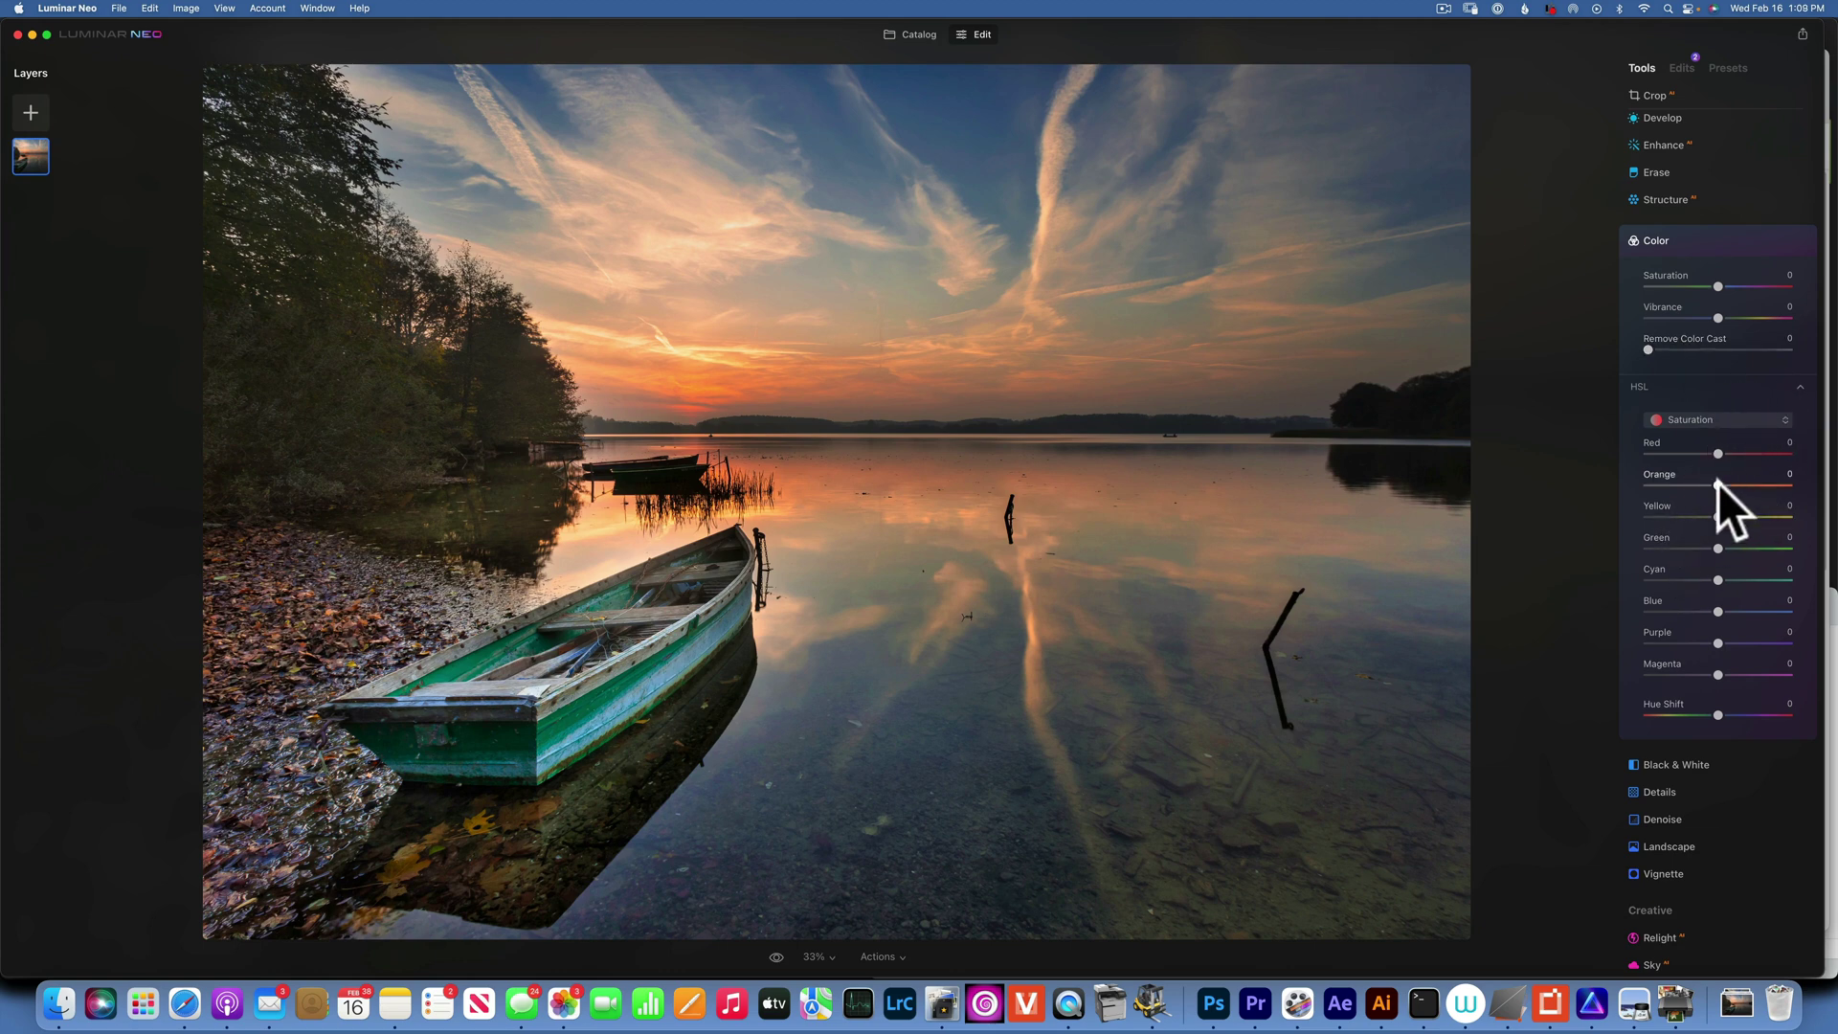
left_click_drag(1720, 482, 1735, 517)
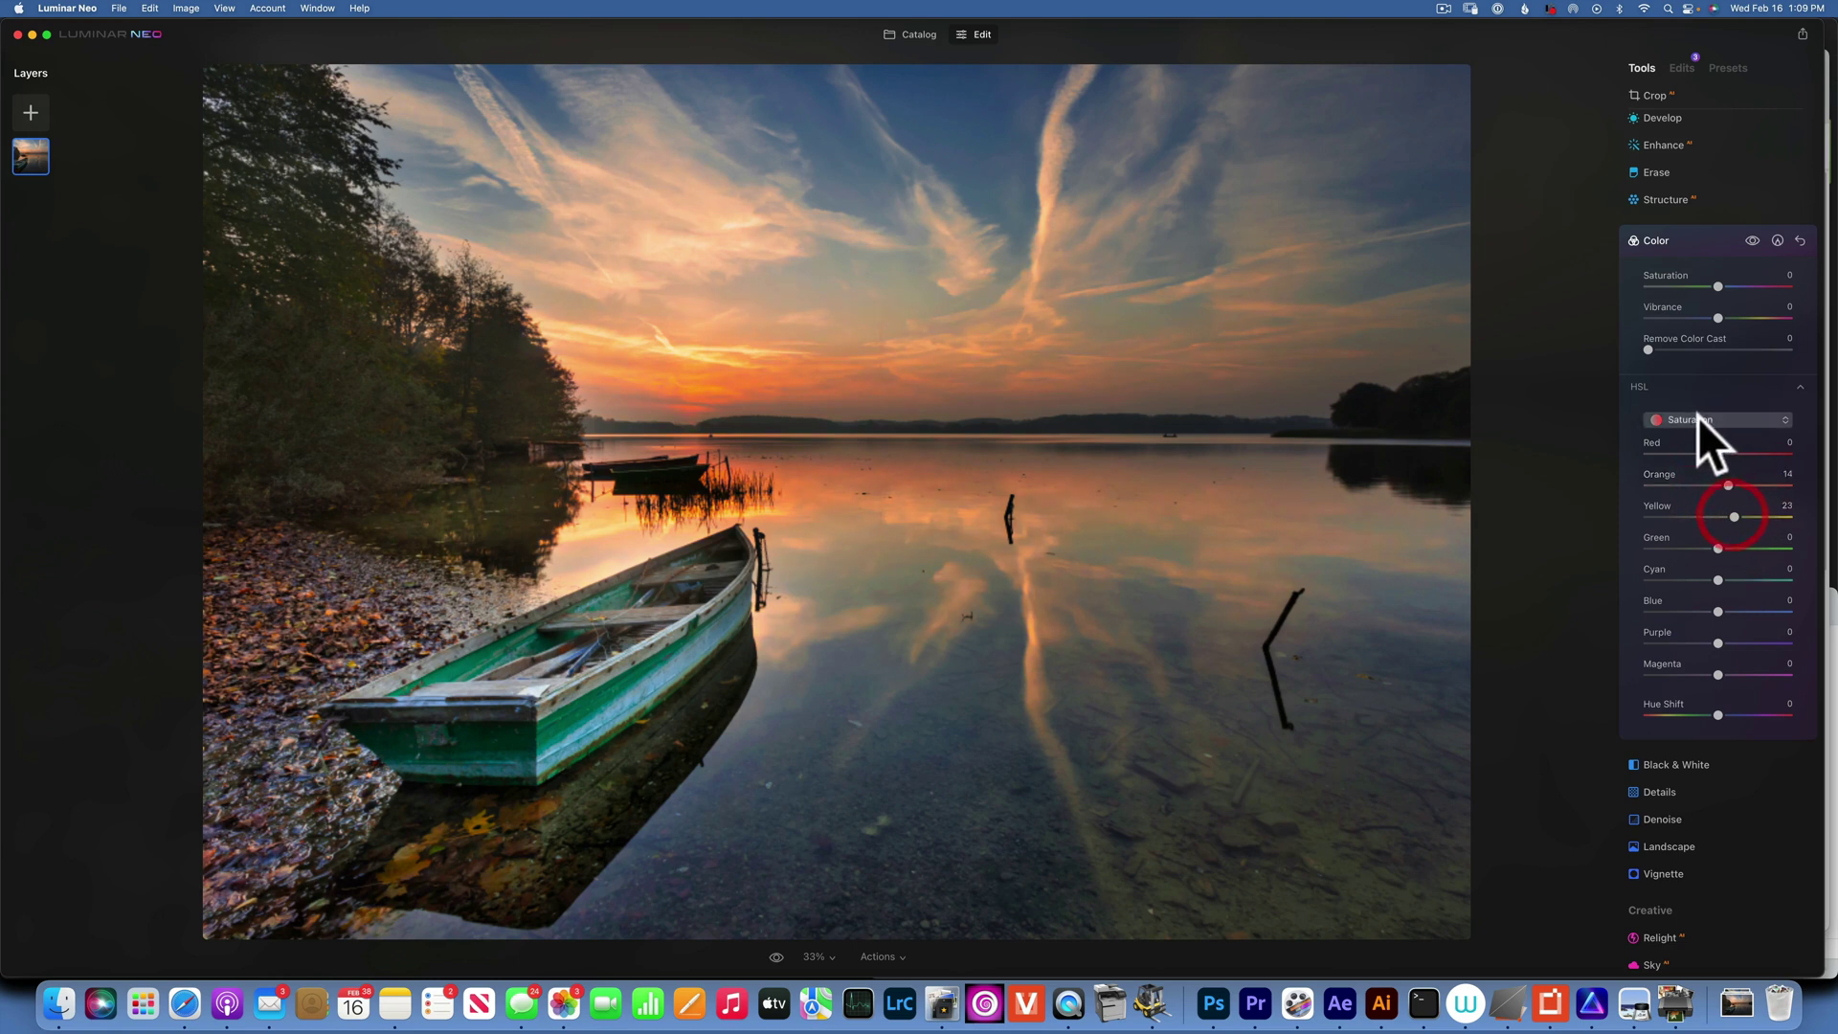
left_click(1698, 418)
left_click(1688, 439)
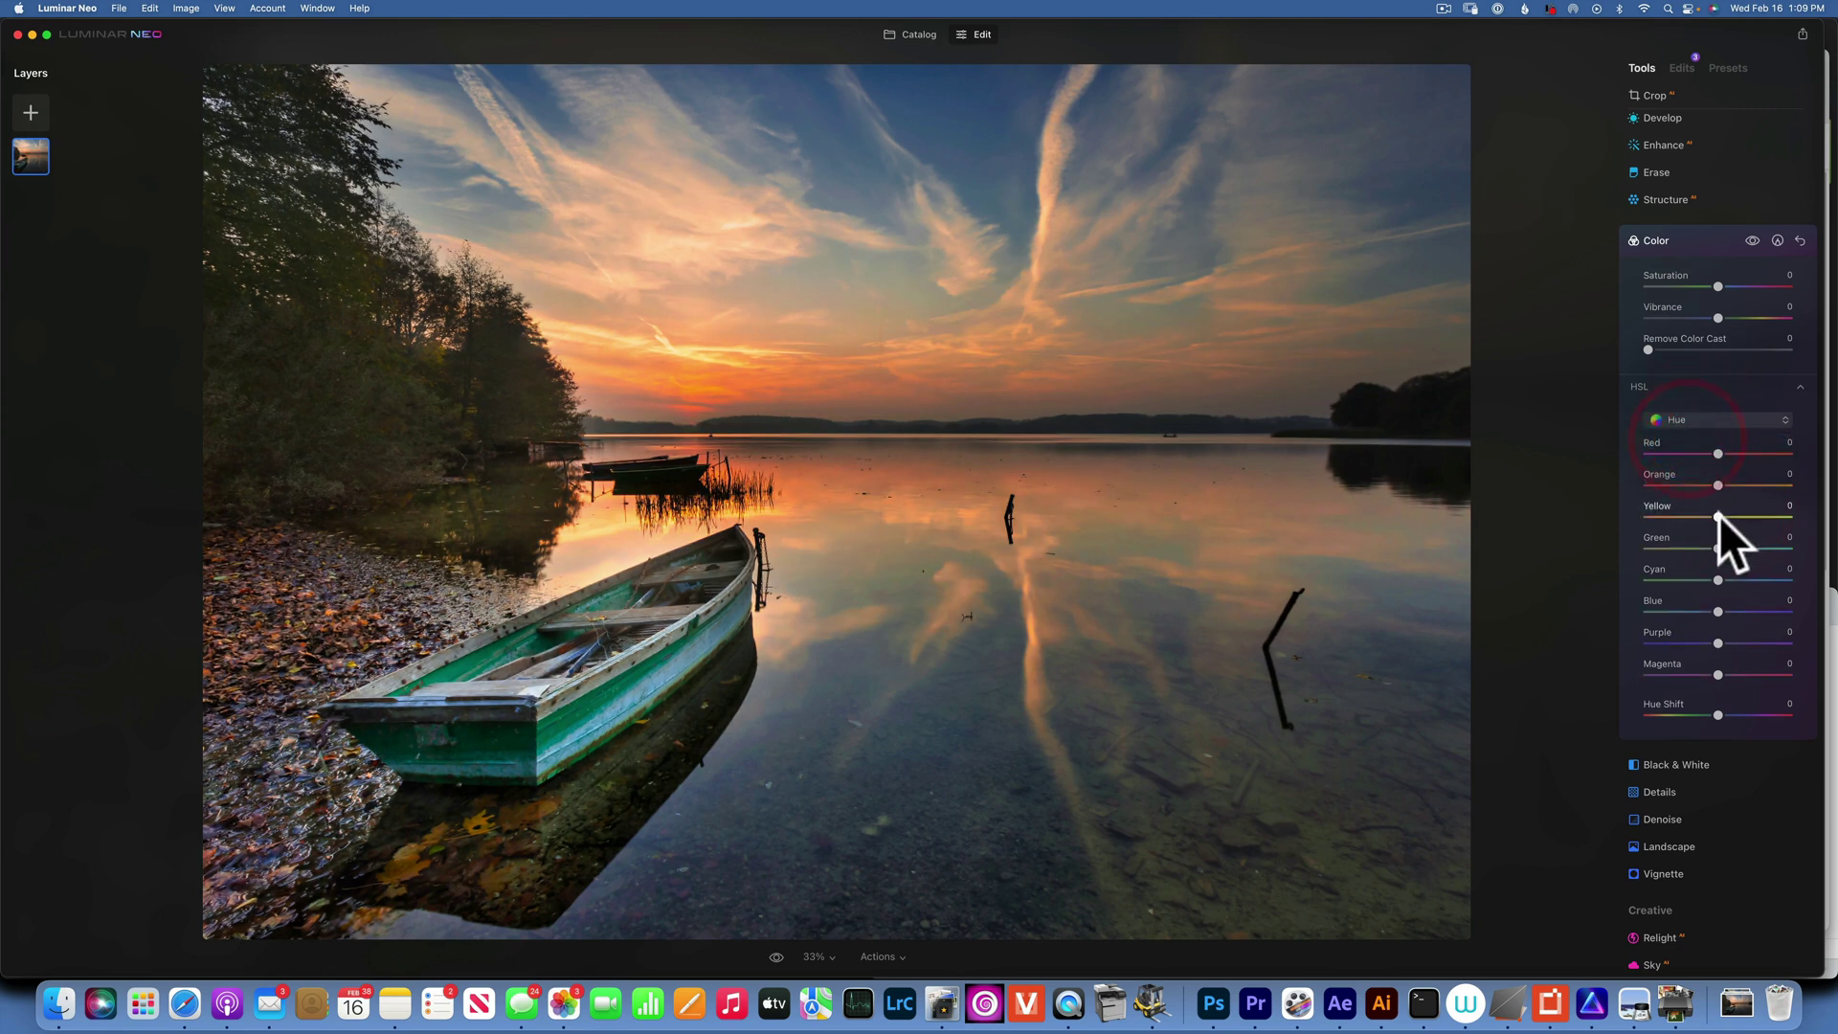
left_click_drag(1715, 513, 1696, 480)
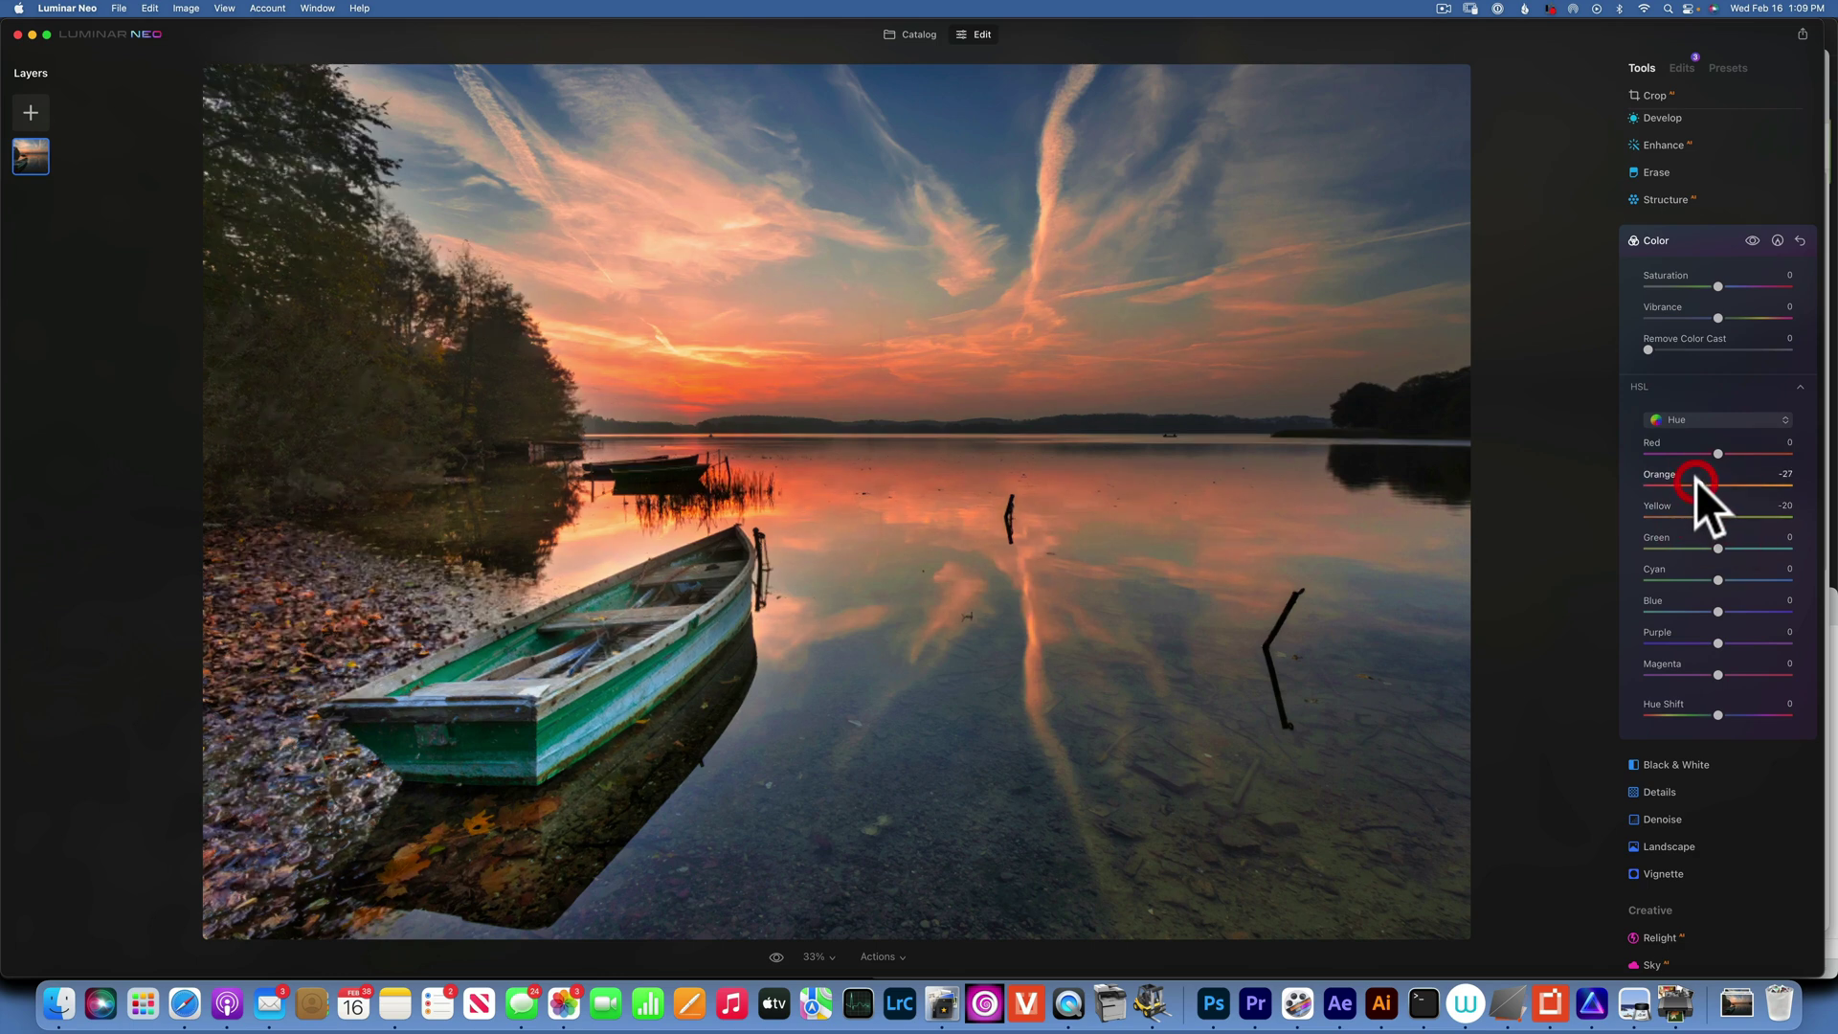
left_click(1708, 484)
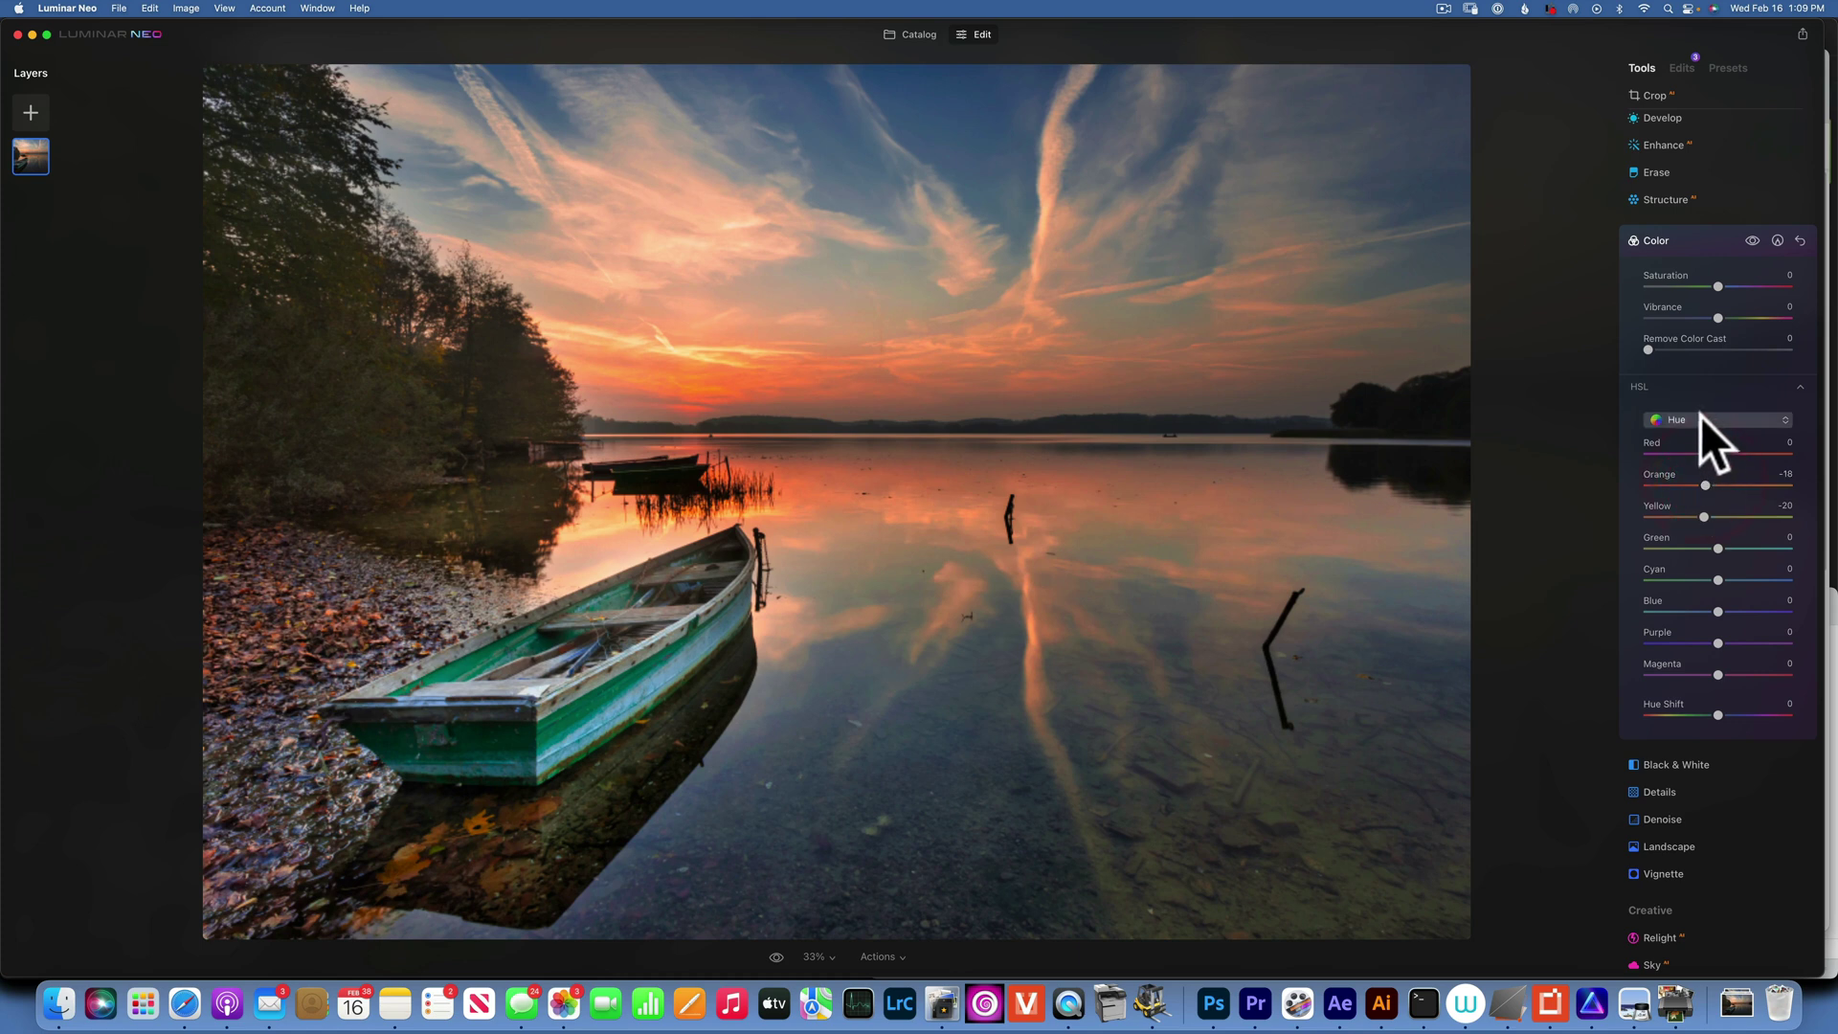
Set the HSL luminance of orange to 24 in the Color tool
left_click(1700, 415)
left_click(1704, 485)
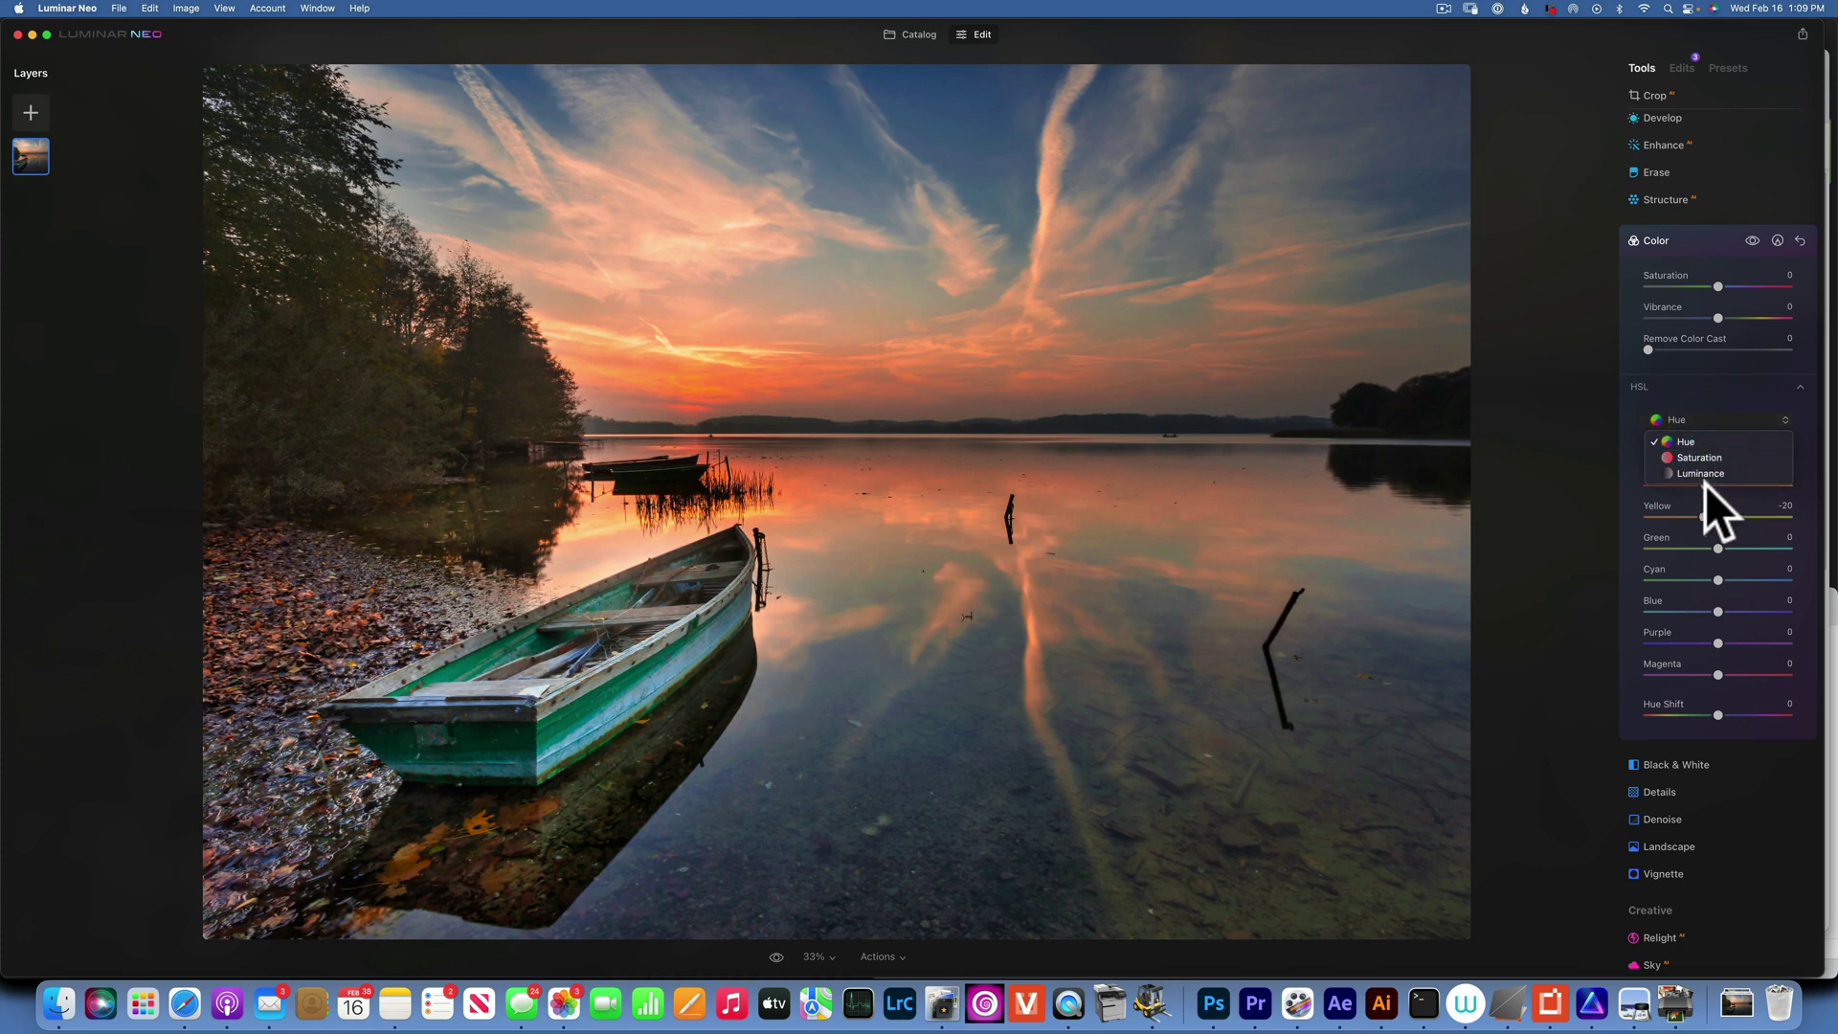
left_click(1706, 479)
left_click_drag(1719, 484, 1754, 484)
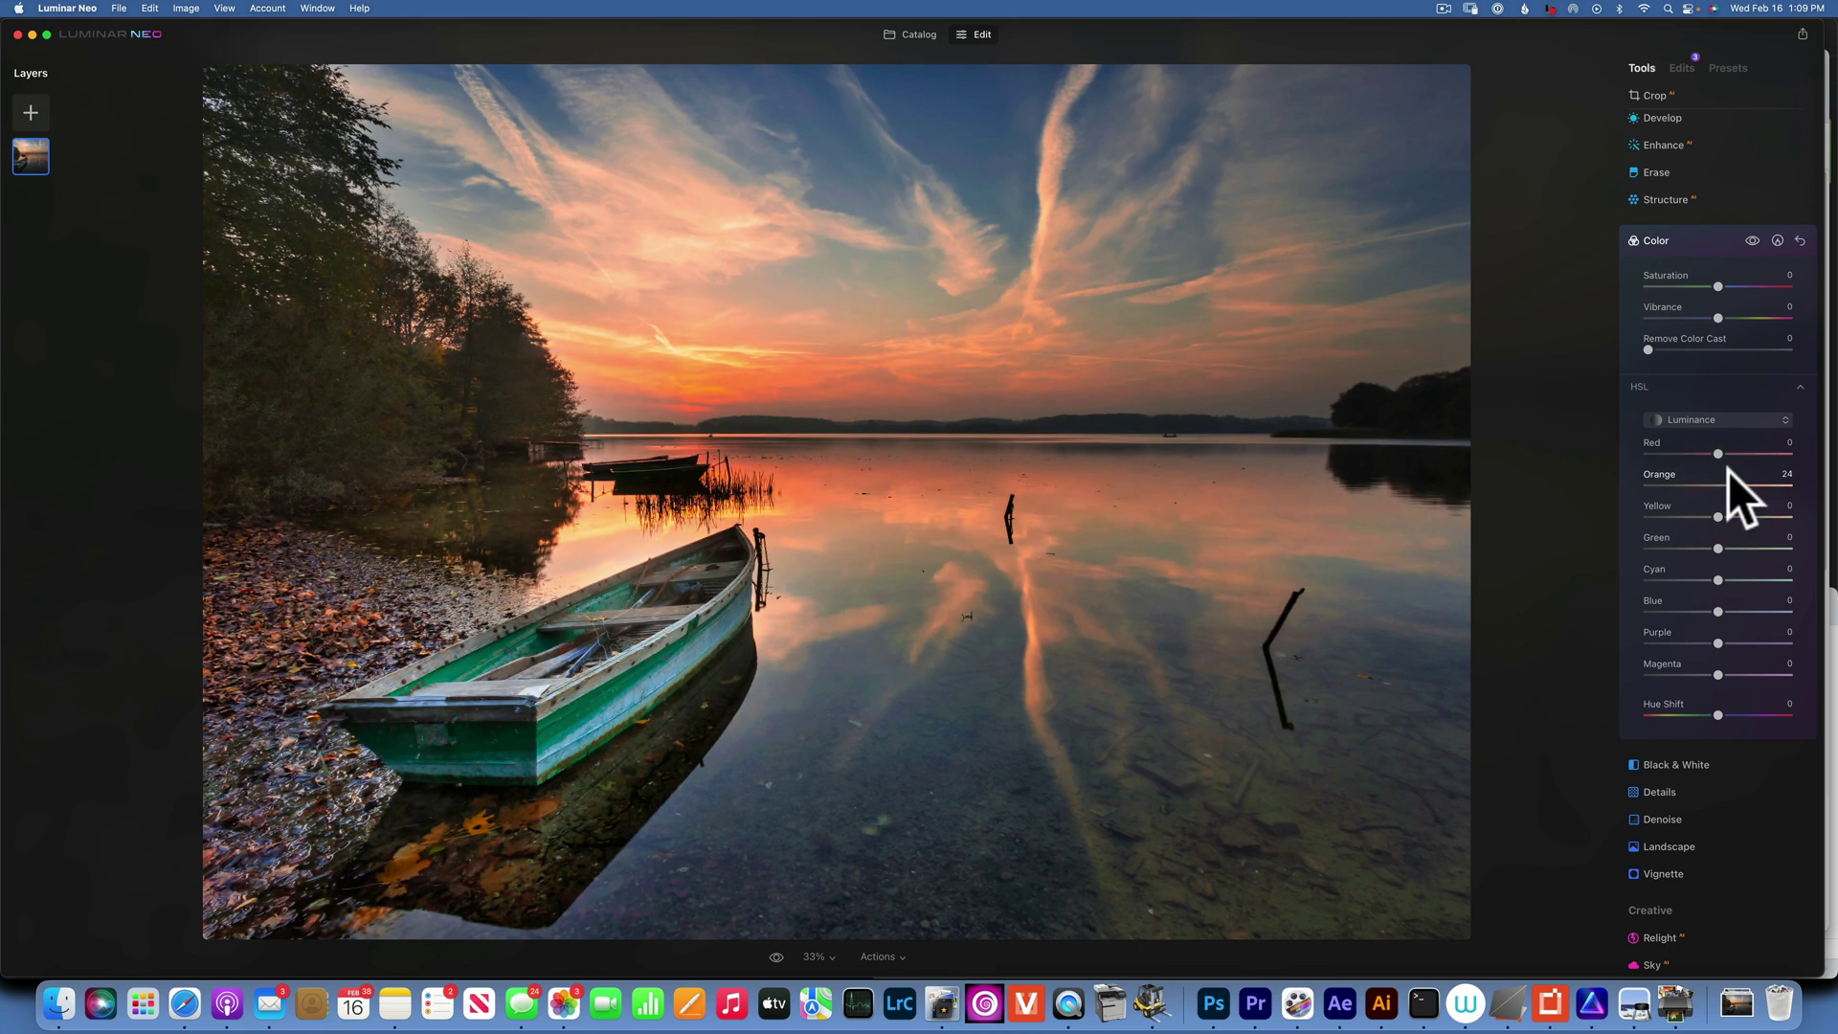
Paint the Color adjustment over the sunset glow along the horizon with a size 532 mask brush and compare the photo before and after
left_click(1778, 241)
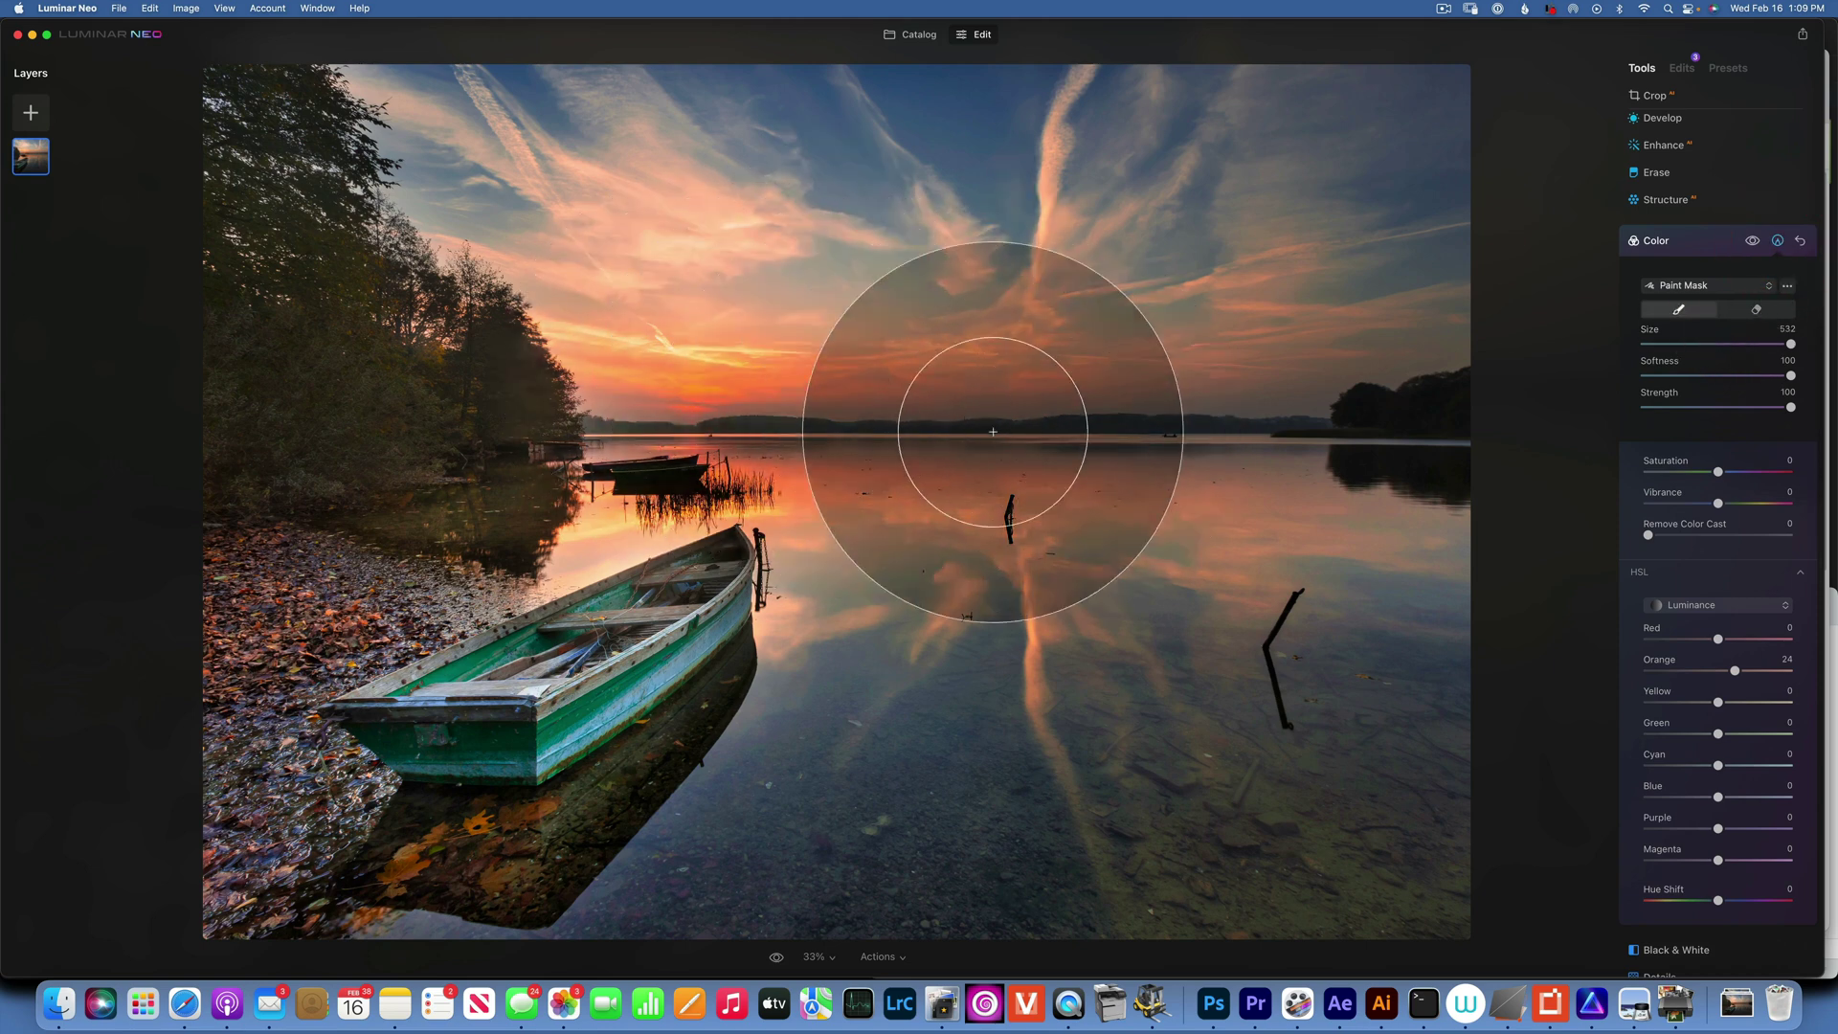
mouse_move(992, 431)
left_mouse_down()
mouse_move(1005, 398)
mouse_move(1017, 410)
mouse_move(702, 398)
mouse_move(1059, 411)
left_mouse_up()
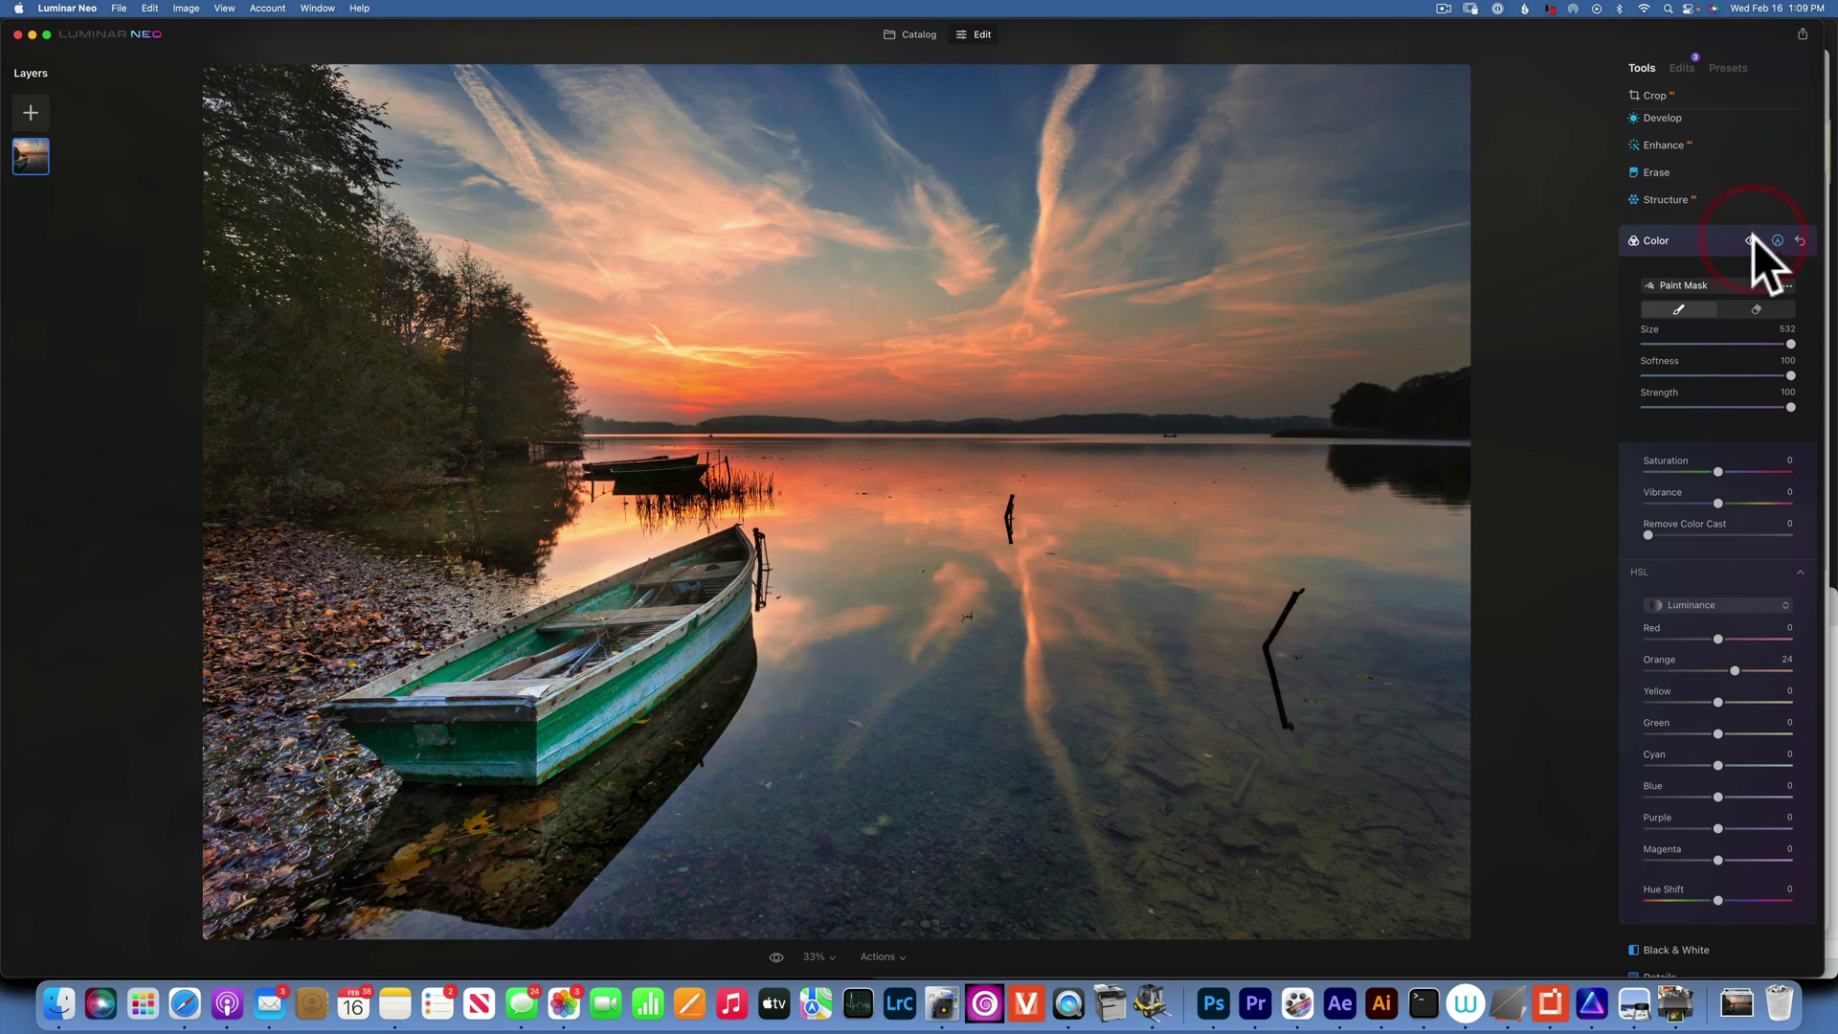
scroll(1754, 238, "down", 1)
left_click(1753, 239)
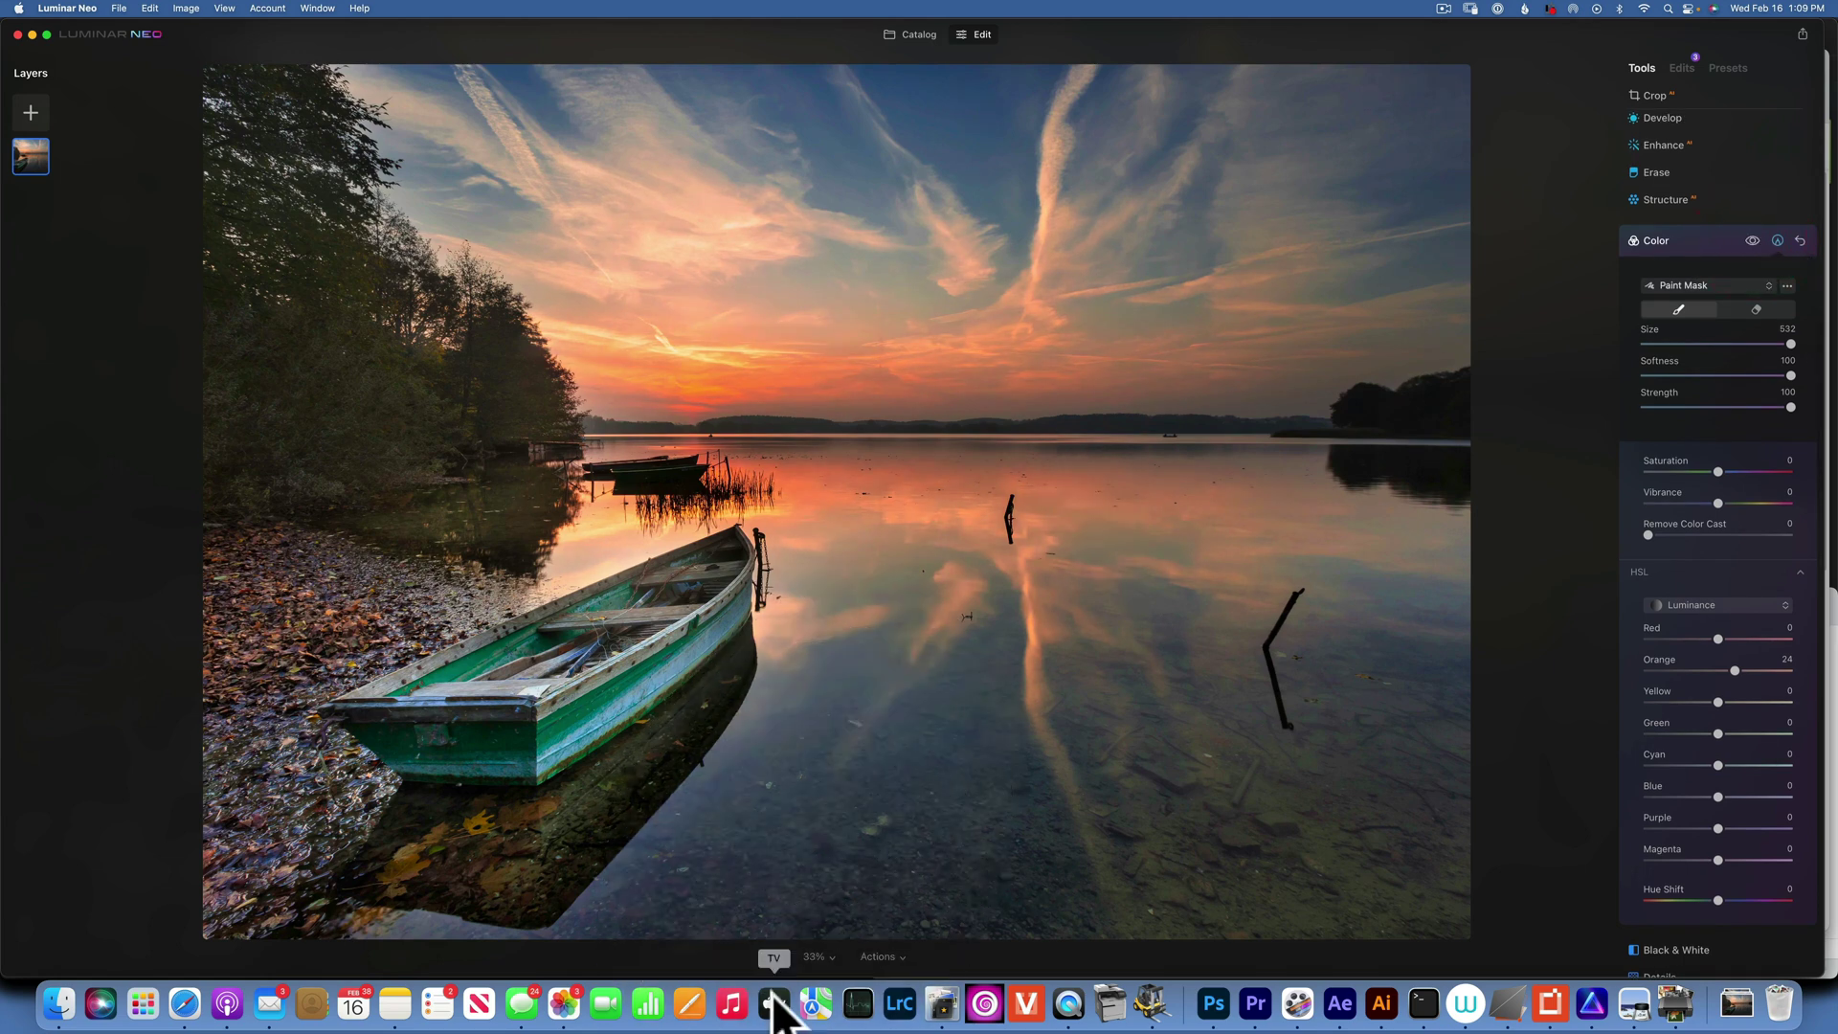
left_click(776, 957)
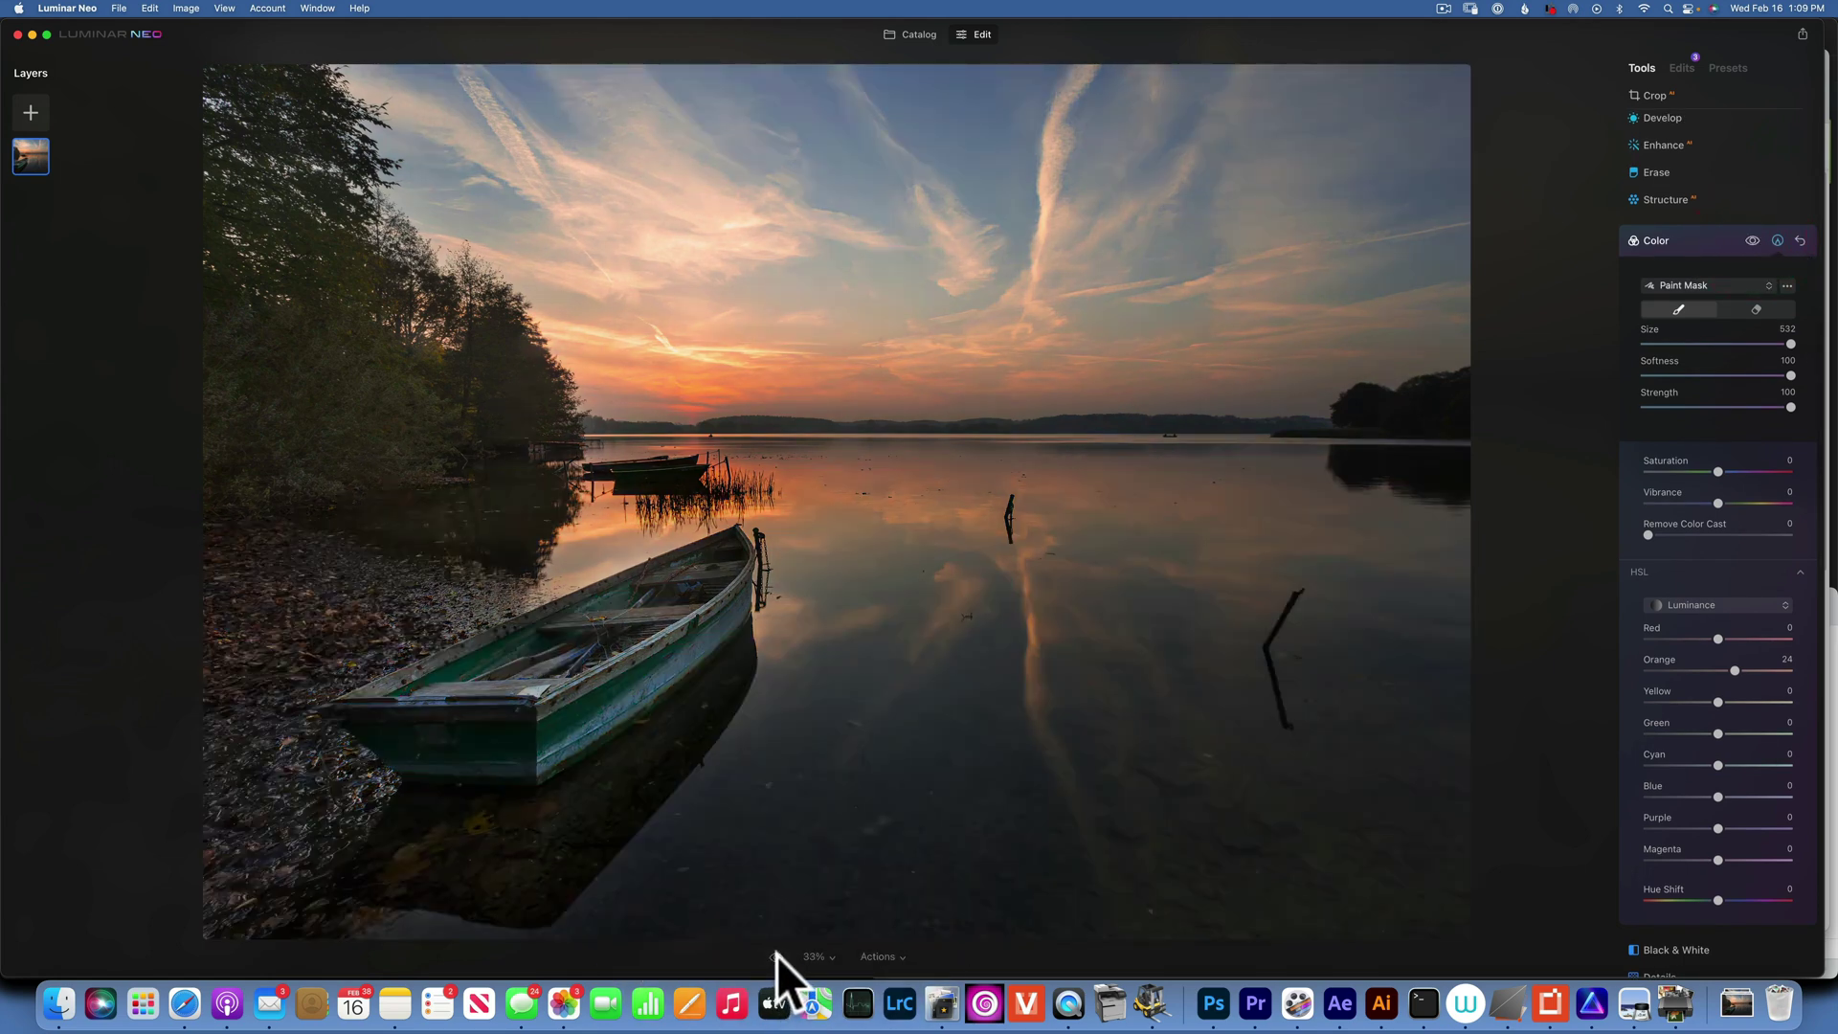
left_click(776, 956)
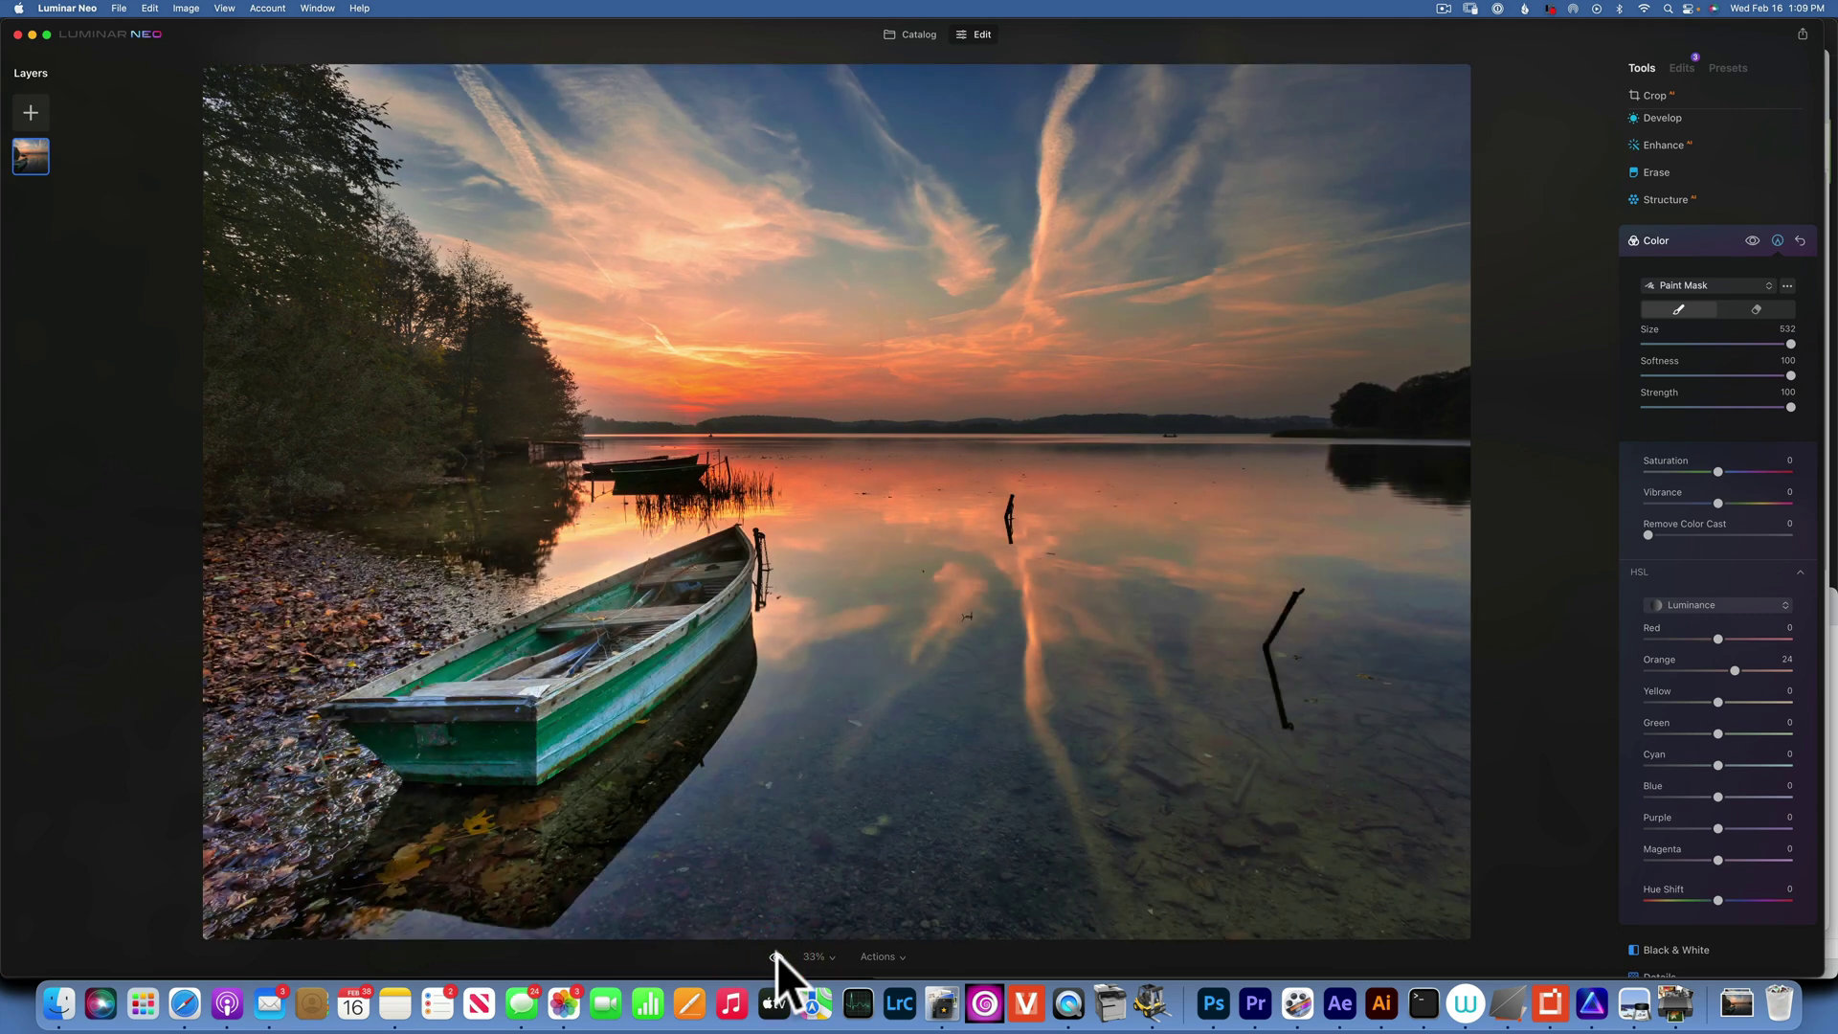
left_click(775, 956)
left_click(775, 957)
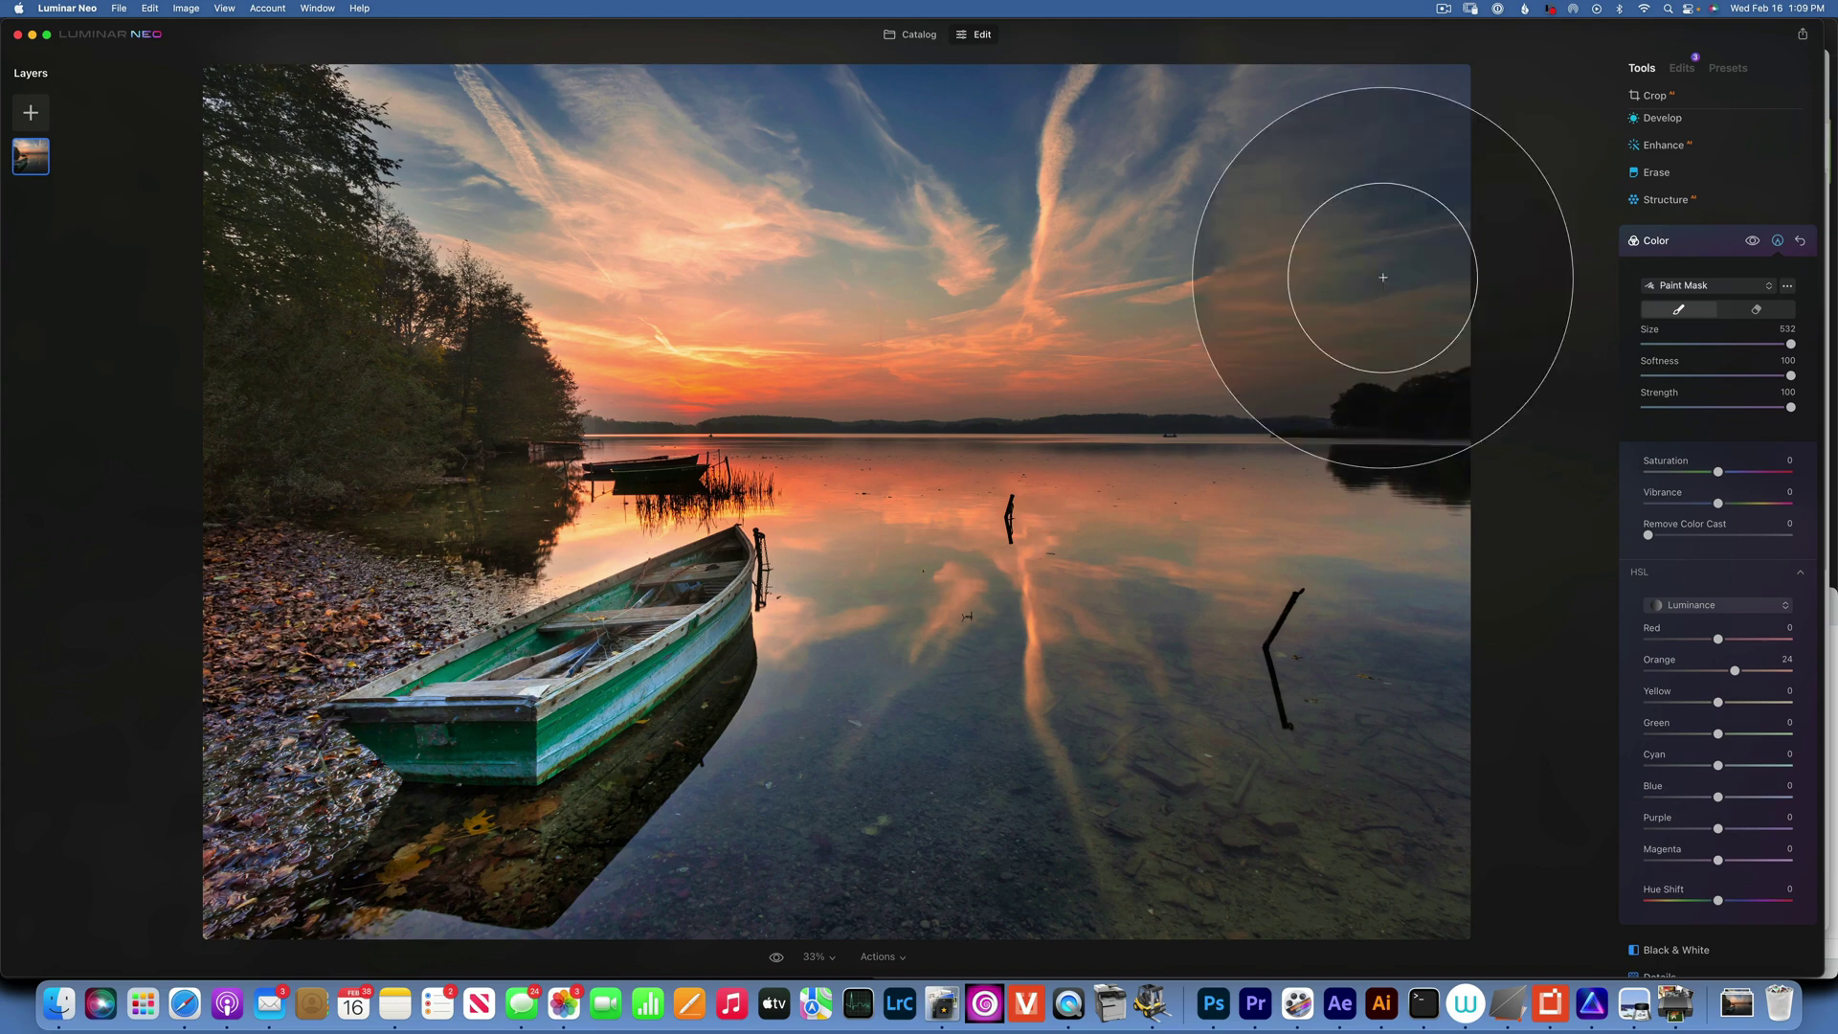
Open the long-haired Highland cow photo from the catalog for editing and set the Enhance tool's Accent to 100
left_click(910, 33)
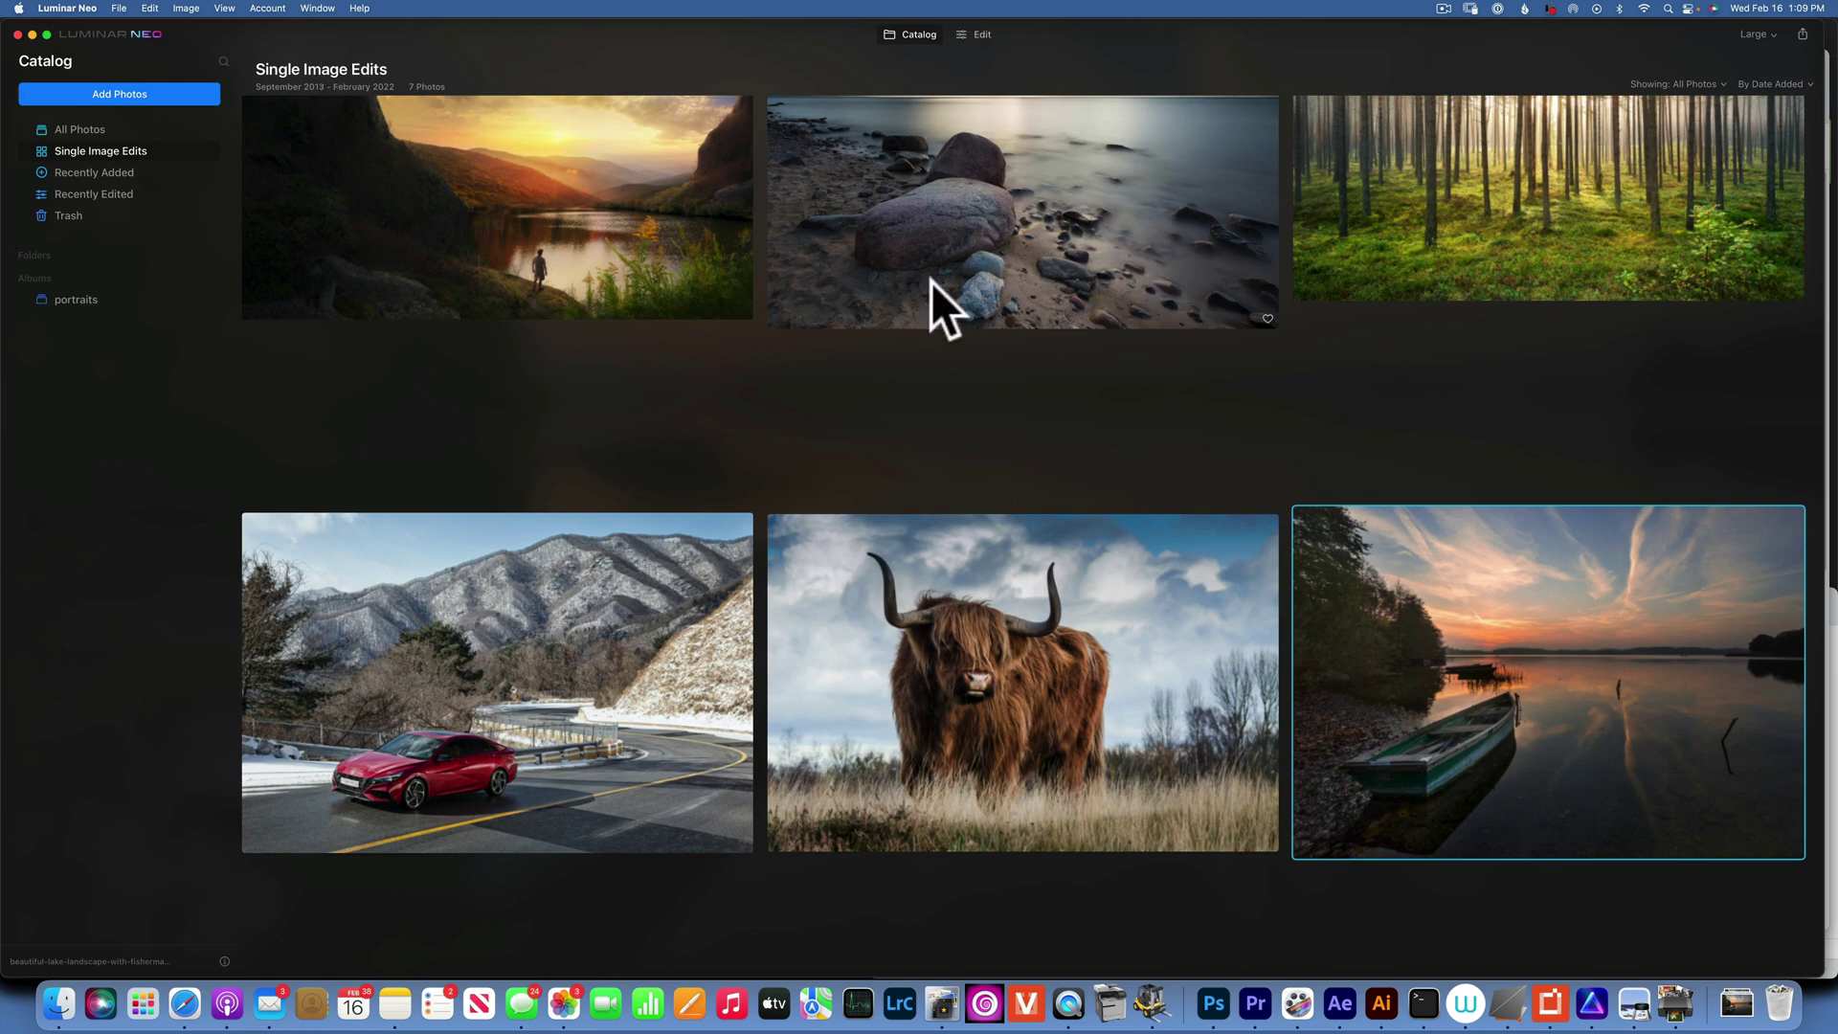
double_click(1071, 635)
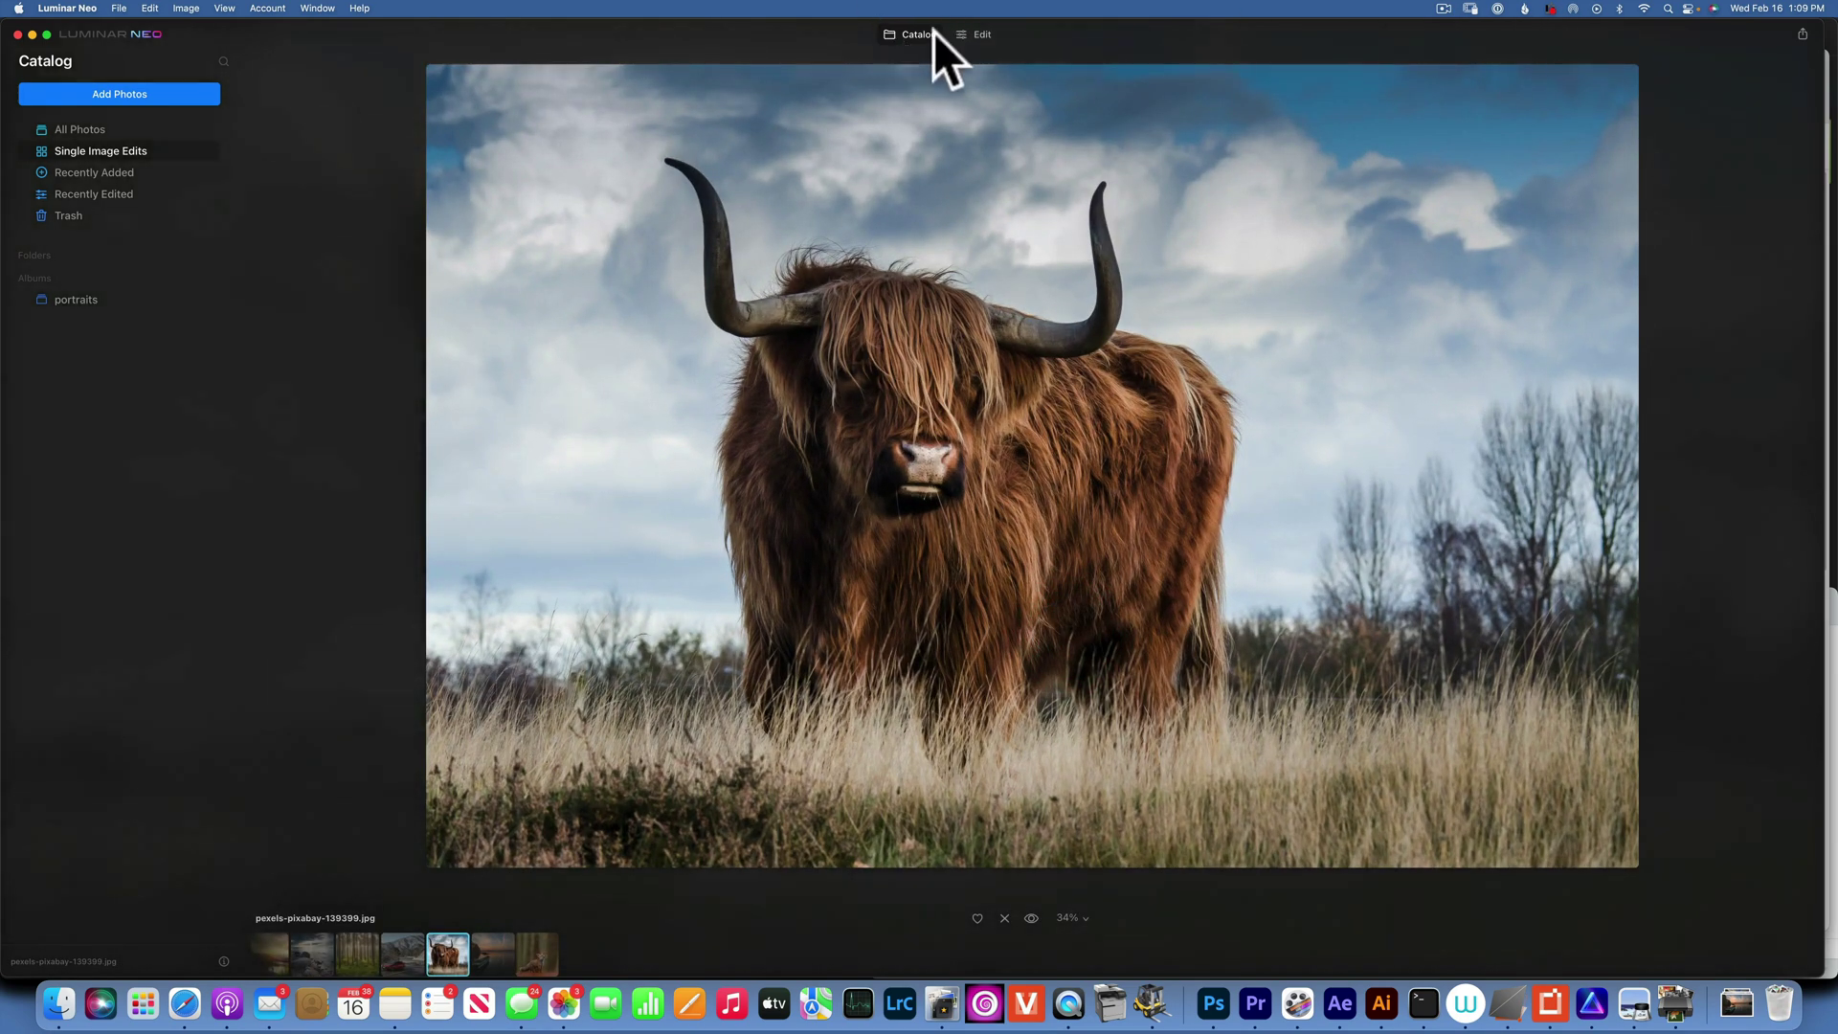
left_click(982, 34)
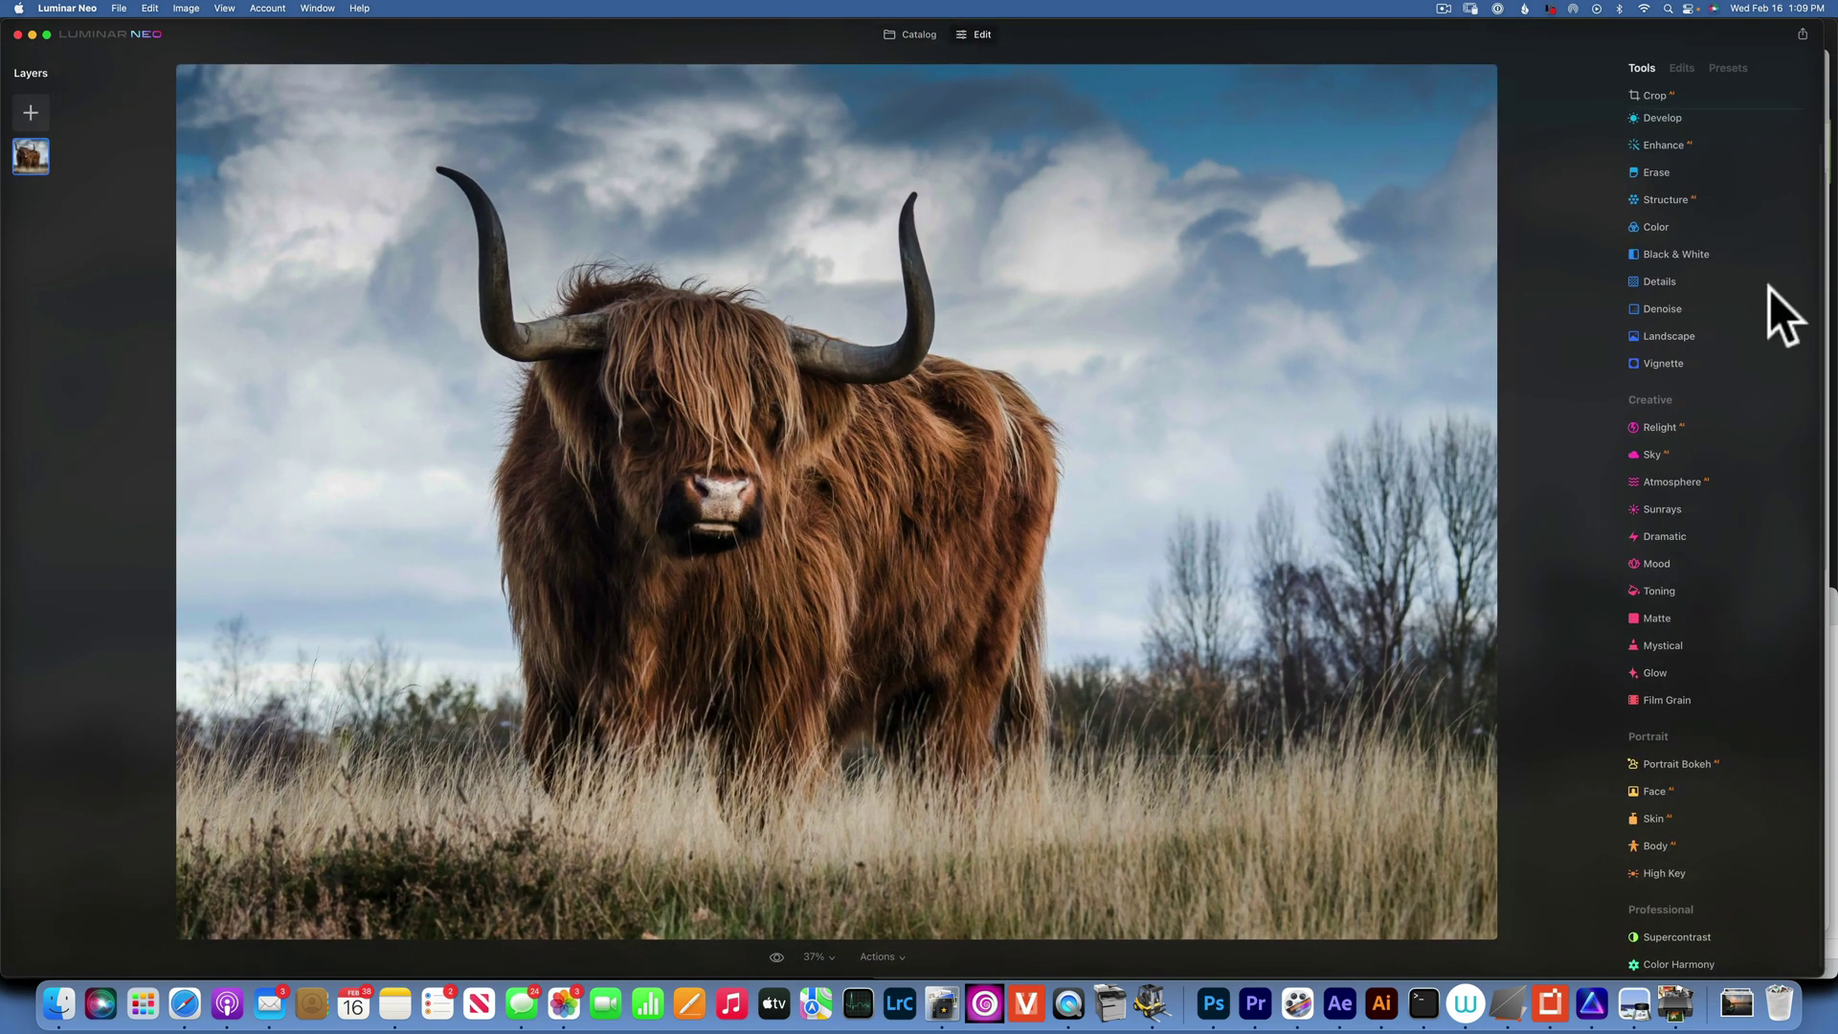
left_click(1662, 158)
left_click_drag(1662, 206, 1823, 220)
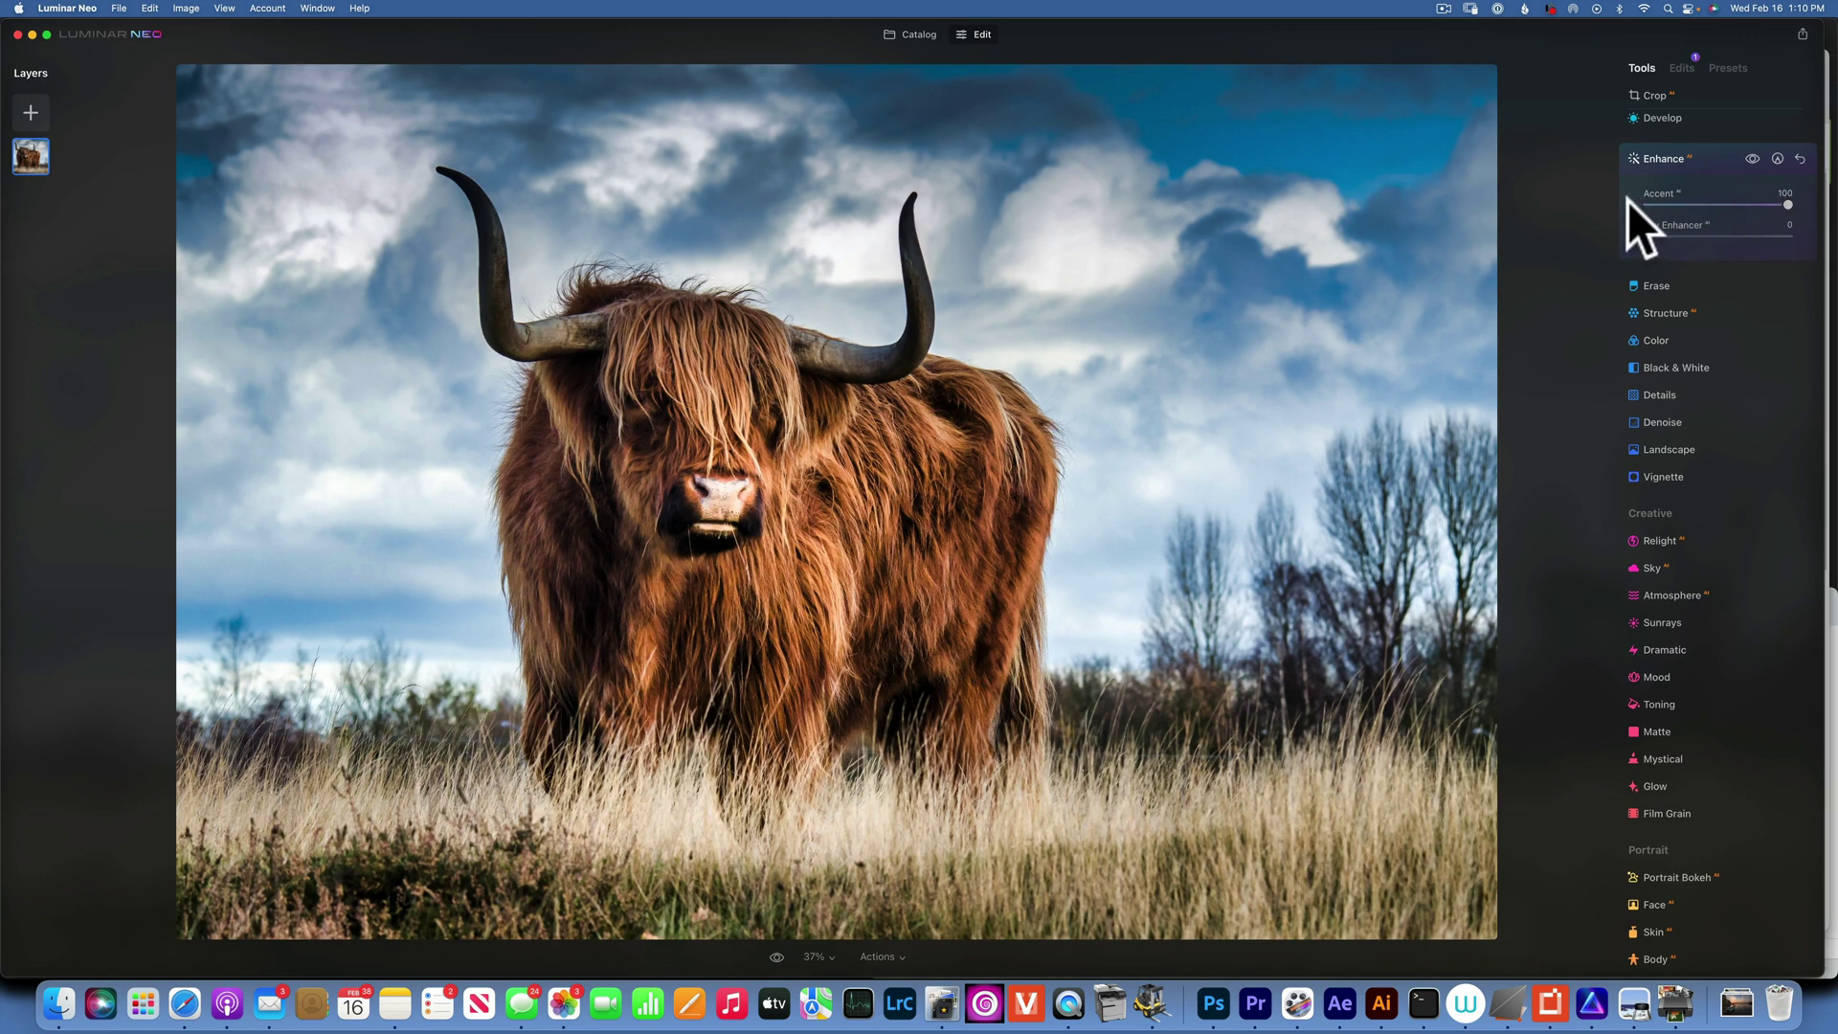
Paint the Enhance effect onto the cow only with a size 244 mask brush and compare with the effect off
left_click(1777, 158)
left_click(1693, 228)
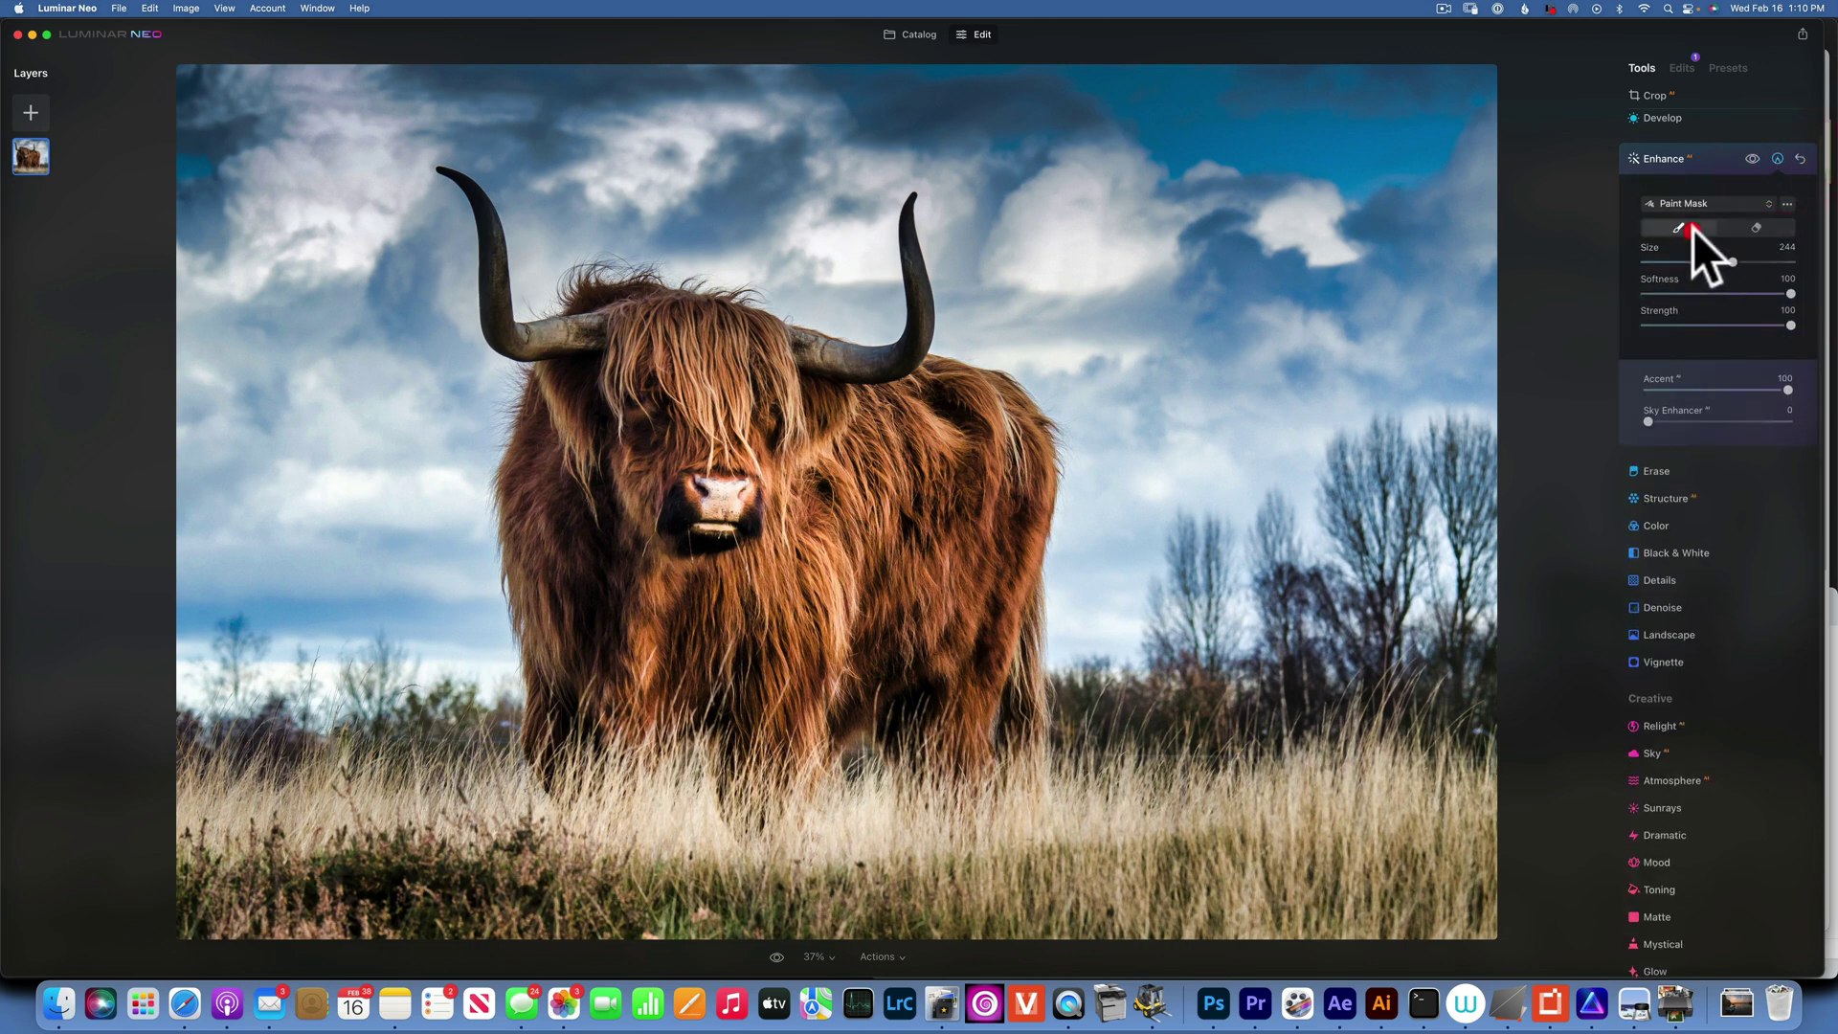
mouse_move(737, 478)
left_mouse_down()
mouse_move(683, 497)
mouse_move(616, 377)
mouse_move(586, 607)
mouse_move(862, 636)
mouse_move(943, 461)
mouse_move(823, 412)
mouse_move(685, 457)
mouse_move(630, 371)
mouse_move(861, 664)
mouse_move(899, 657)
left_mouse_up()
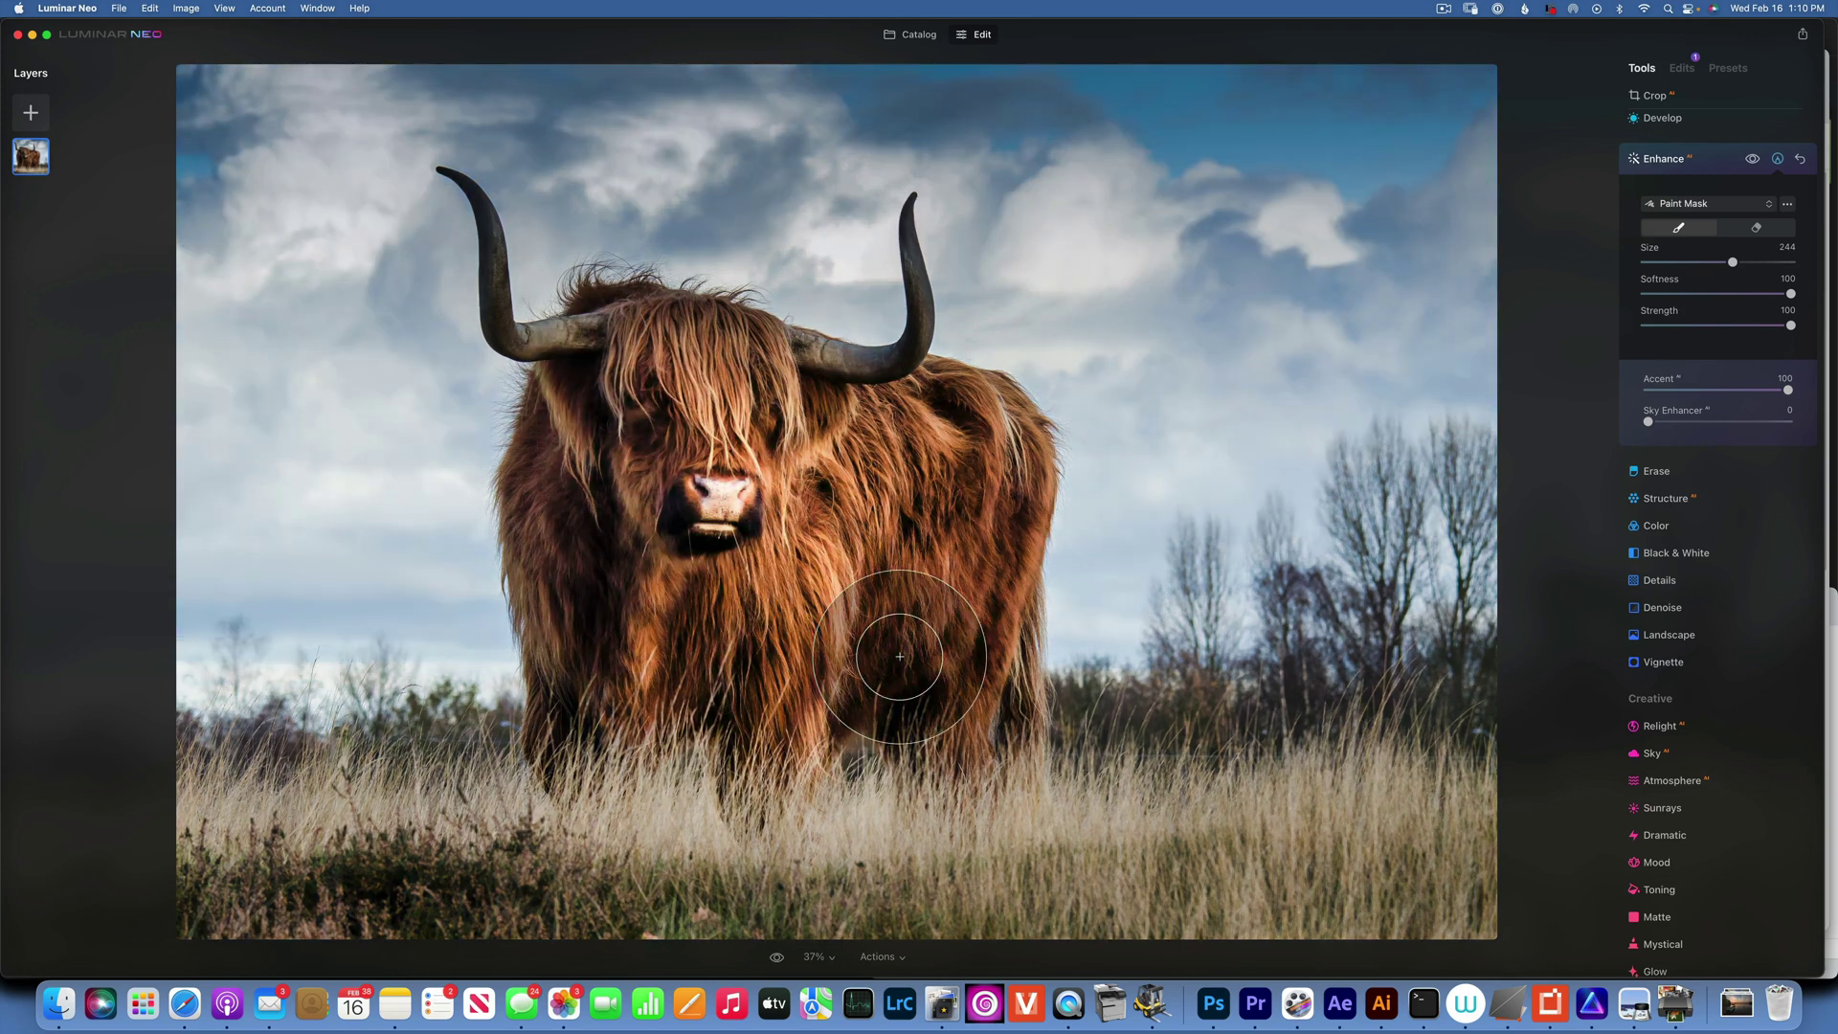
left_click(1752, 158)
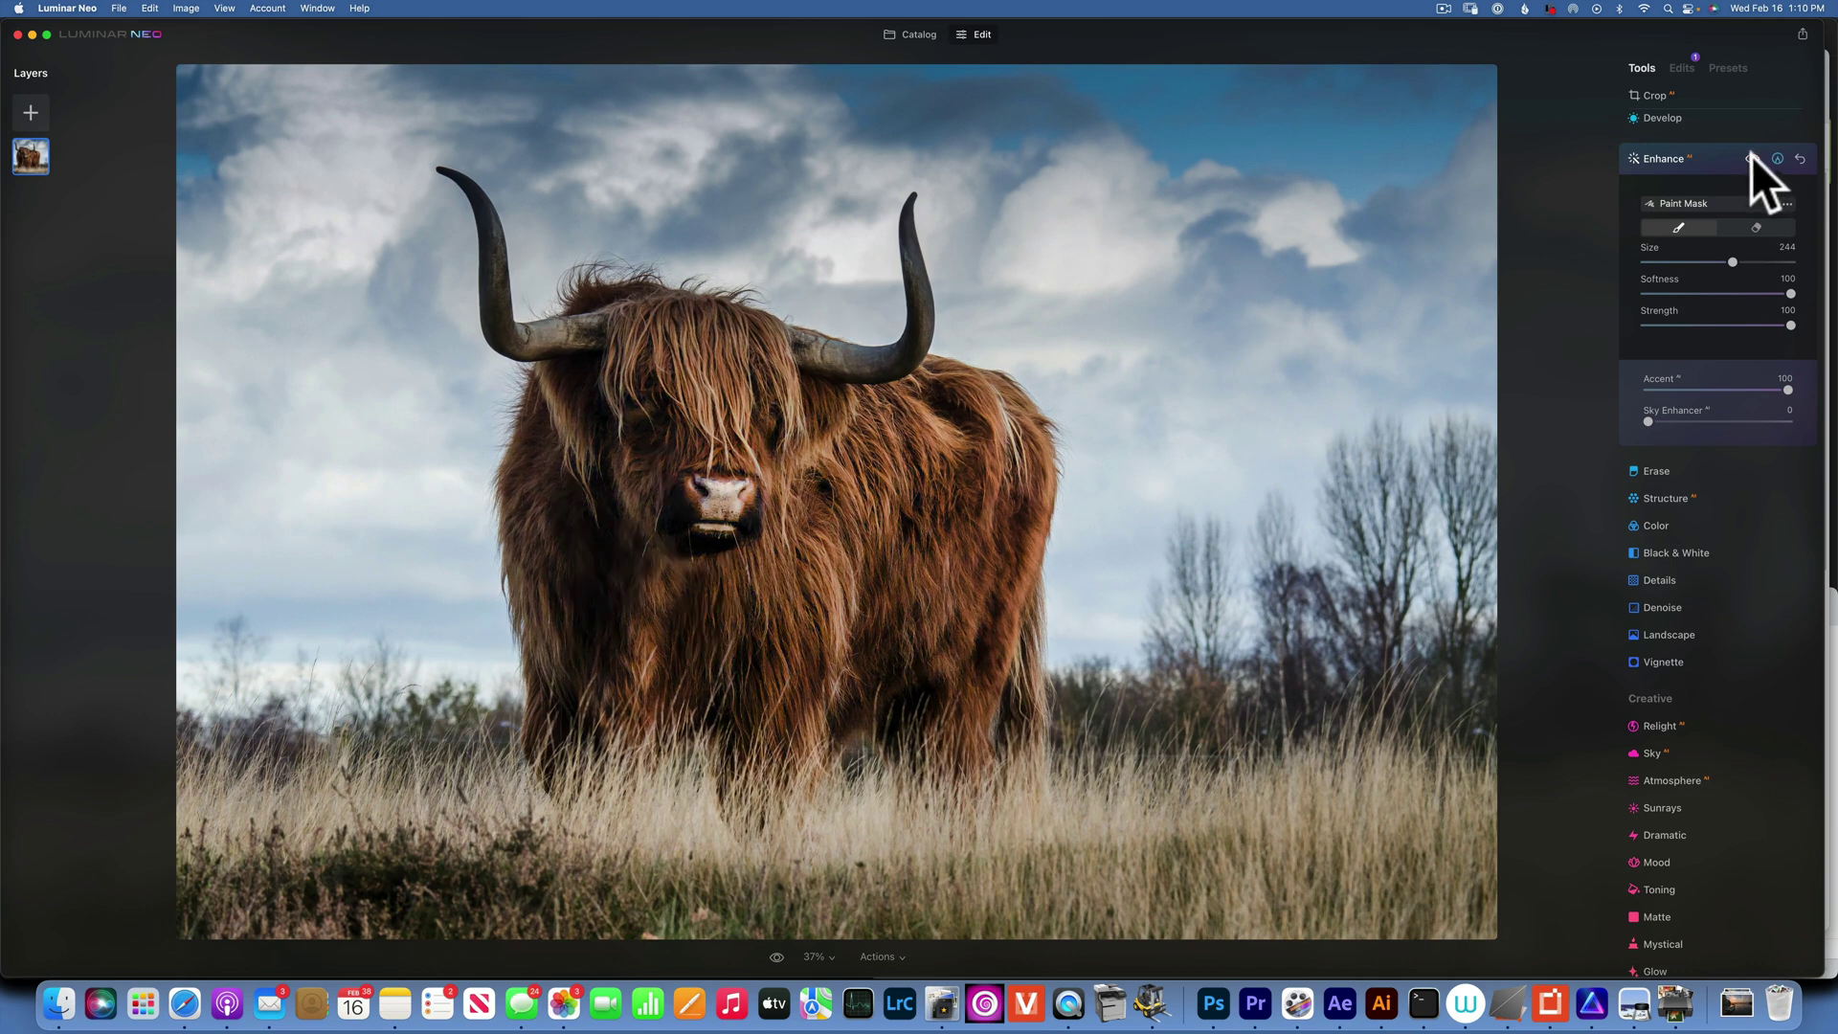
left_click(1752, 158)
left_click(1751, 157)
left_click(1751, 157)
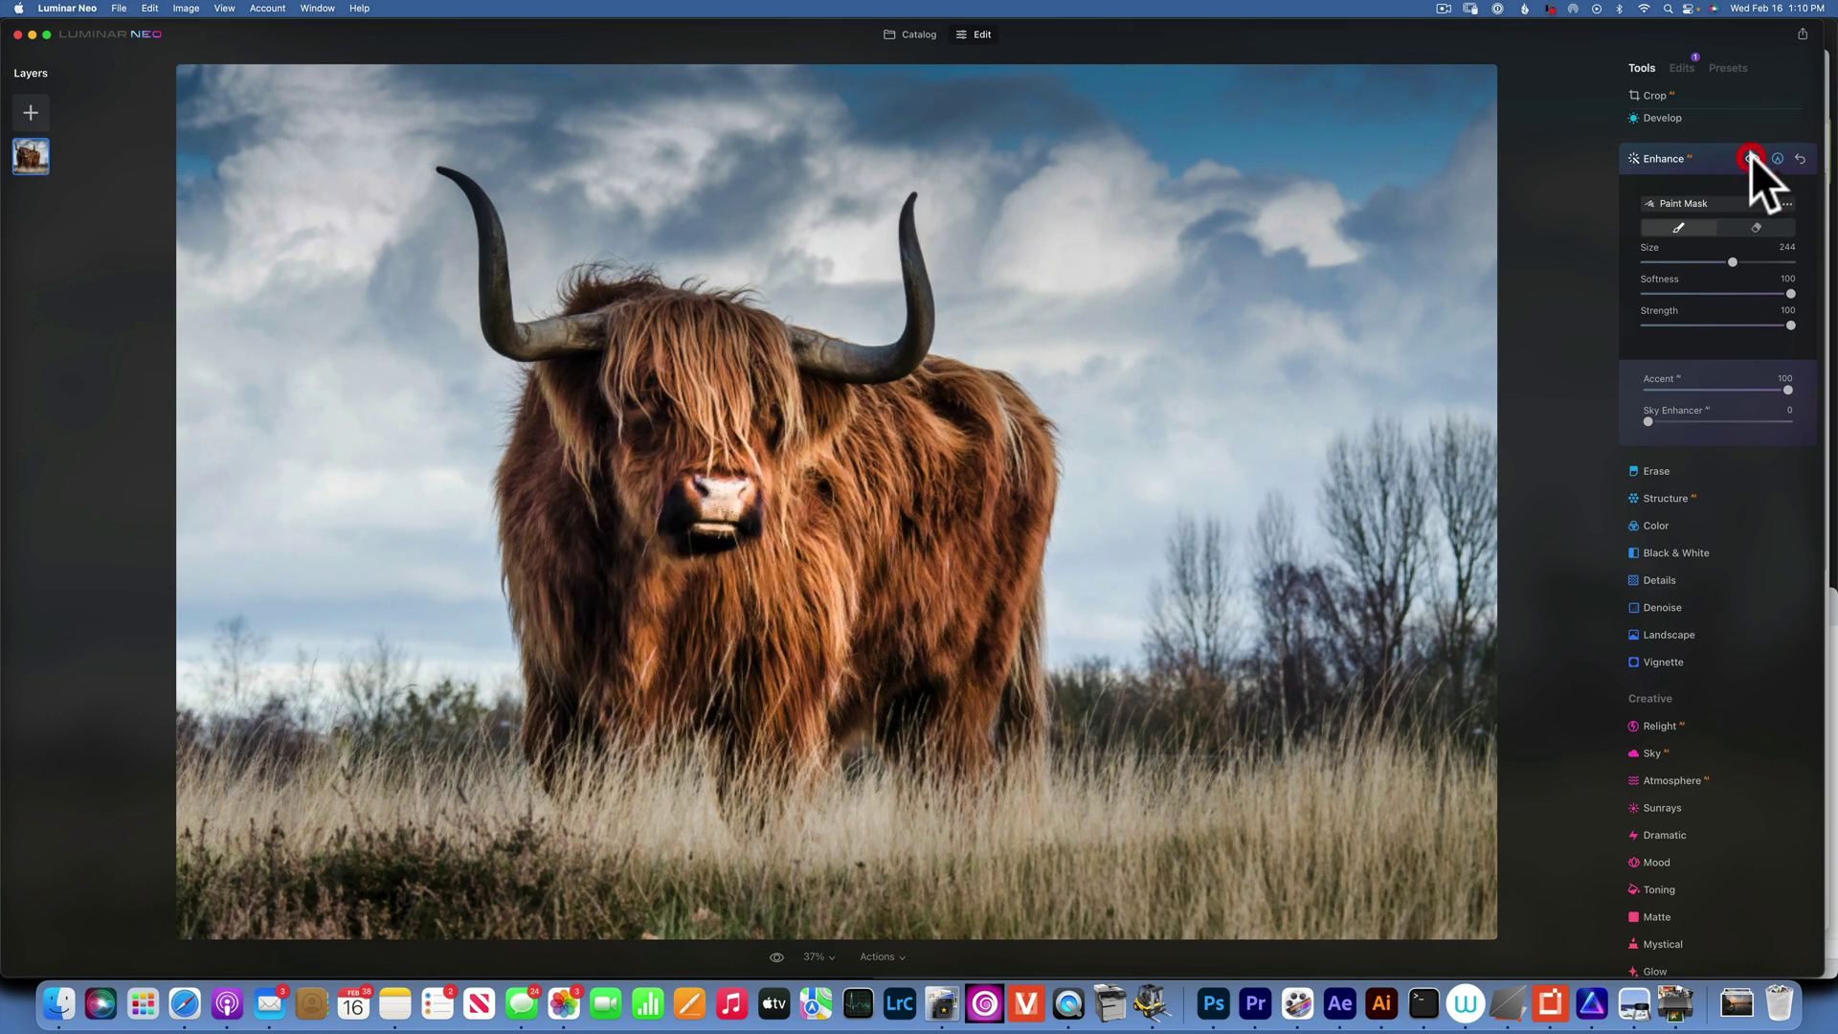
Add another Enhance edit to the cow photo with Sky Enhancer at 100
left_click(1682, 67)
left_click(1646, 66)
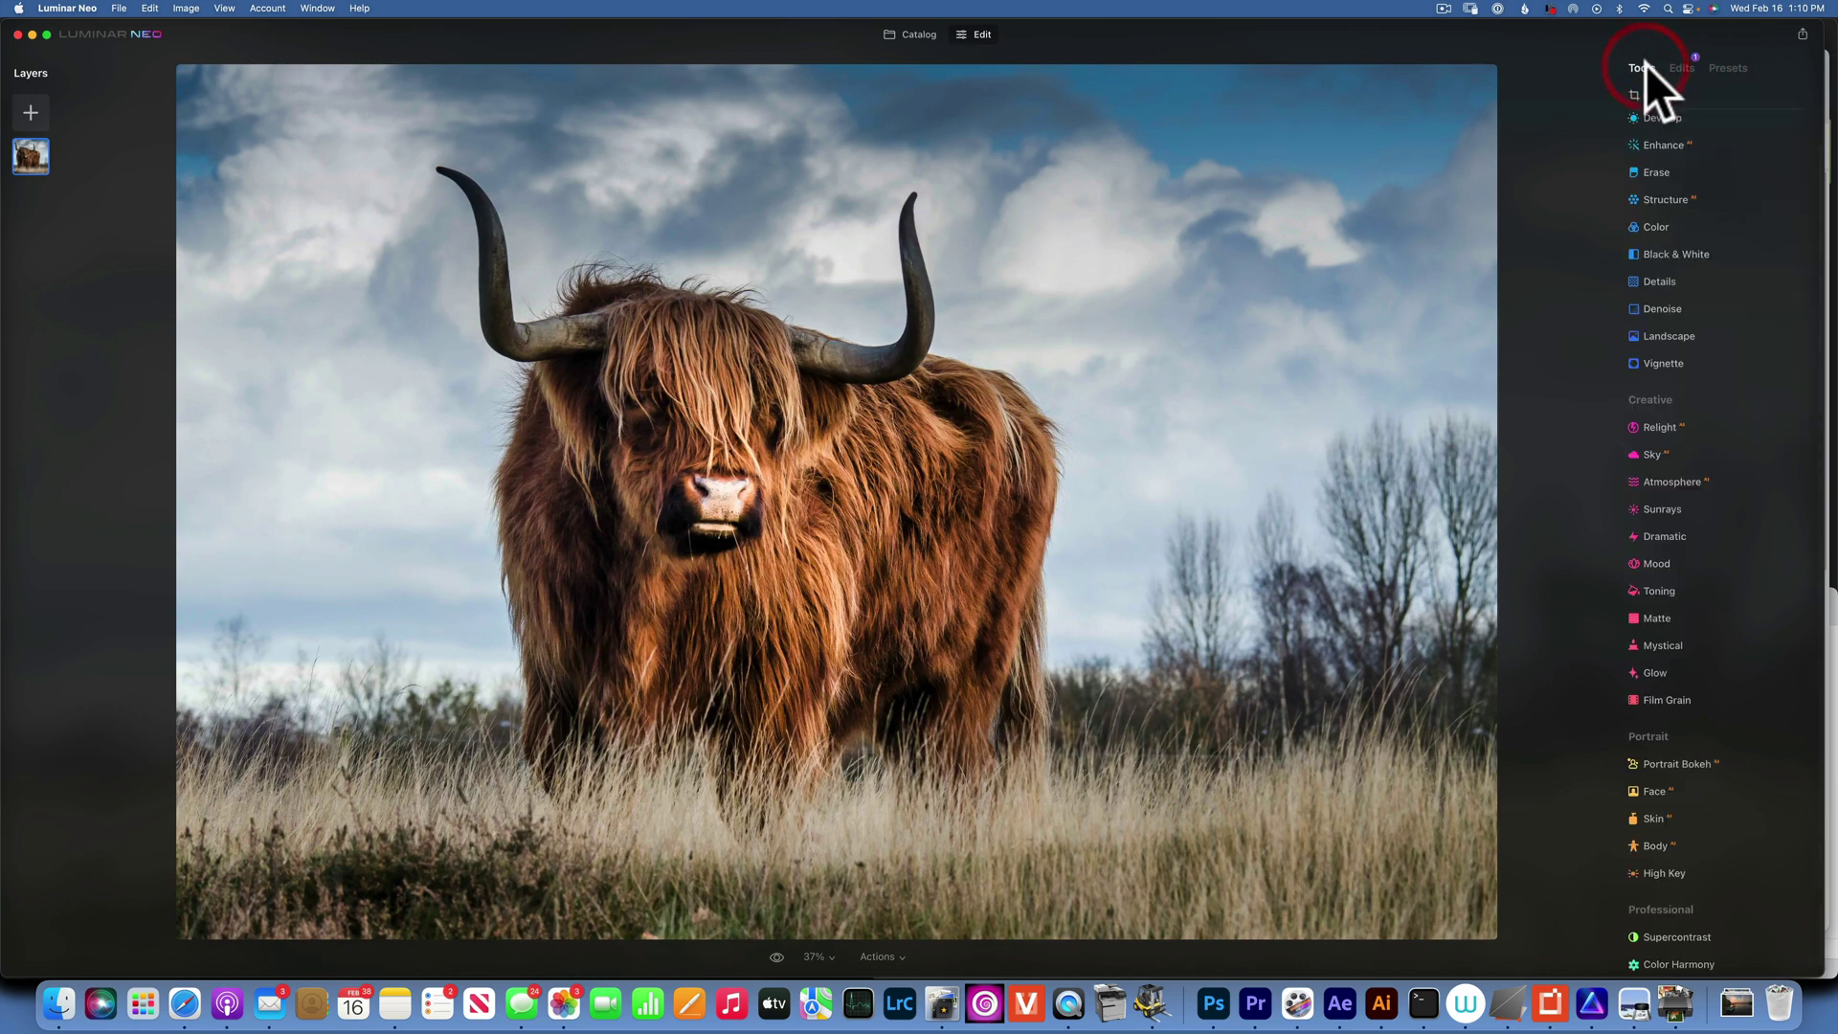
left_click(1673, 148)
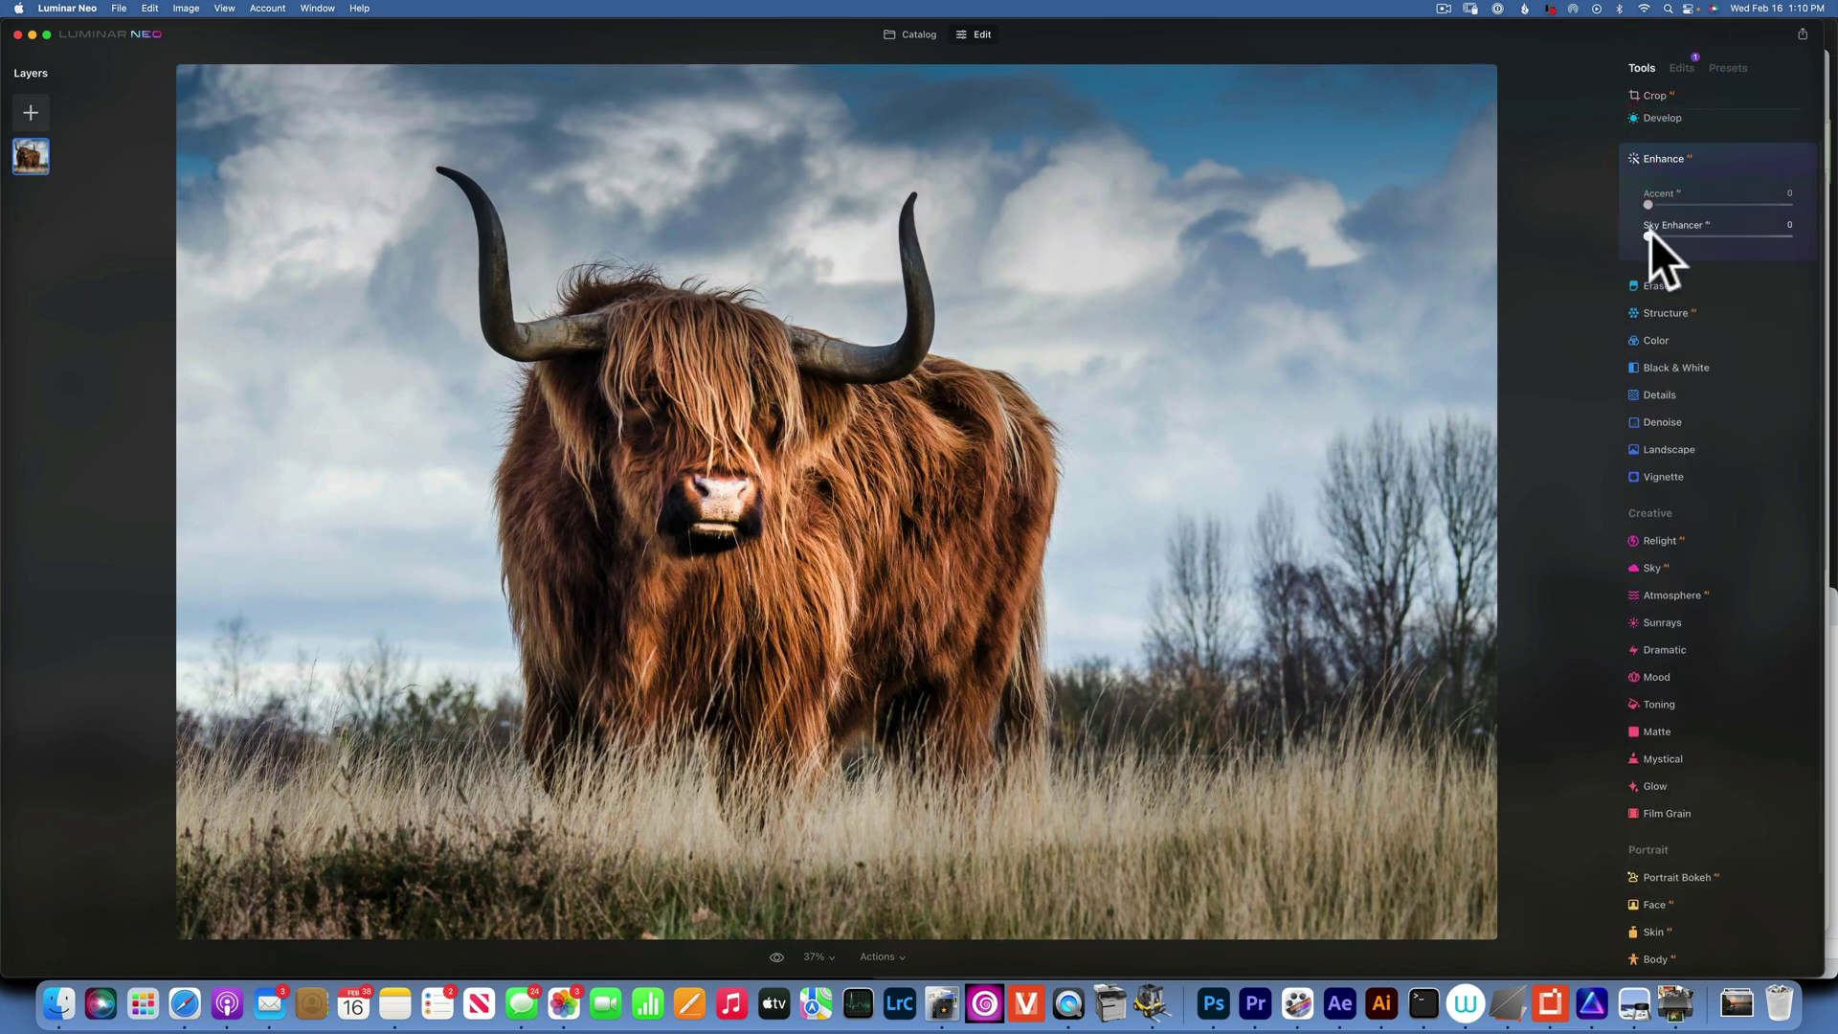
left_click_drag(1648, 234, 1786, 236)
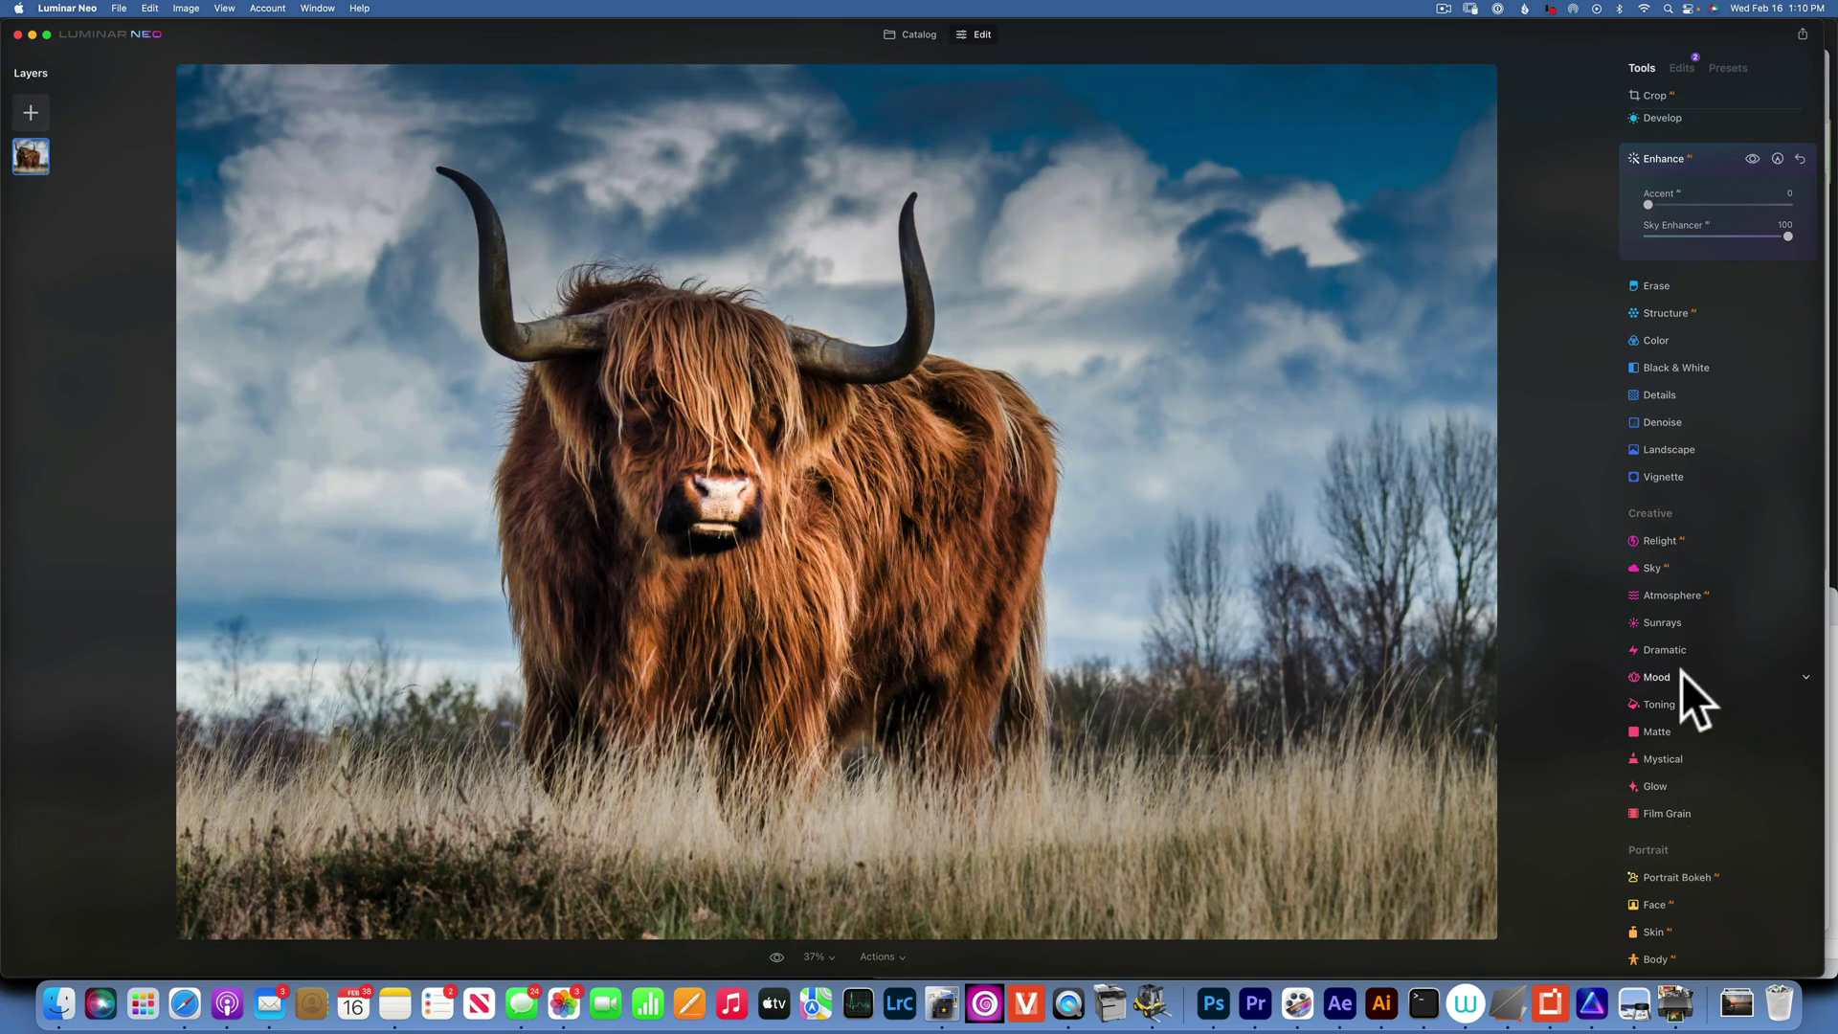
Darken the background behind the cow with Relight by setting Brightness Far to -69
left_click(1662, 542)
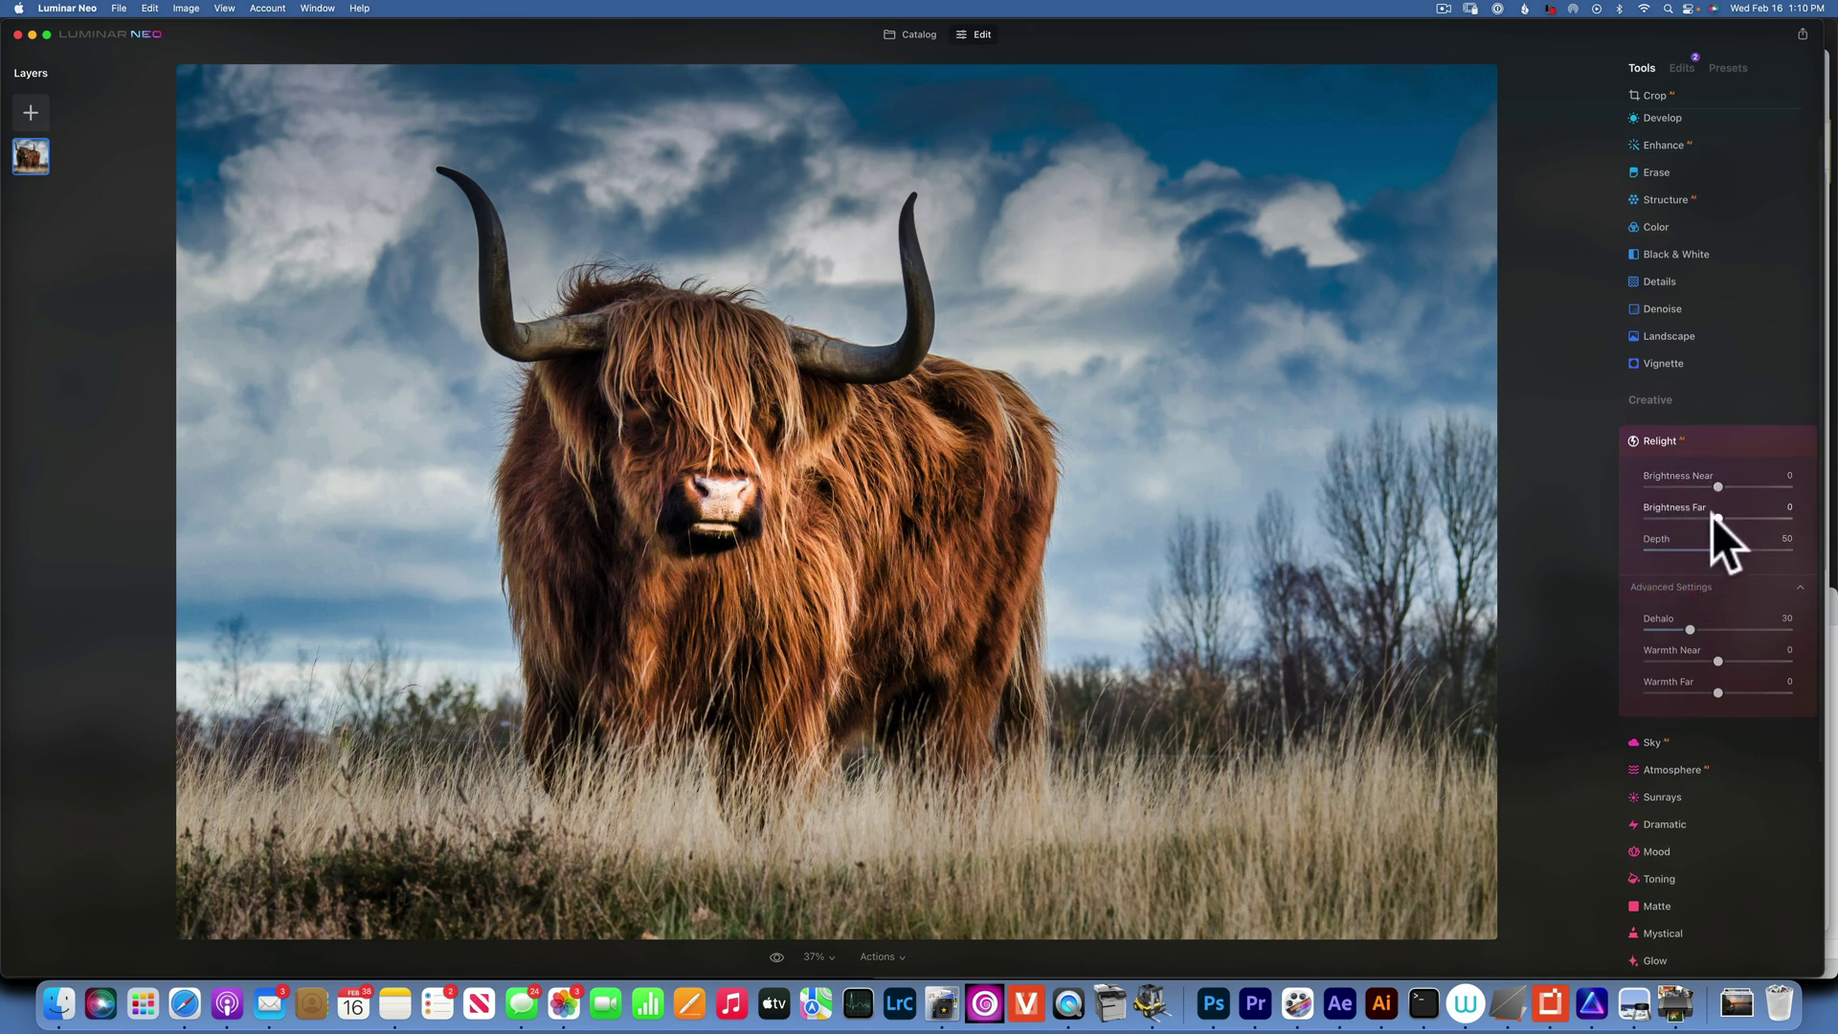
left_click_drag(1714, 515, 1670, 517)
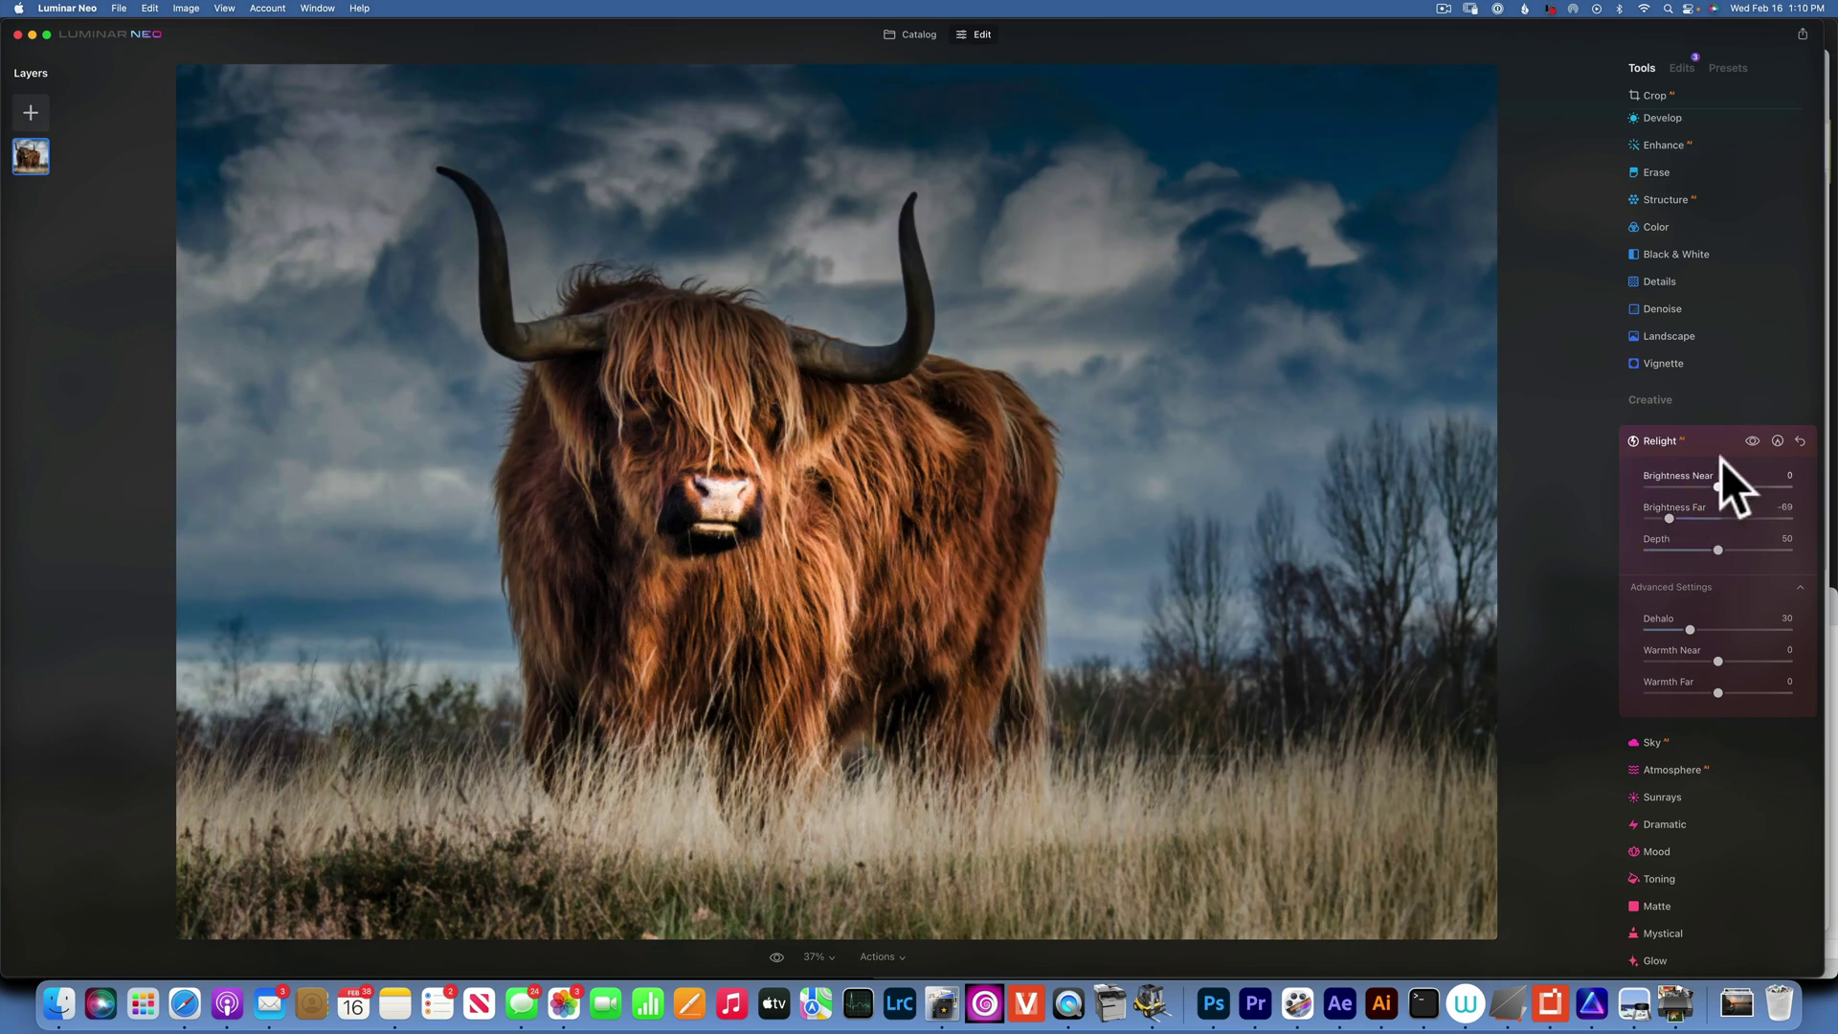
Erase the Relight effect from the cow and the grass with a size 181 paint mask and compare with the effect off
left_click(1777, 439)
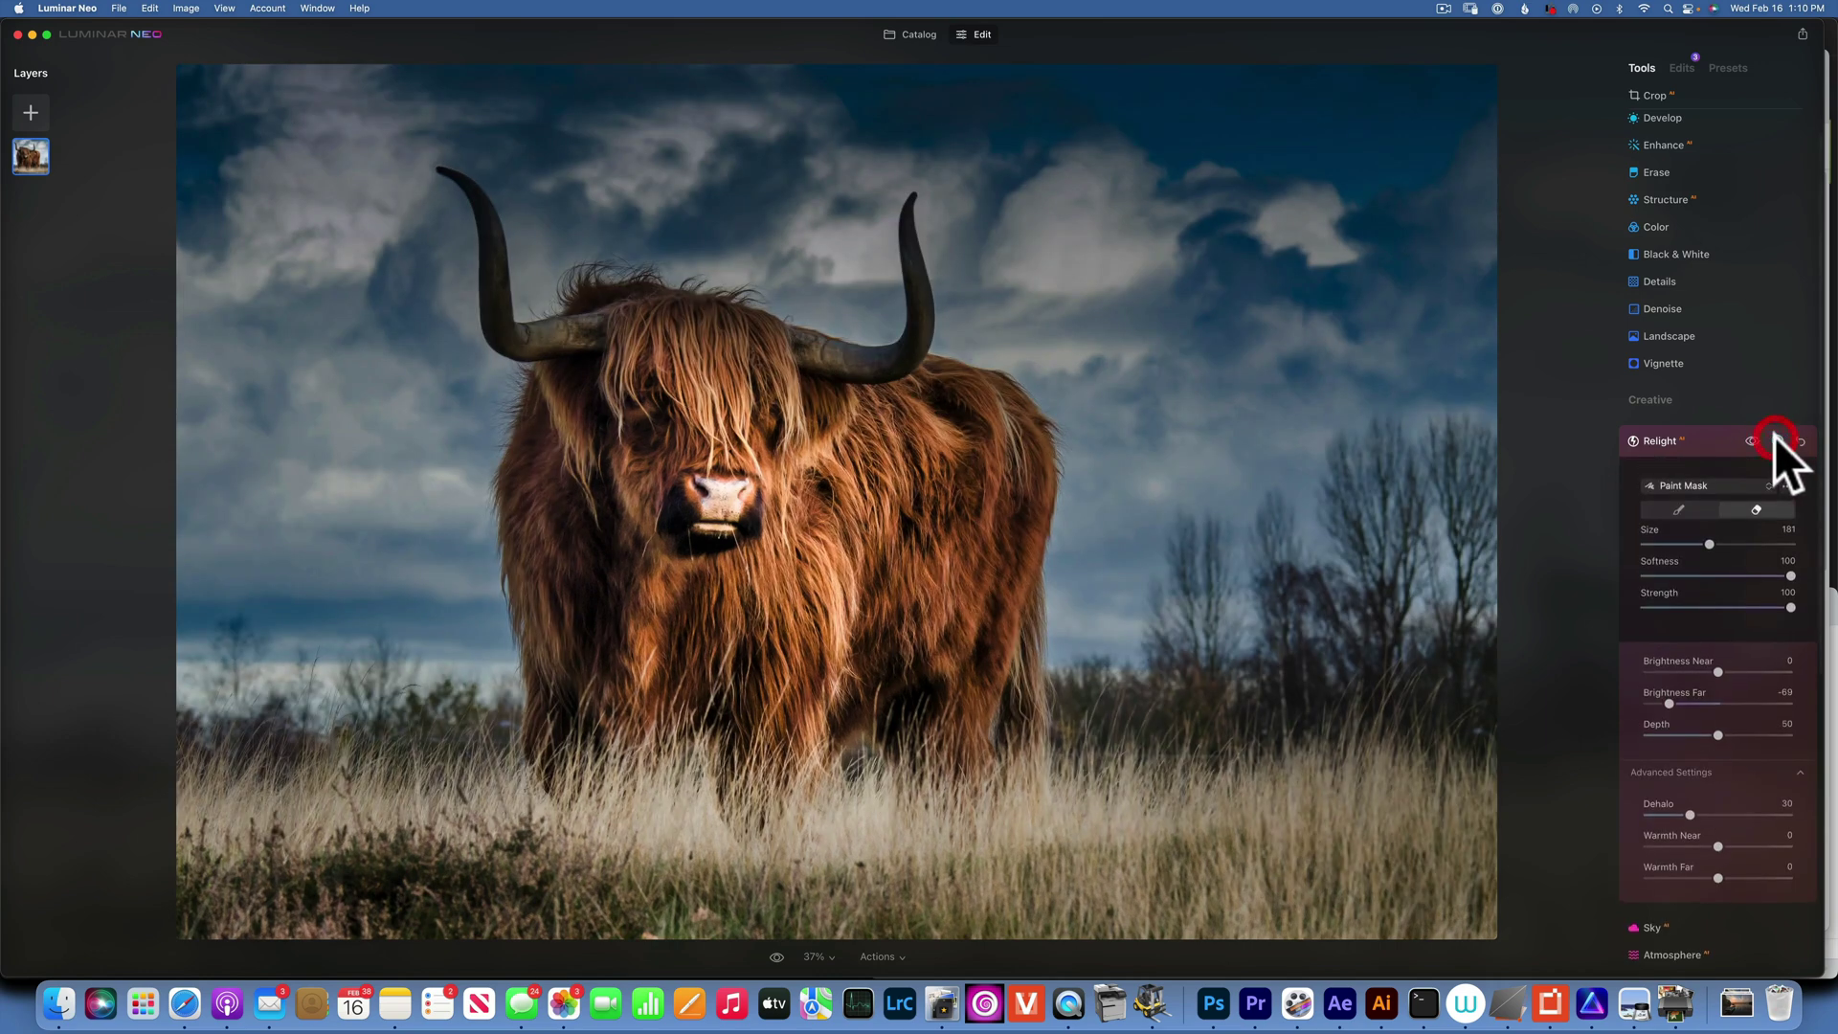
left_click(1756, 509)
mouse_move(616, 459)
left_mouse_down()
mouse_move(598, 394)
mouse_move(545, 470)
mouse_move(563, 623)
mouse_move(703, 675)
mouse_move(906, 653)
mouse_move(988, 522)
mouse_move(958, 442)
mouse_move(727, 390)
mouse_move(679, 349)
mouse_move(622, 401)
mouse_move(841, 556)
mouse_move(662, 569)
mouse_move(581, 702)
mouse_move(274, 829)
mouse_move(1106, 888)
mouse_move(1462, 885)
mouse_move(1455, 771)
mouse_move(1370, 705)
mouse_move(607, 780)
mouse_move(1302, 801)
mouse_move(1089, 818)
mouse_move(615, 794)
mouse_move(327, 849)
mouse_move(967, 908)
mouse_move(1300, 894)
mouse_move(1352, 802)
left_mouse_up()
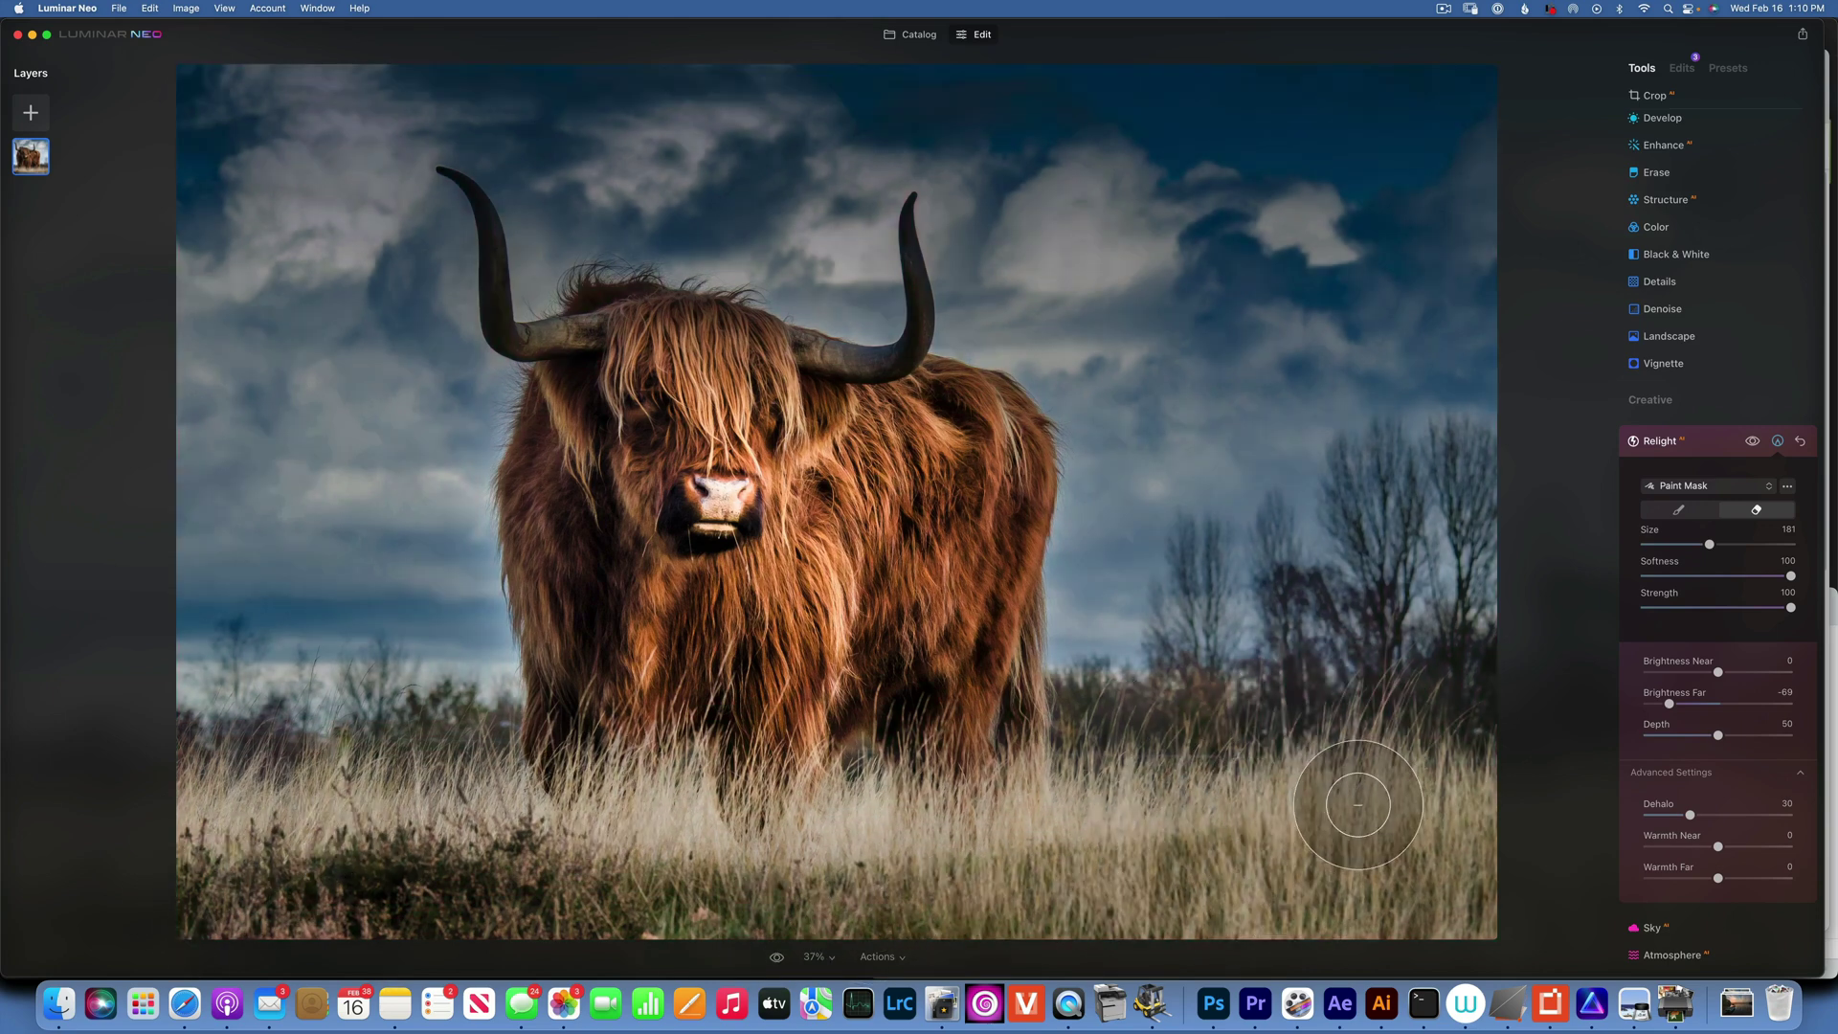
left_click(1753, 440)
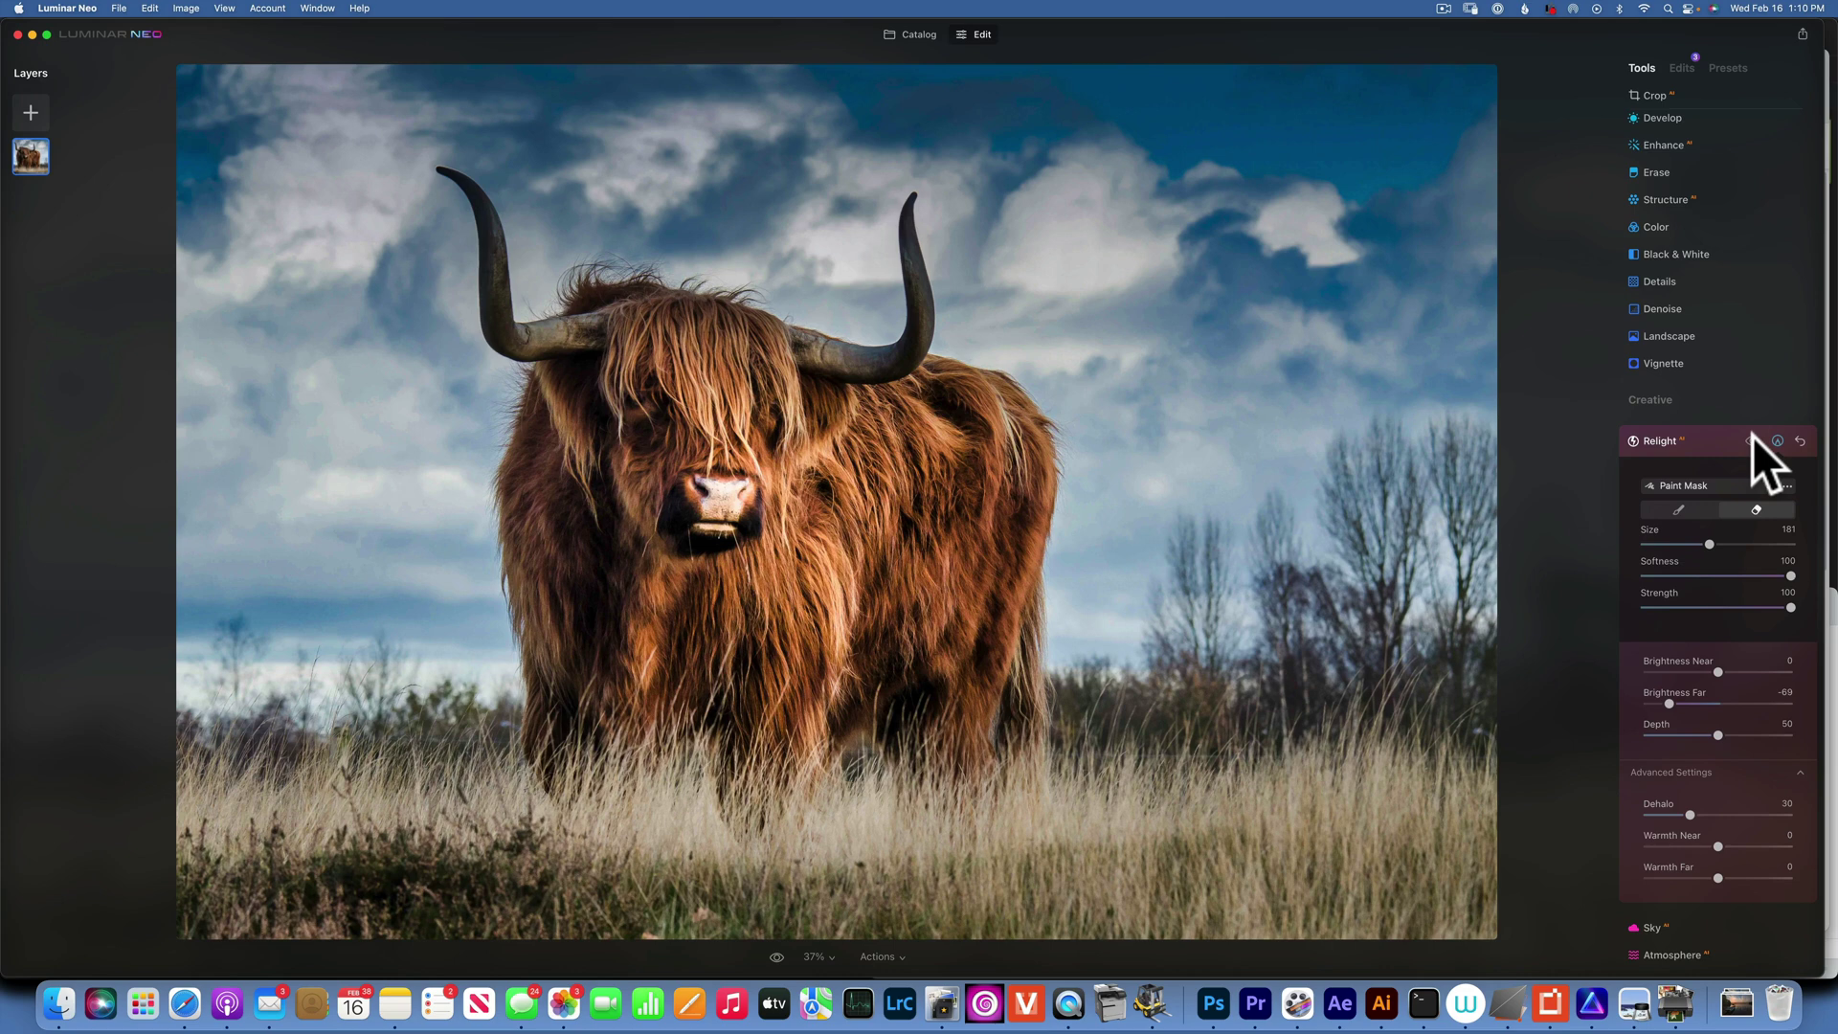
left_click(1753, 439)
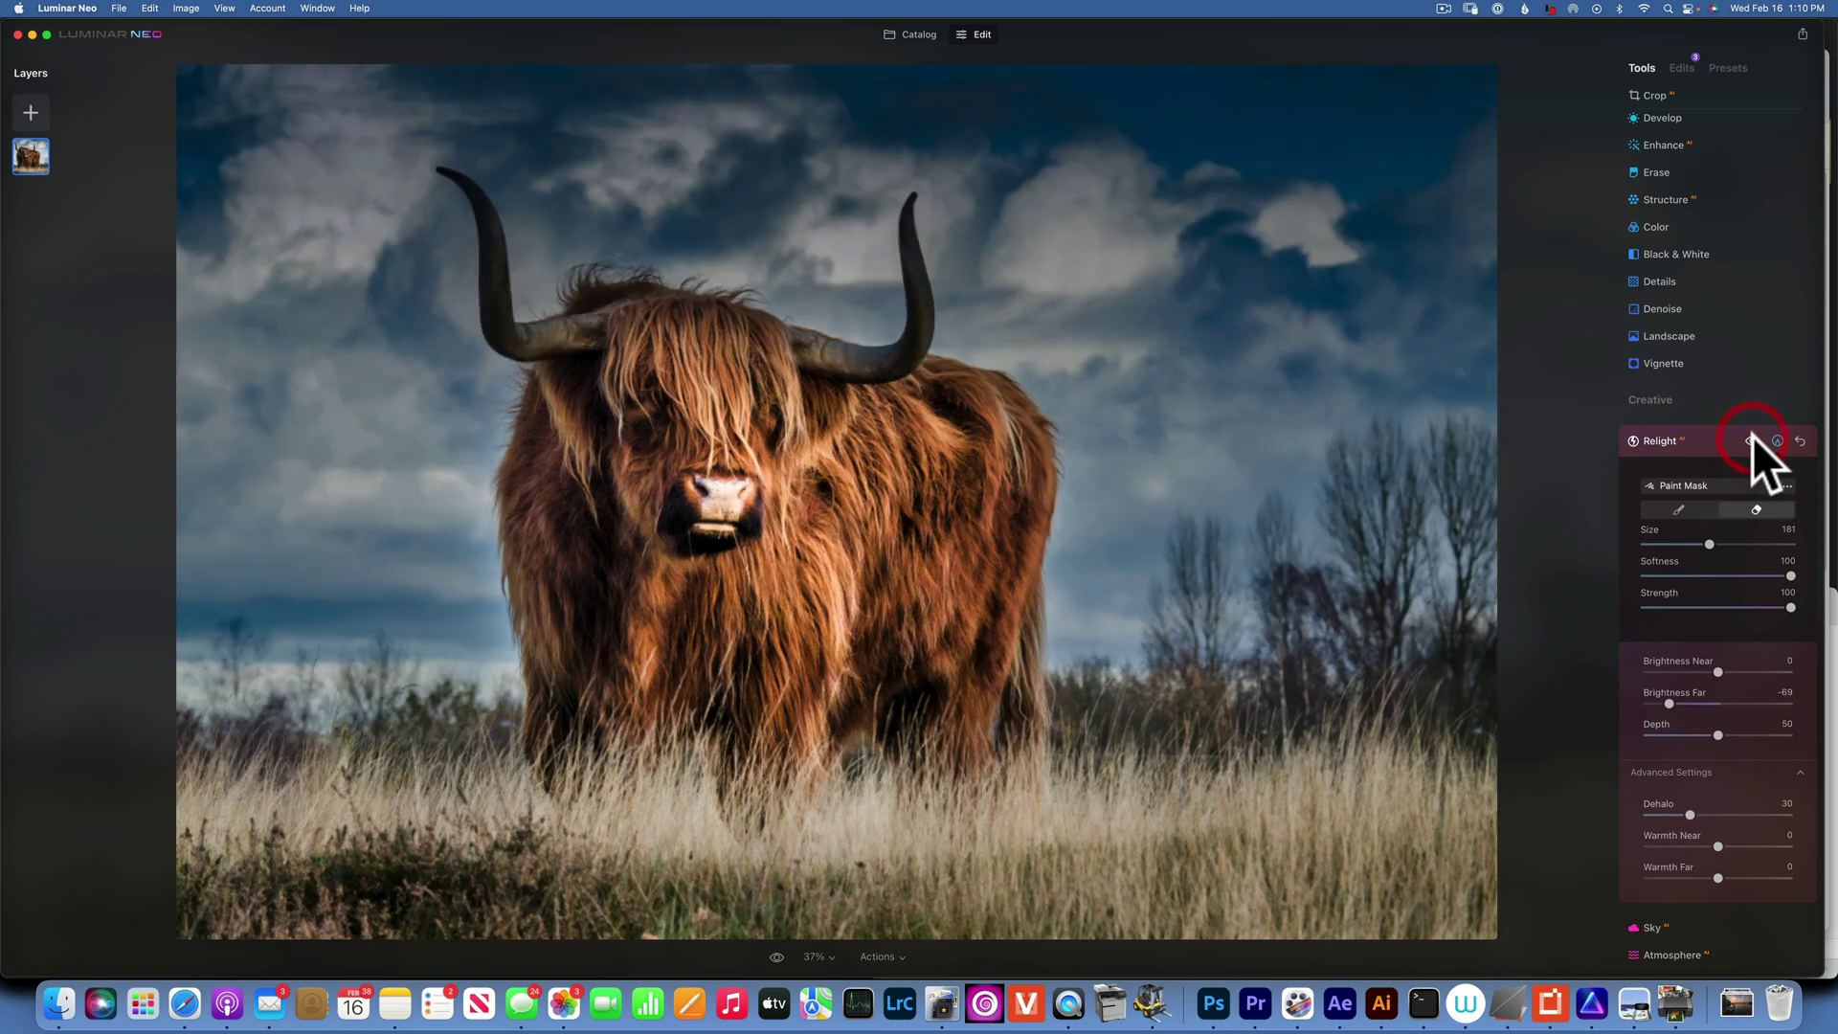
Compare the edited cow photo with its original and open the red car photo for editing
left_click(777, 956)
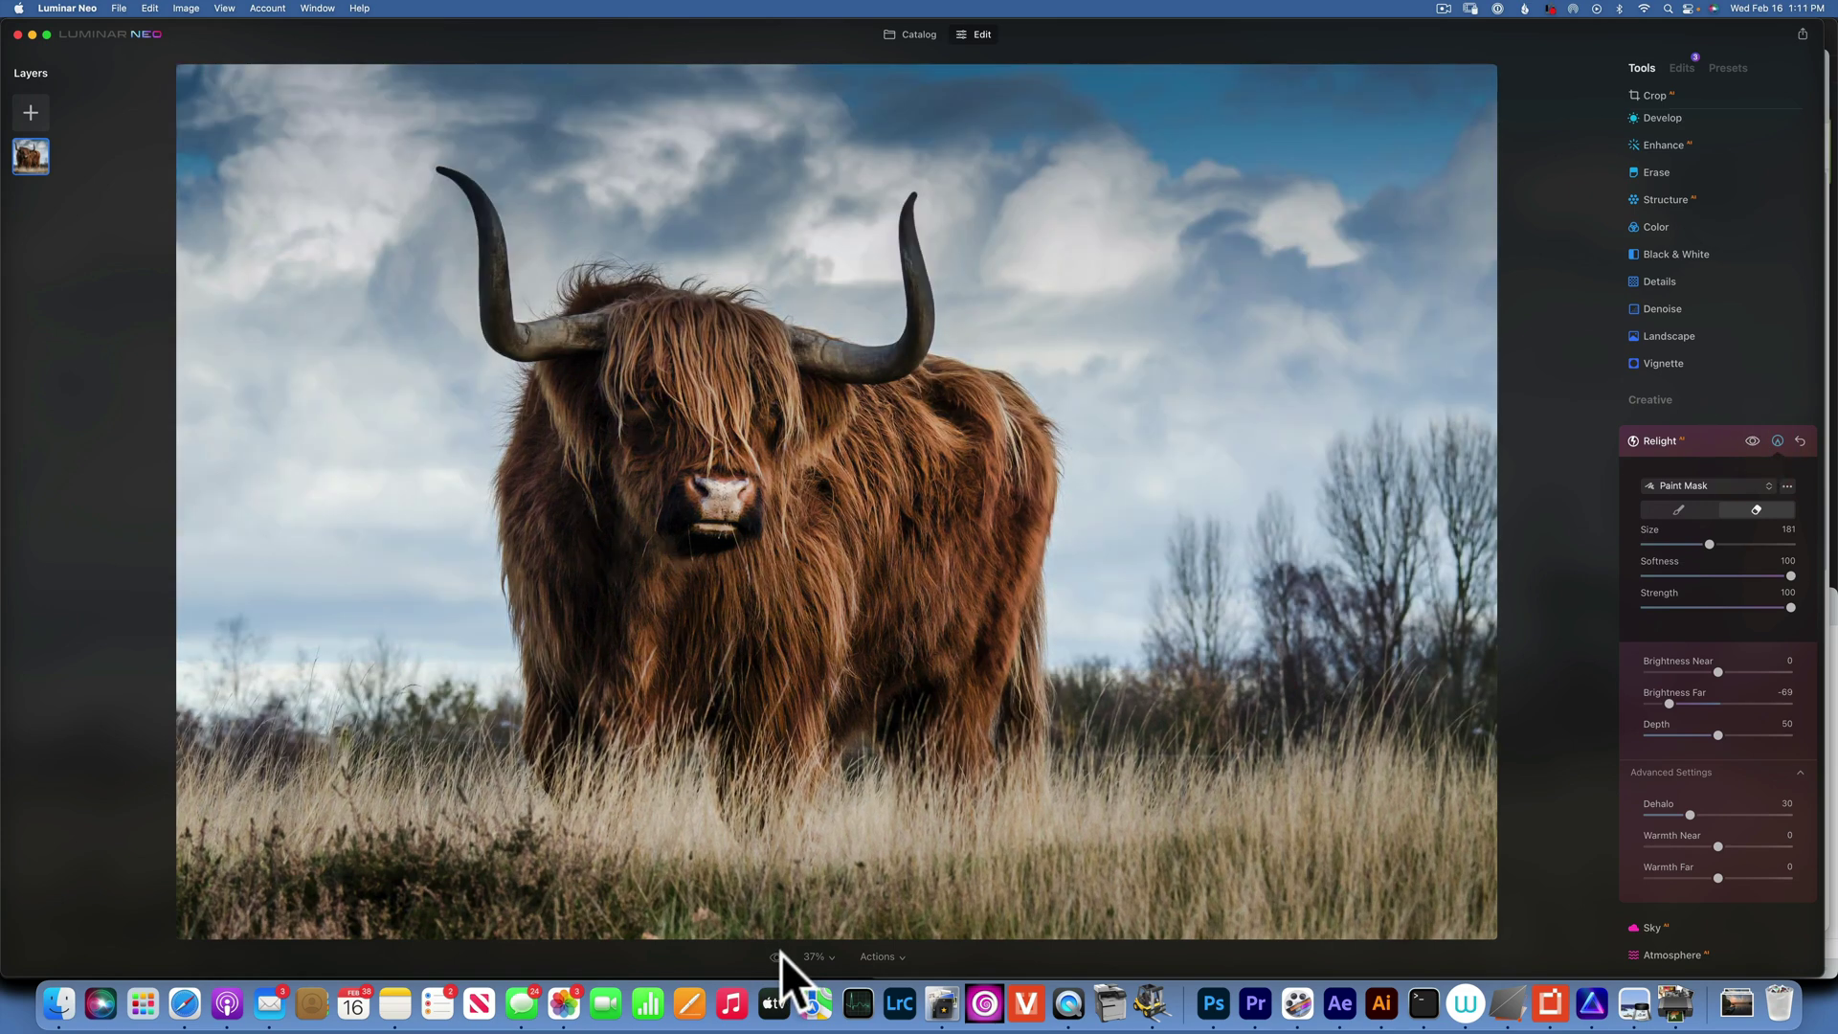
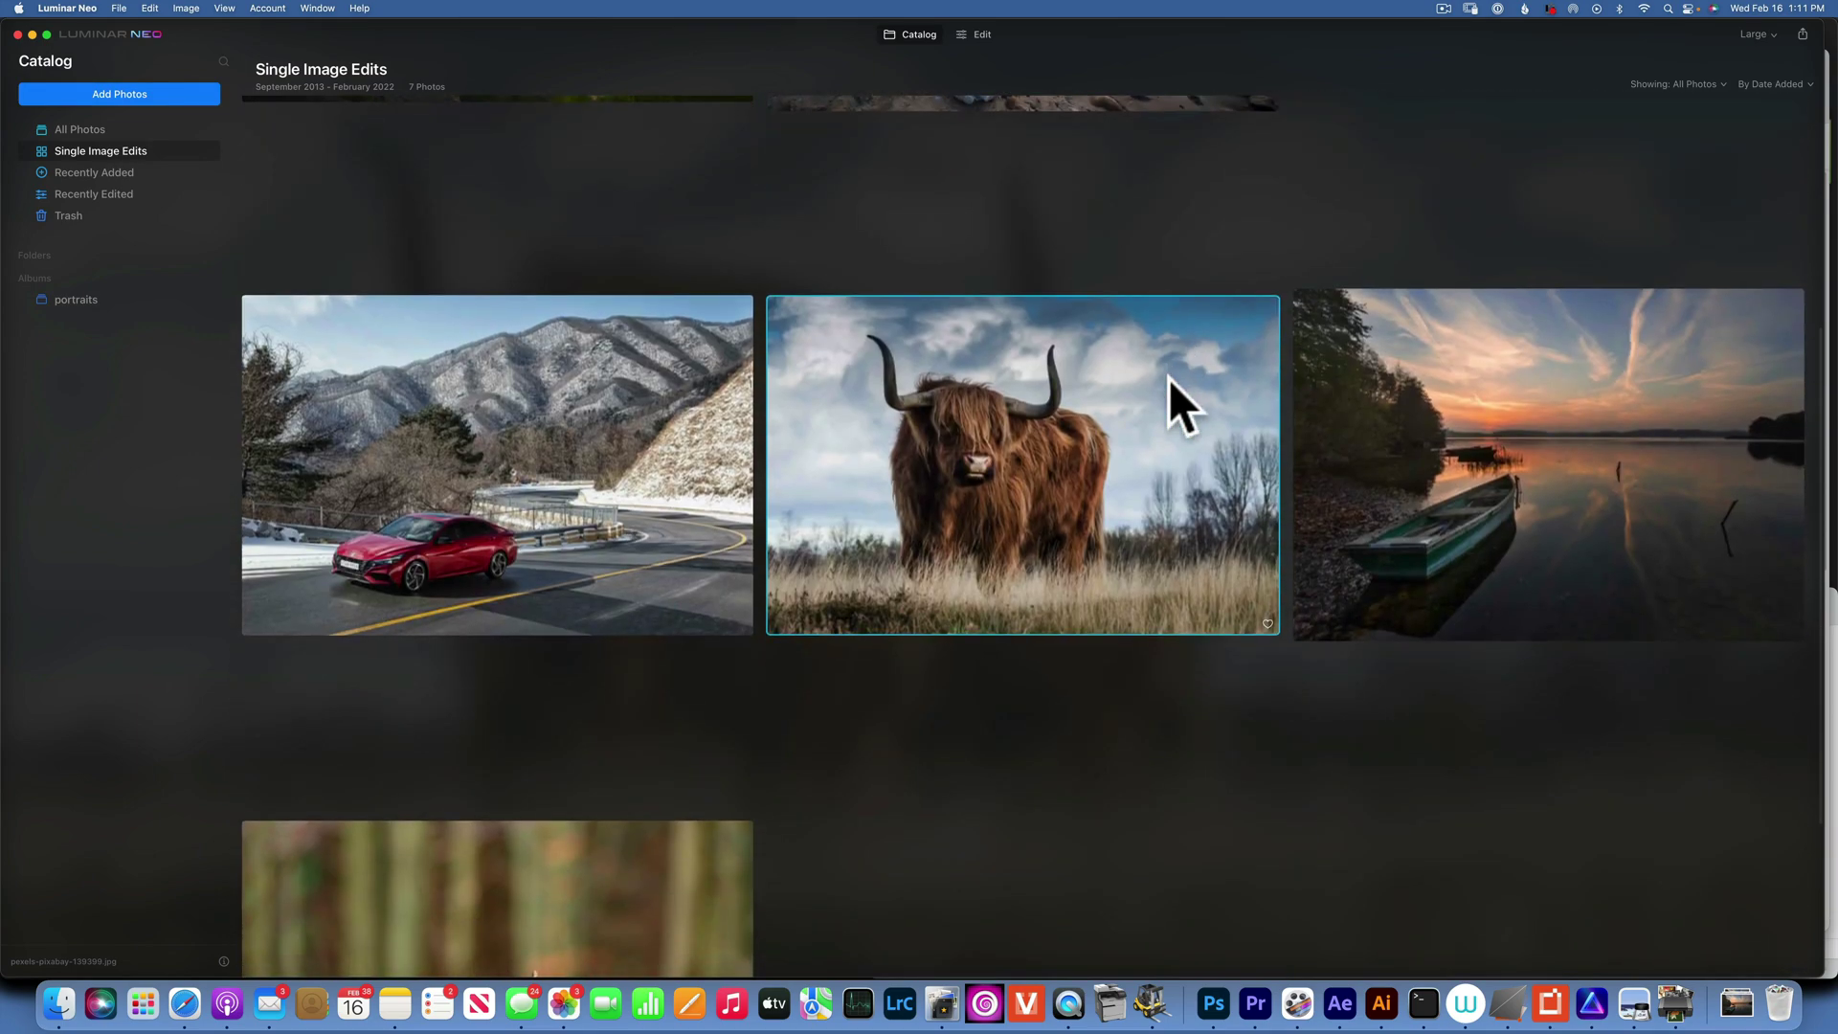
double_click(512, 451)
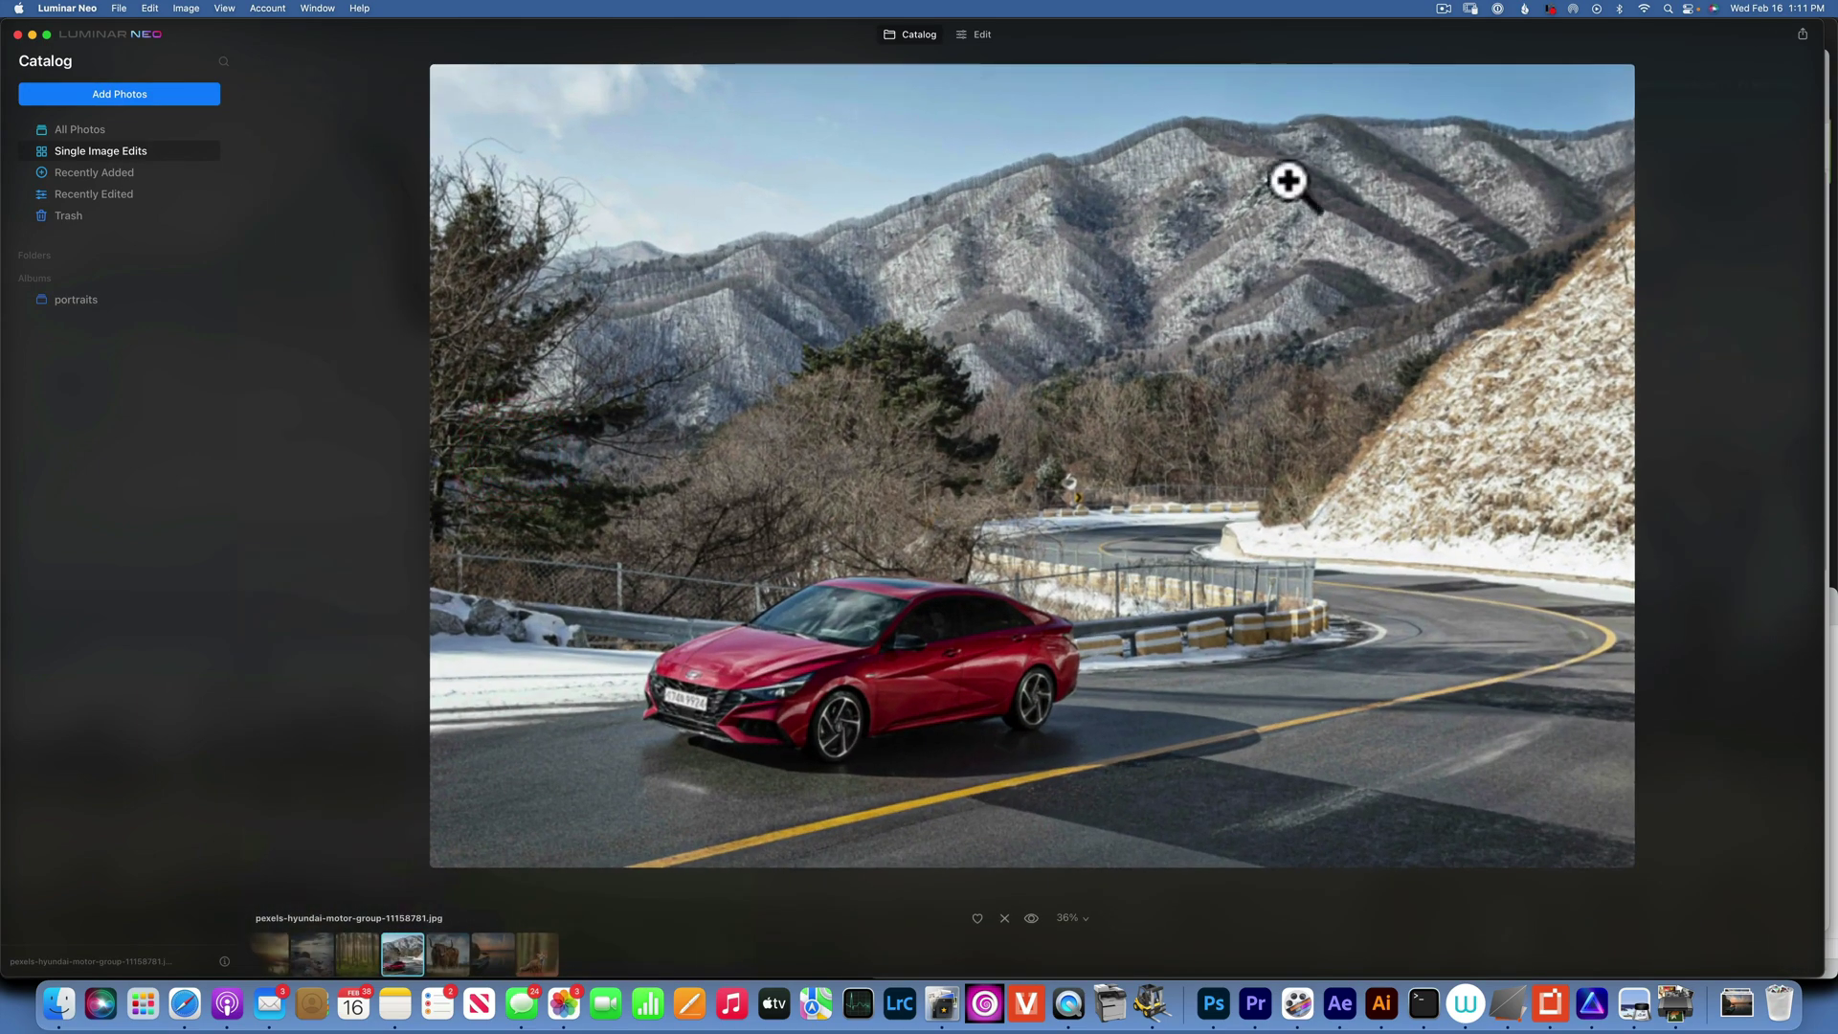
left_click(985, 33)
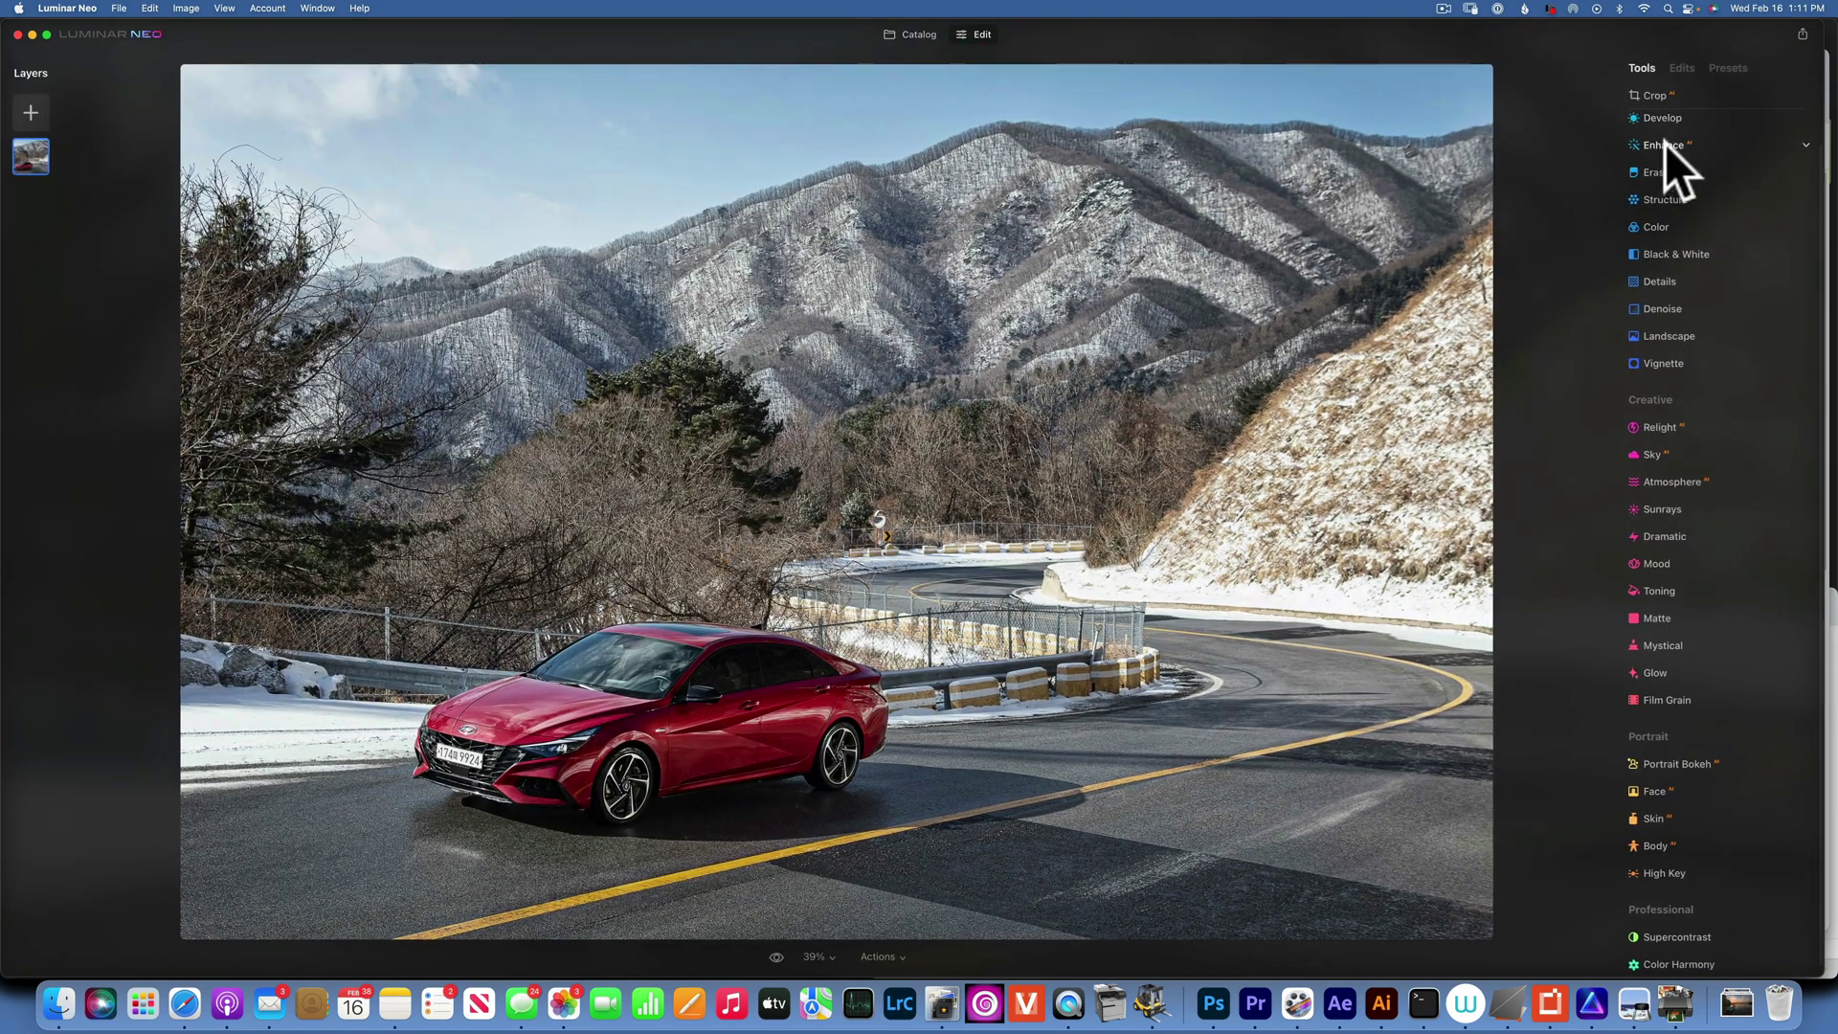
Apply Enhance to the car photo with Accent at 100 and compare with the effect off
left_click(1664, 156)
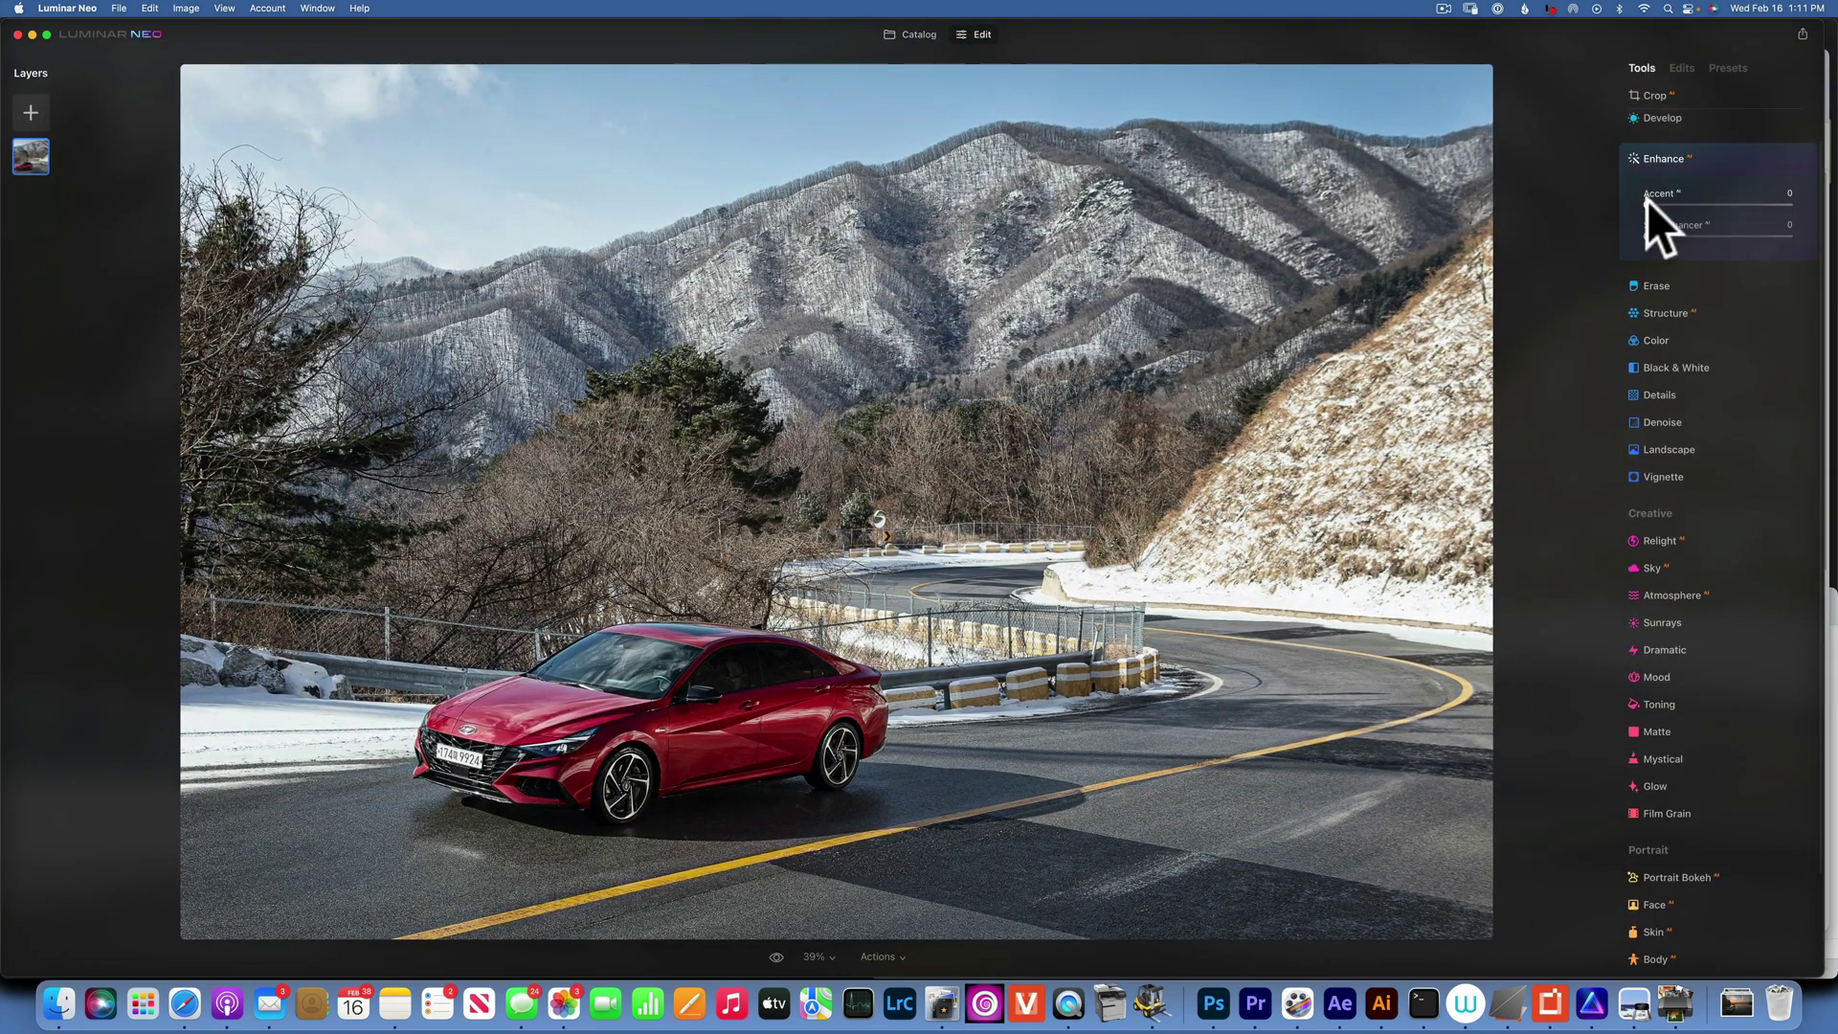
left_click_drag(1647, 204, 1828, 204)
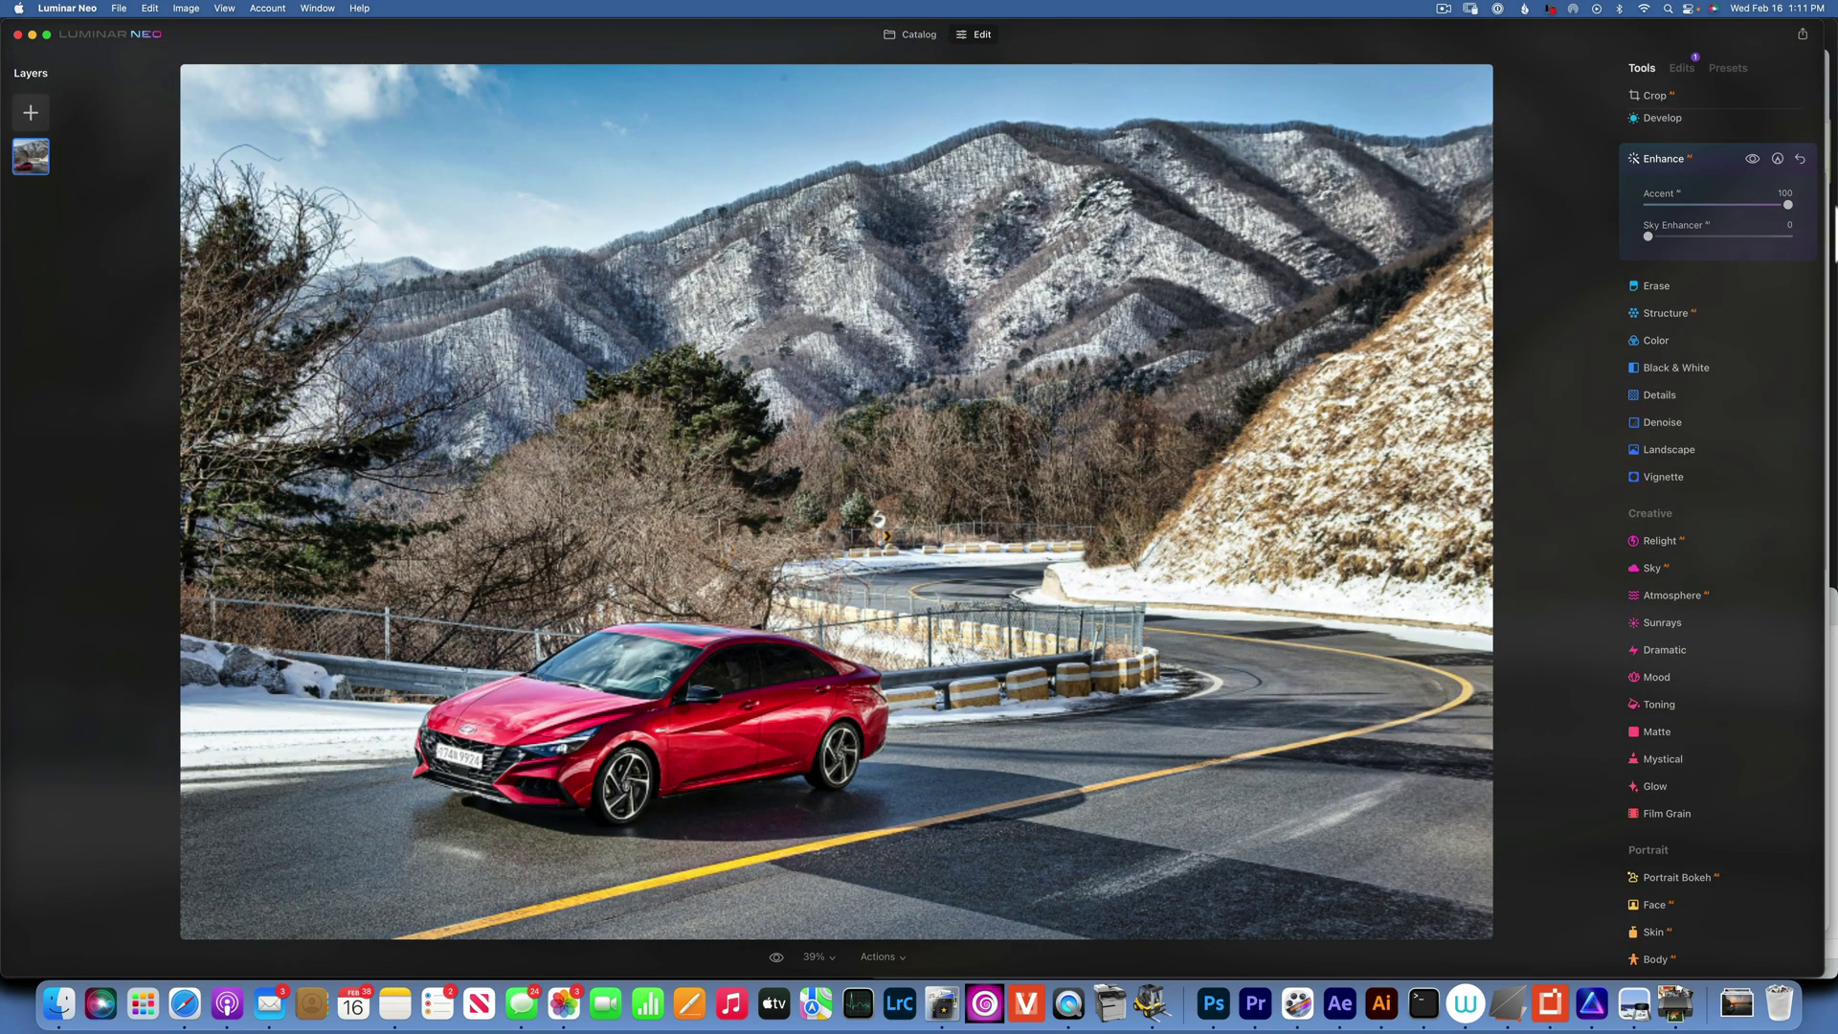
left_click(1752, 158)
left_click(1752, 158)
Paint the Enhance effect onto the red car only with a size 244 mask brush and compare with the effect off
left_click(1777, 158)
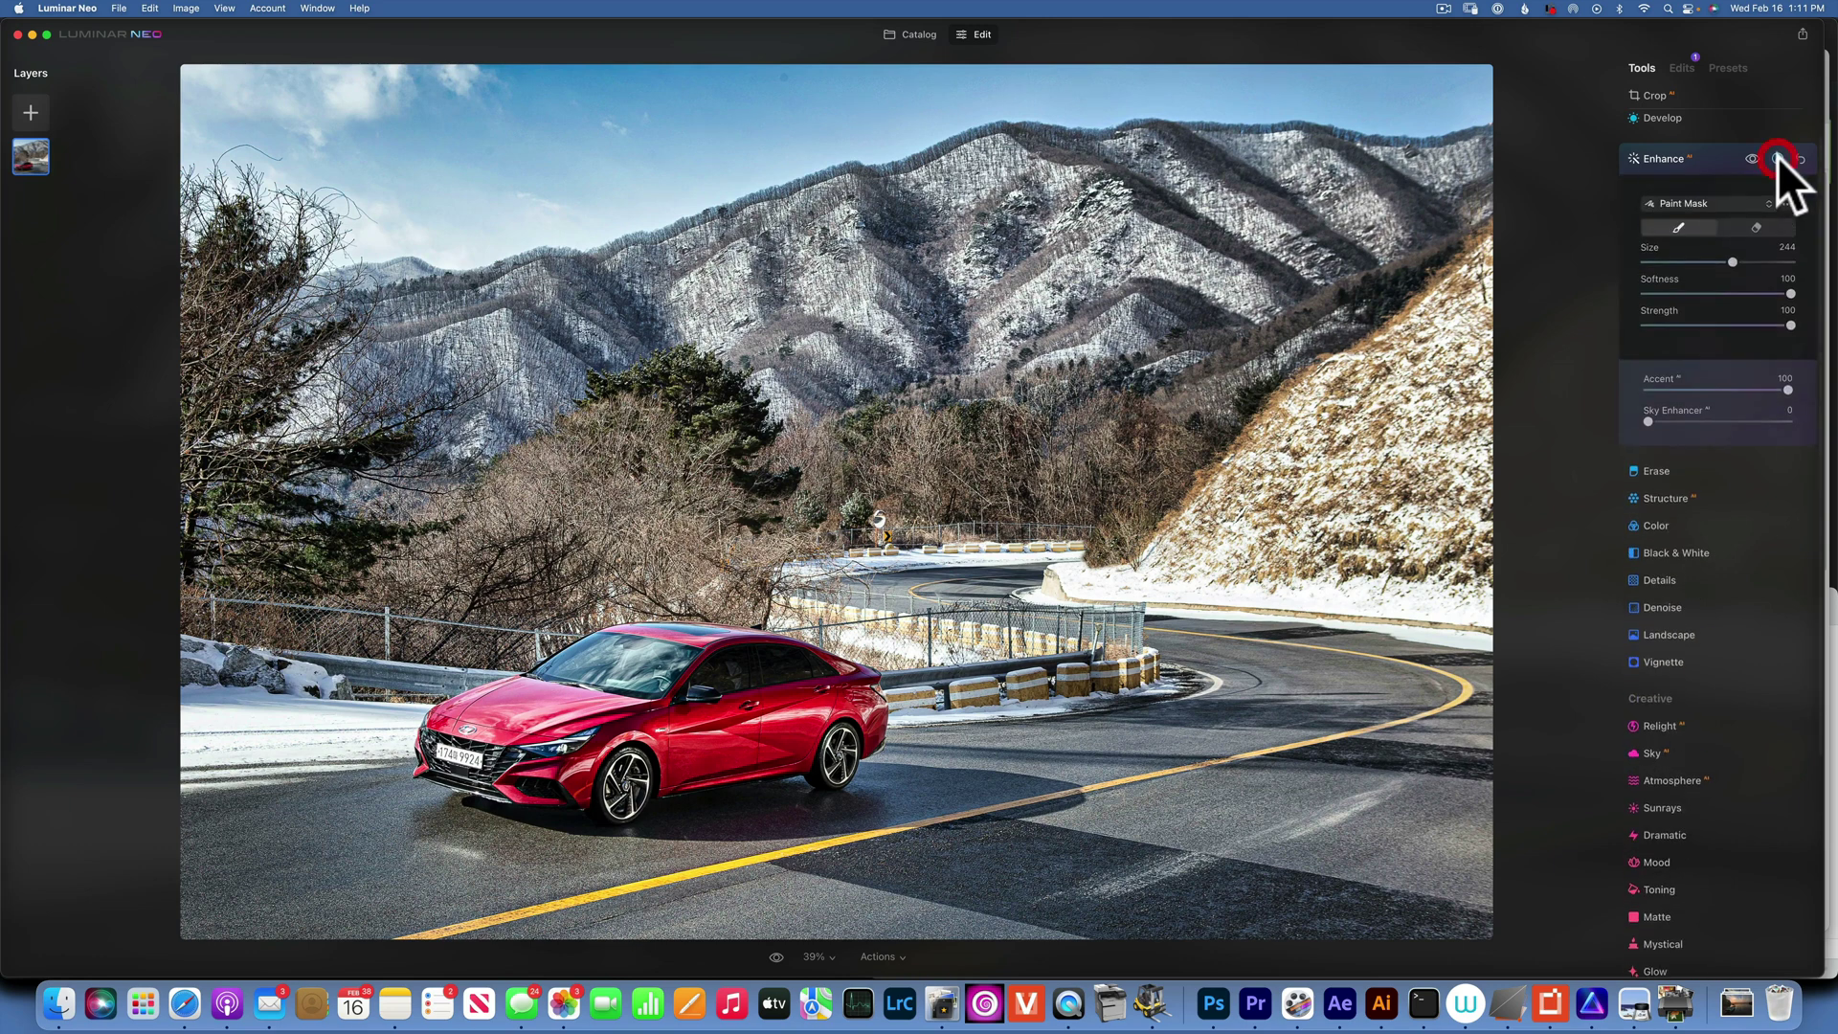
left_click(1680, 226)
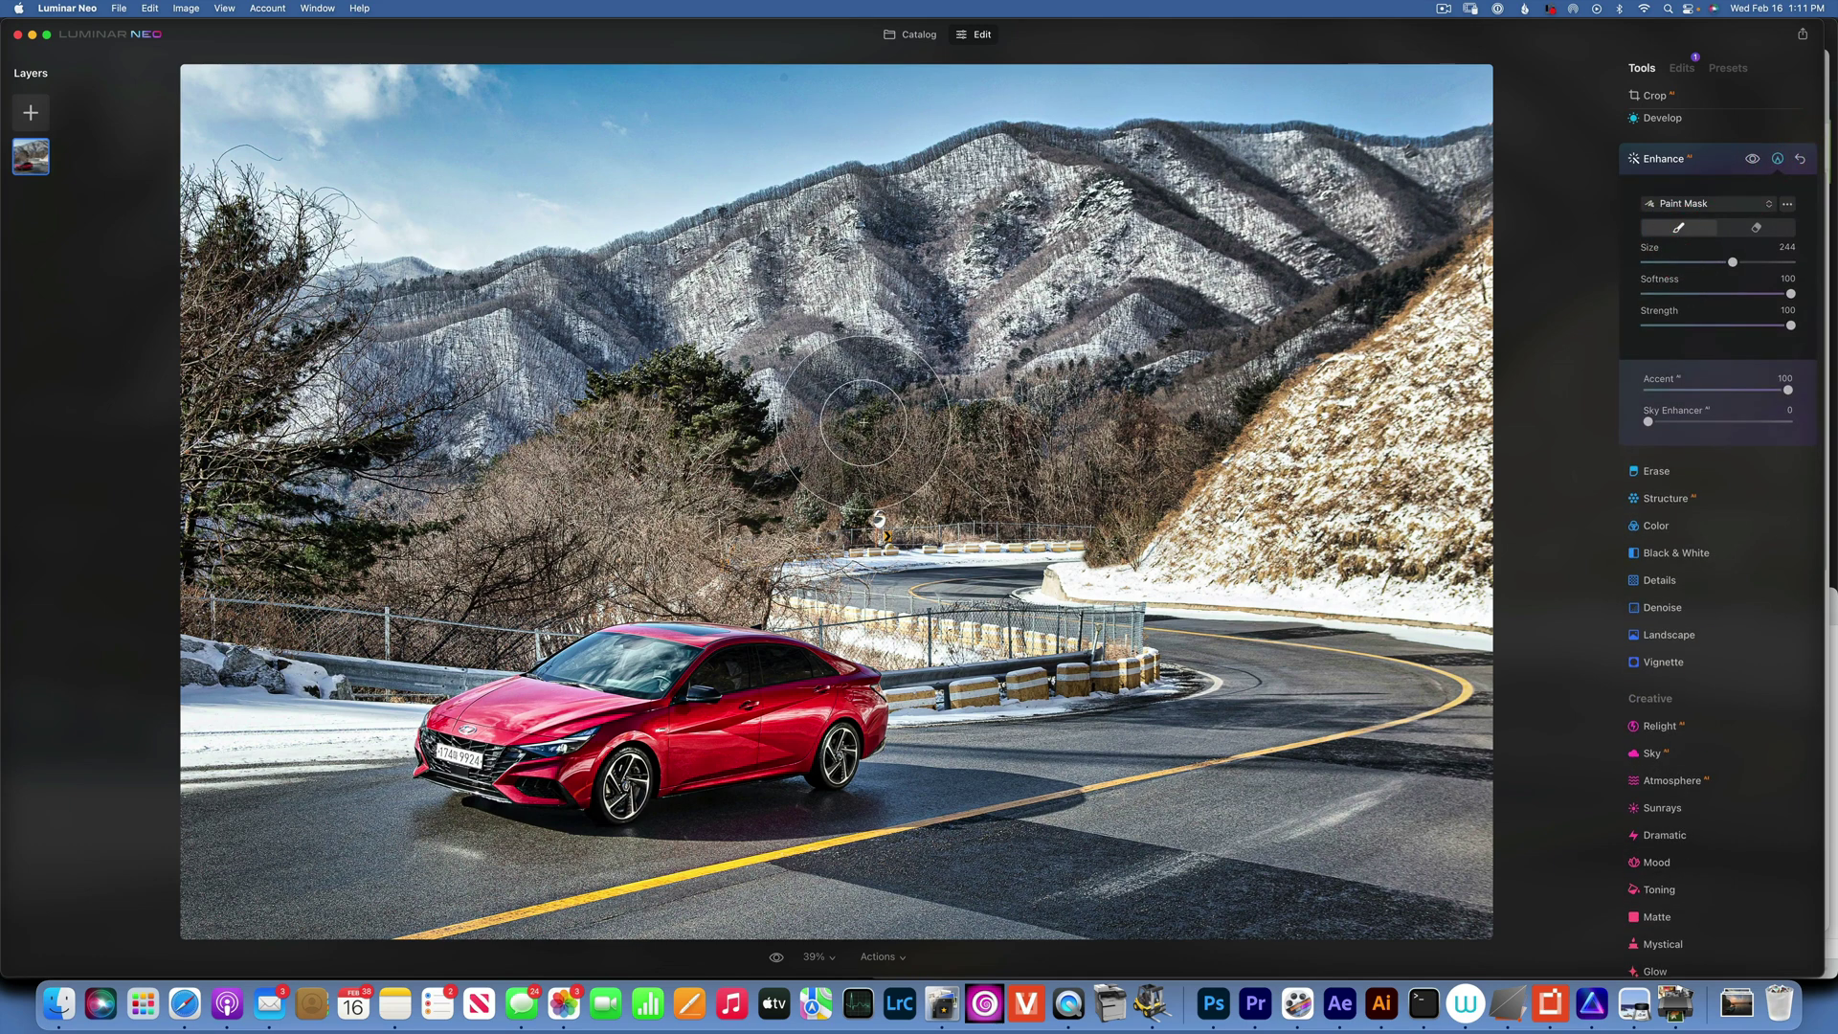
mouse_move(546, 740)
left_mouse_down()
mouse_move(661, 713)
mouse_move(833, 713)
mouse_move(641, 752)
mouse_move(488, 742)
mouse_move(986, 695)
left_mouse_up()
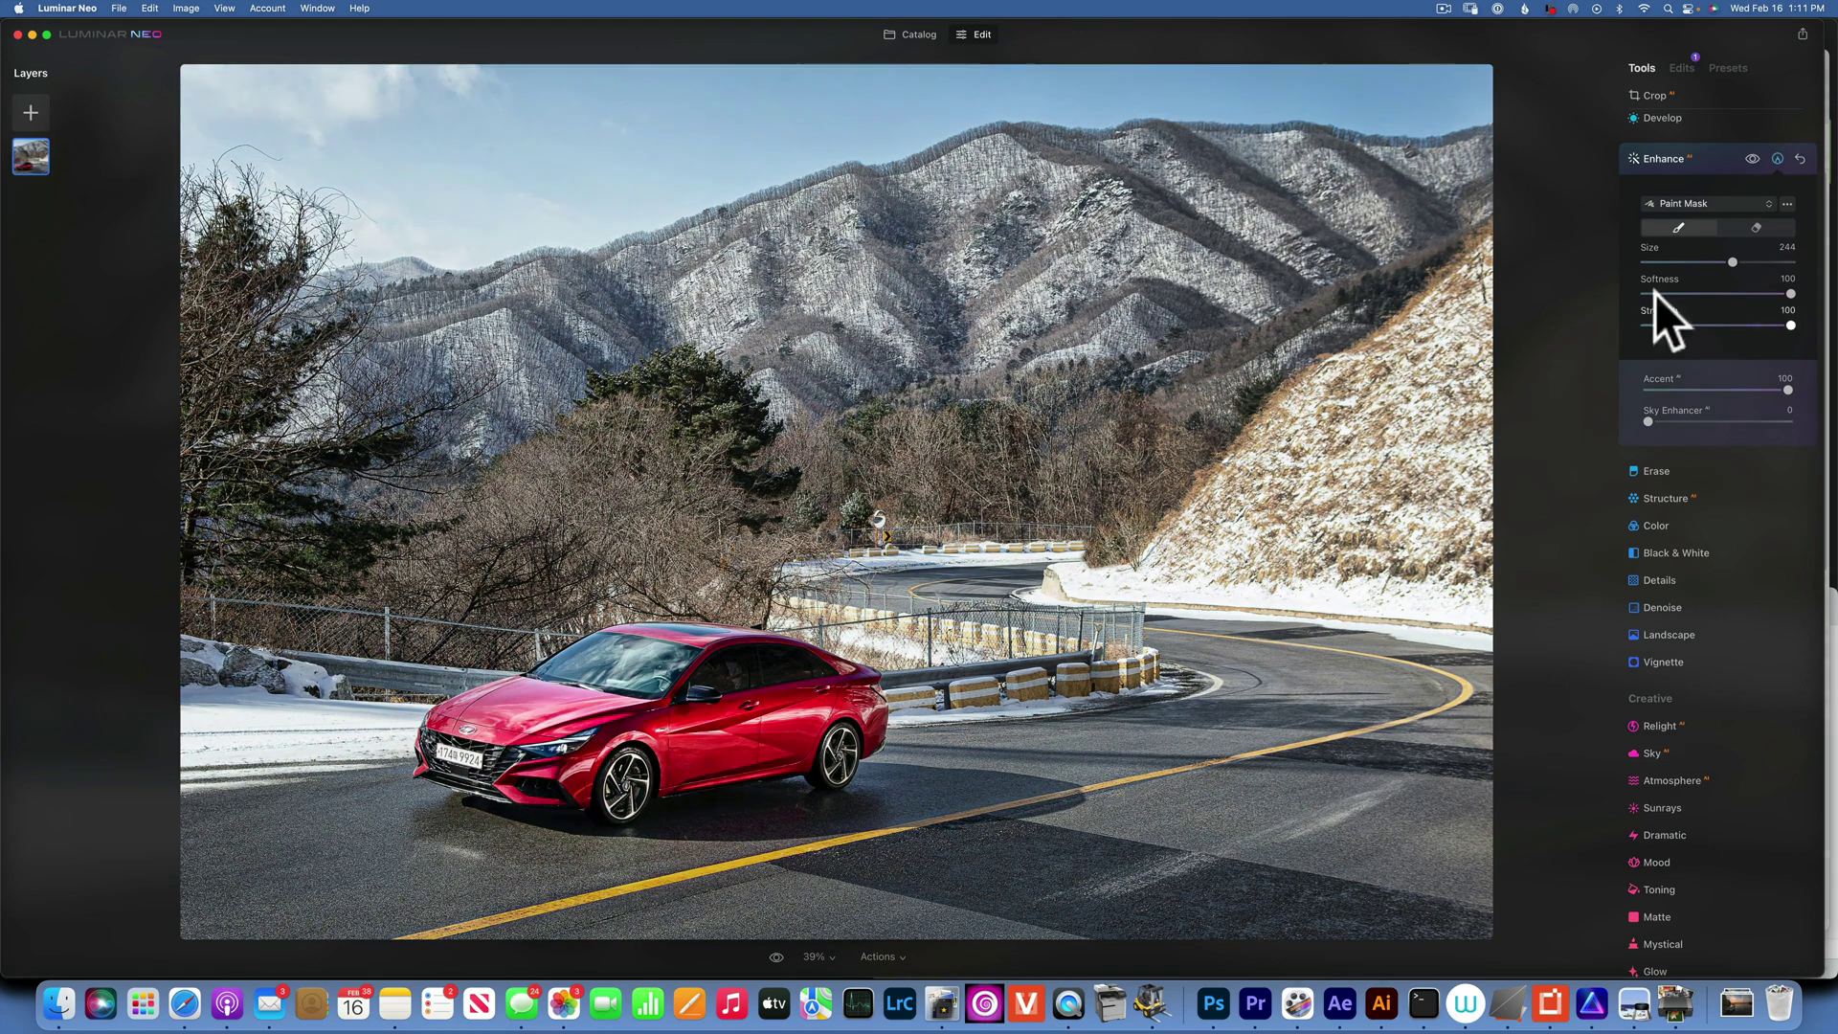
left_click(1750, 155)
left_click(1750, 155)
left_click(1750, 154)
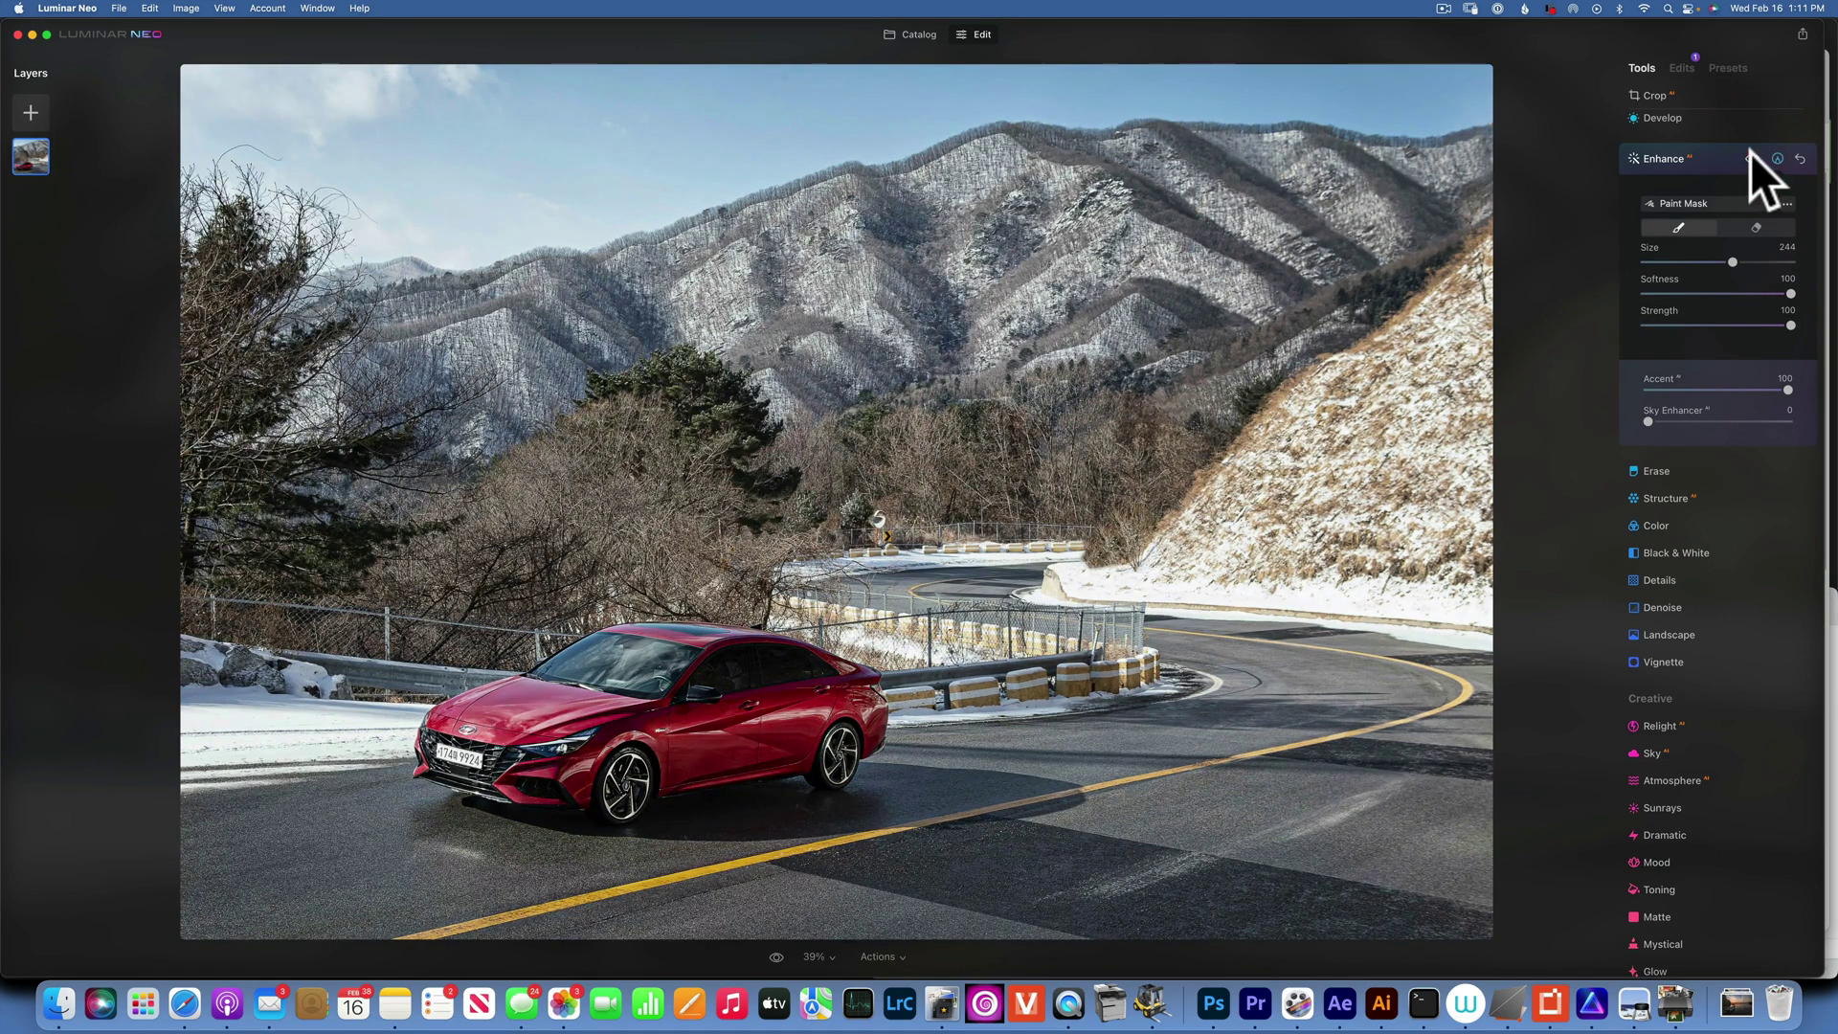
left_click(1750, 154)
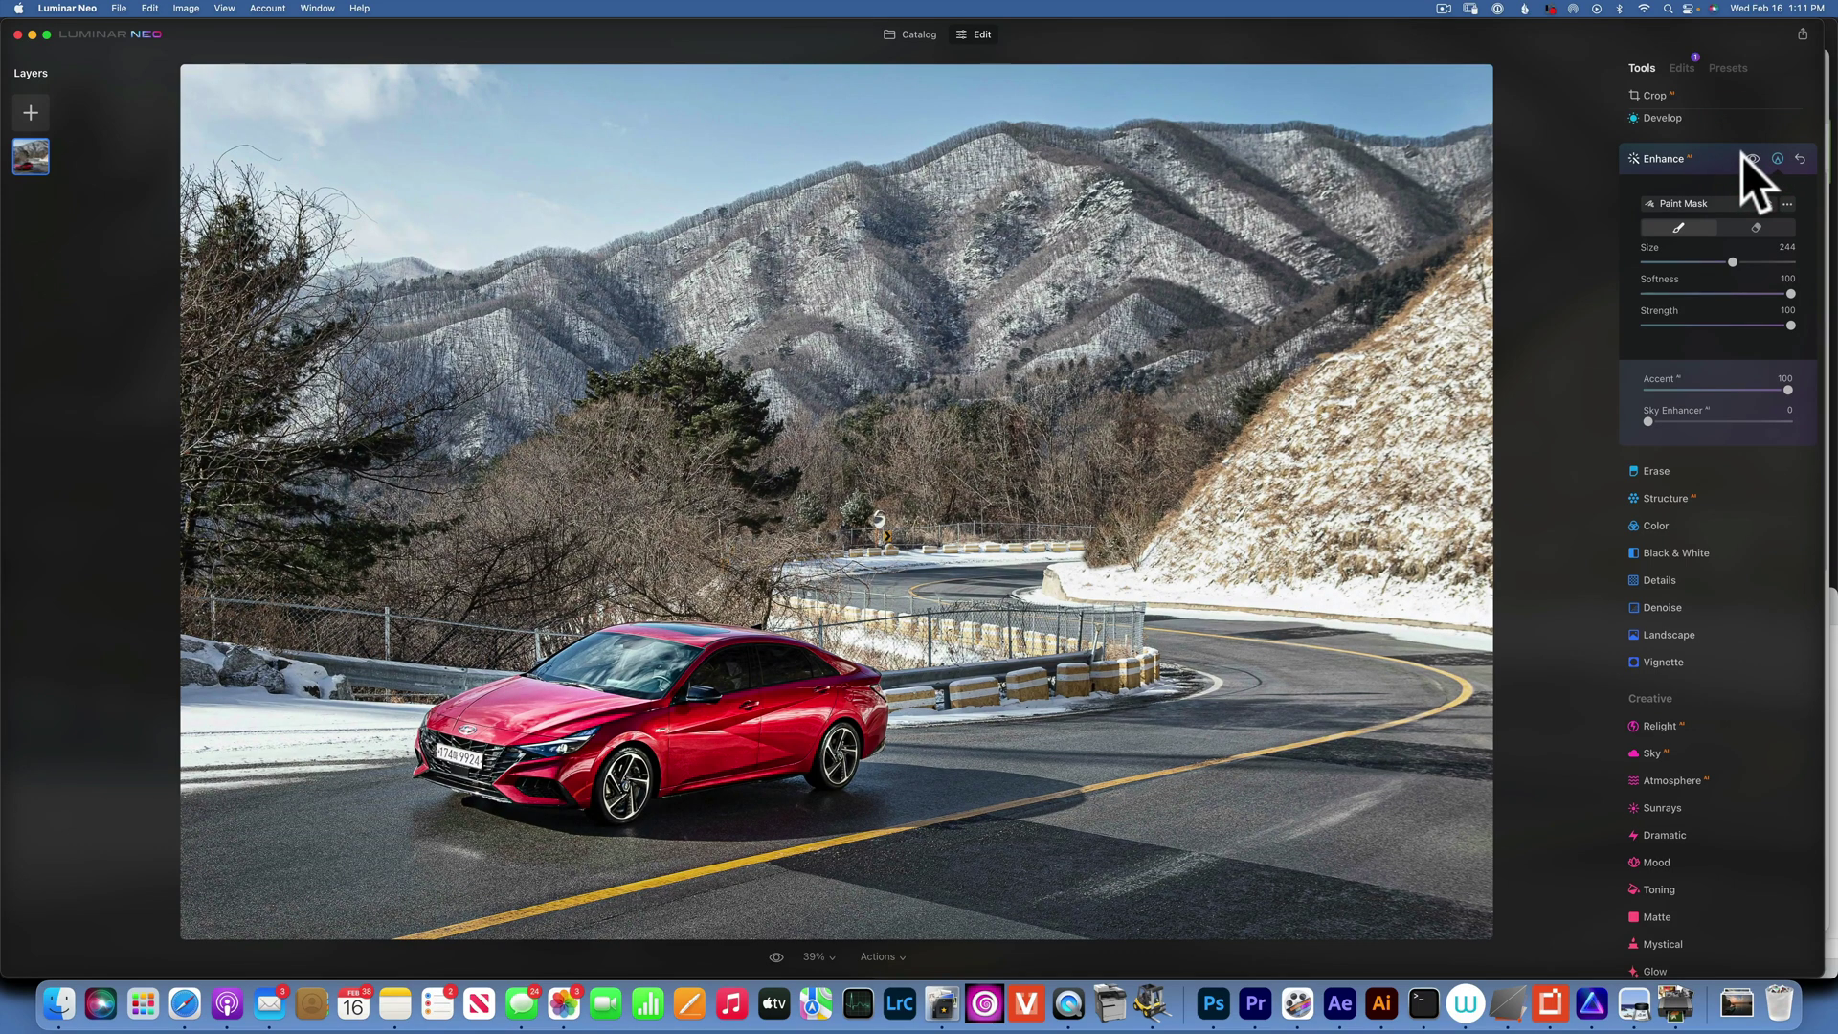
Darken the scene behind the car with Relight Brightness Far at -69, erasing the effect from the car and road with a size 181 mask brush
left_click(1666, 725)
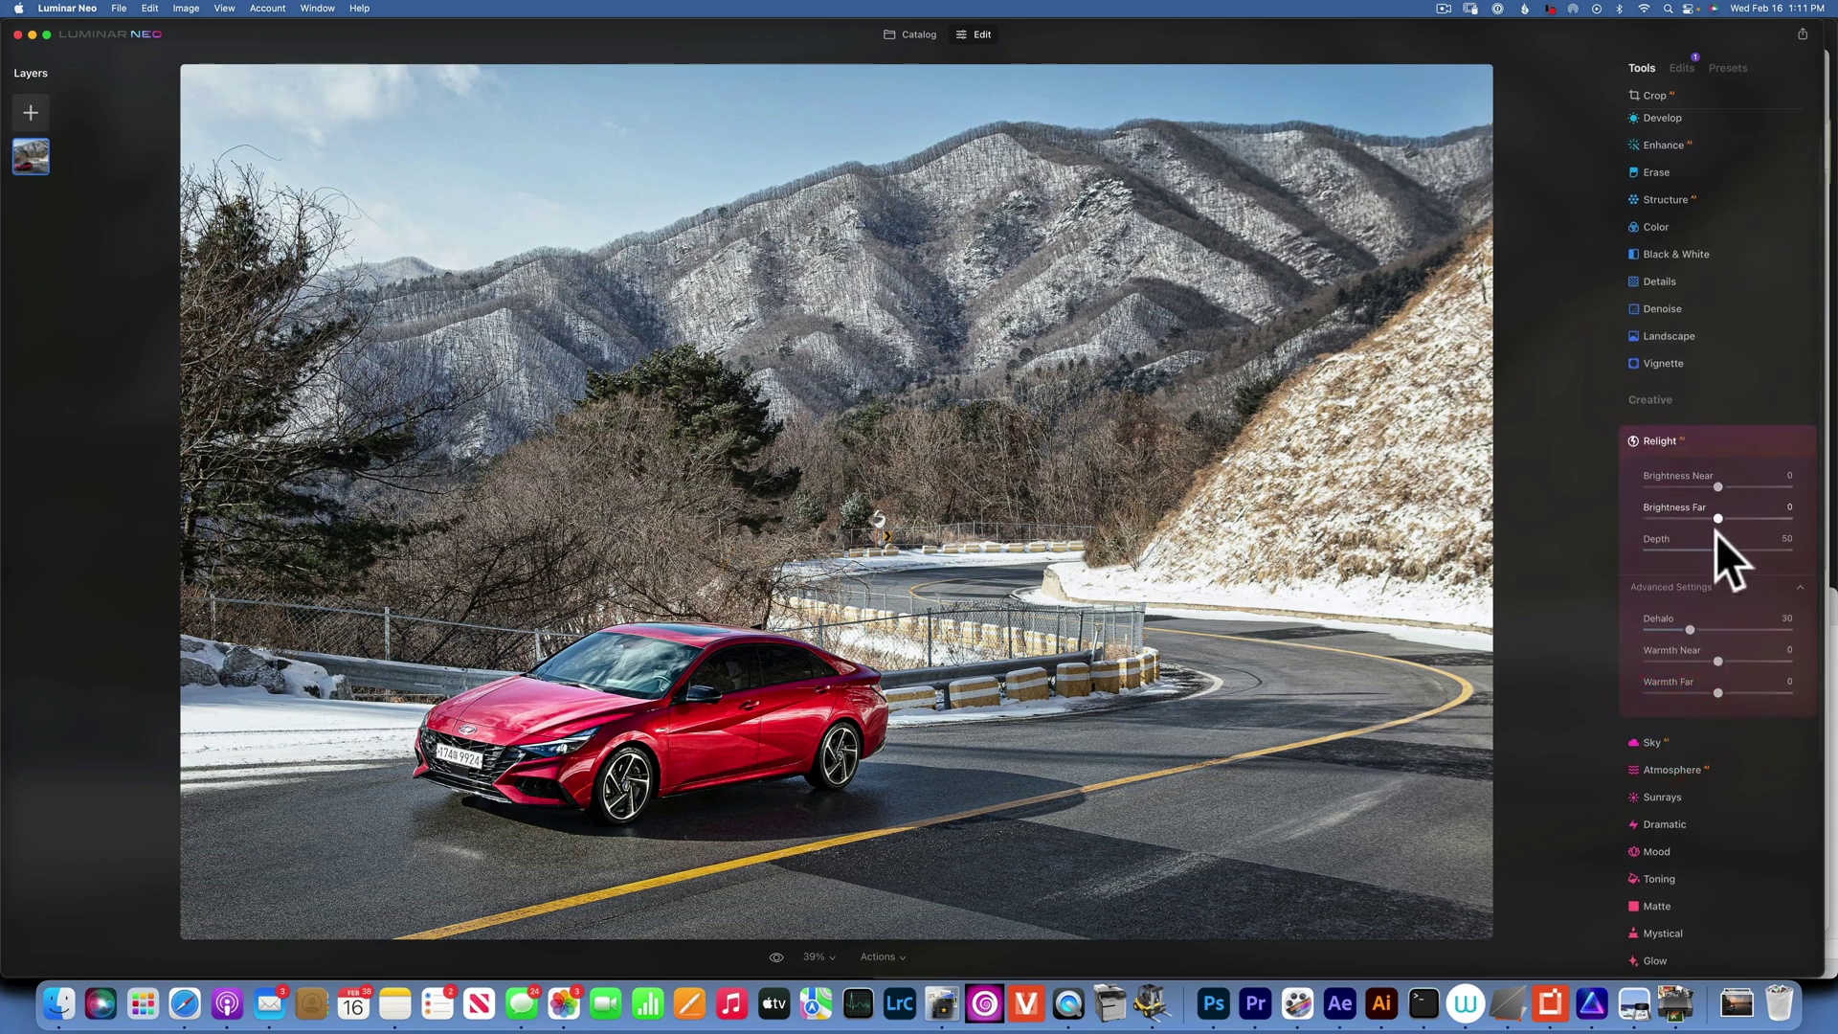
left_click_drag(1718, 517, 1669, 514)
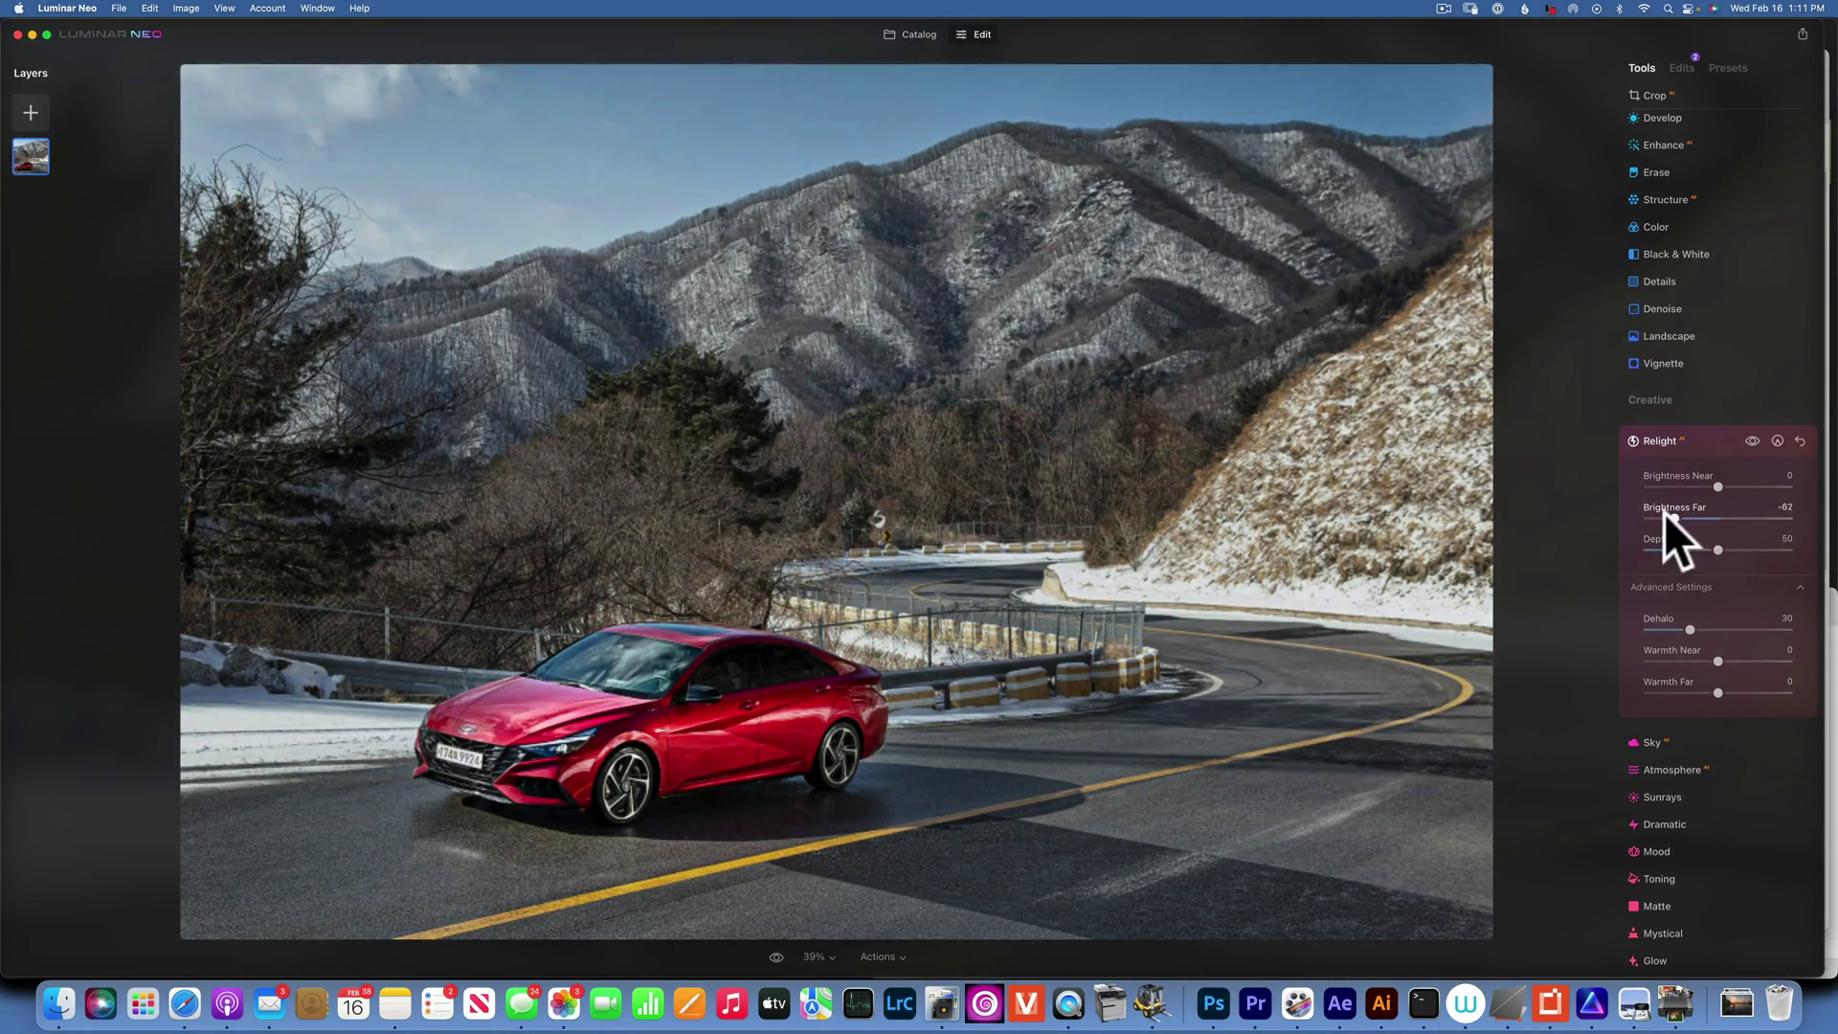
left_click(1778, 440)
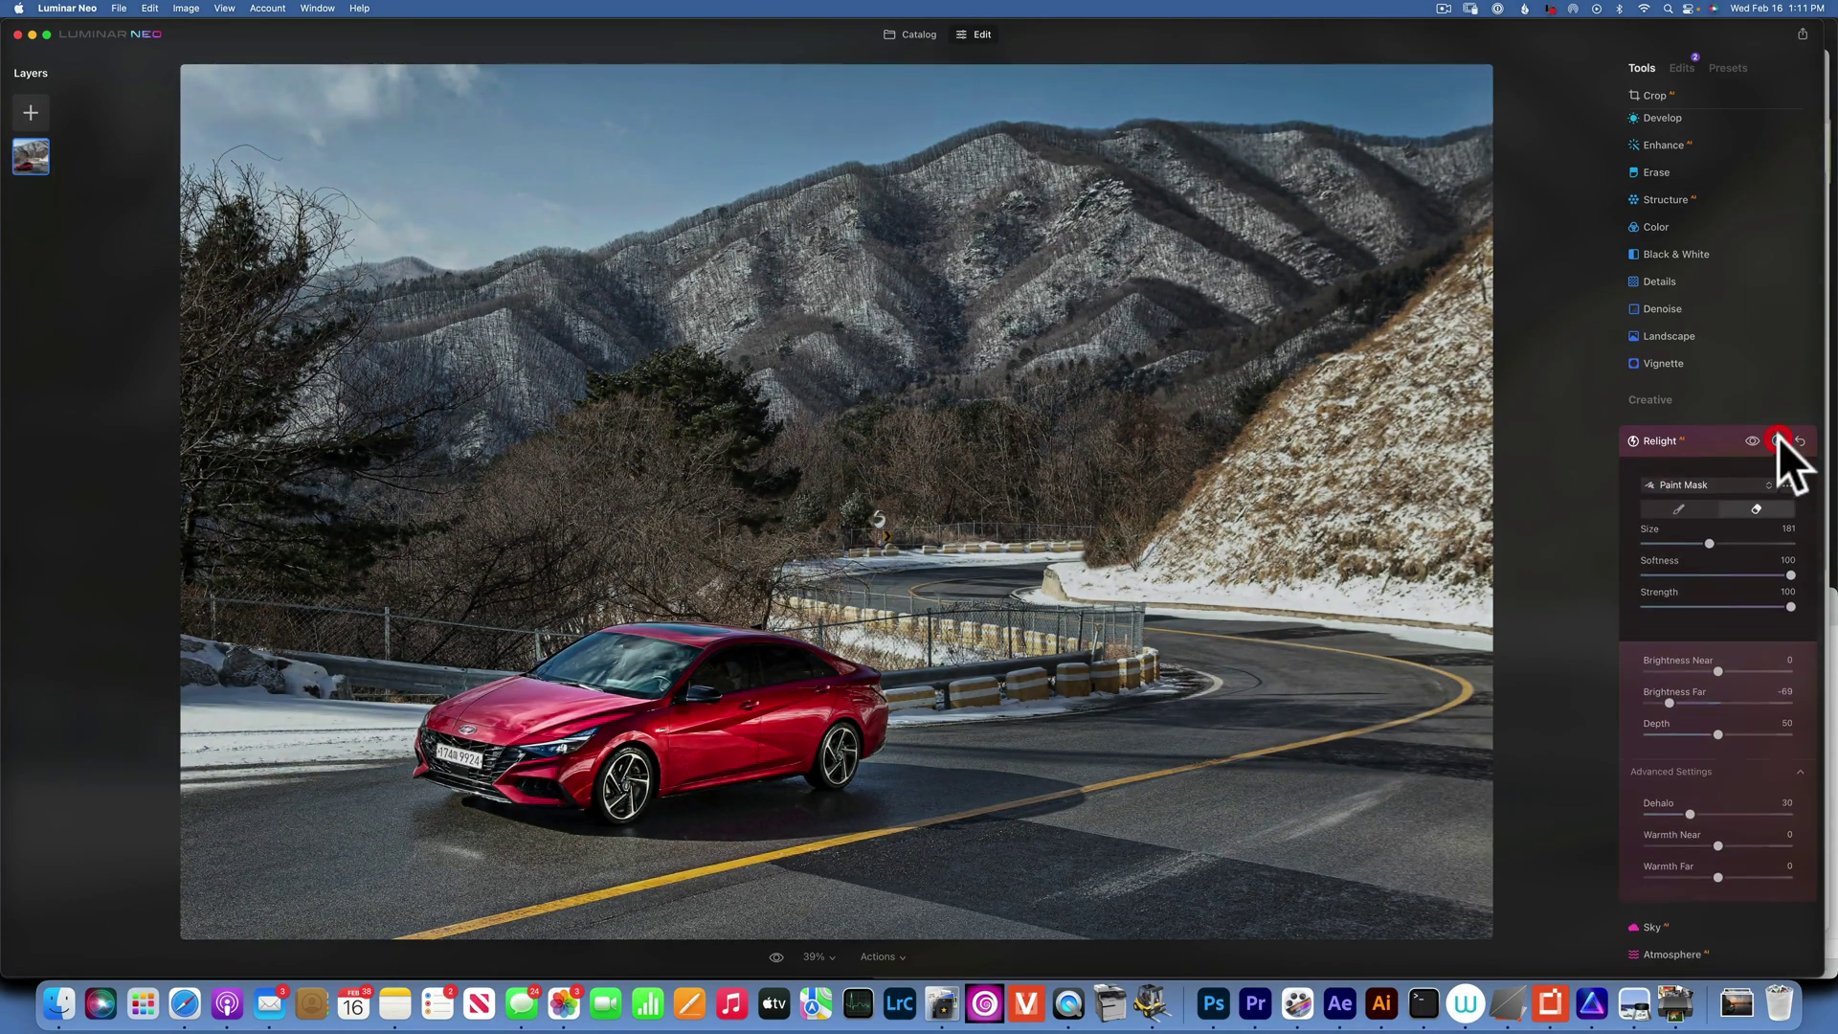
left_click(1757, 509)
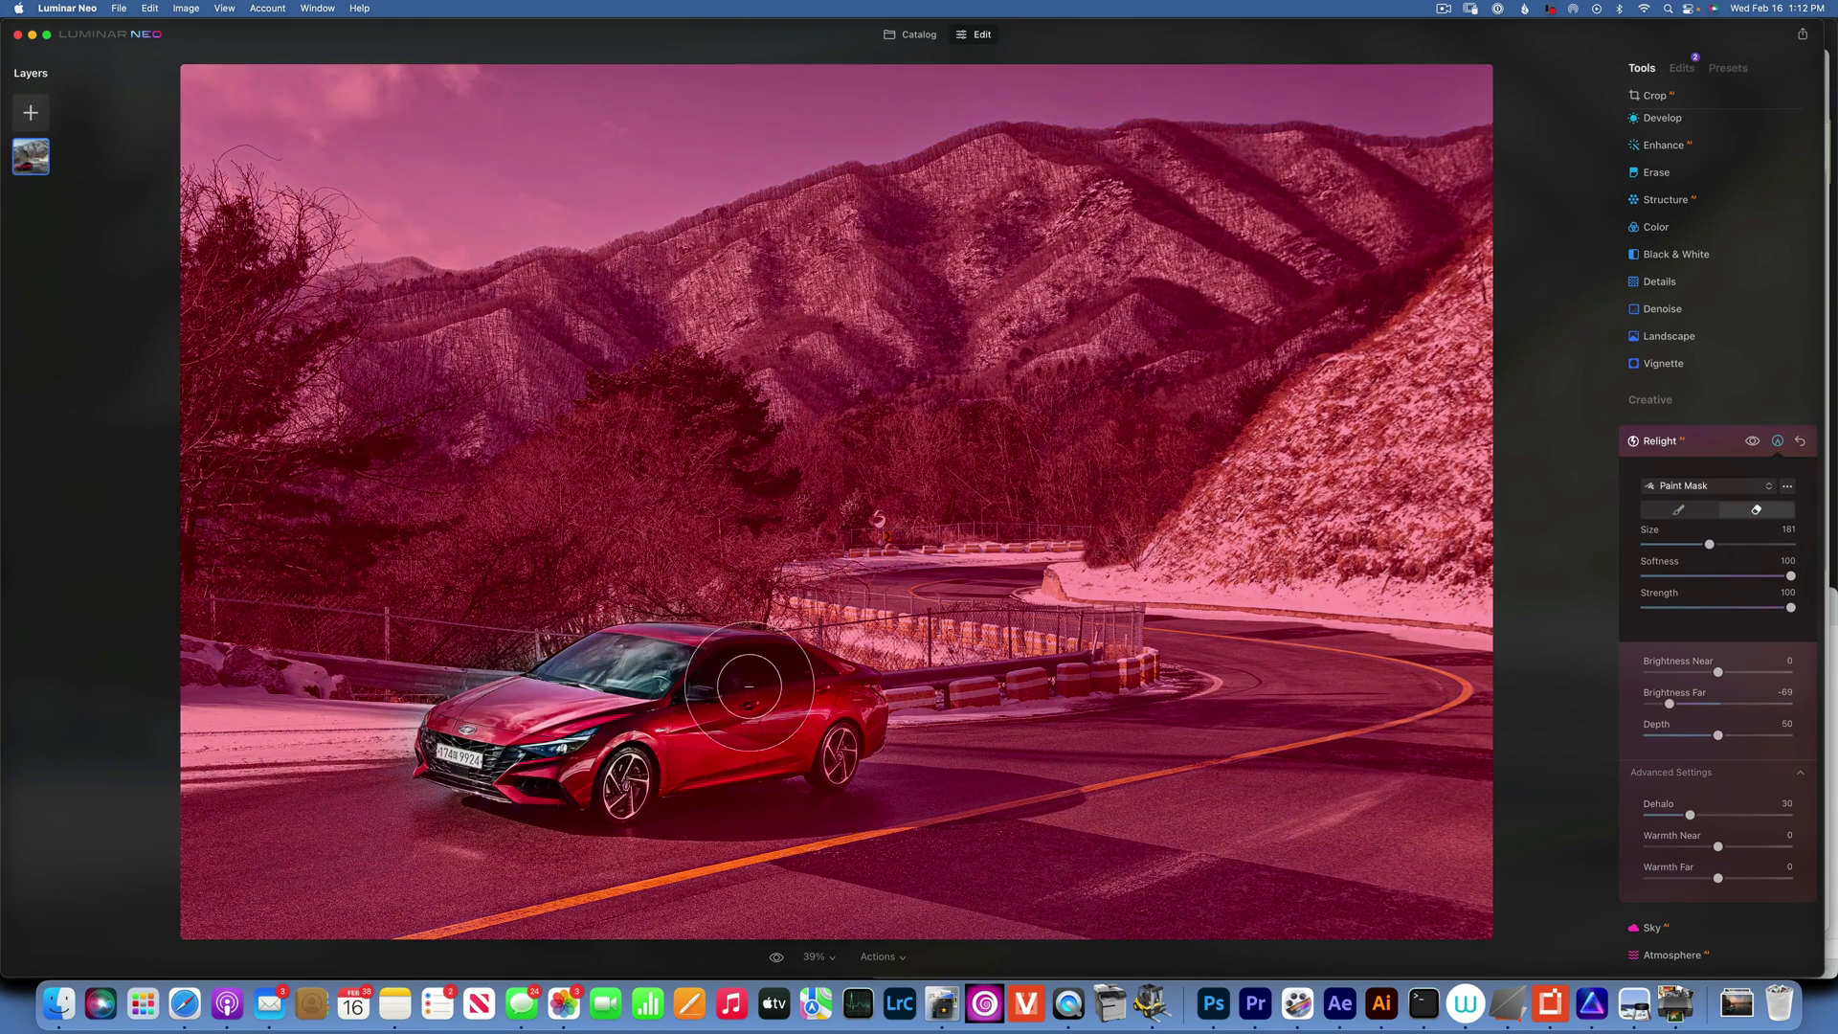
mouse_move(750, 687)
left_mouse_down()
mouse_move(184, 860)
mouse_move(577, 843)
mouse_move(571, 866)
mouse_move(413, 923)
mouse_move(489, 885)
left_mouse_up()
mouse_move(1196, 794)
left_mouse_down()
mouse_move(976, 821)
mouse_move(1027, 765)
mouse_move(1259, 698)
left_mouse_up()
left_click_drag(1359, 783, 1223, 656)
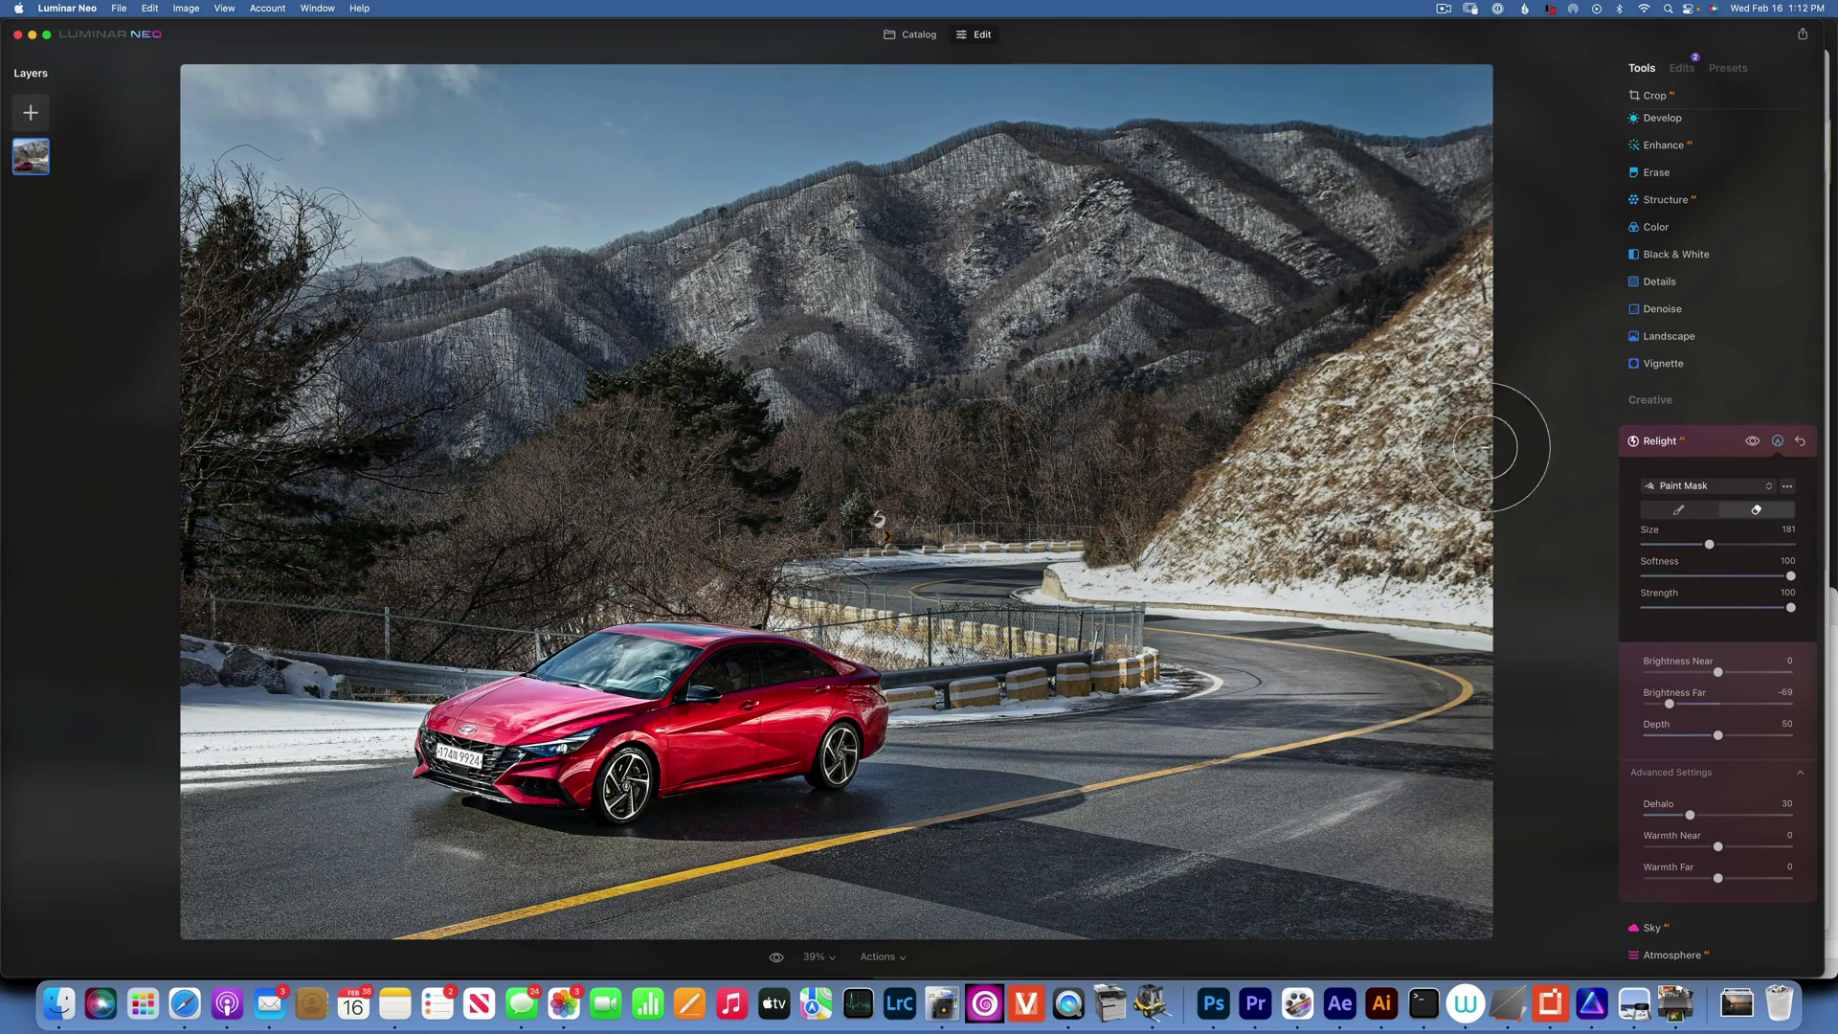
left_click(777, 957)
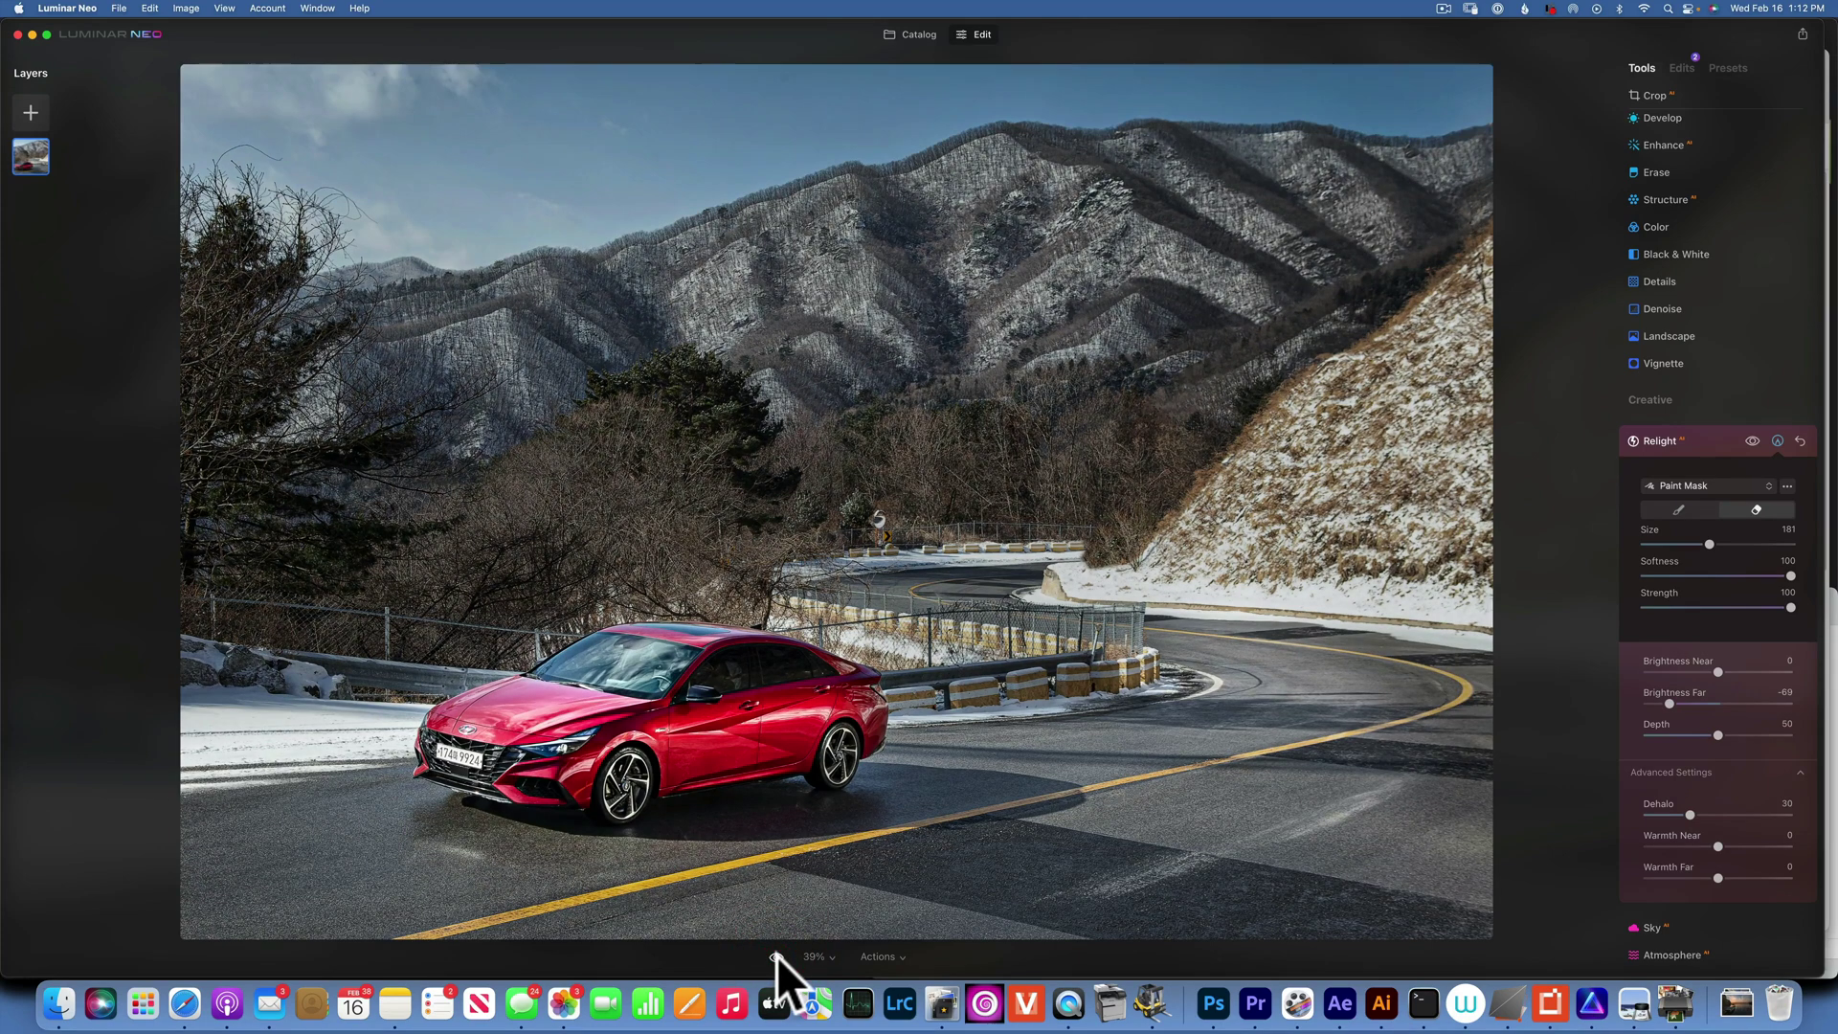
left_click(777, 955)
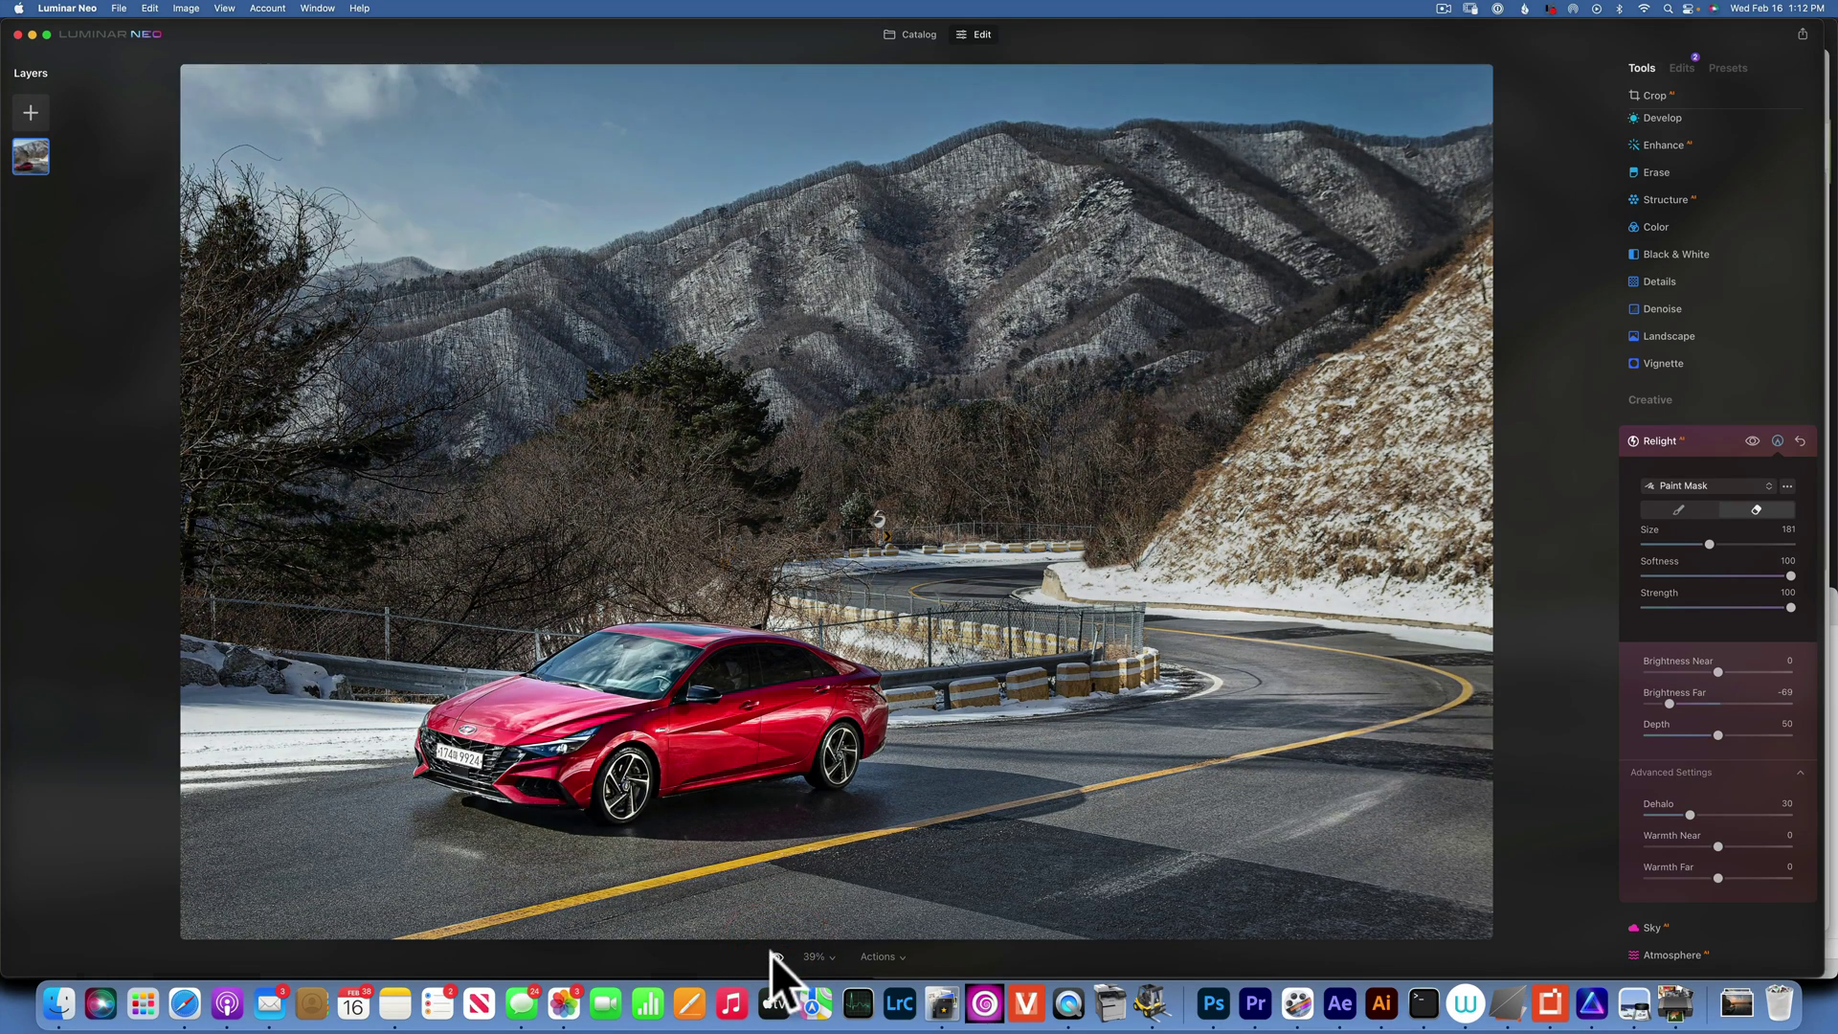
Return to the catalog and open the sunlit forest photo for editing
left_click(917, 33)
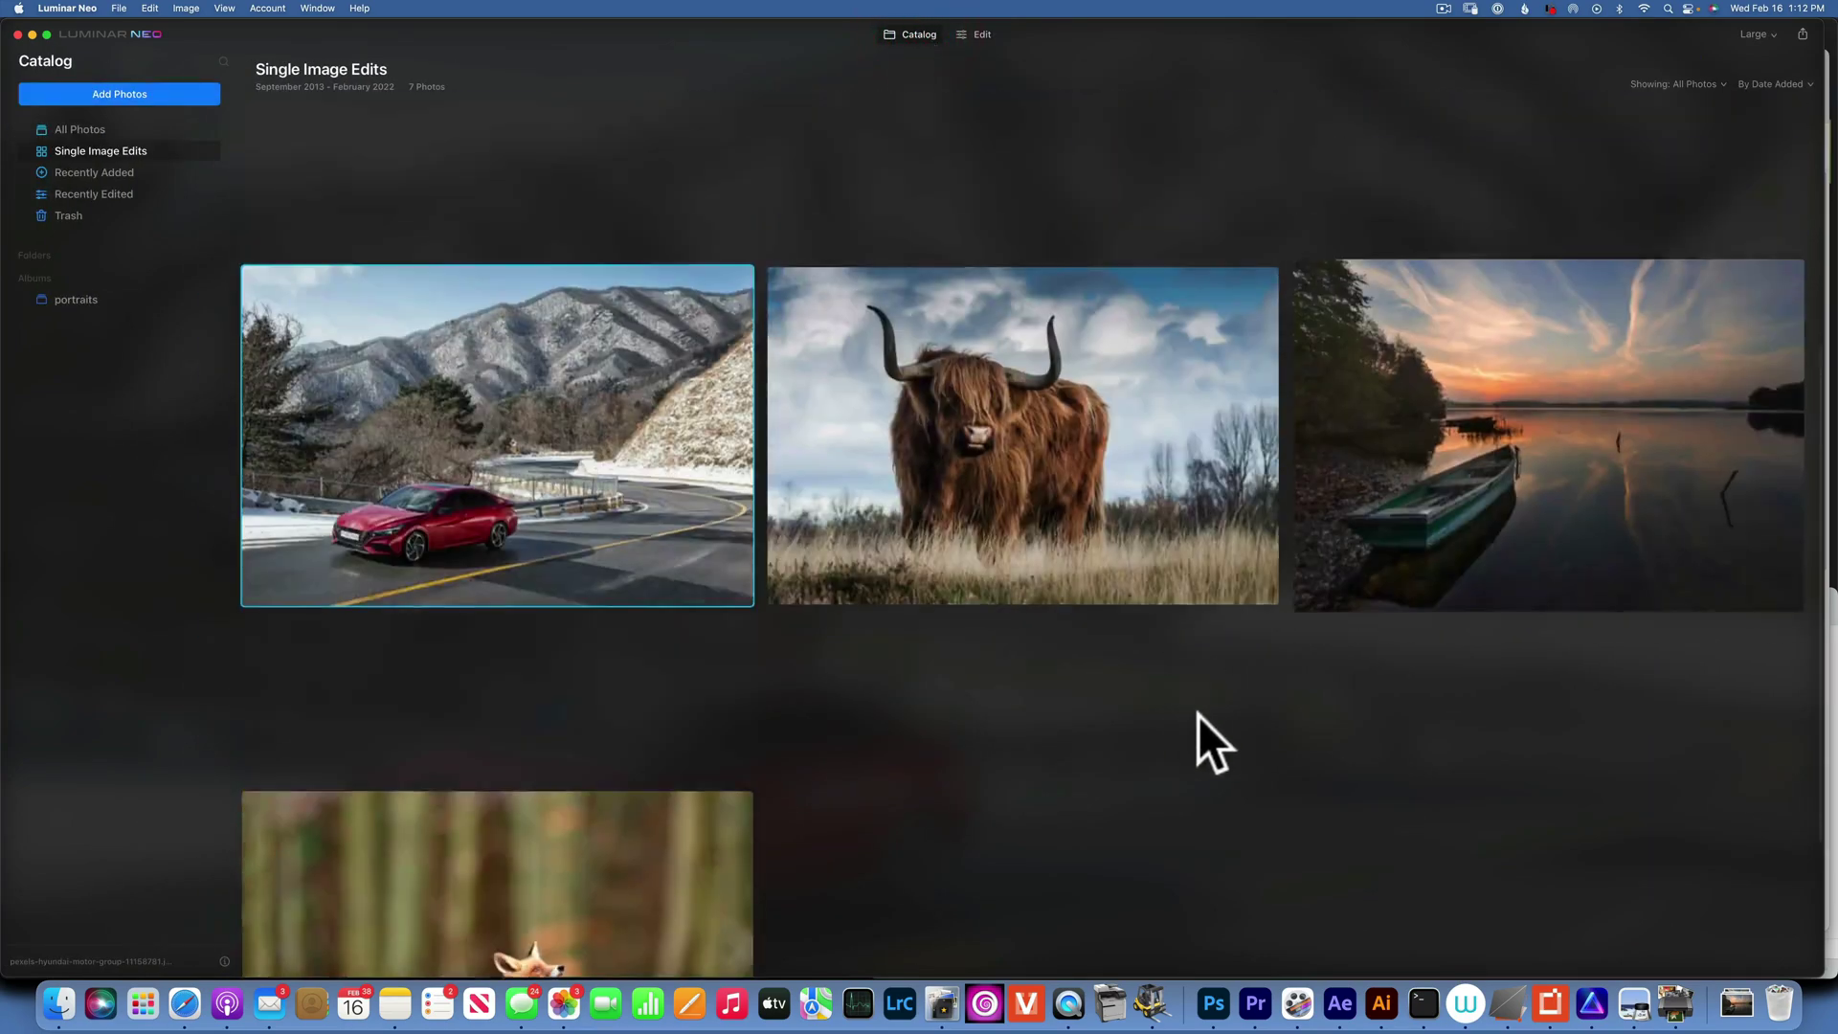
scroll(1198, 715, "up", 5)
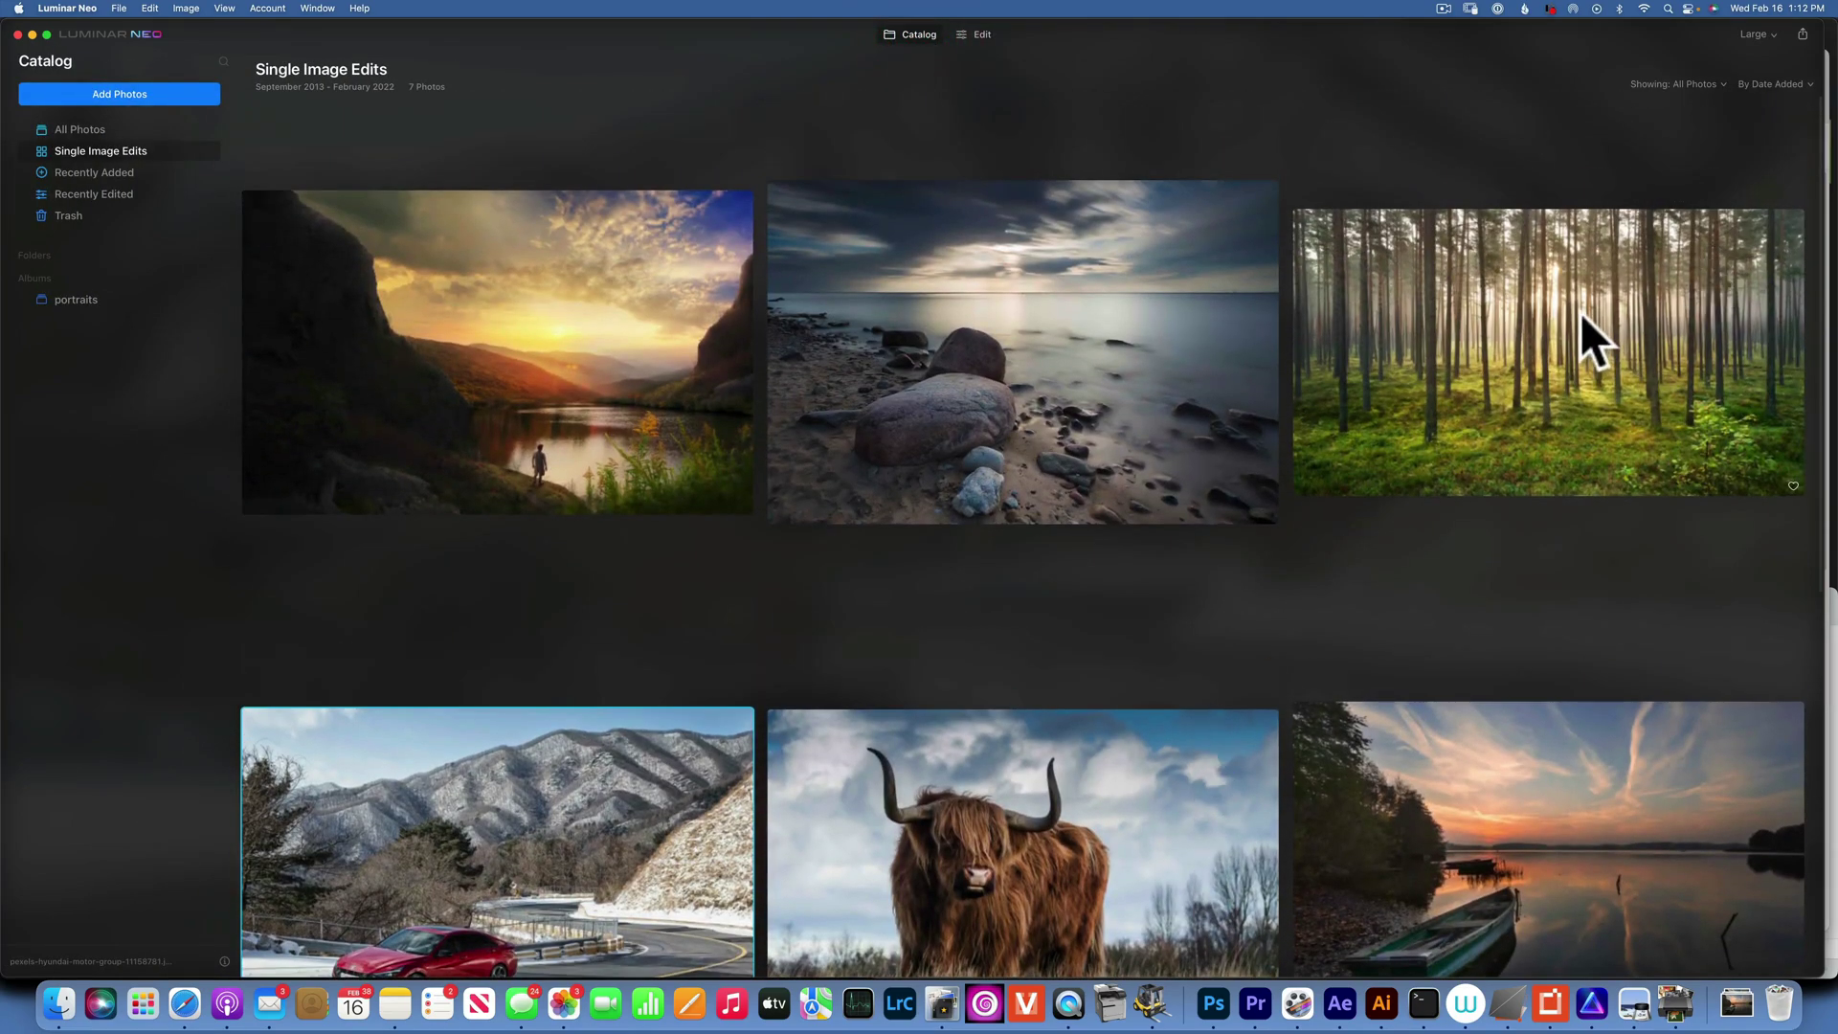
double_click(1579, 311)
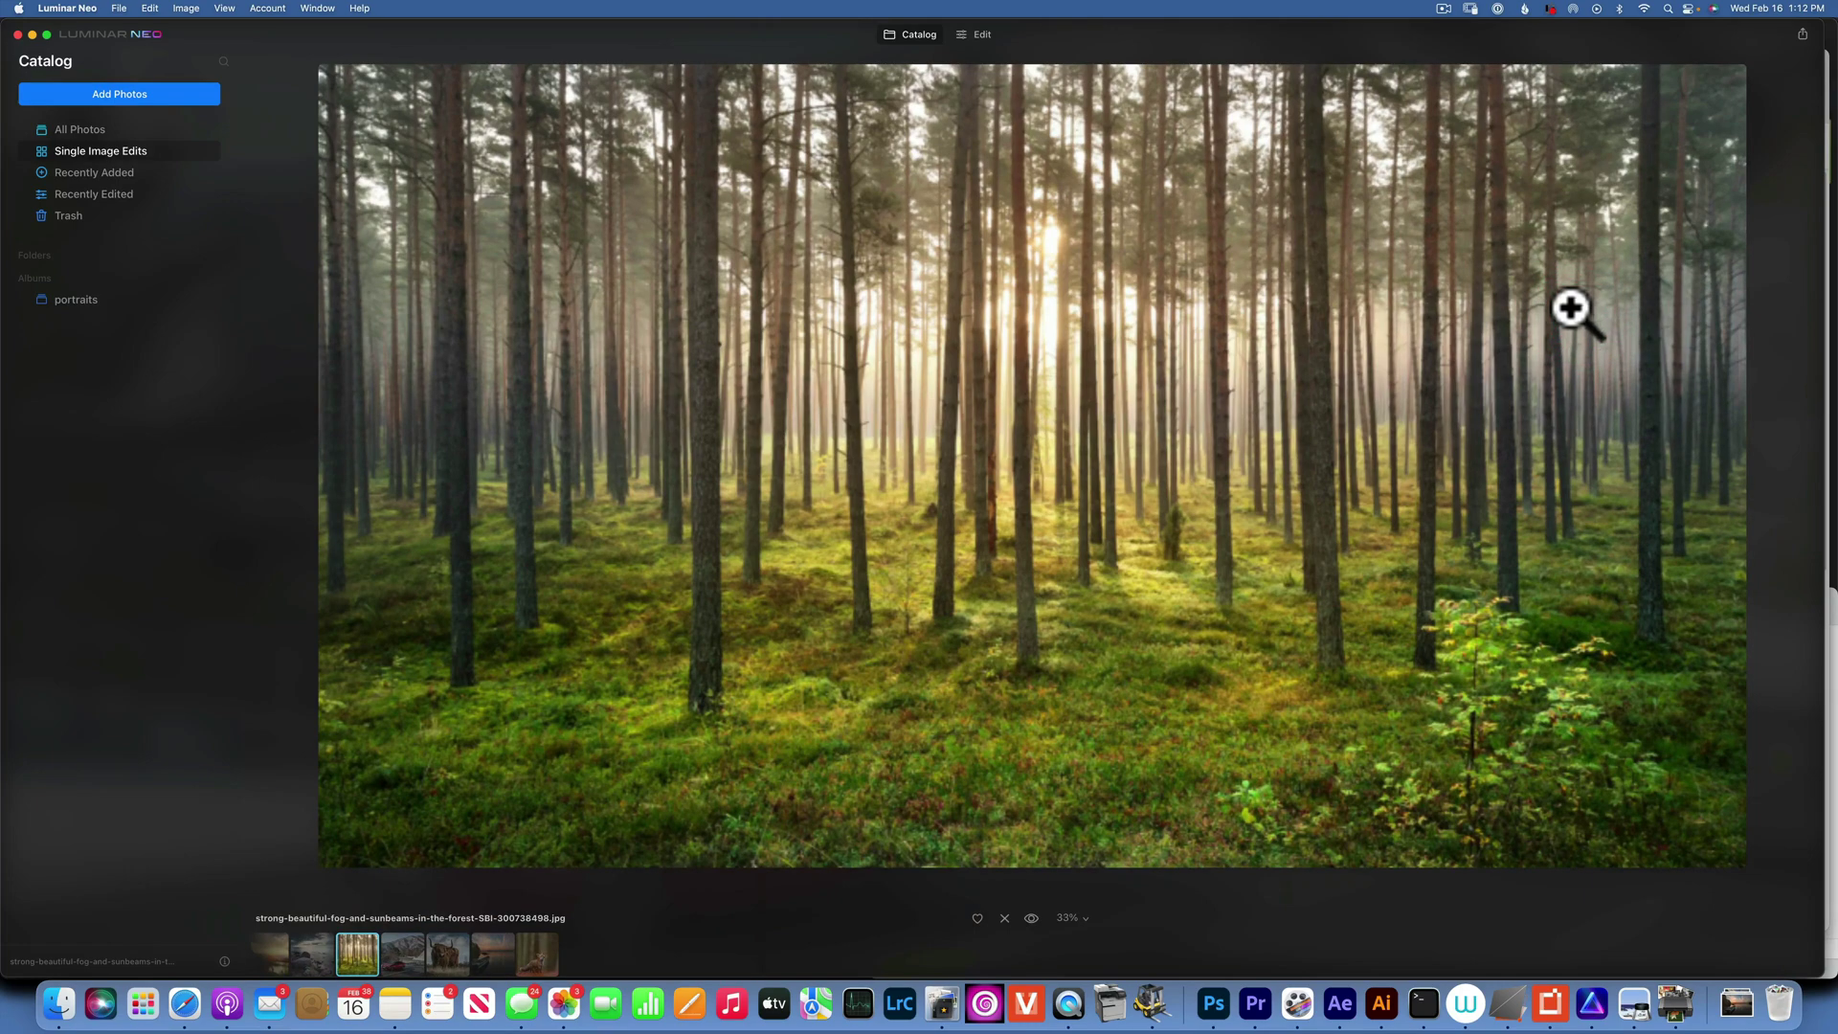
left_click(982, 34)
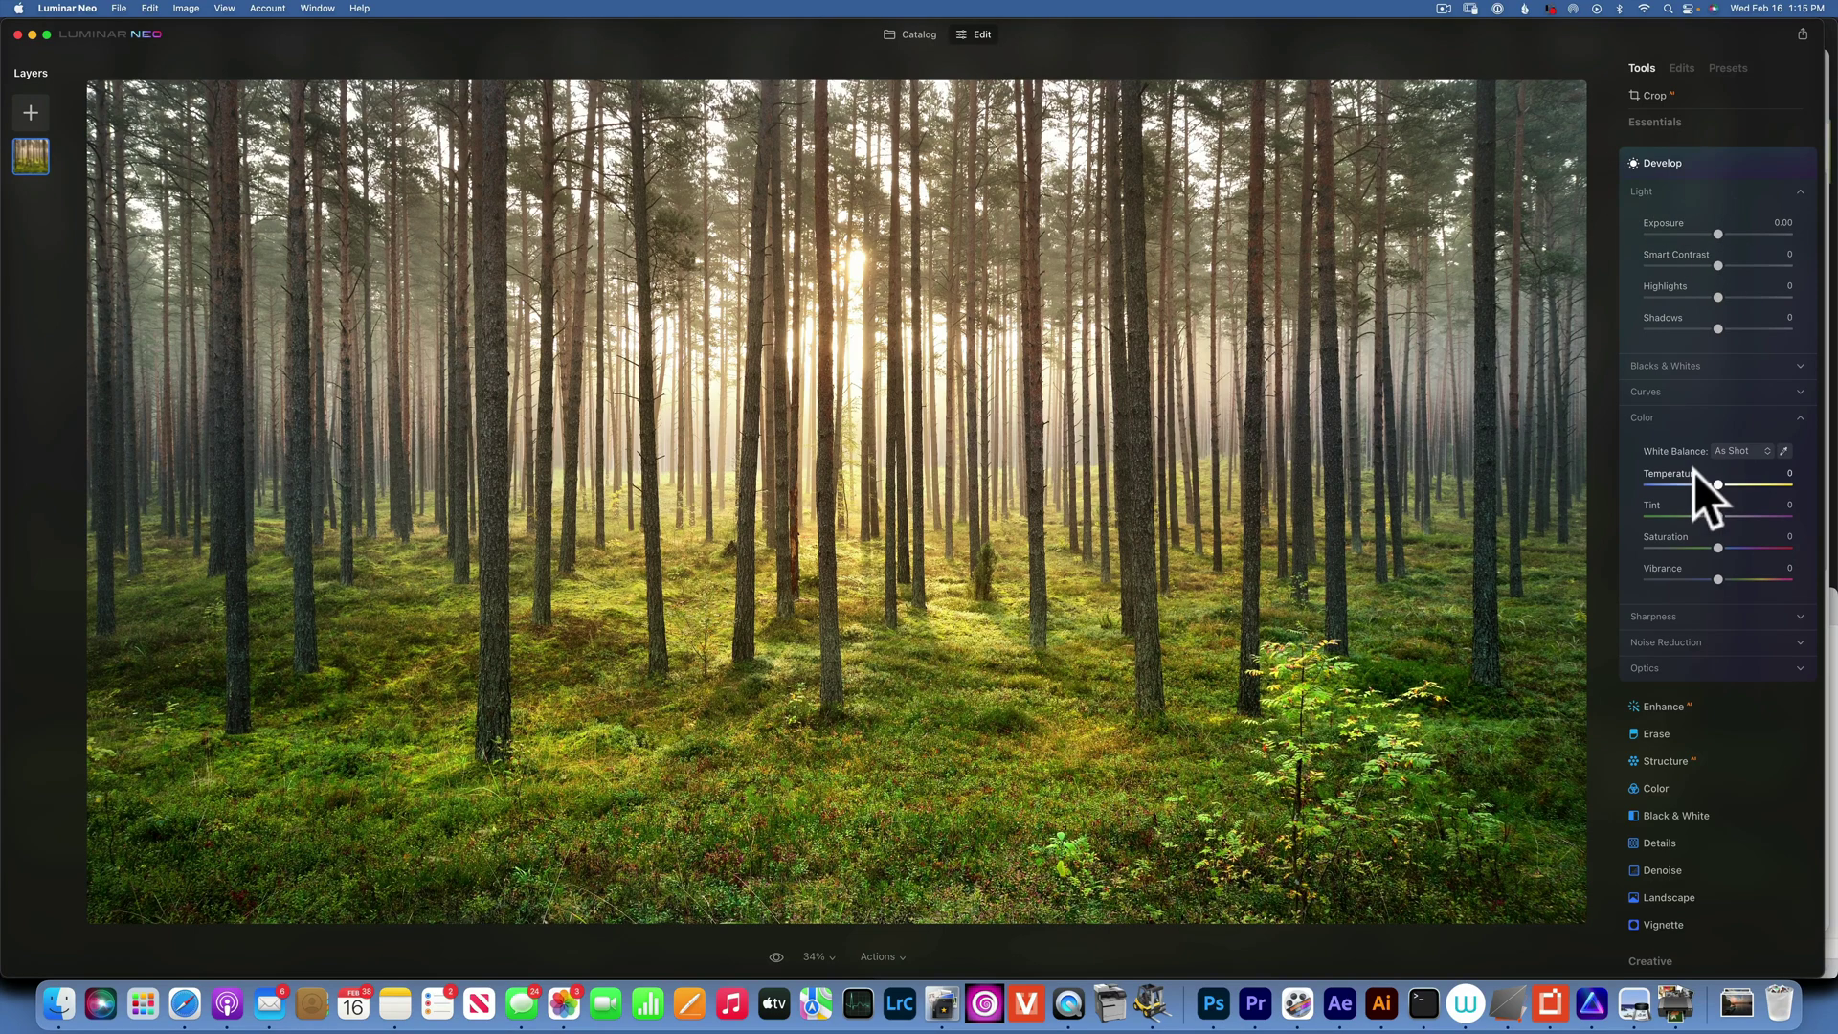
Apply Enhance to the forest photo with Accent at 100
scroll(1693, 471, "down", 5)
left_click(1686, 448)
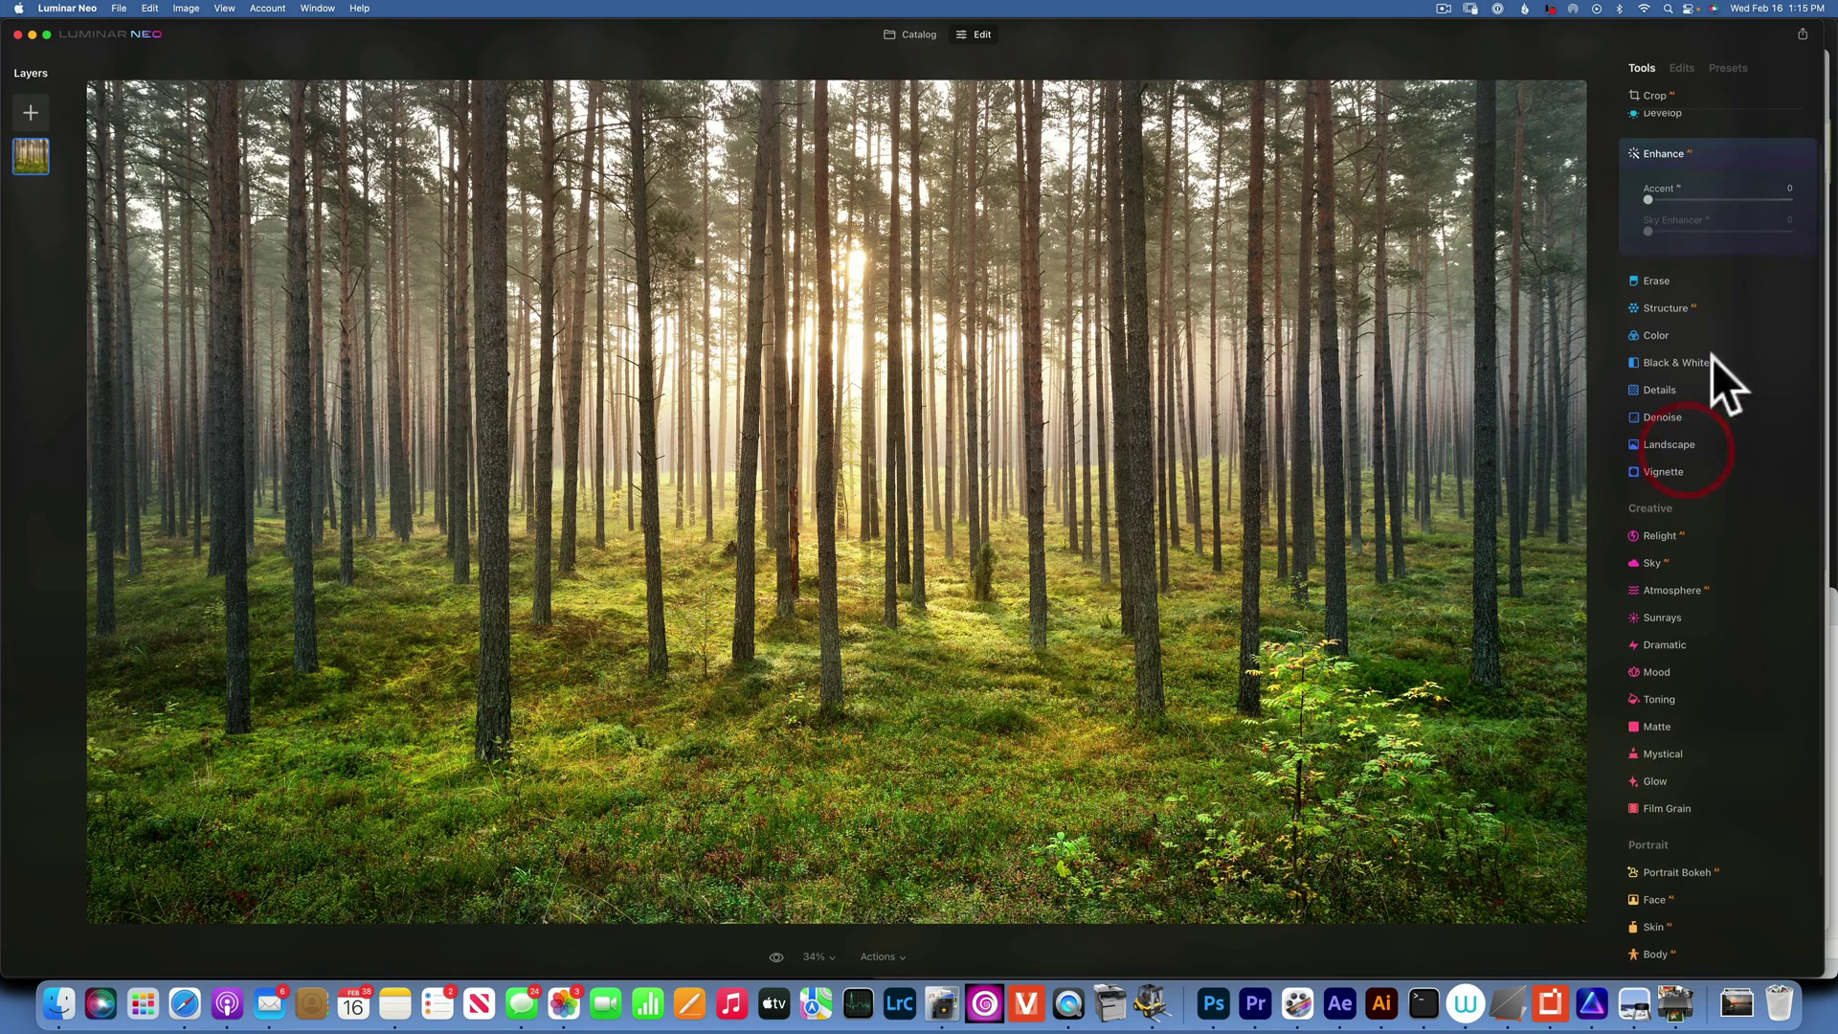
left_click_drag(1649, 198, 1827, 213)
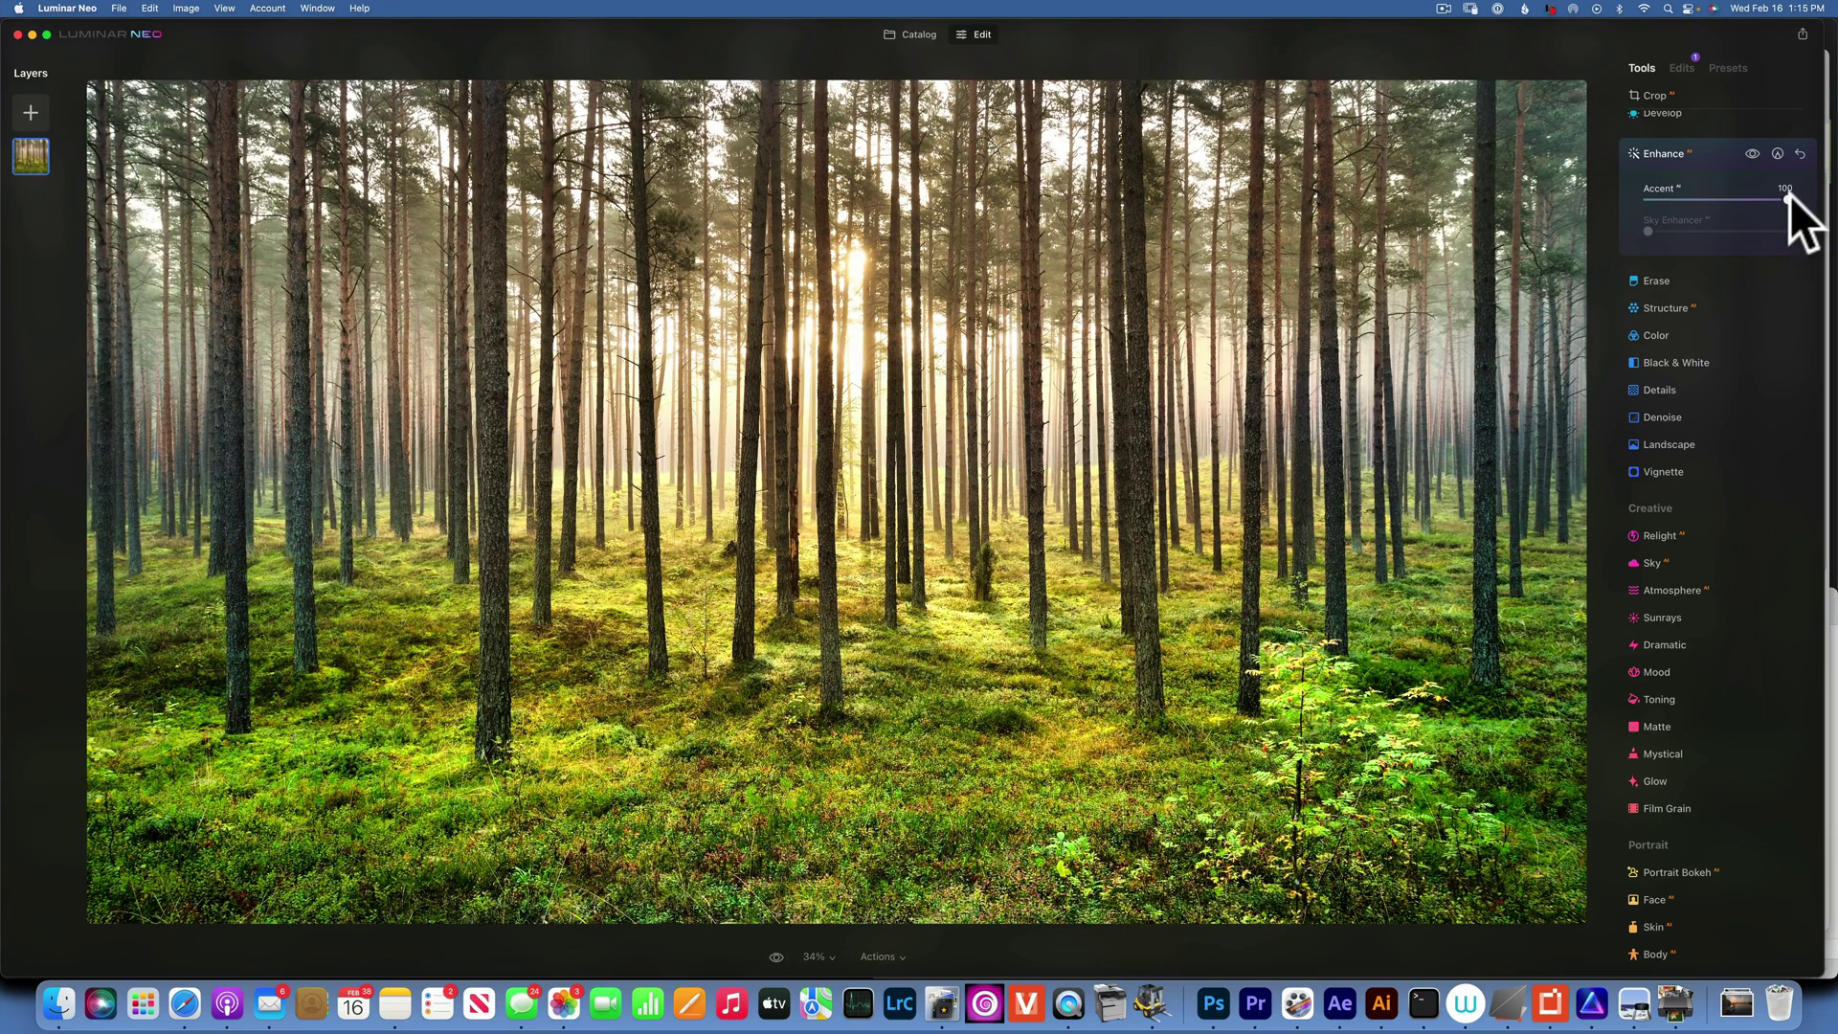
Erase the Enhance effect from the grassy foreground of the forest with a size 316 mask brush
left_click(1777, 153)
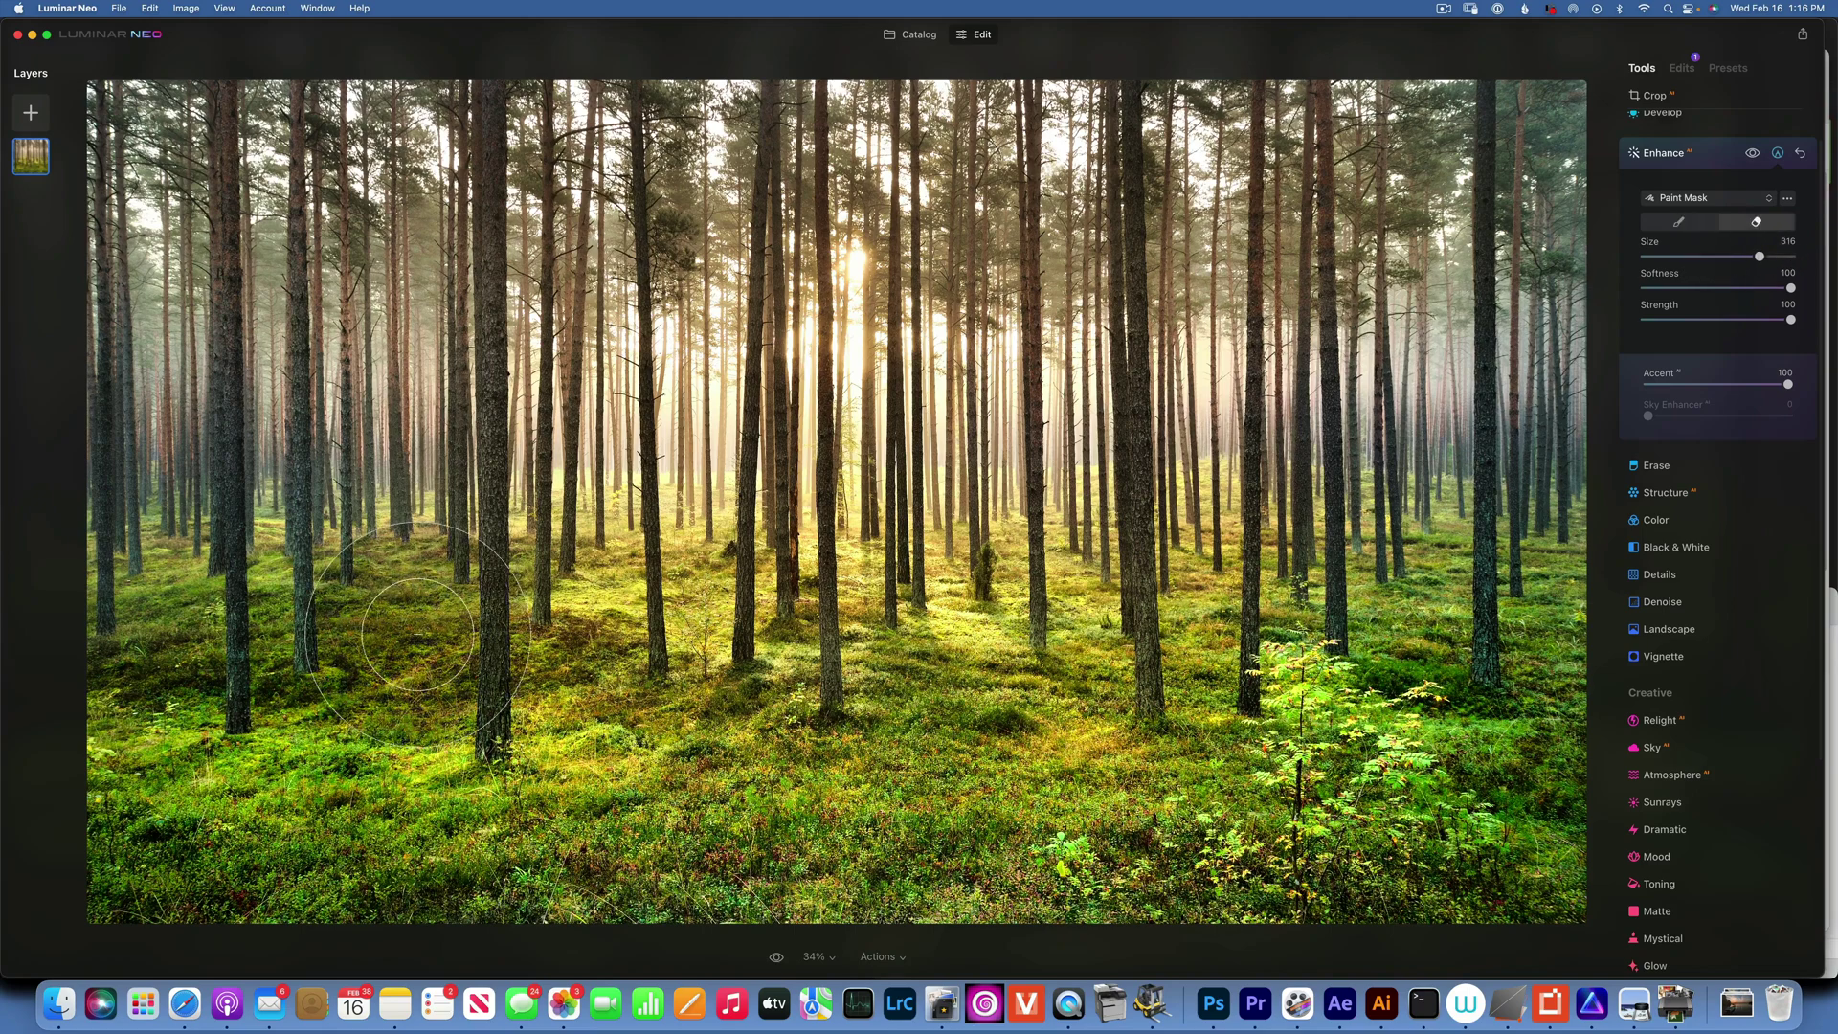
left_click_drag(86, 631, 582, 867)
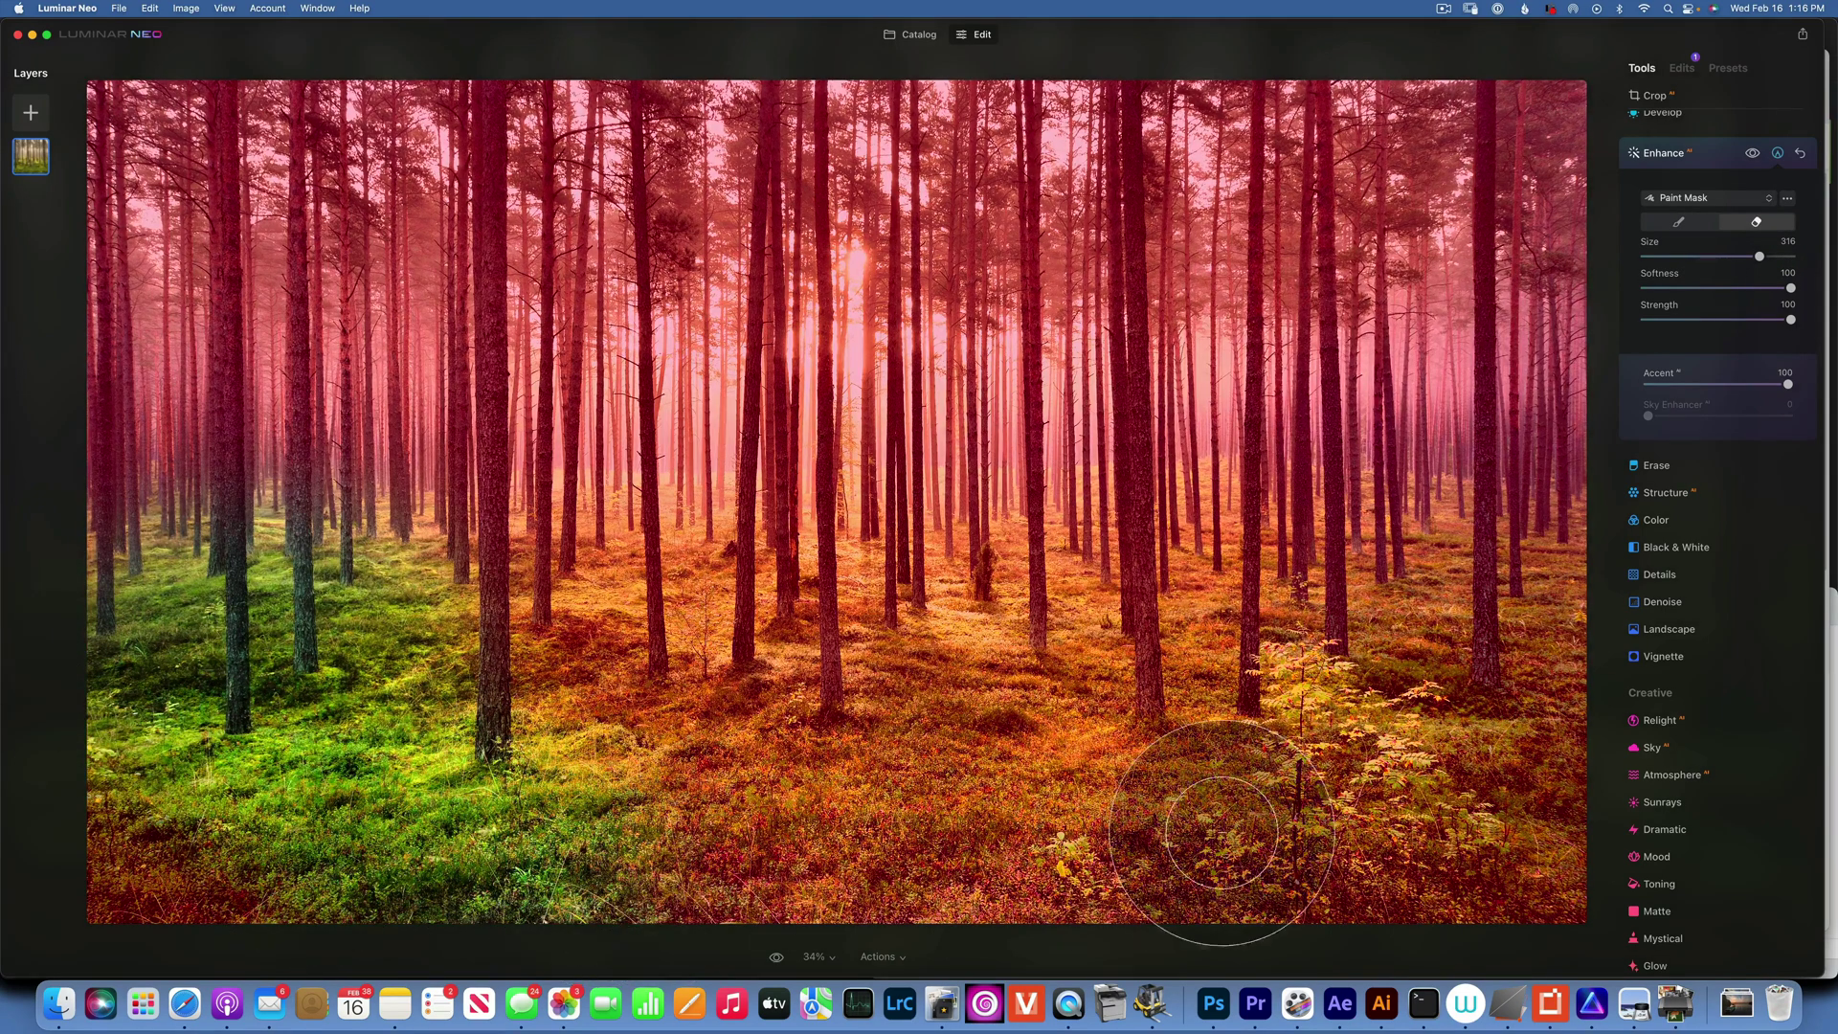
left_click_drag(1194, 835, 1440, 867)
mouse_move(138, 809)
left_mouse_down()
mouse_move(263, 897)
mouse_move(394, 897)
mouse_move(357, 840)
mouse_move(663, 832)
left_mouse_up()
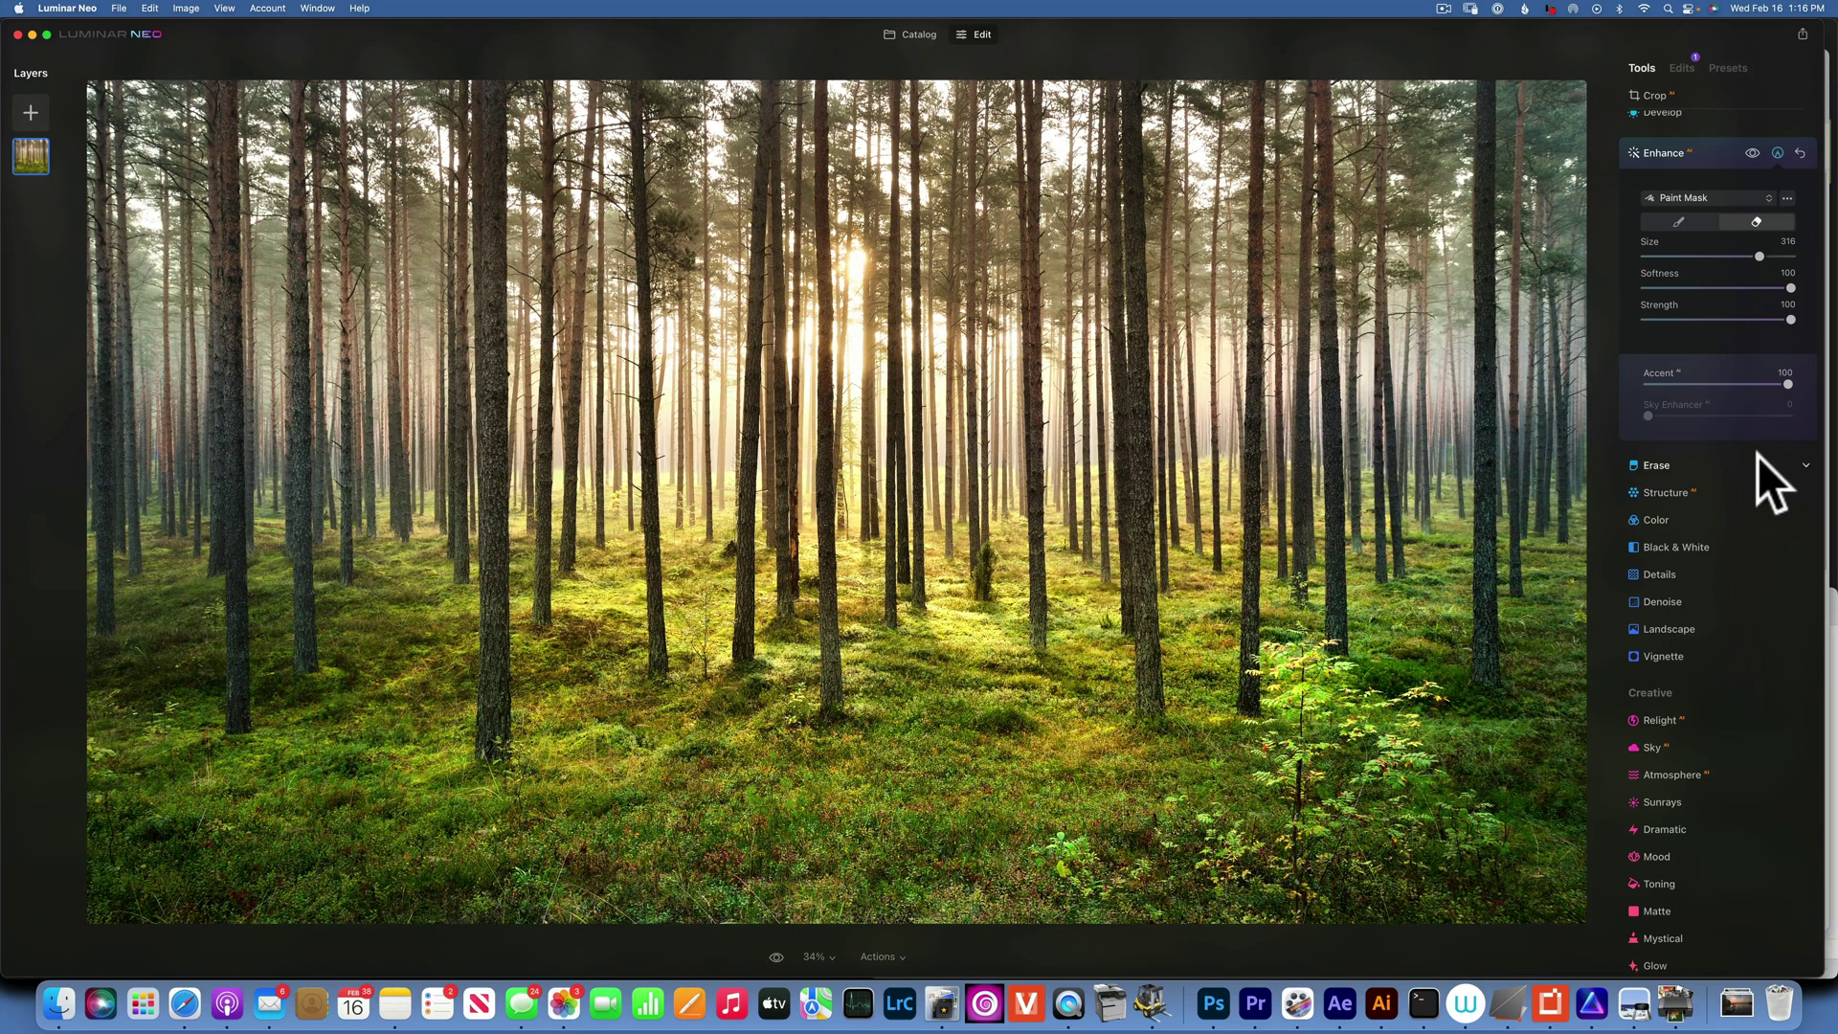
Add a Mystical effect to the forest photo with Amount at 31
scroll(1760, 458, "down", 5)
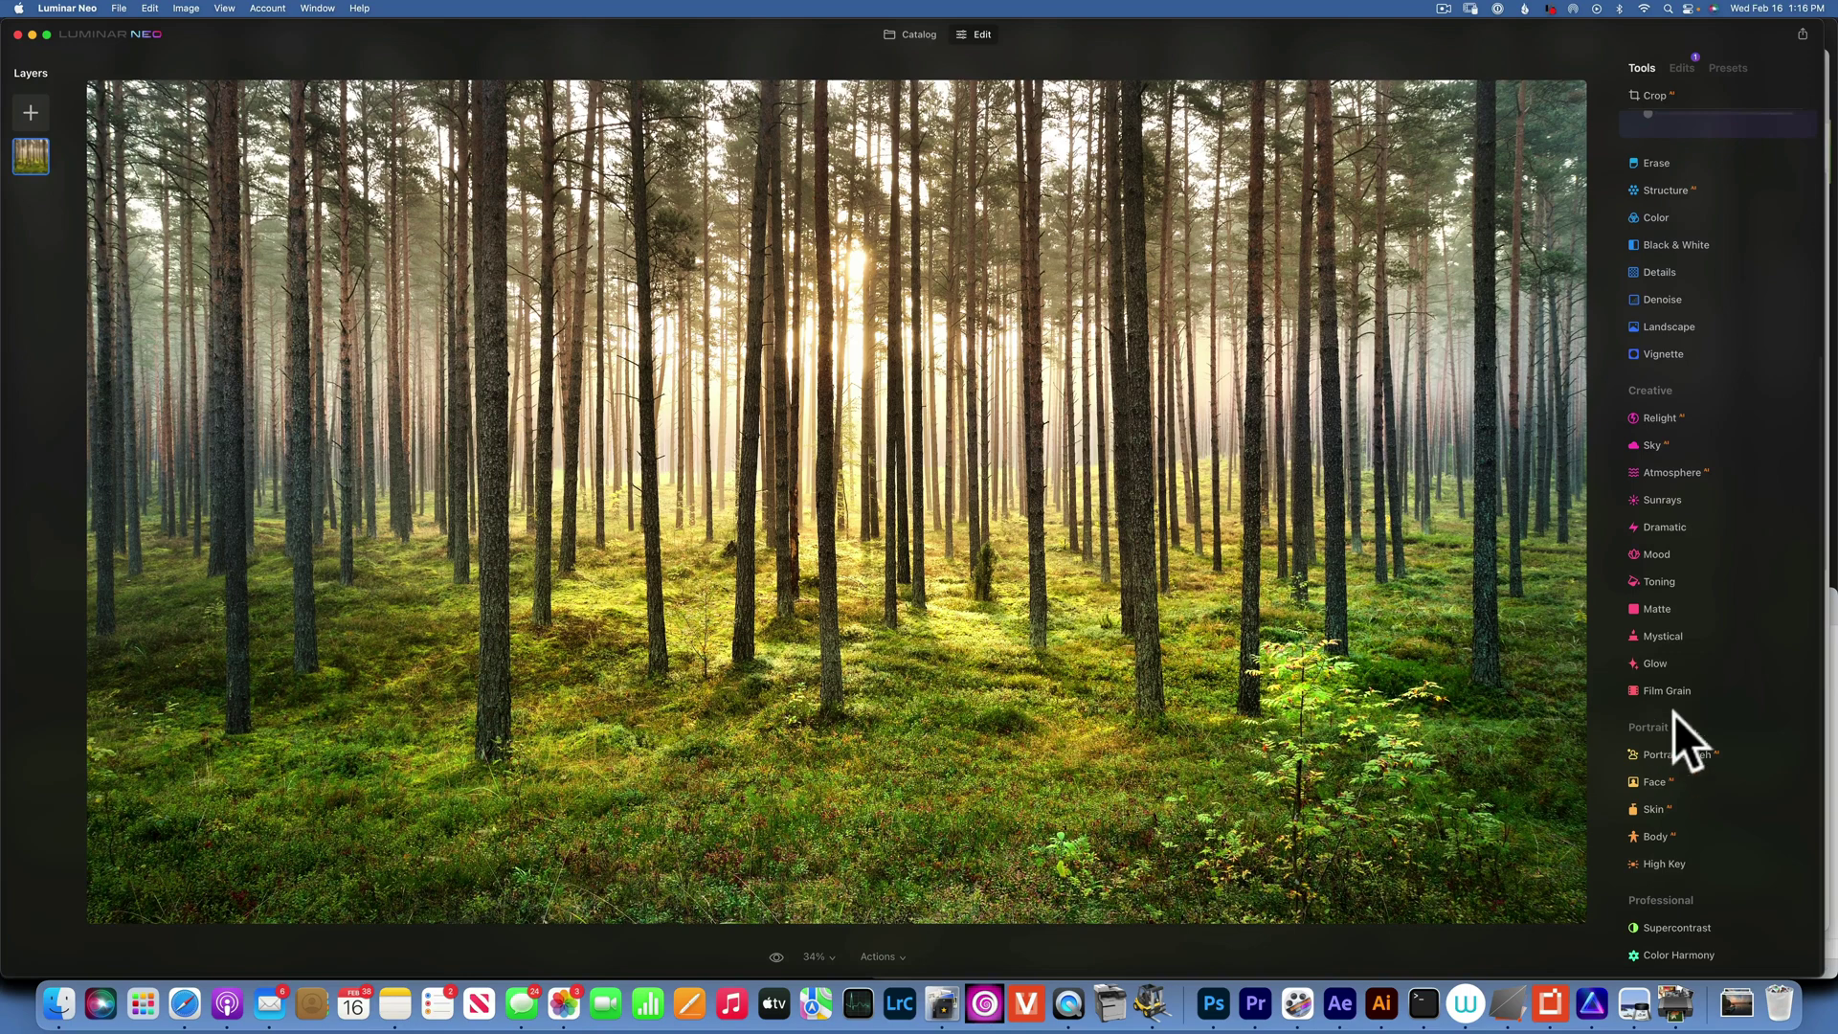
left_click(1656, 635)
left_click_drag(1647, 673, 1695, 673)
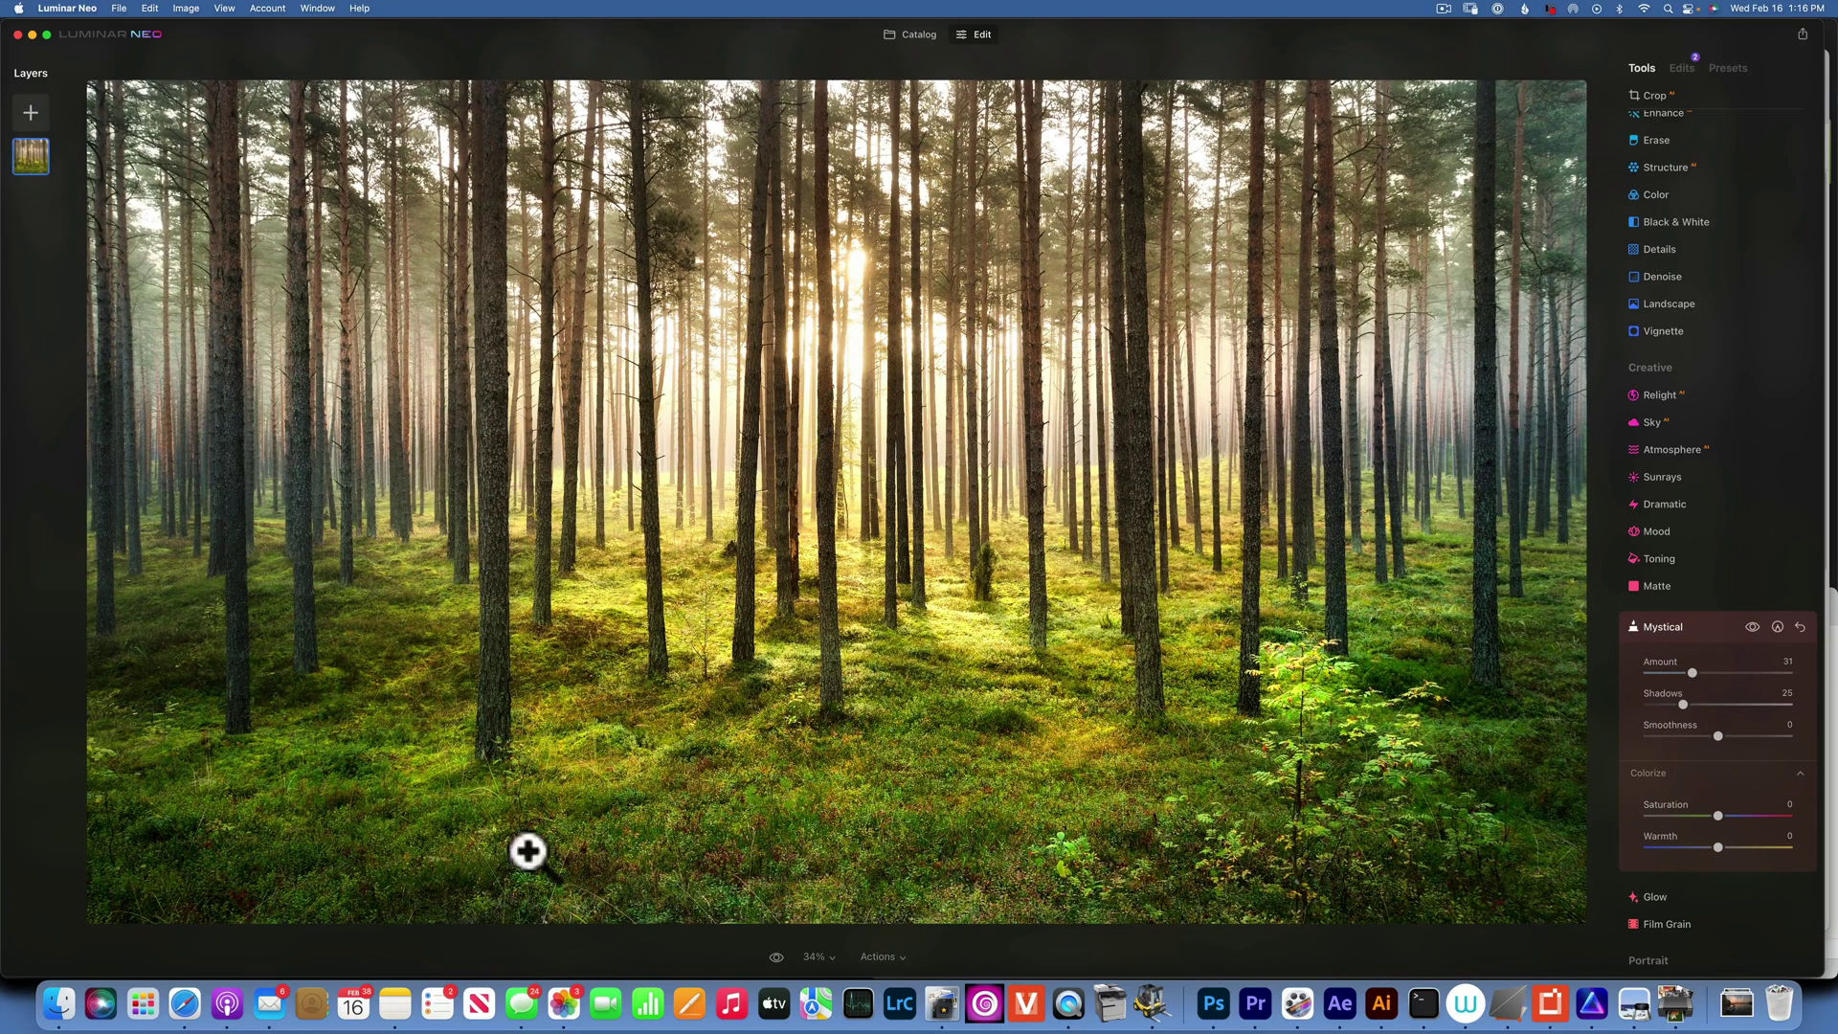
Darken the near forest floor with Relight Brightness Near at -33, painting the effect across the foreground with a size 541 mask brush
scroll(1749, 335, "down", 5)
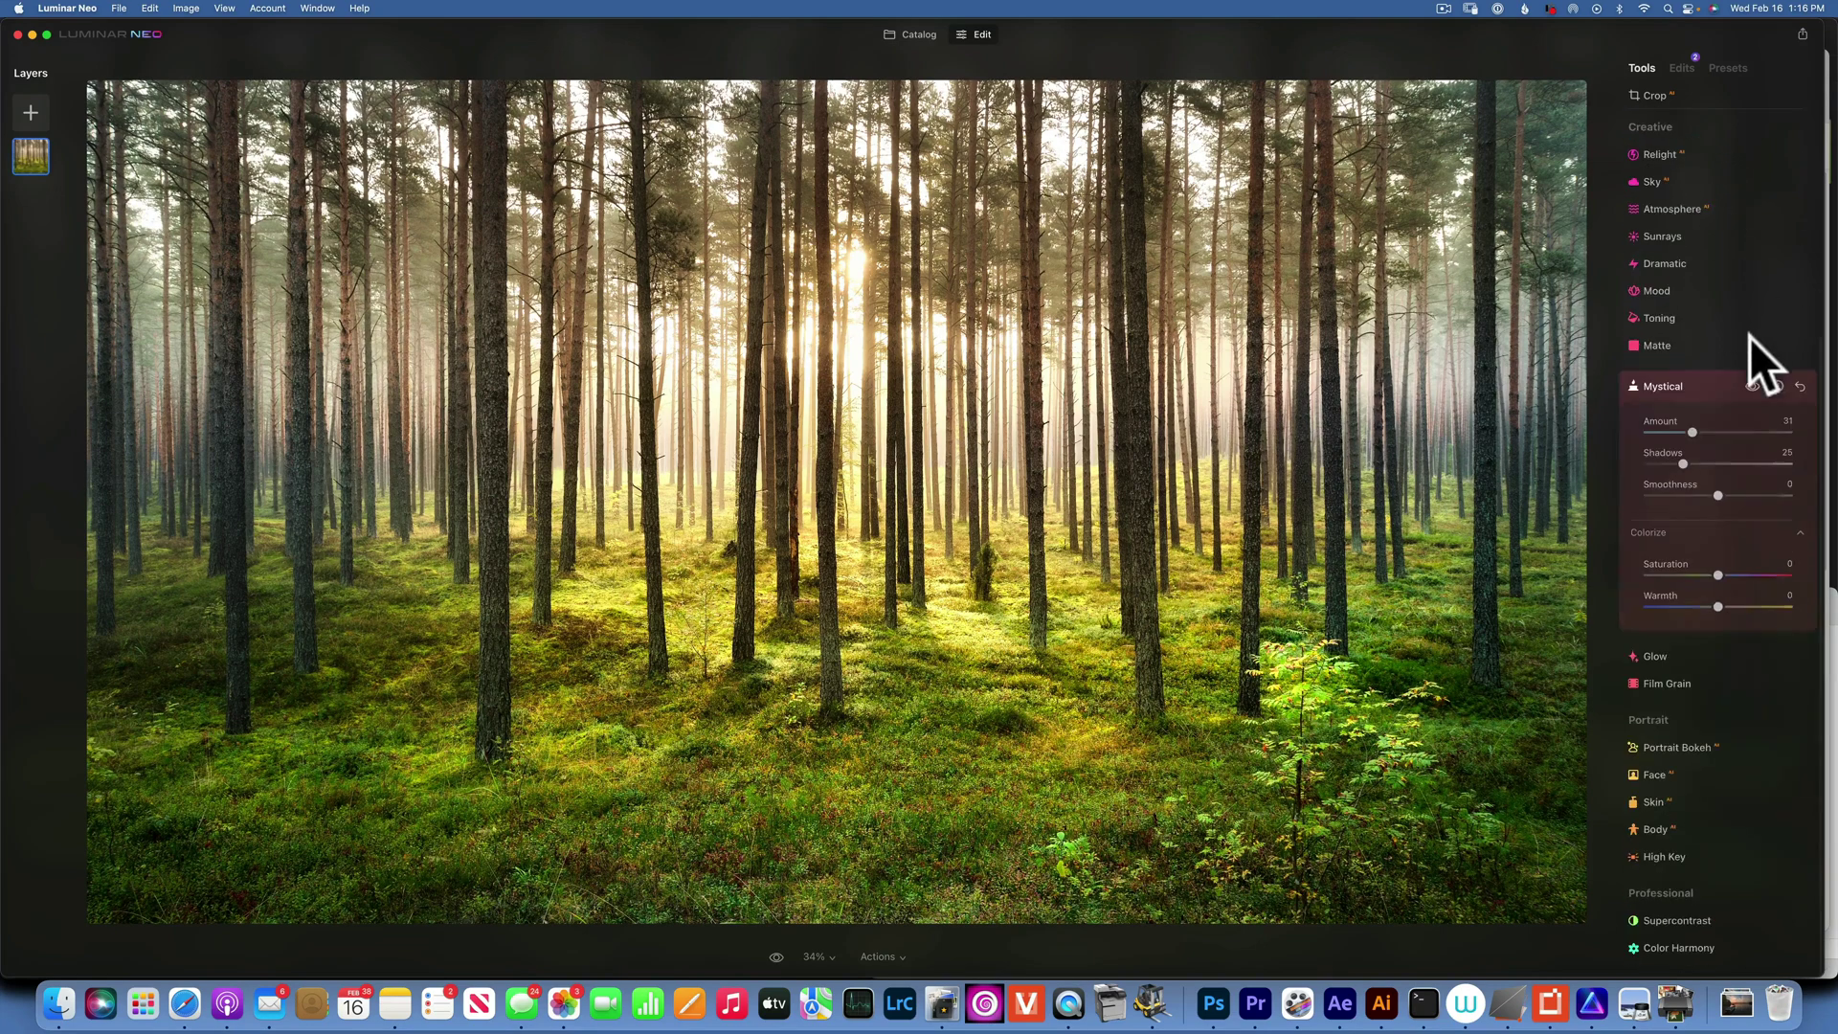
scroll(1675, 570, "up", 3)
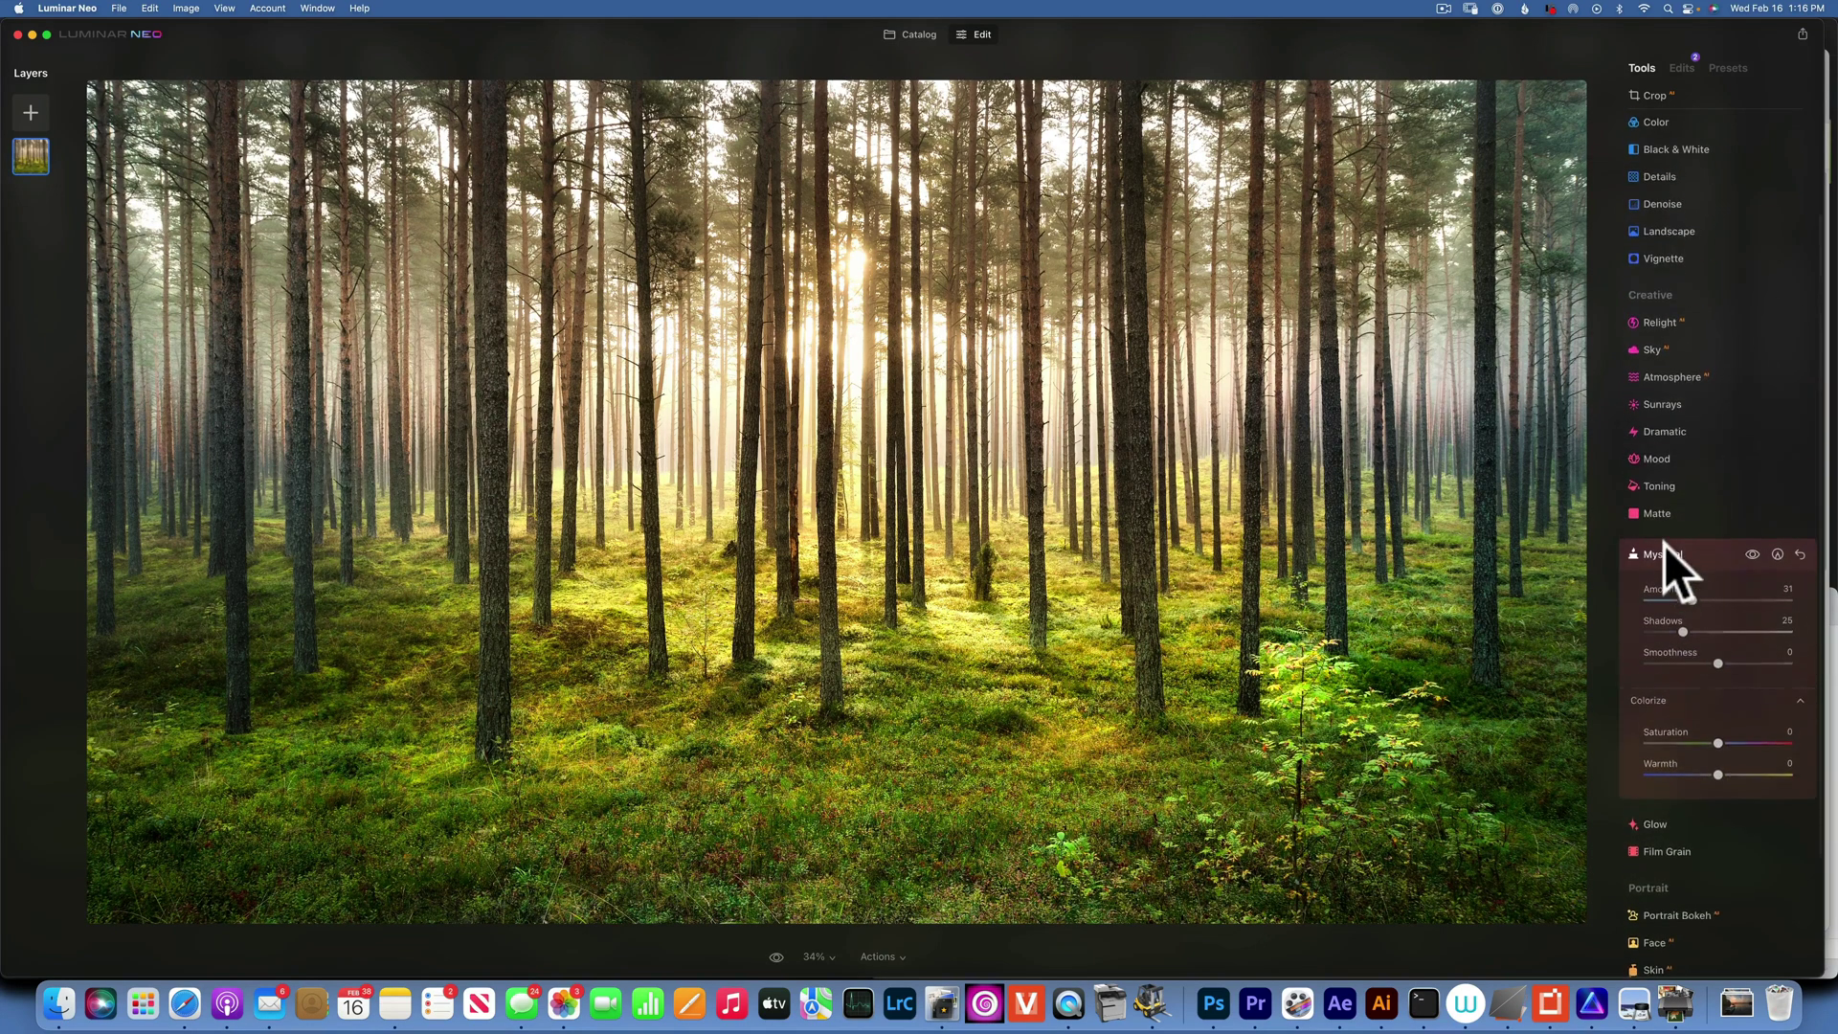
left_click(1673, 320)
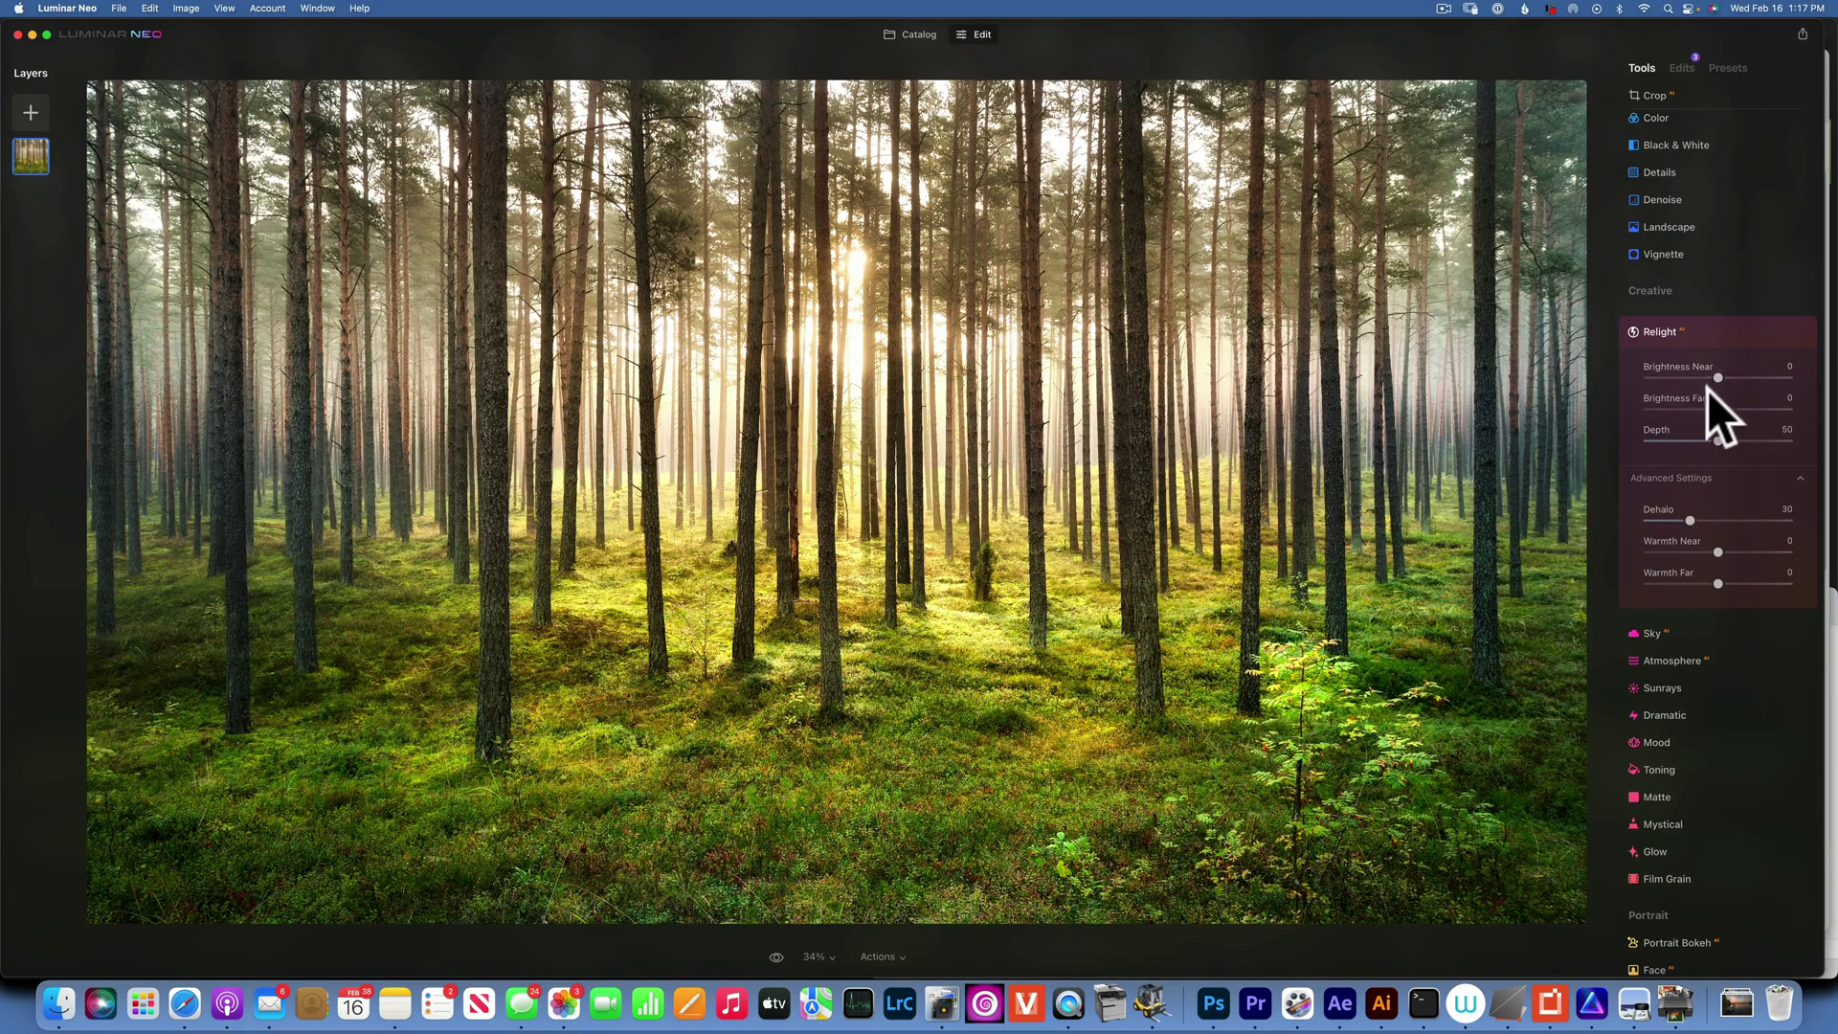
left_click_drag(1715, 378, 1690, 376)
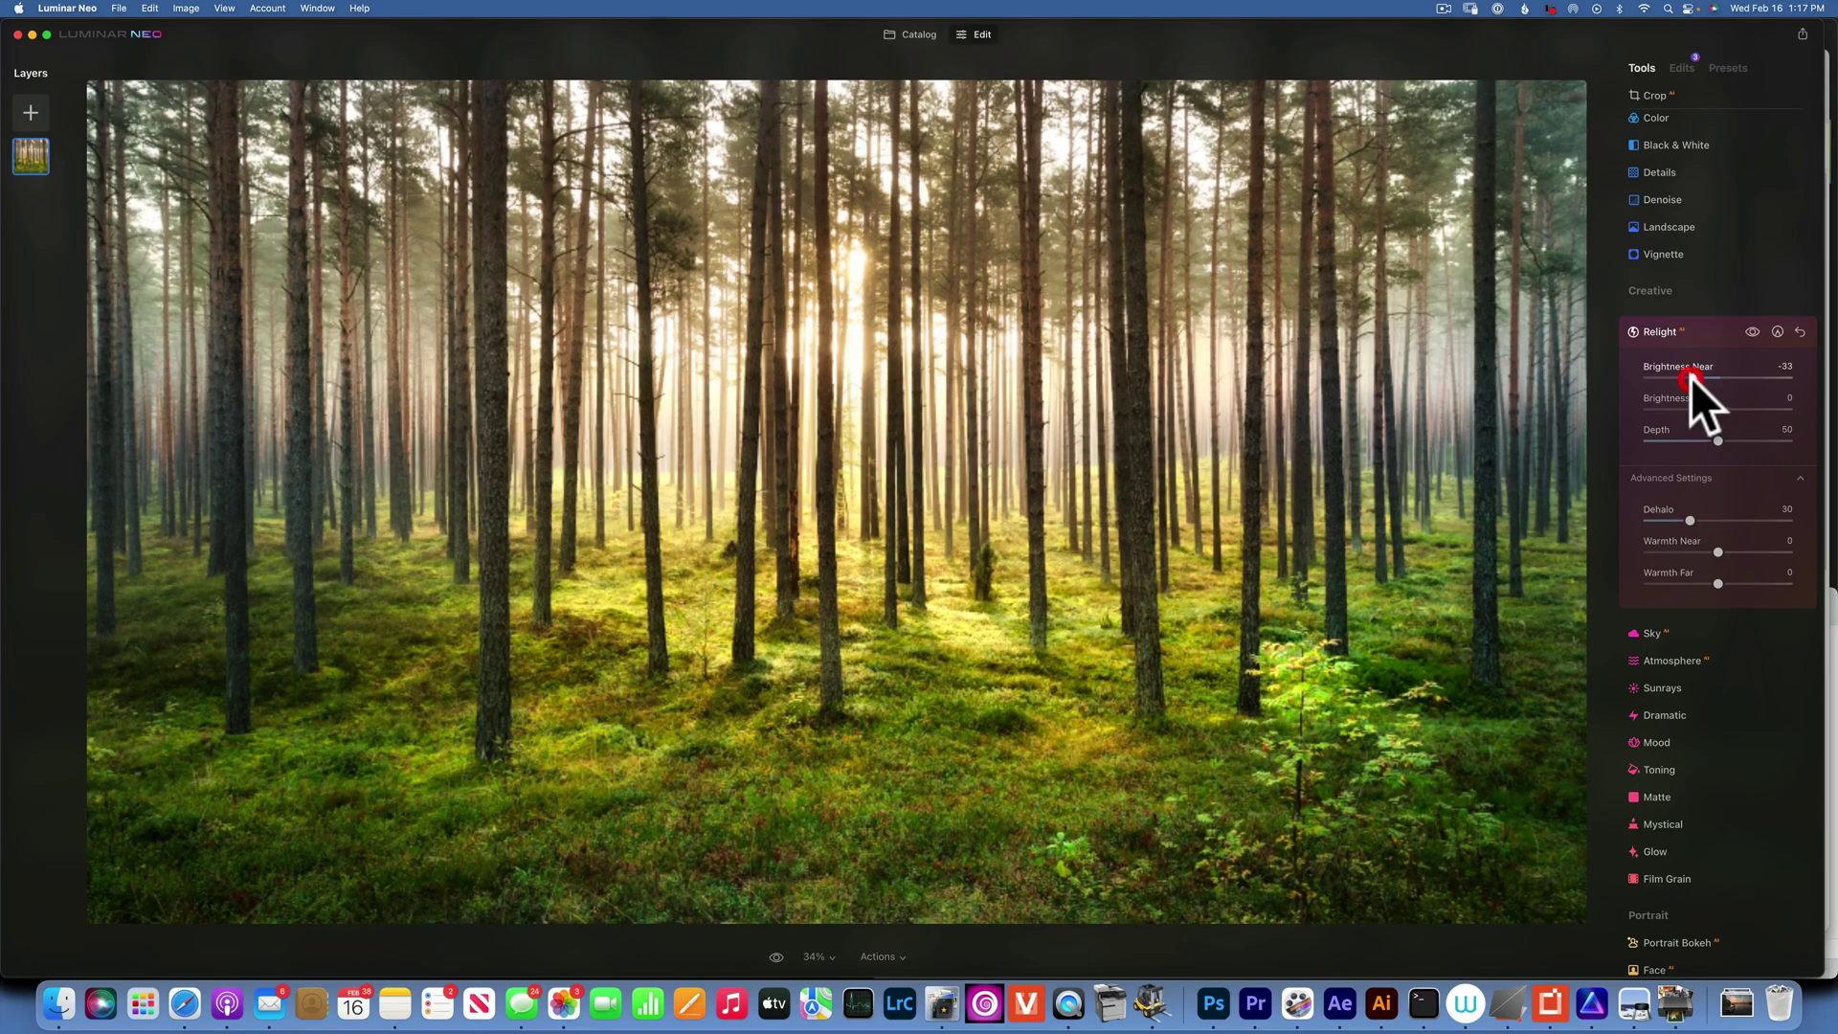
left_click(1778, 331)
left_click(1678, 401)
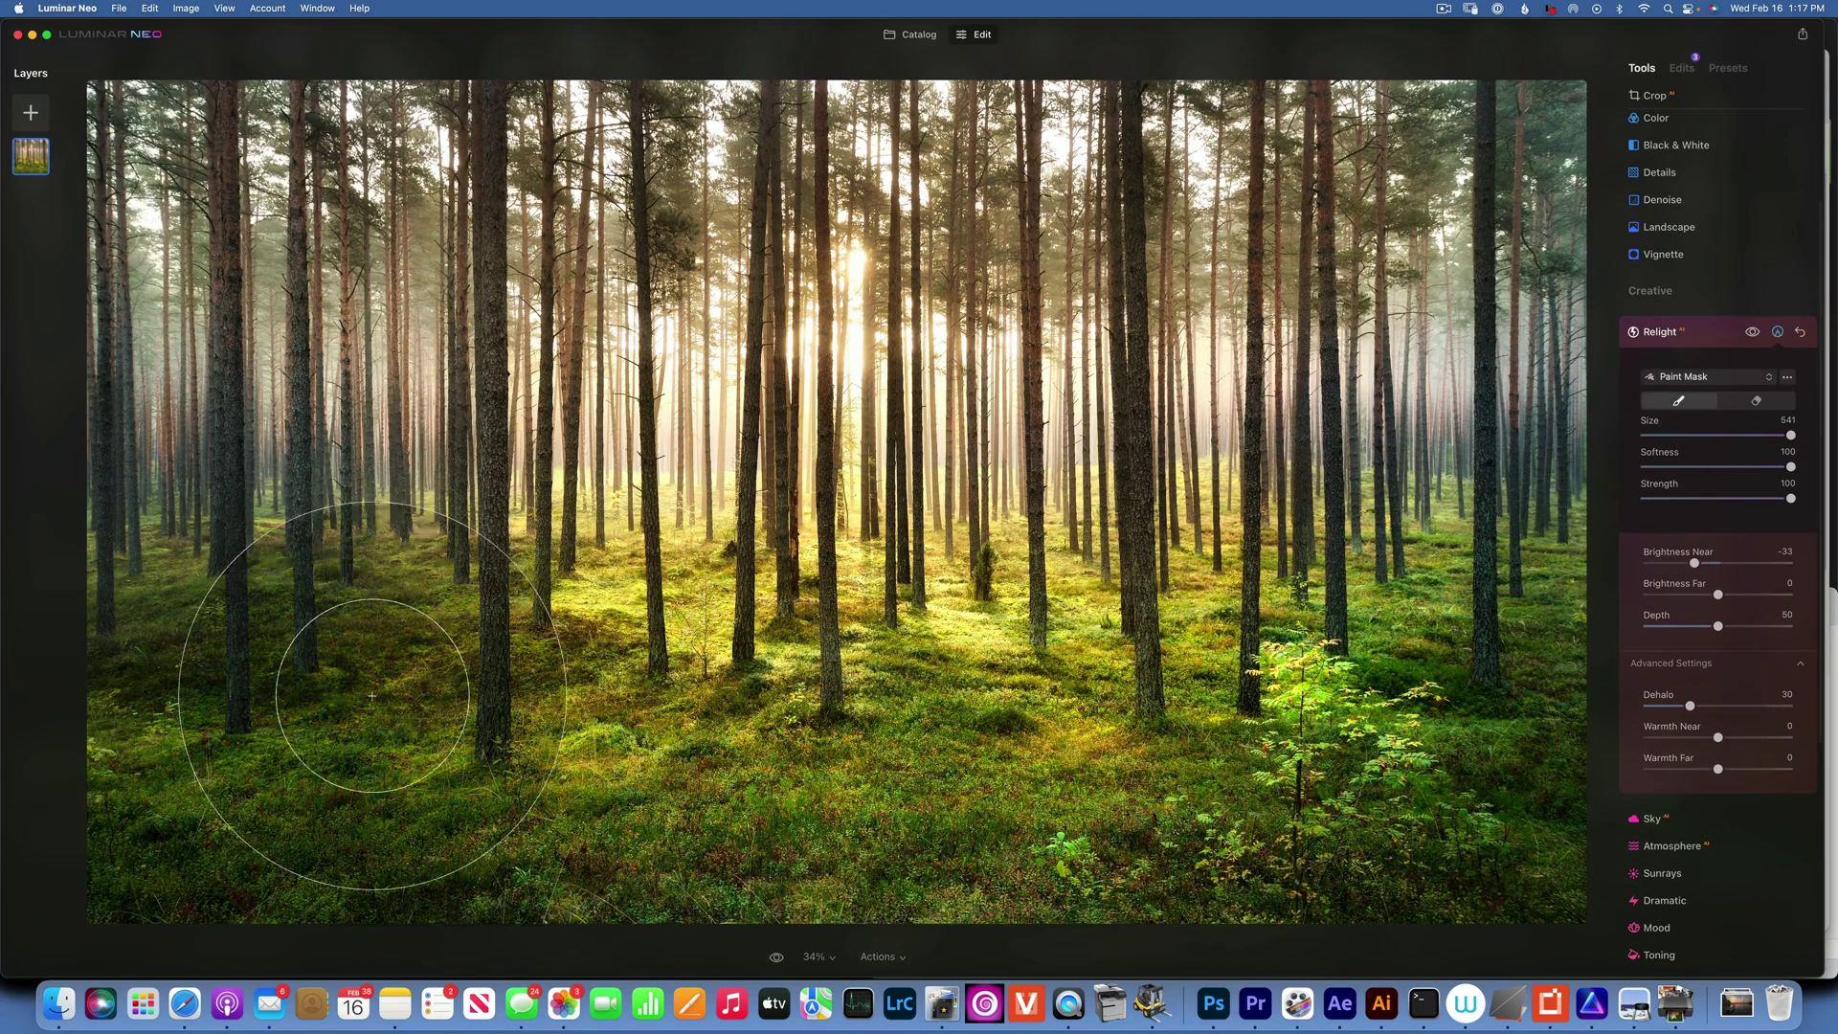
mouse_move(364, 772)
left_mouse_down()
mouse_move(1181, 849)
mouse_move(1484, 718)
mouse_move(985, 813)
mouse_move(1197, 746)
left_mouse_up()
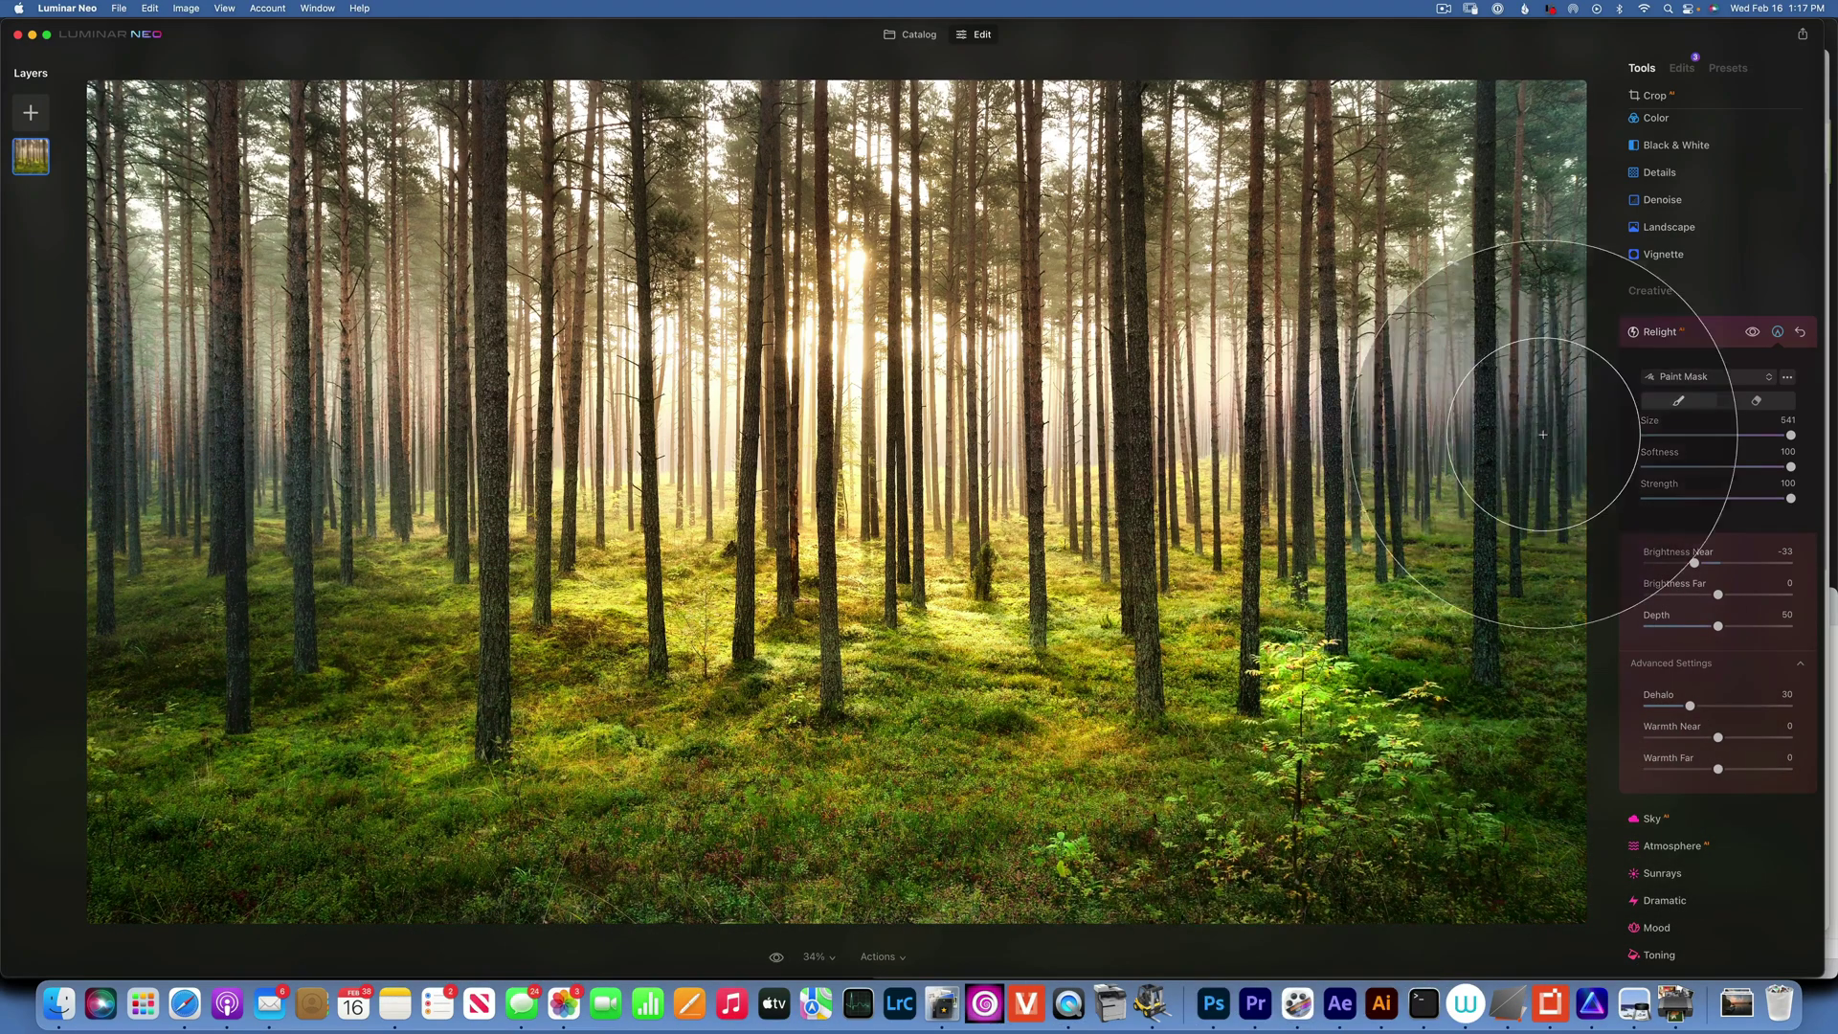
Set Relight Brightness Near to -58 on the forest photo and compare the image with and without the edits
left_click(1752, 332)
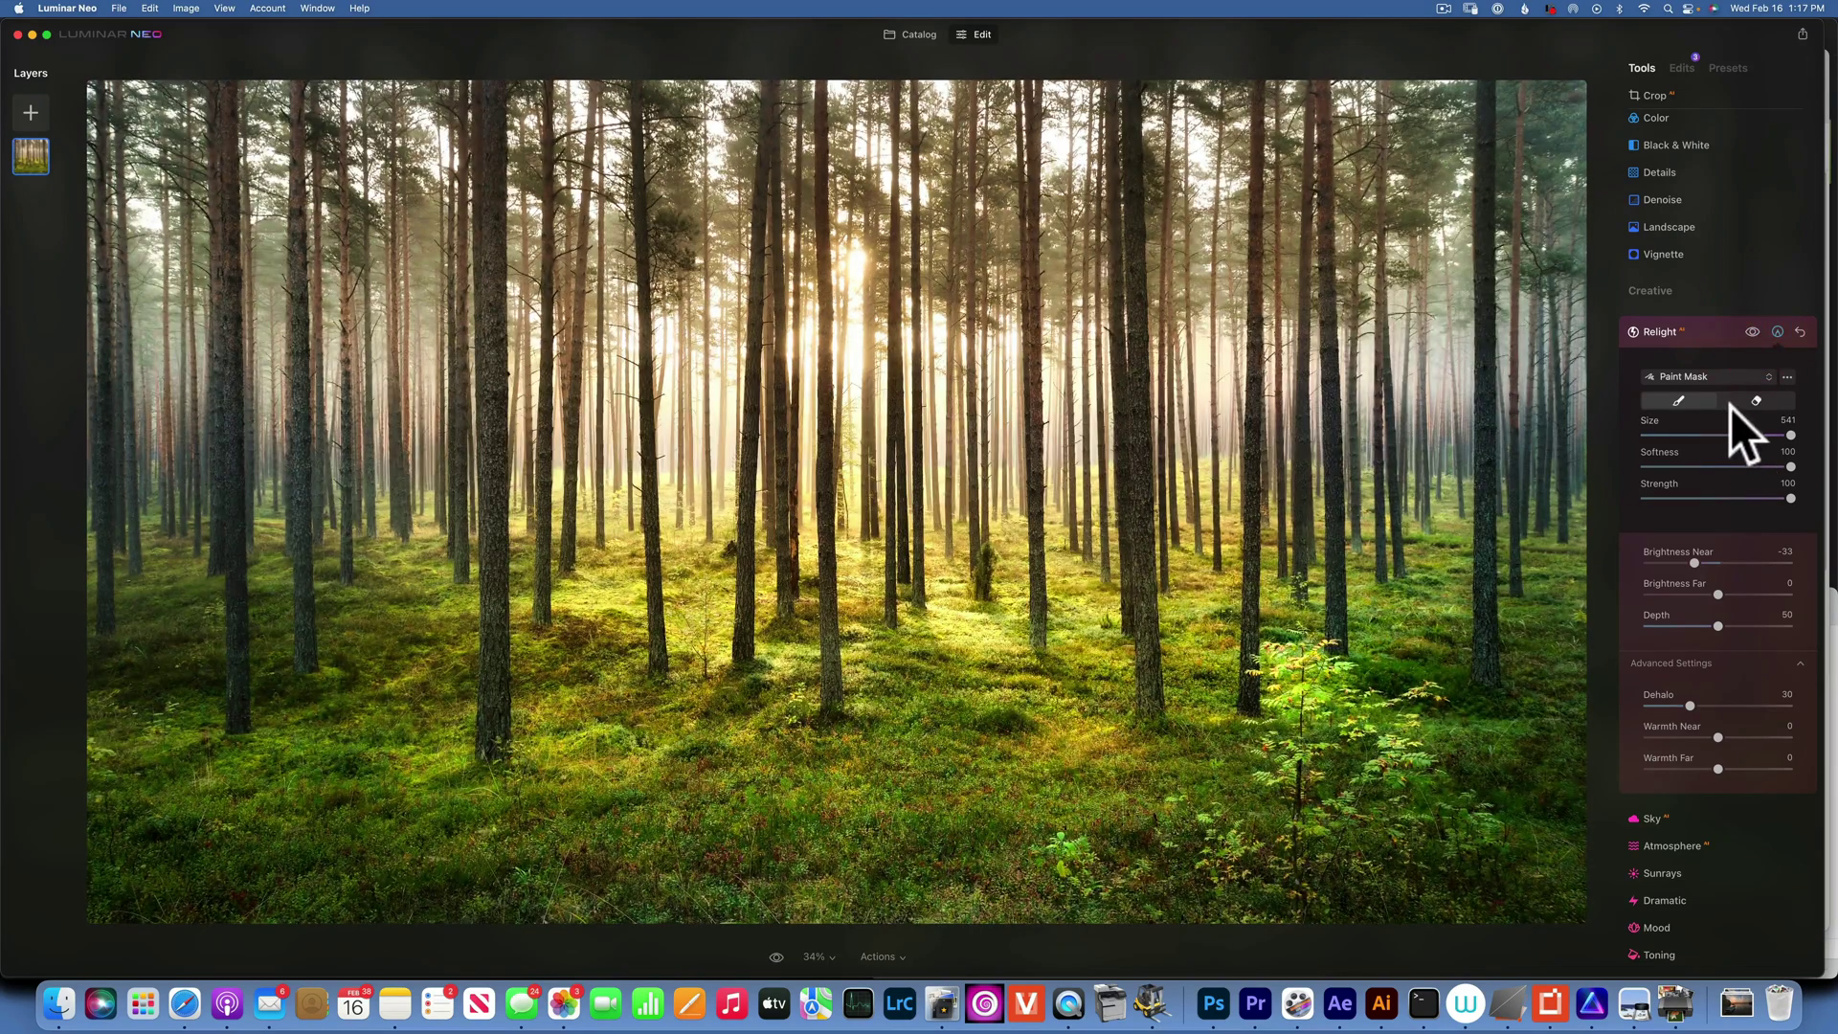
left_click_drag(1690, 560, 1678, 560)
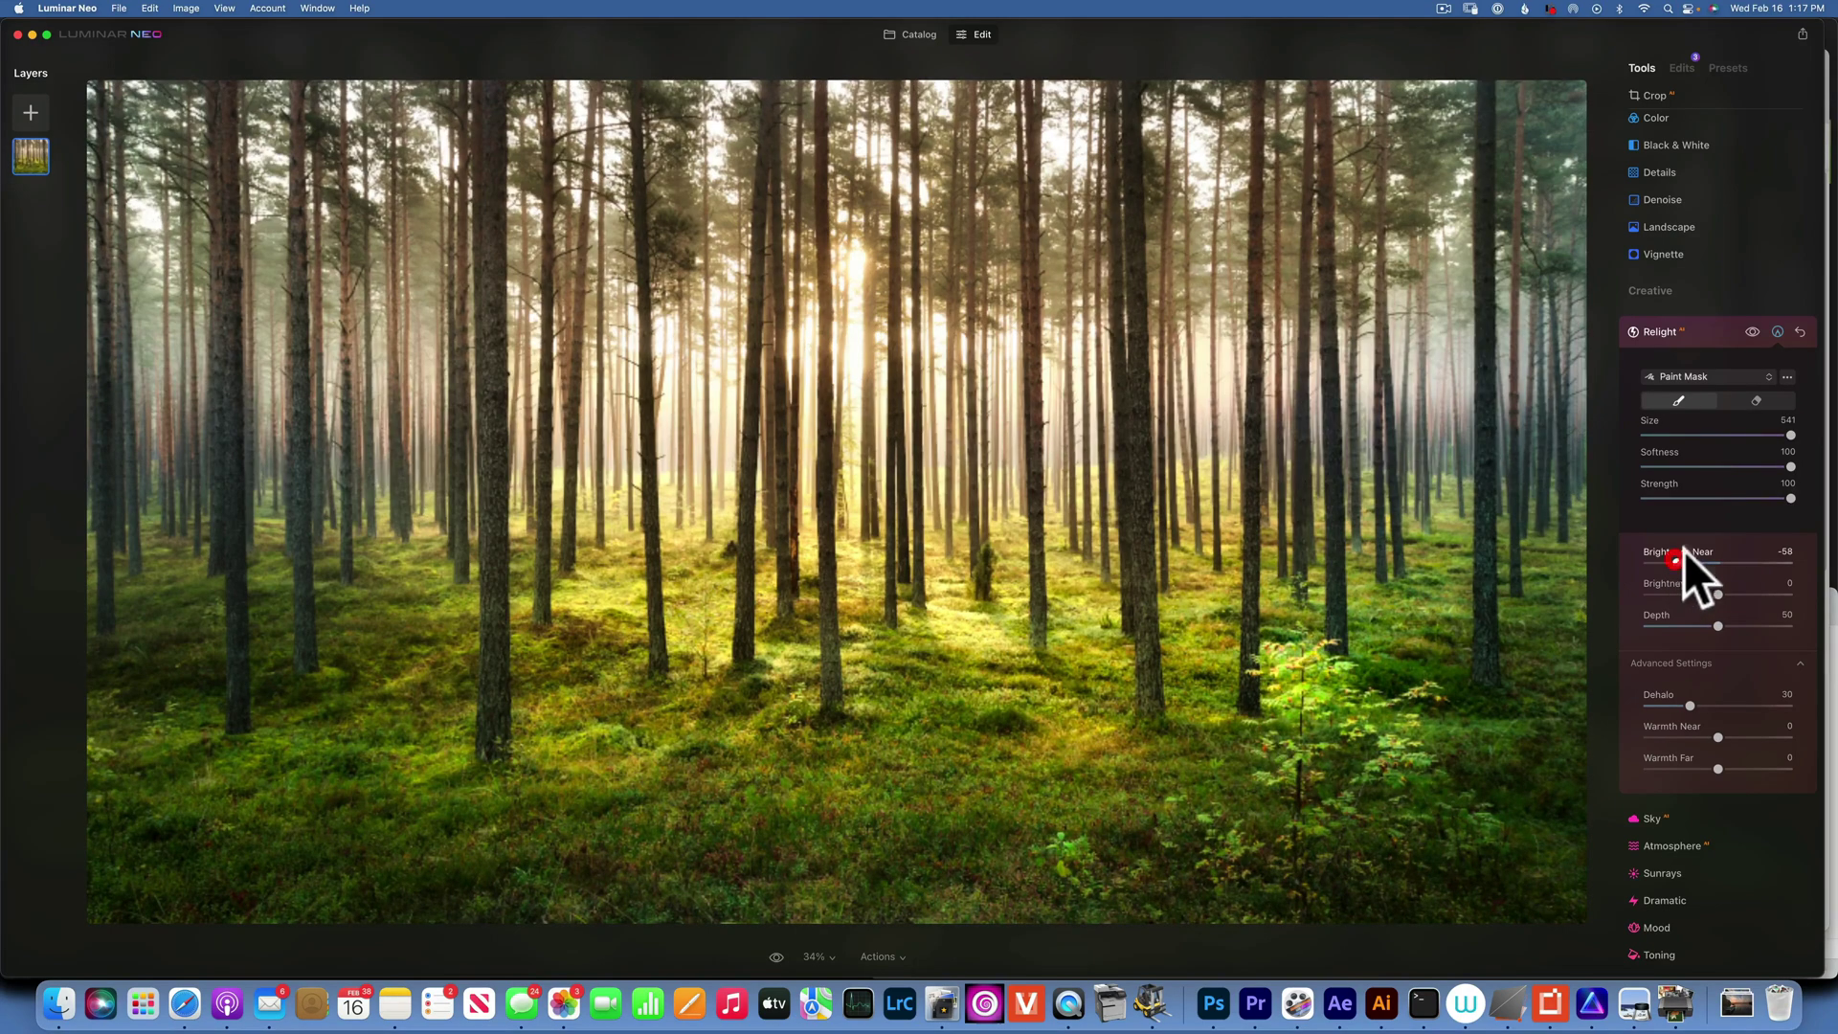
left_click(1750, 331)
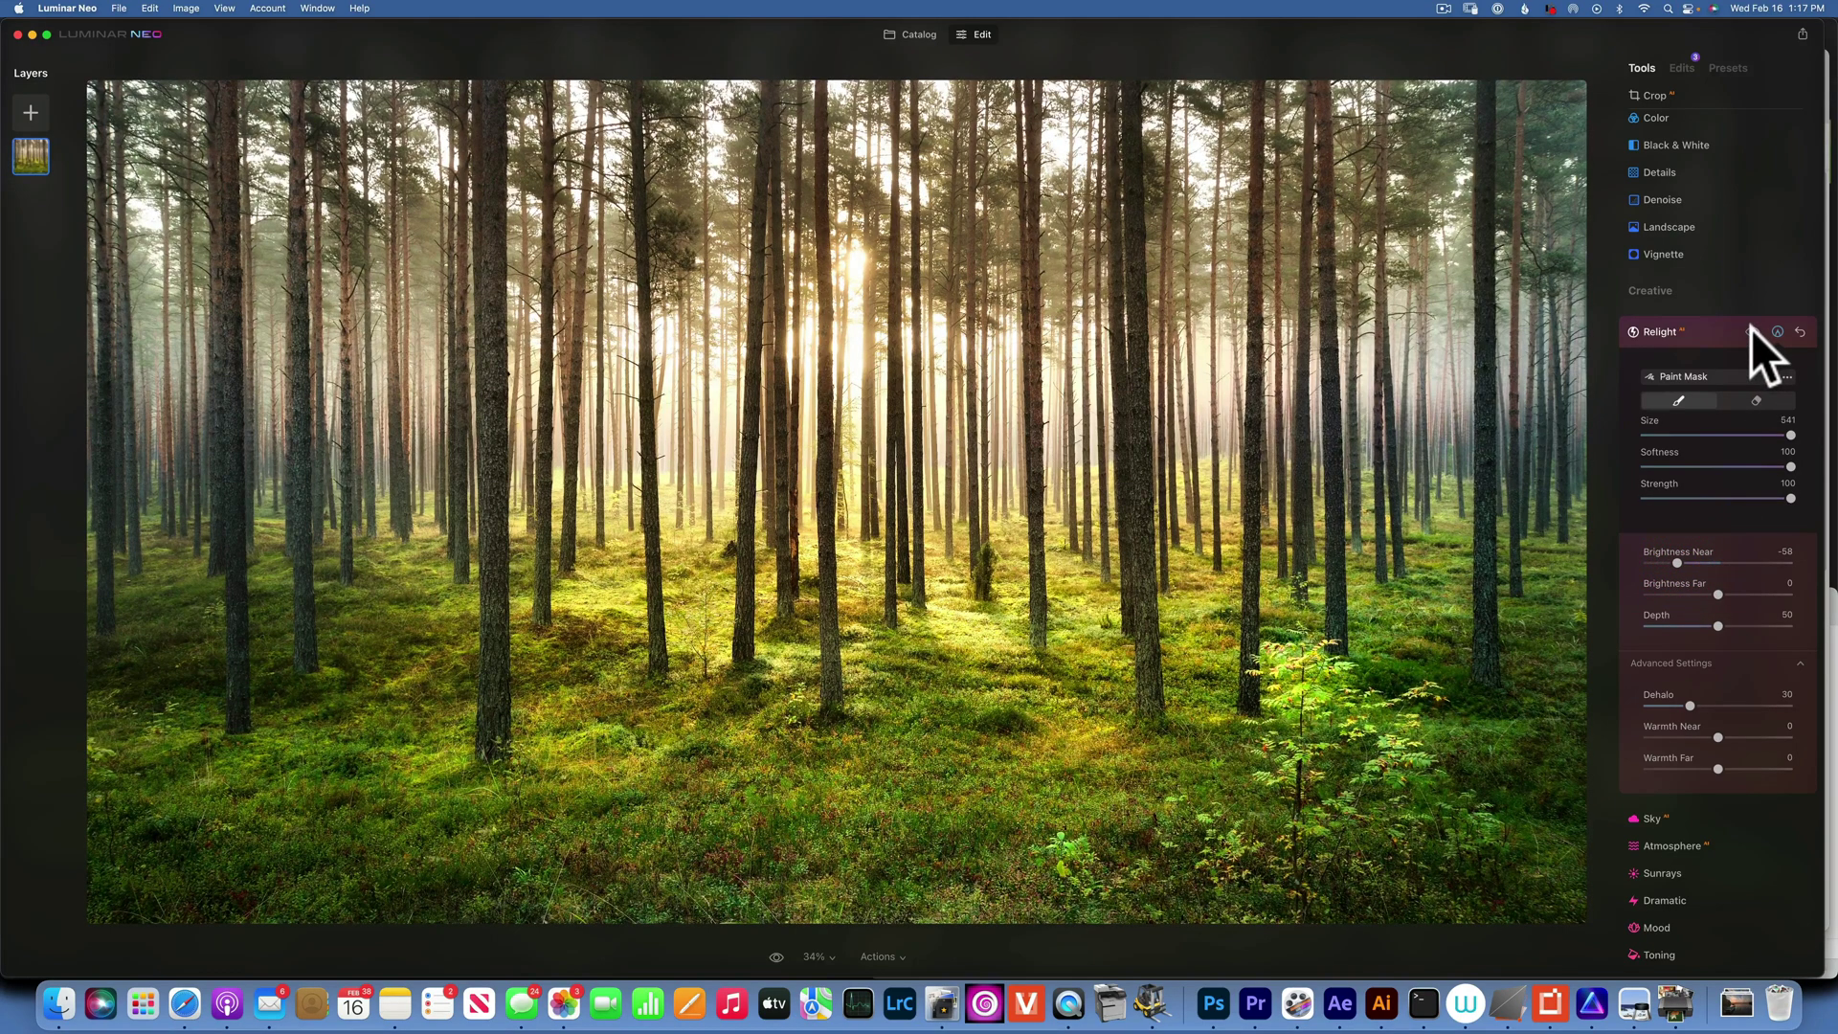
left_click(1750, 331)
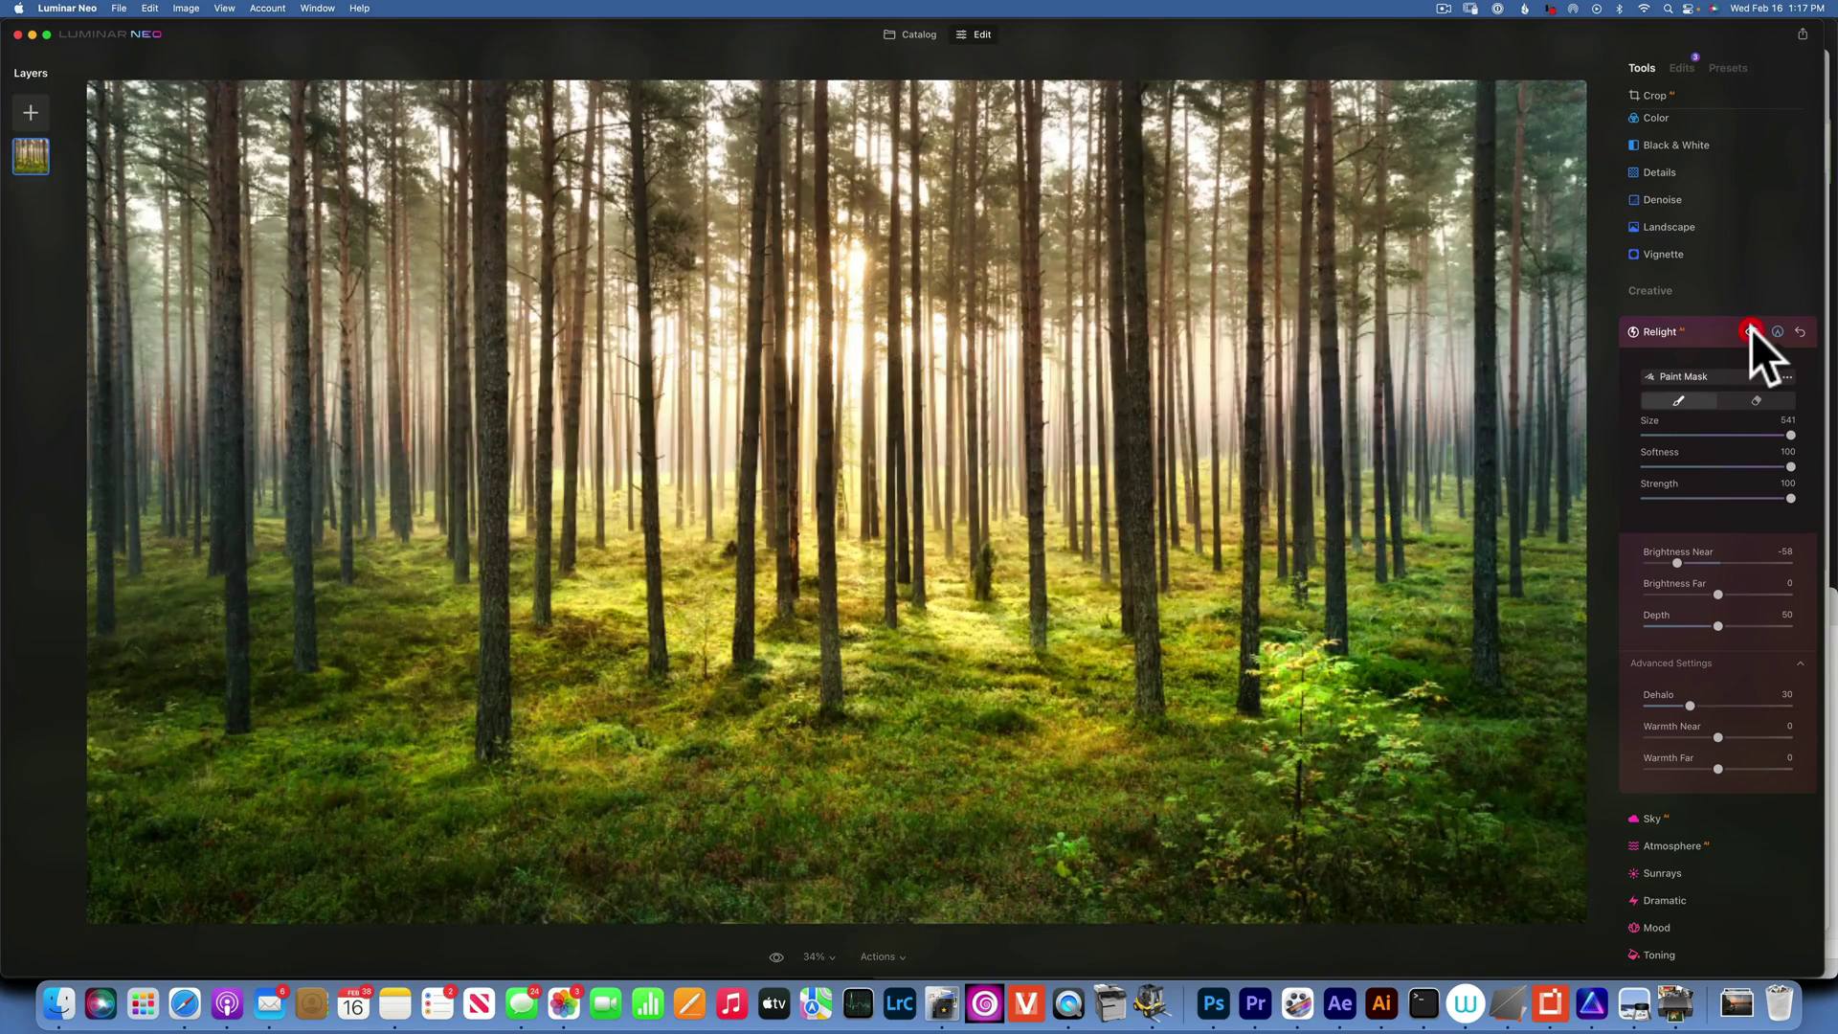
left_click(774, 956)
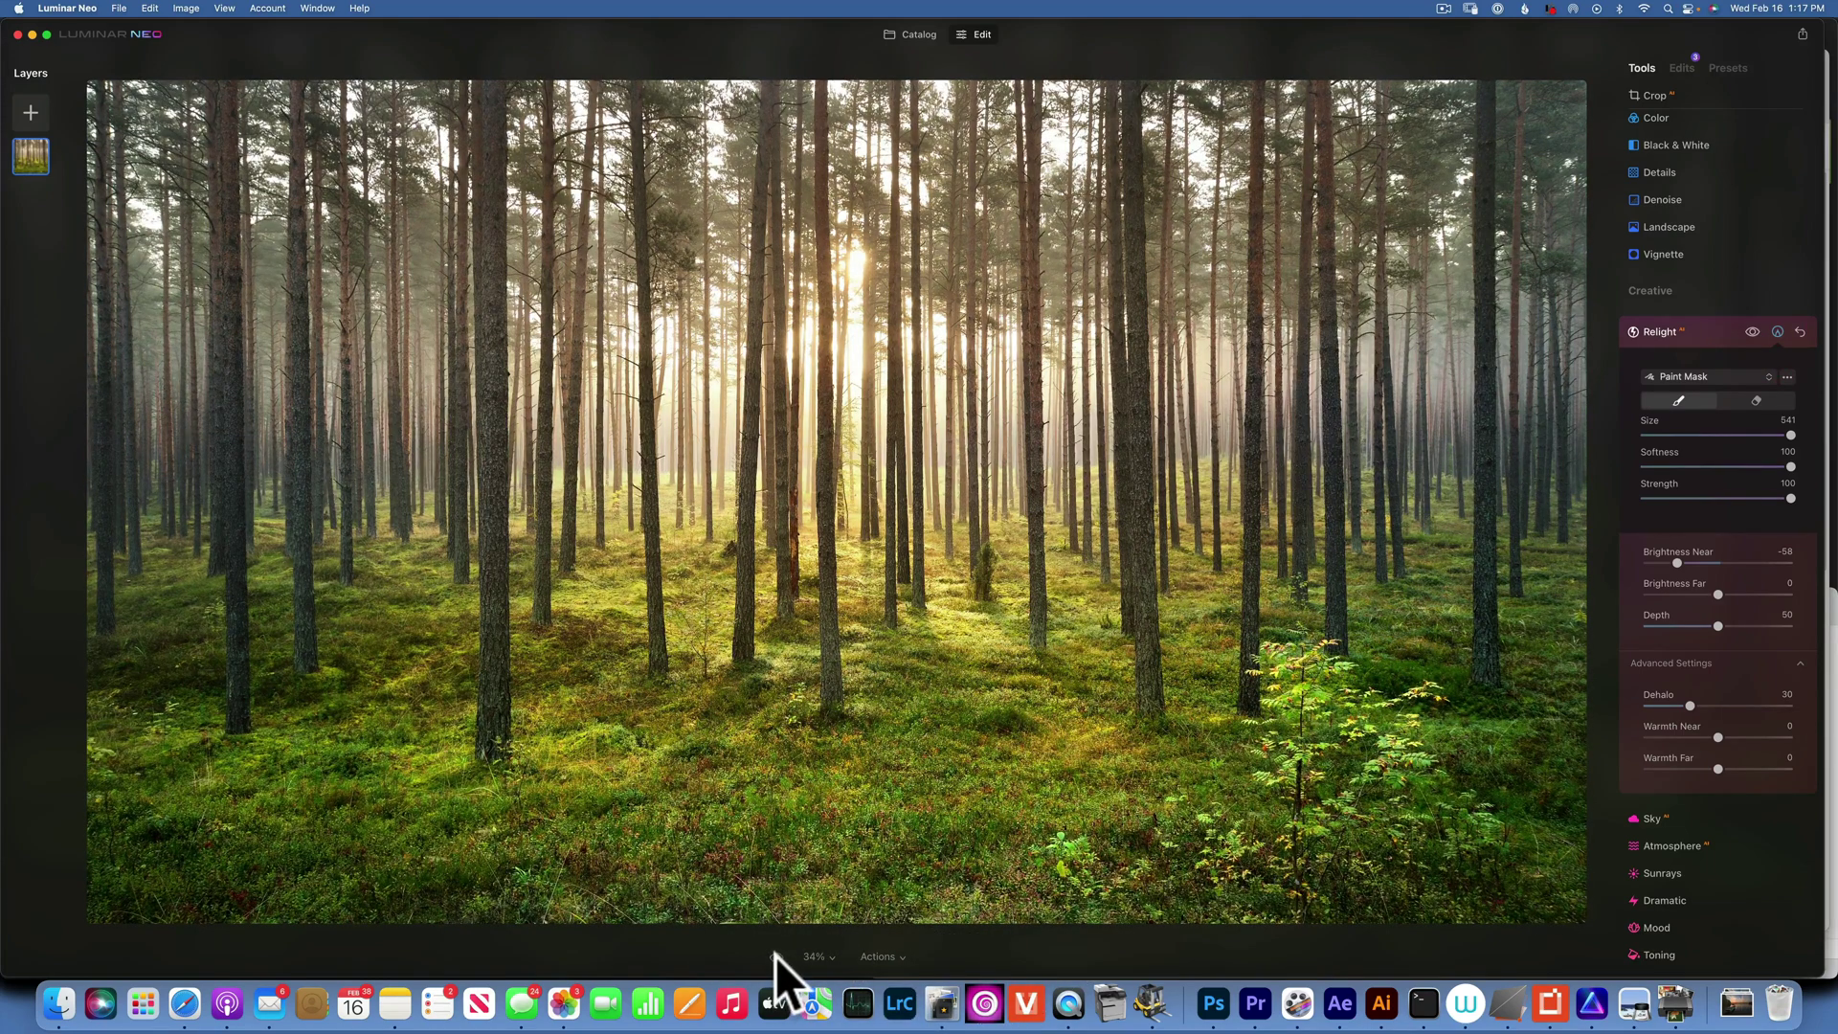
left_click(774, 955)
left_click(775, 955)
left_click(775, 956)
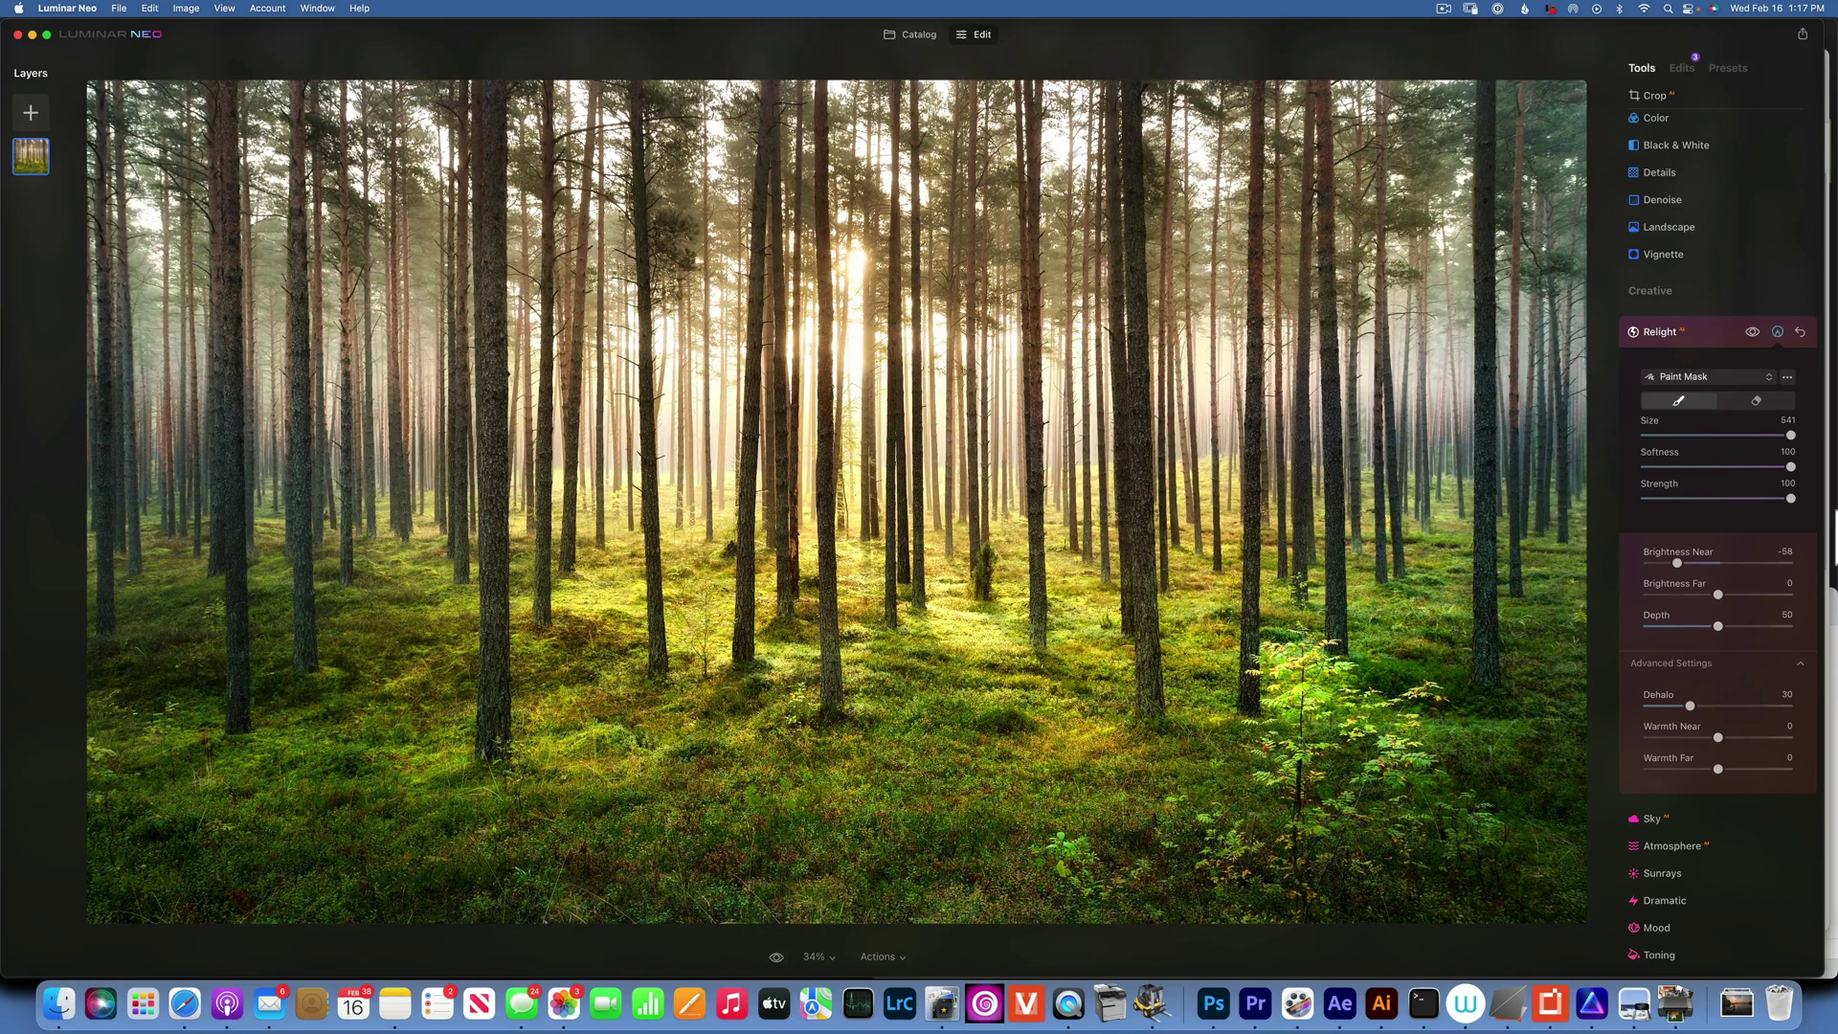
Tone the forest photo's highlights a warm golden yellow with Toning Amount at 65, choosing the hue at Saturation 100
scroll(1715, 726, "down", 5)
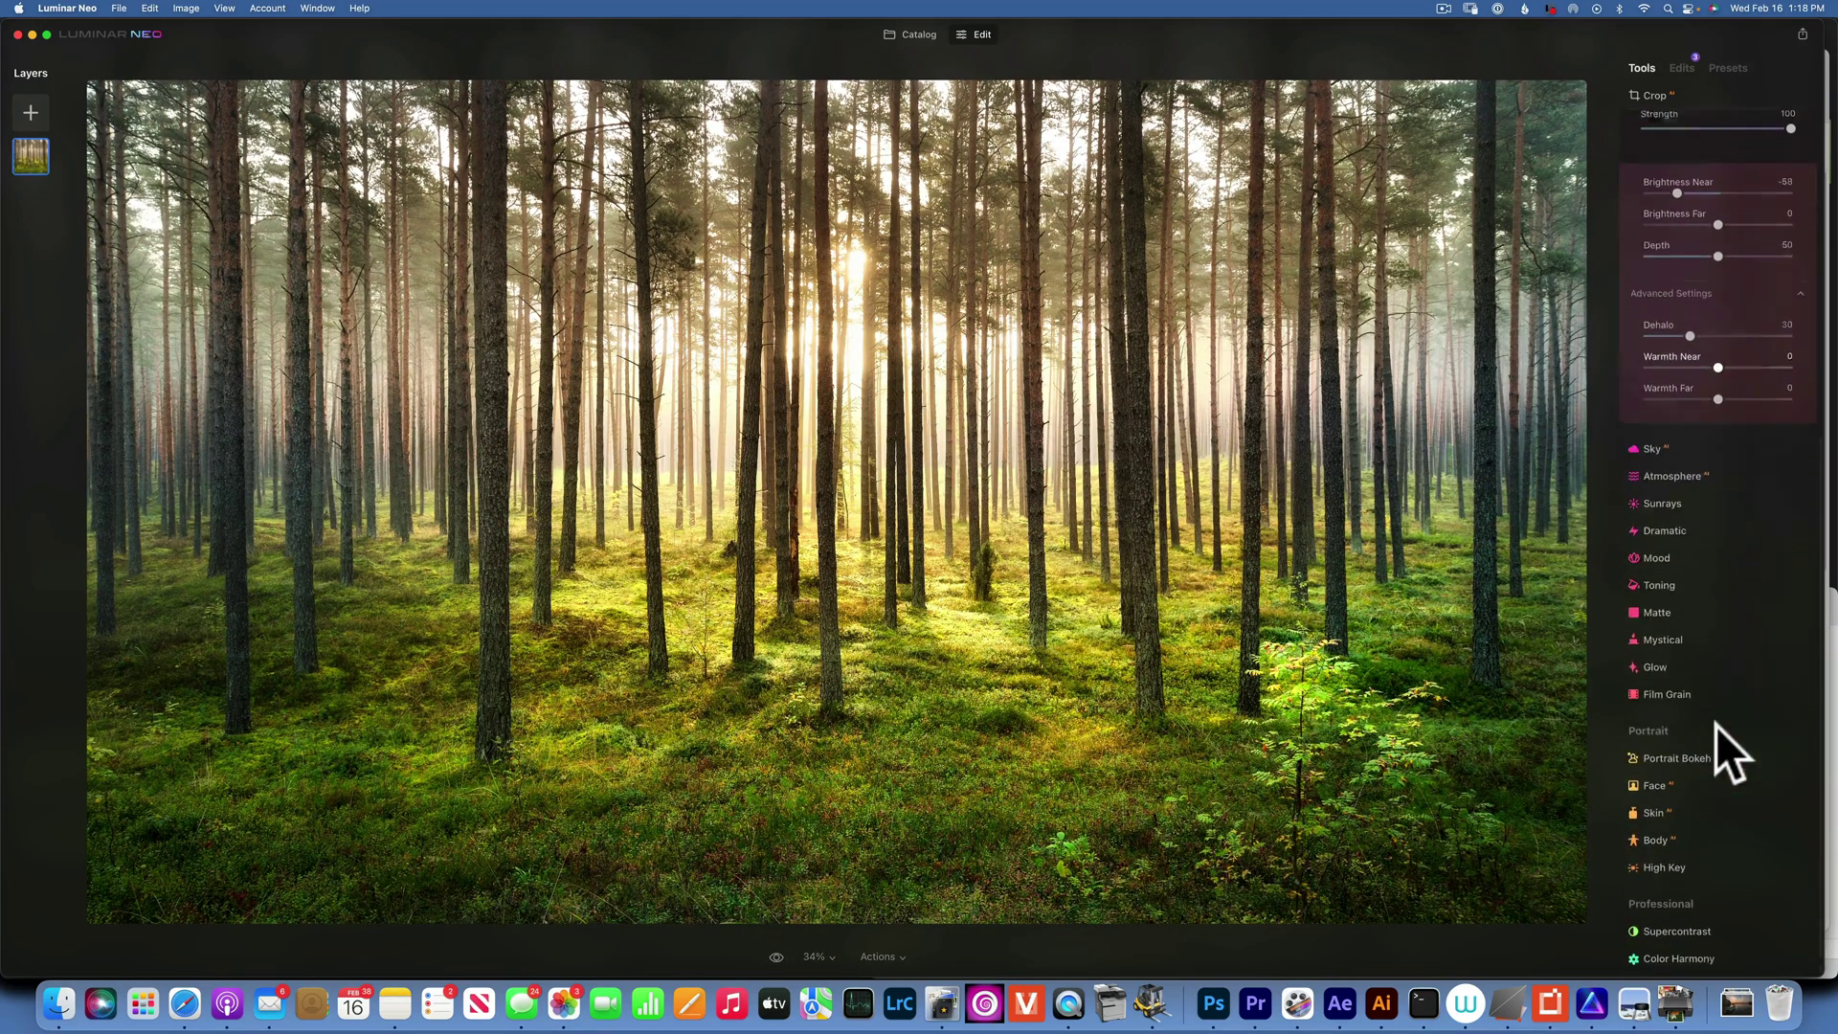
left_click(1661, 581)
left_click_drag(1719, 437, 1740, 437)
left_click(1752, 466)
left_click_drag(1649, 502, 1790, 502)
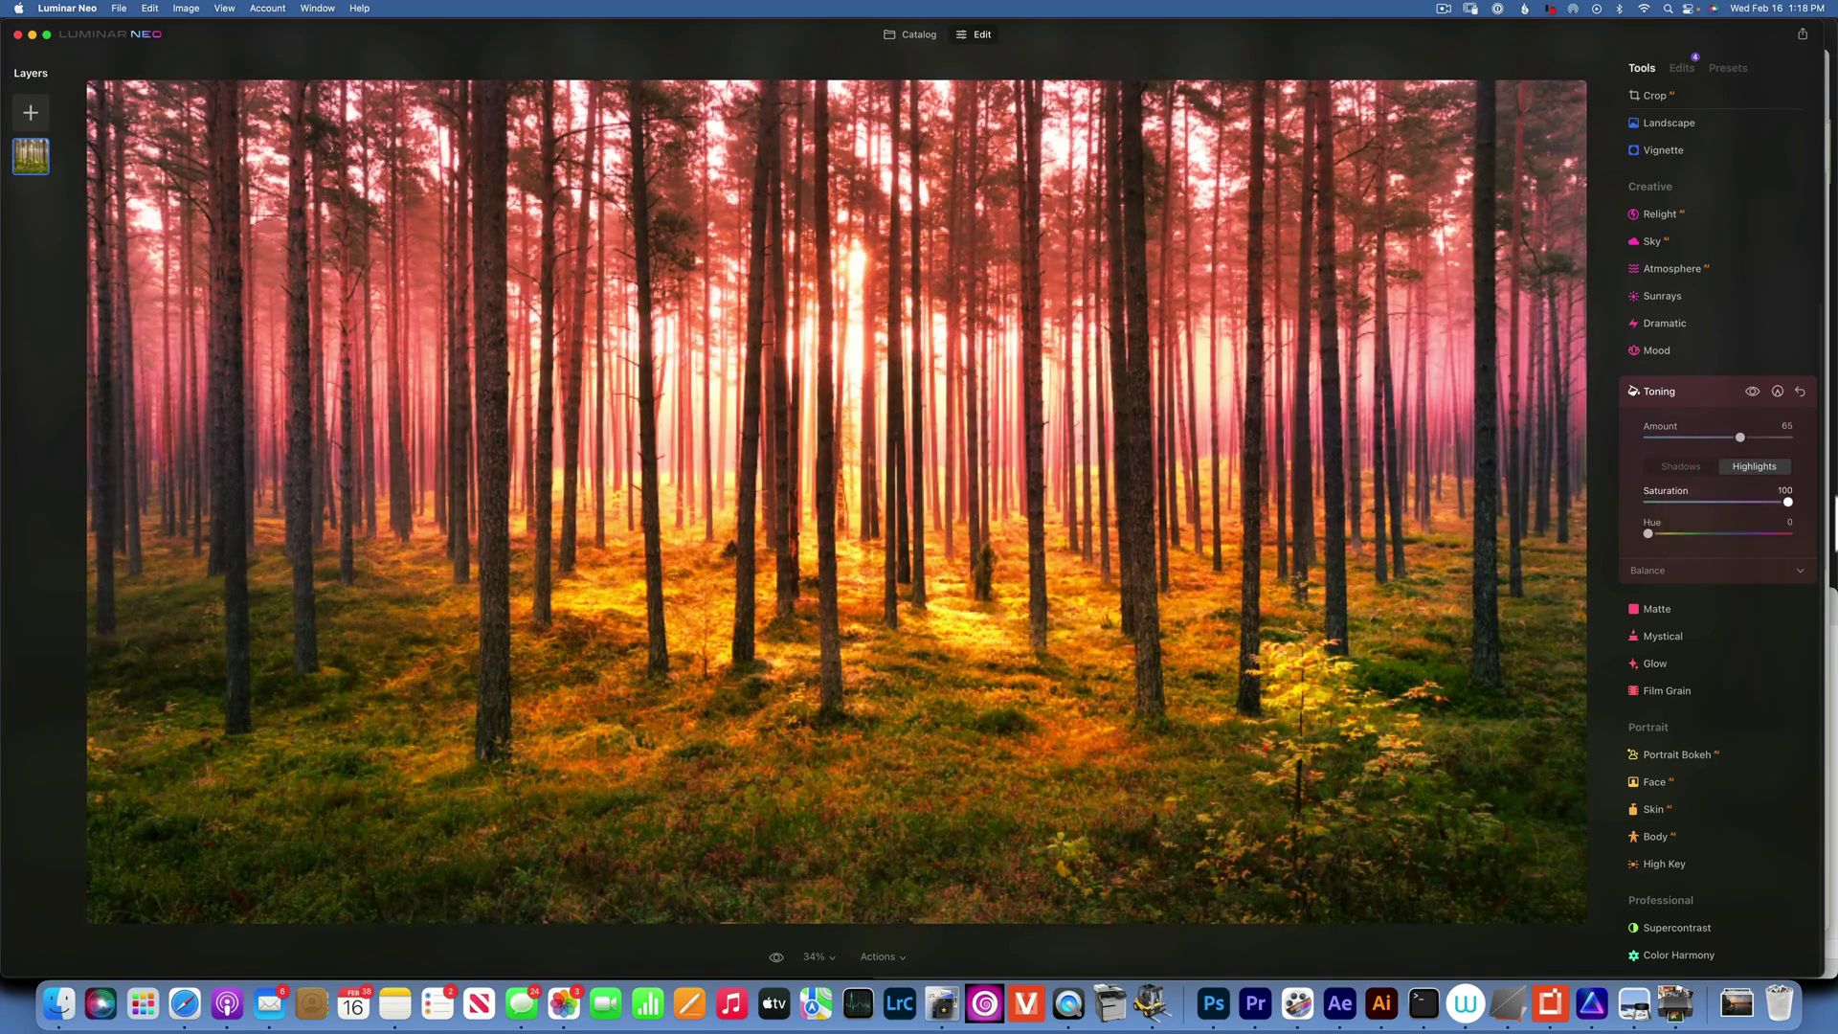
left_click_drag(1647, 534, 1664, 532)
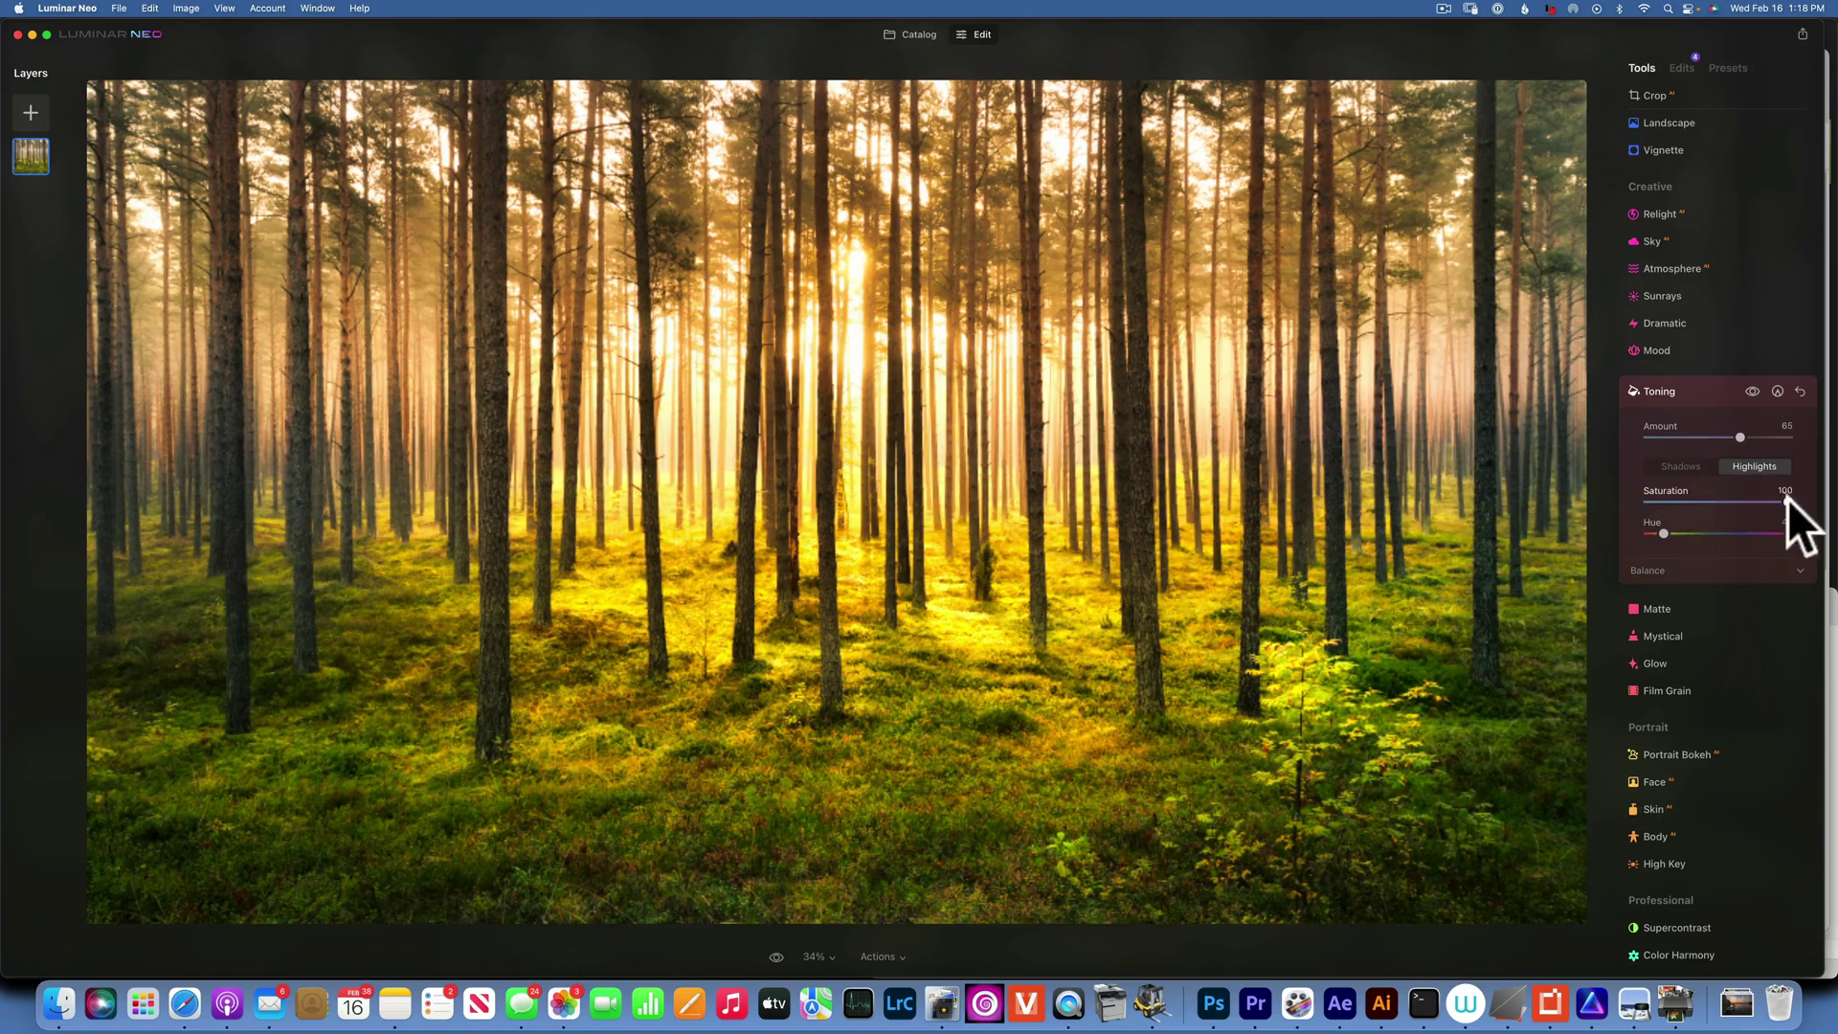
Tone the forest's shadows with Hue 207 and Saturation 31, and compare the photo before and after
left_click(1690, 466)
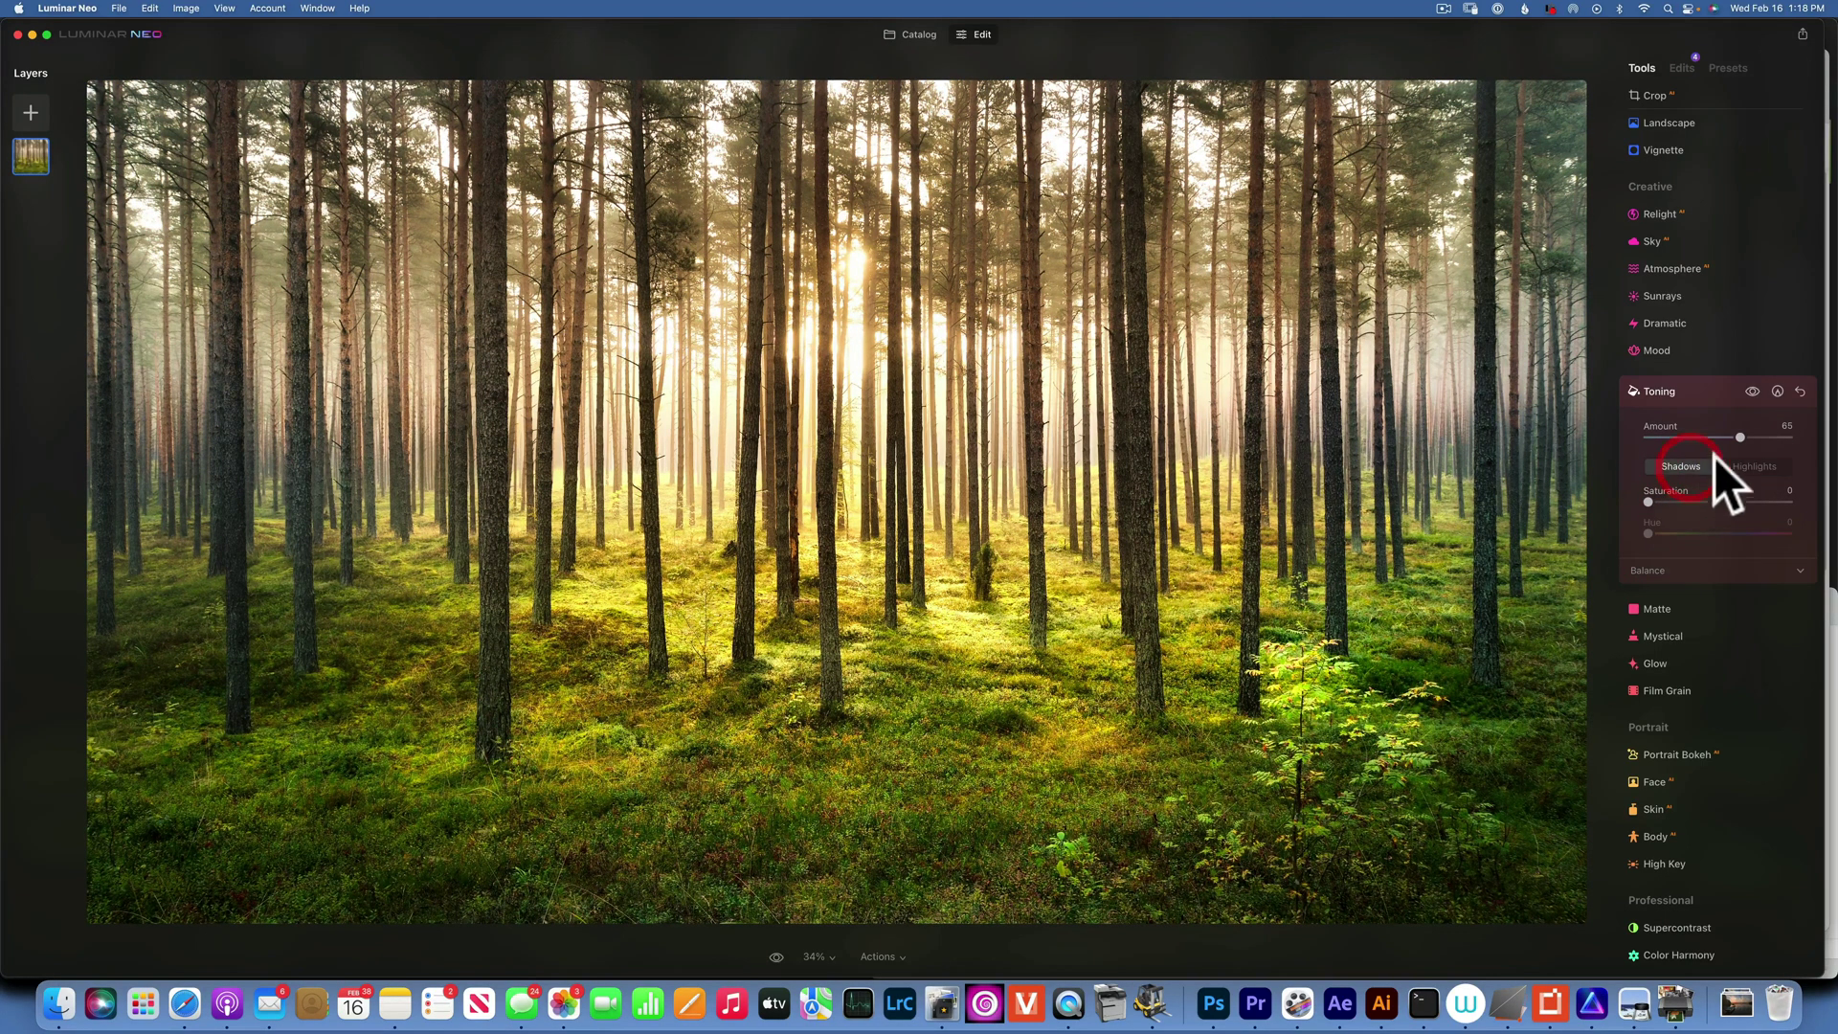
left_click_drag(1646, 513, 1824, 509)
left_click_drag(1647, 533, 1740, 534)
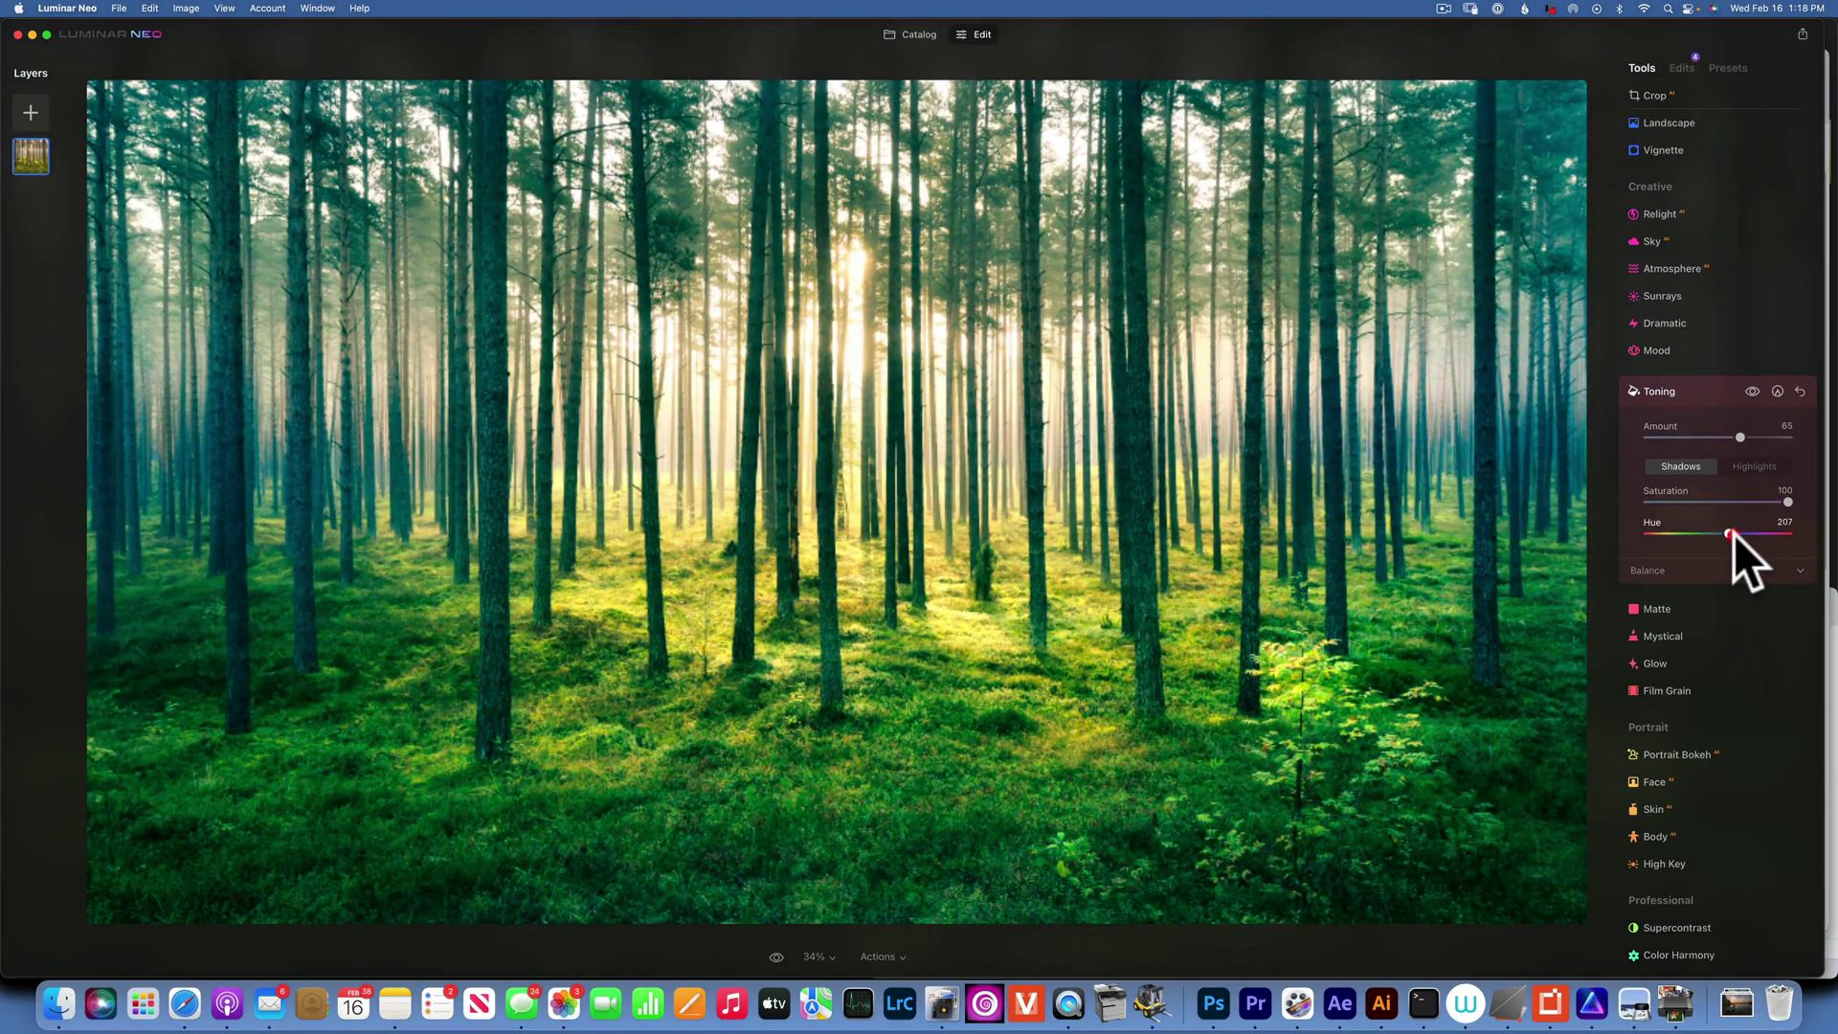
left_click_drag(1788, 502, 1684, 502)
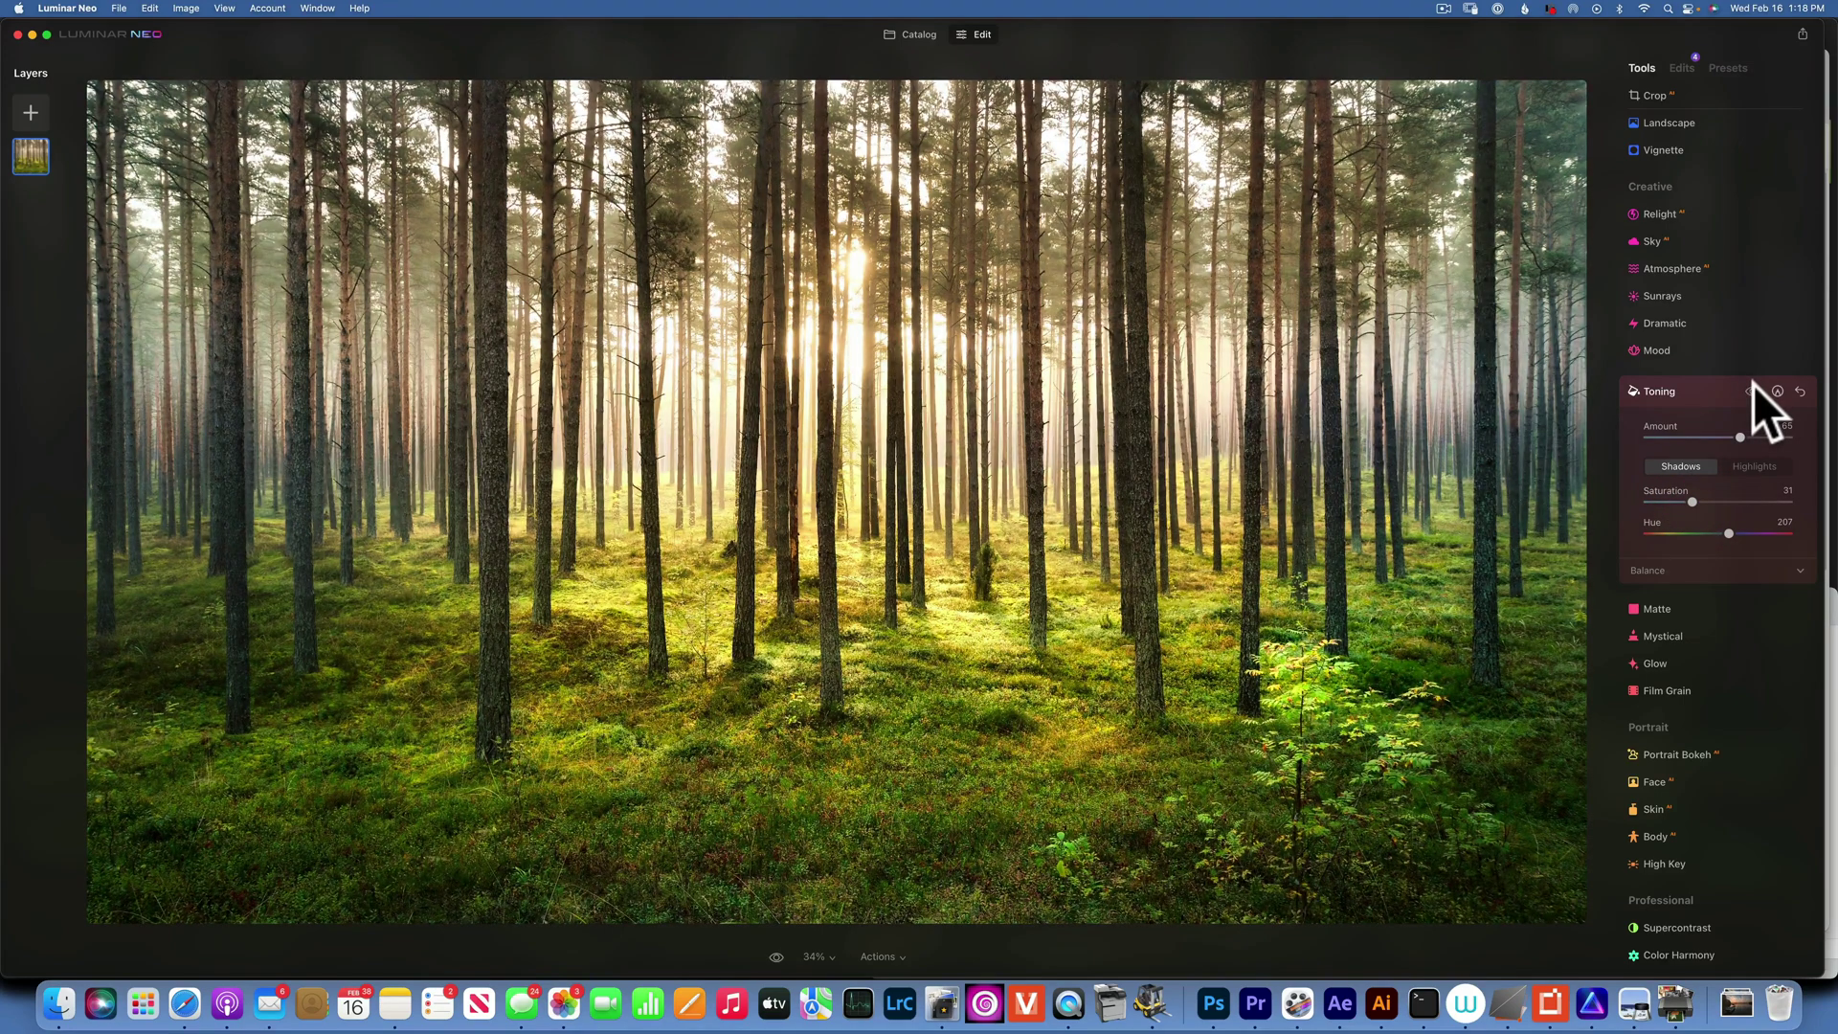
left_click(1754, 385)
left_click(1753, 388)
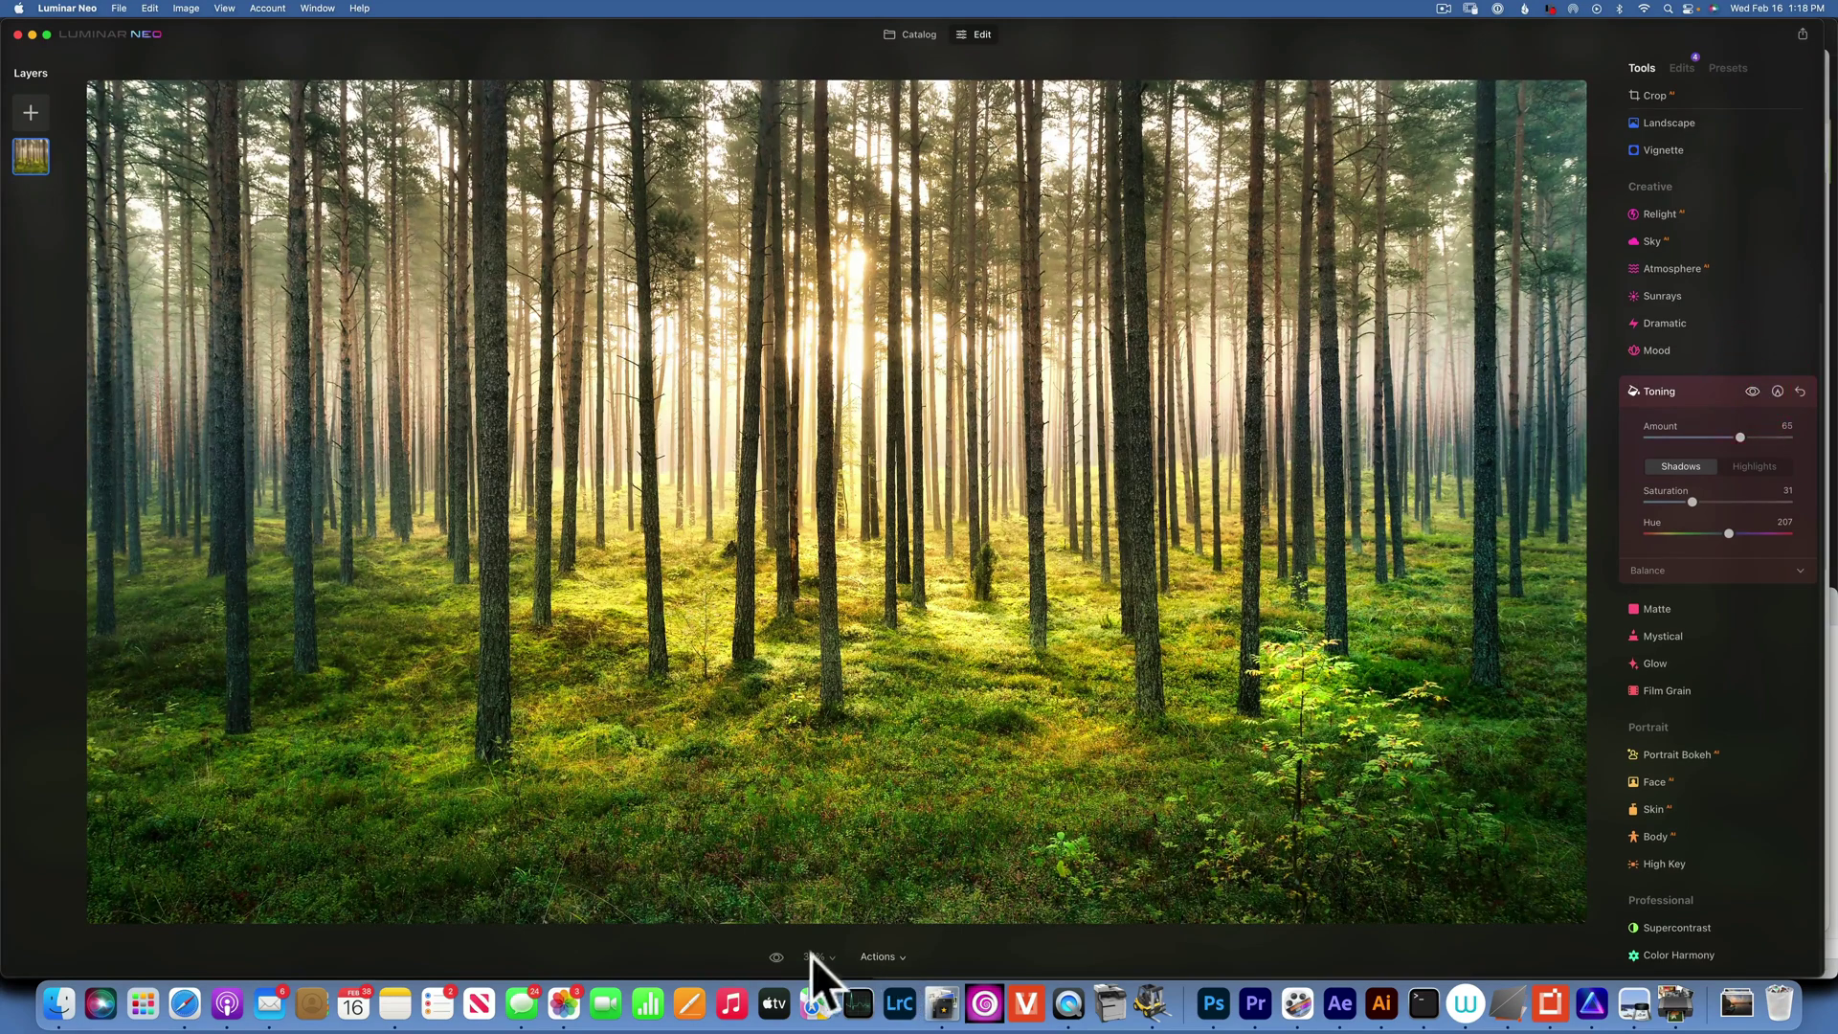
left_click(774, 955)
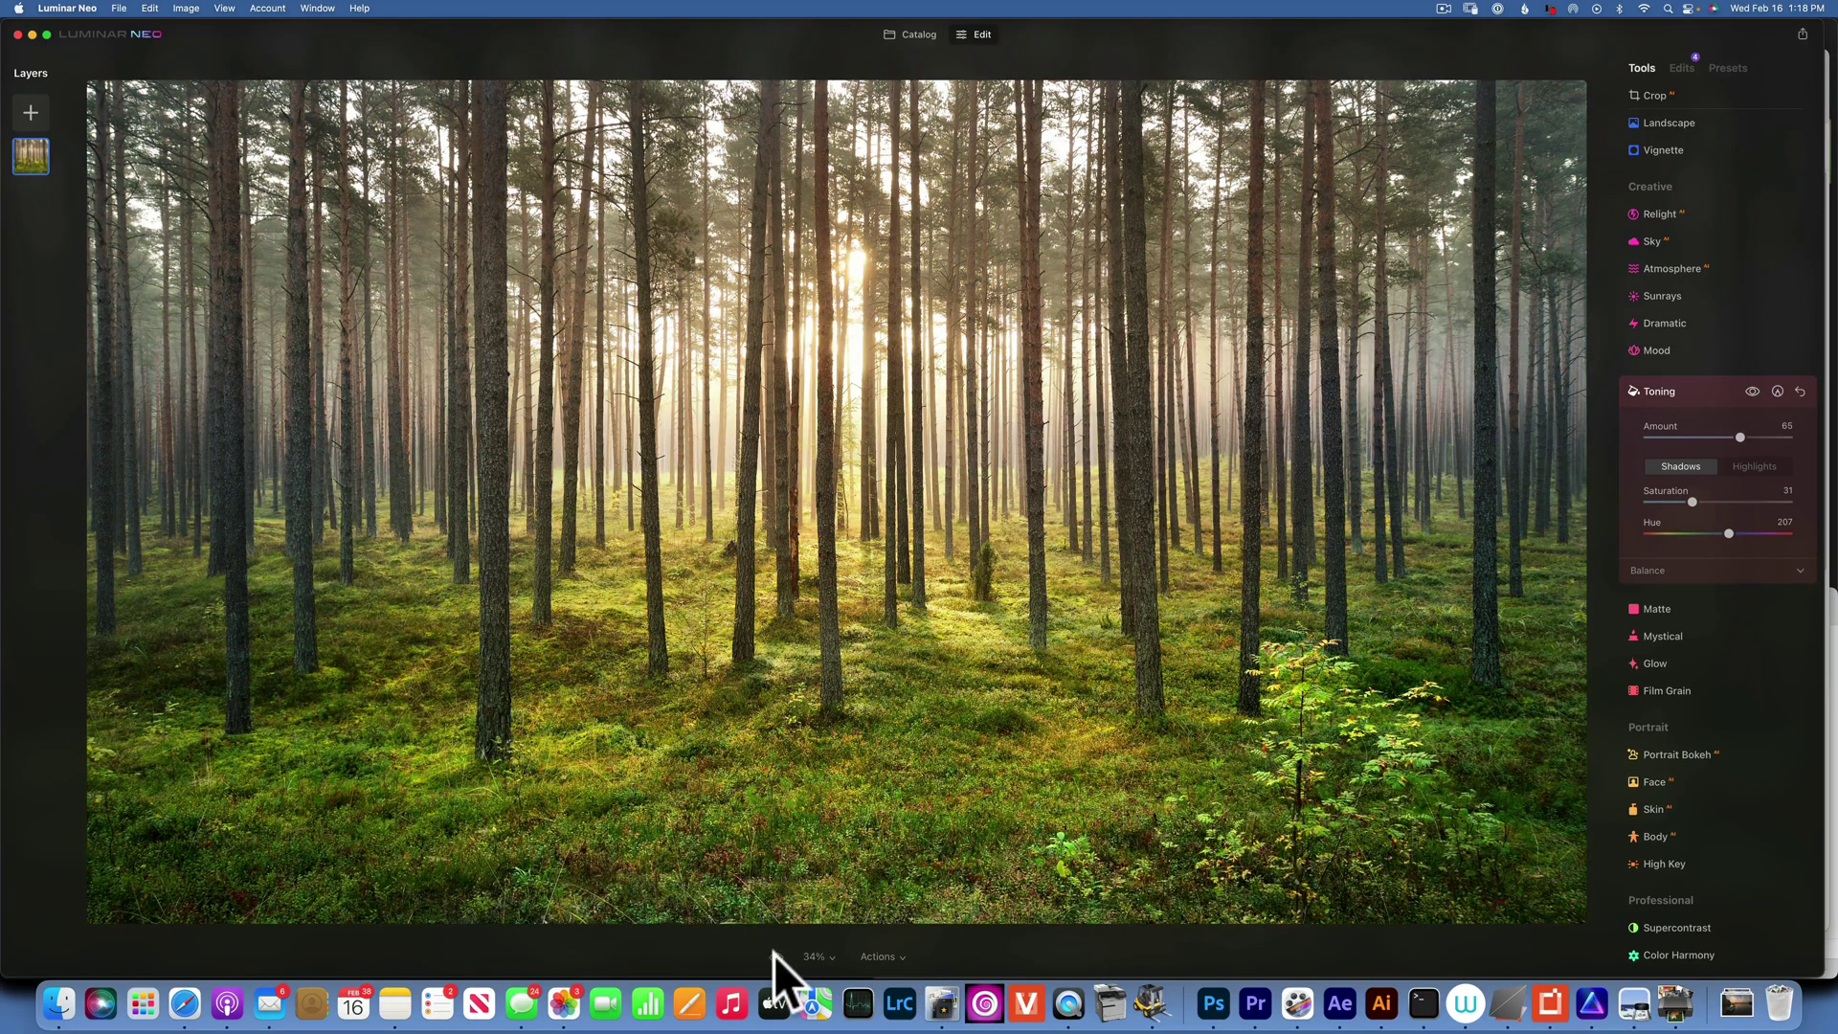
left_click(775, 955)
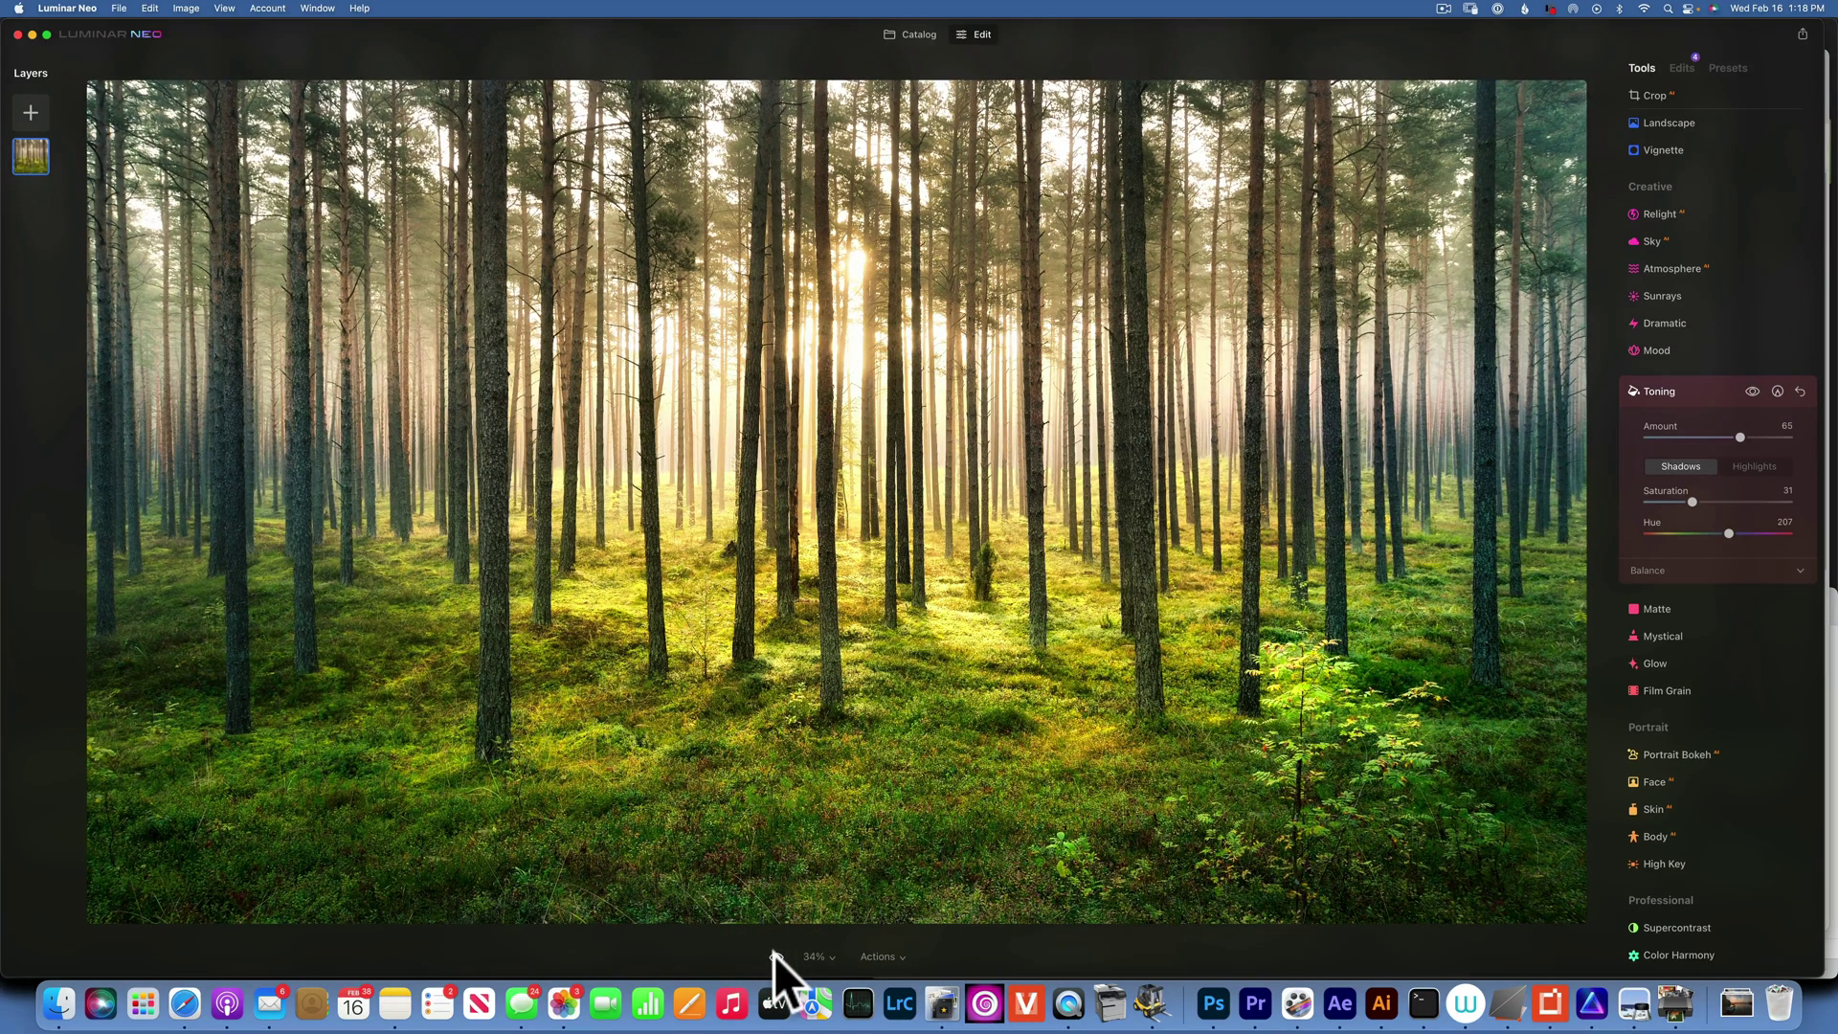
left_click(775, 956)
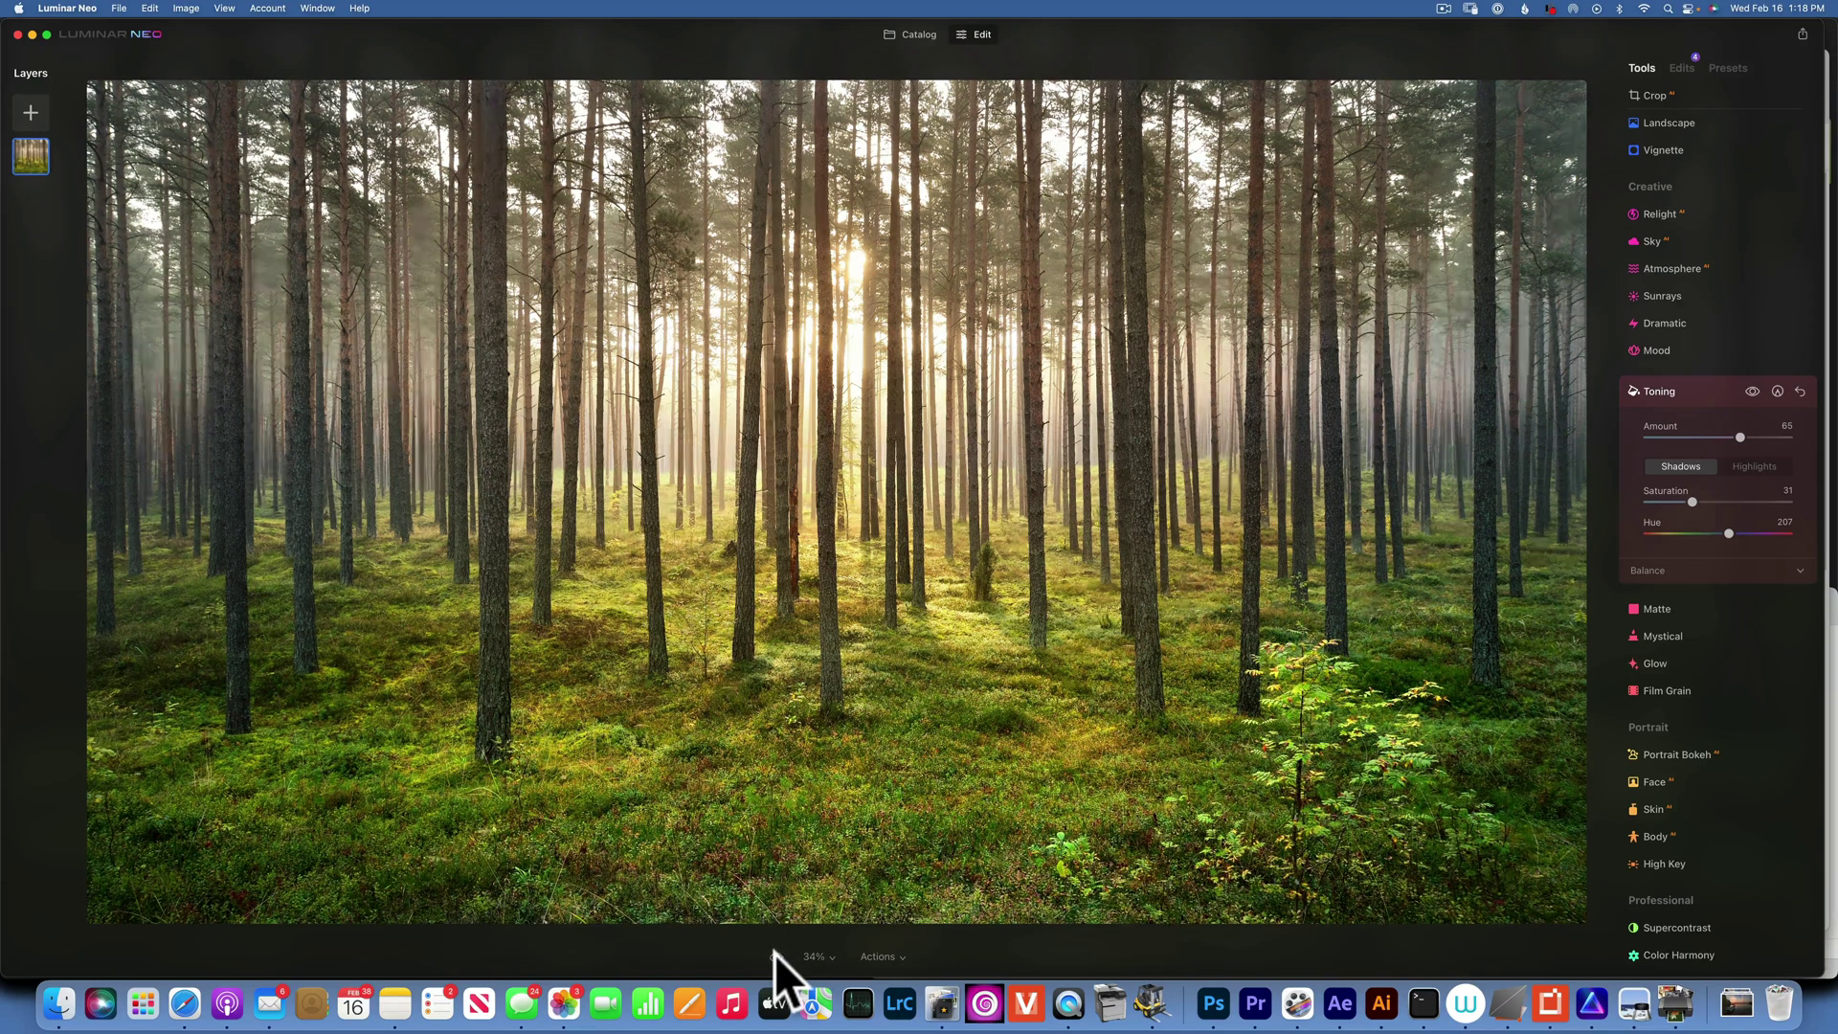
left_click(774, 956)
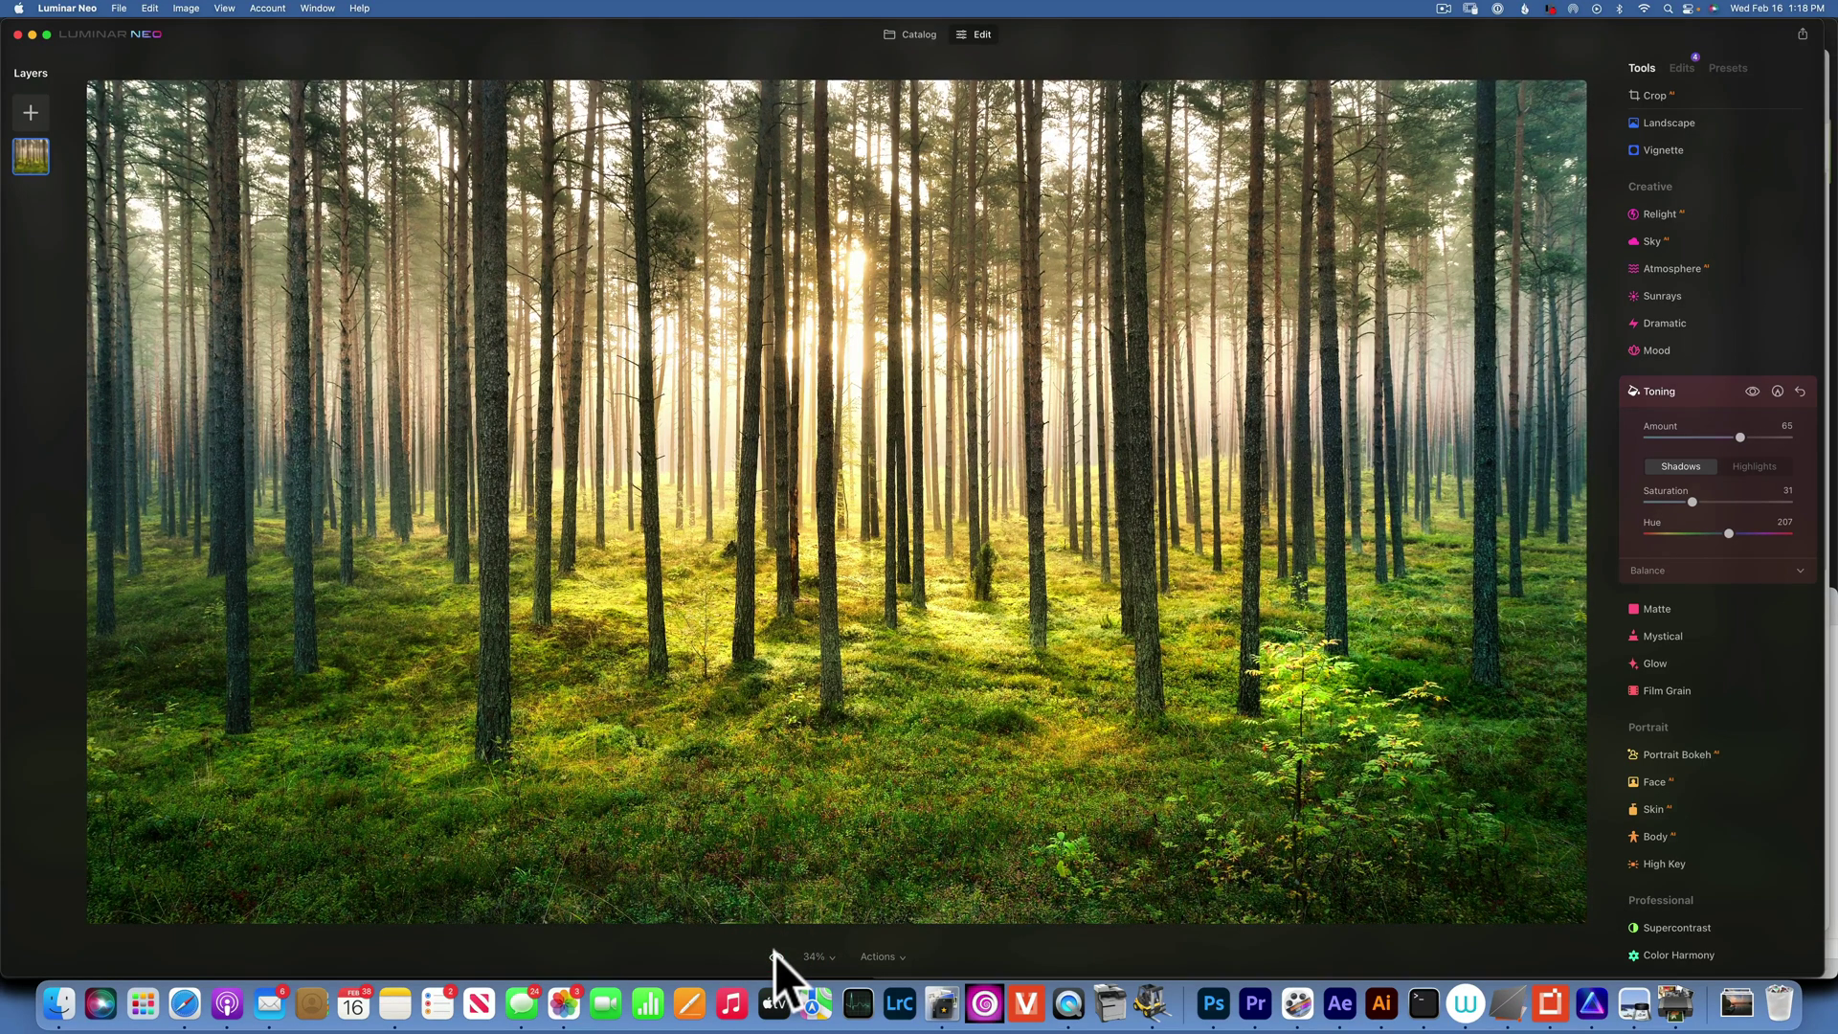
Add Atmosphere fog to the forest photo with Amount at 25 and compare it with the original
left_click(1683, 268)
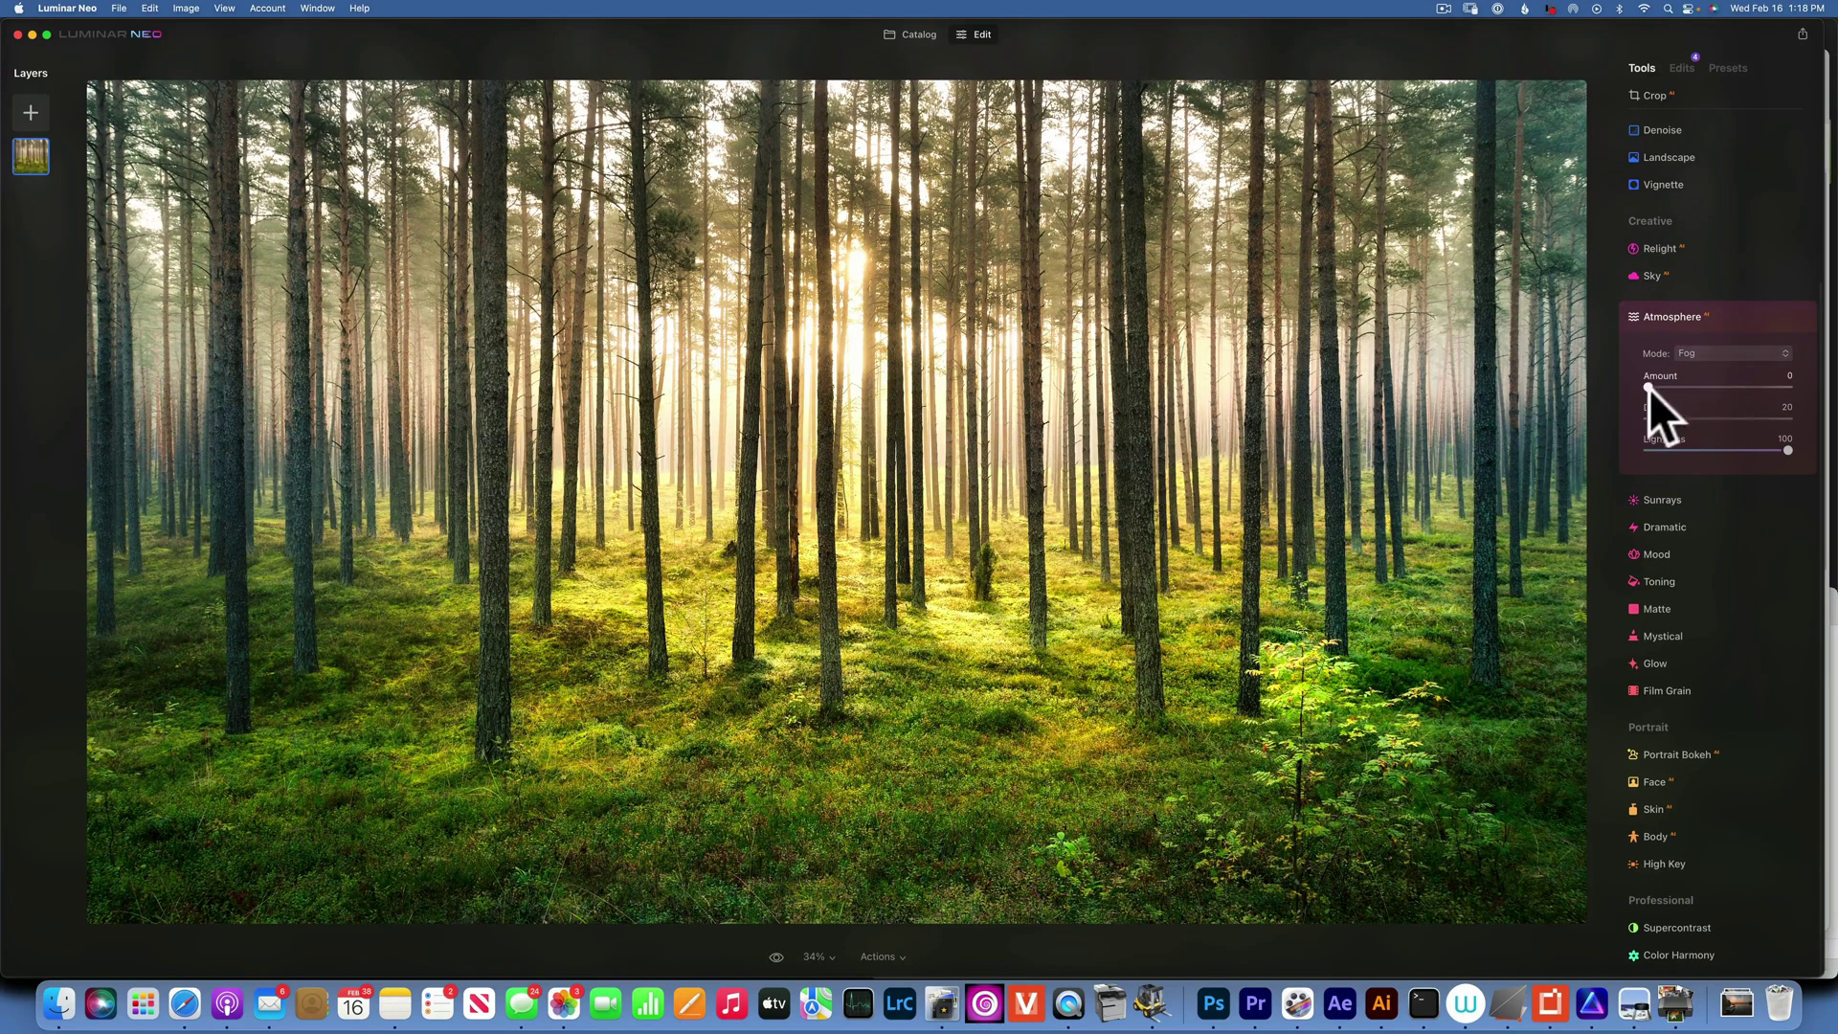
left_click_drag(1649, 387, 1674, 386)
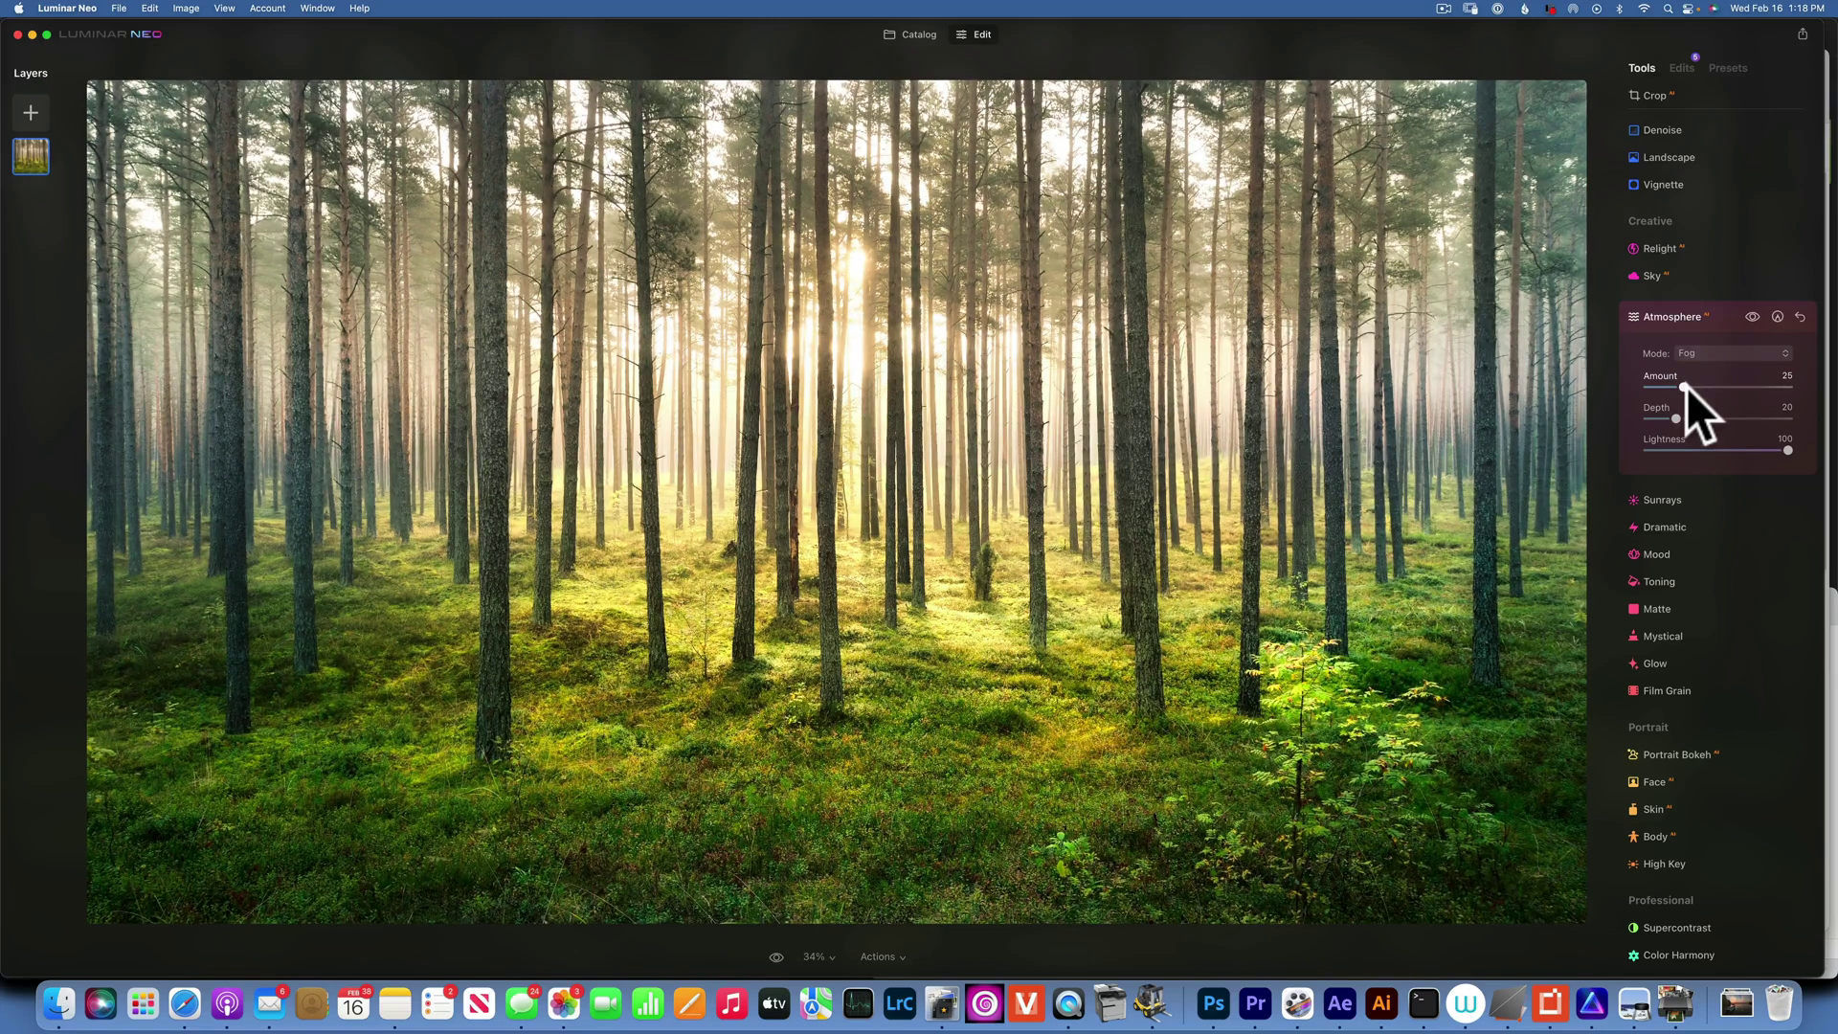
left_click(777, 957)
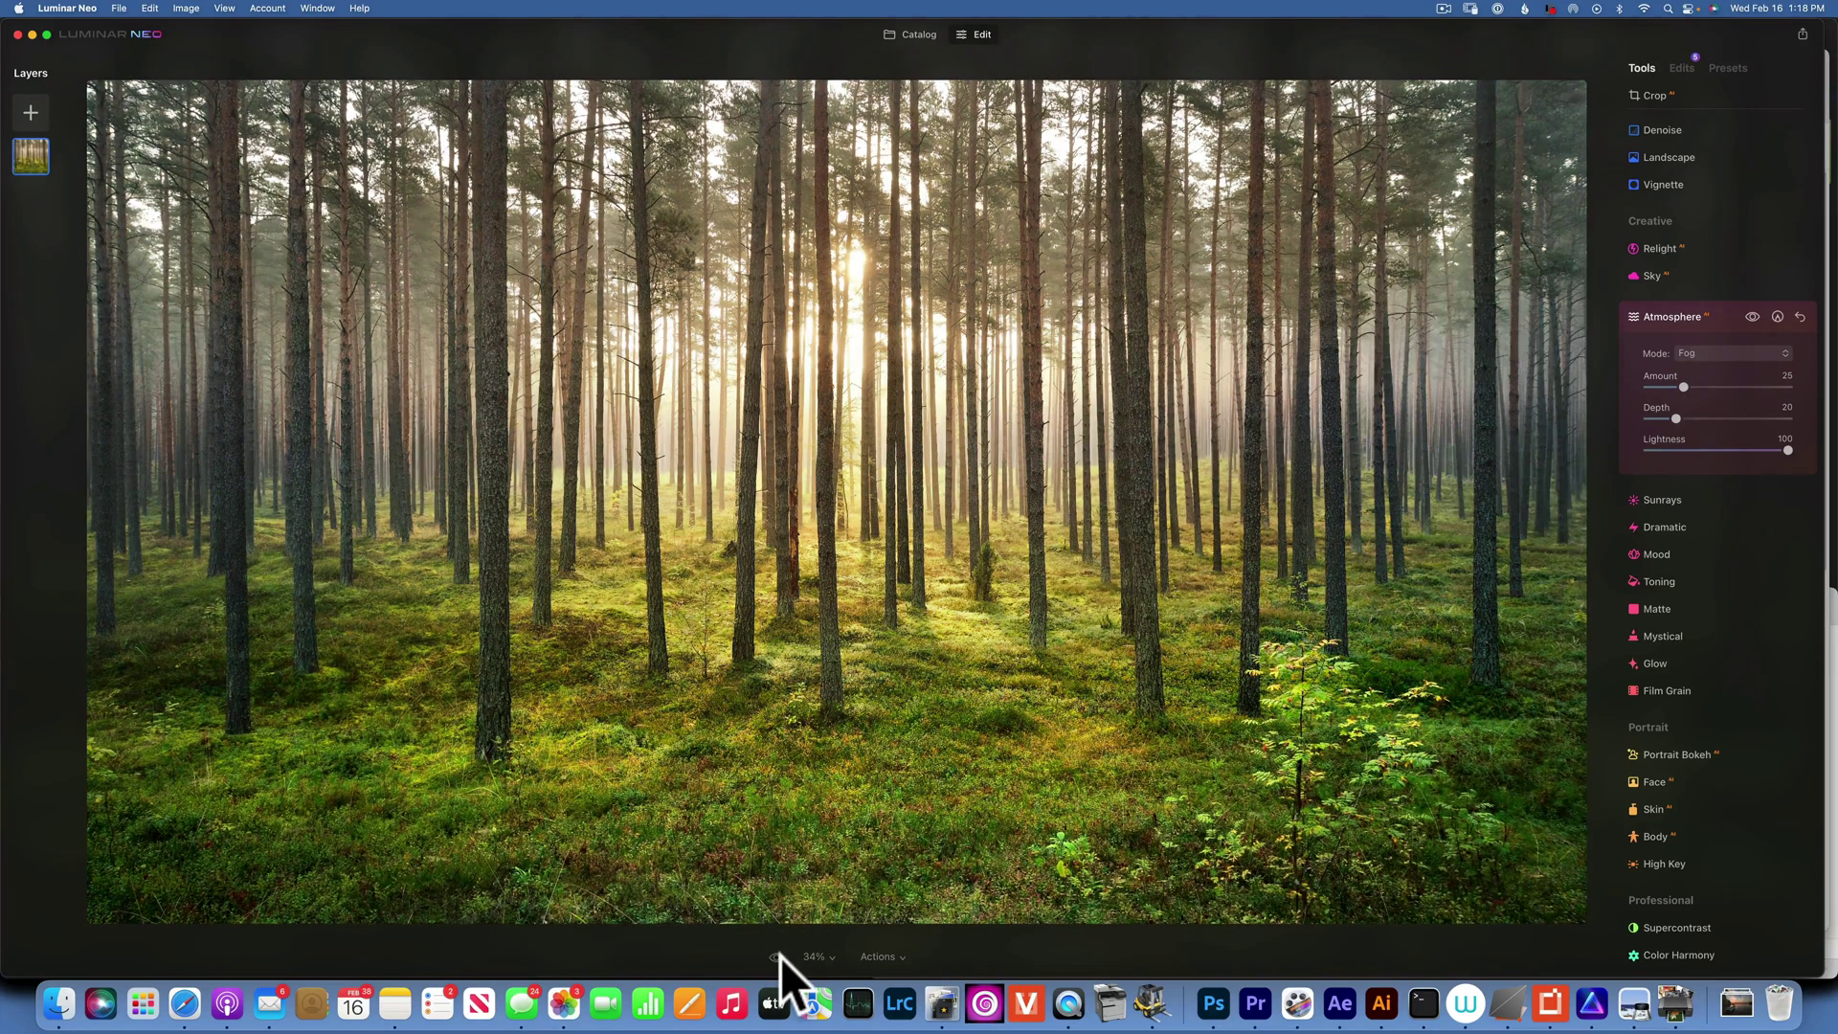
left_click(777, 957)
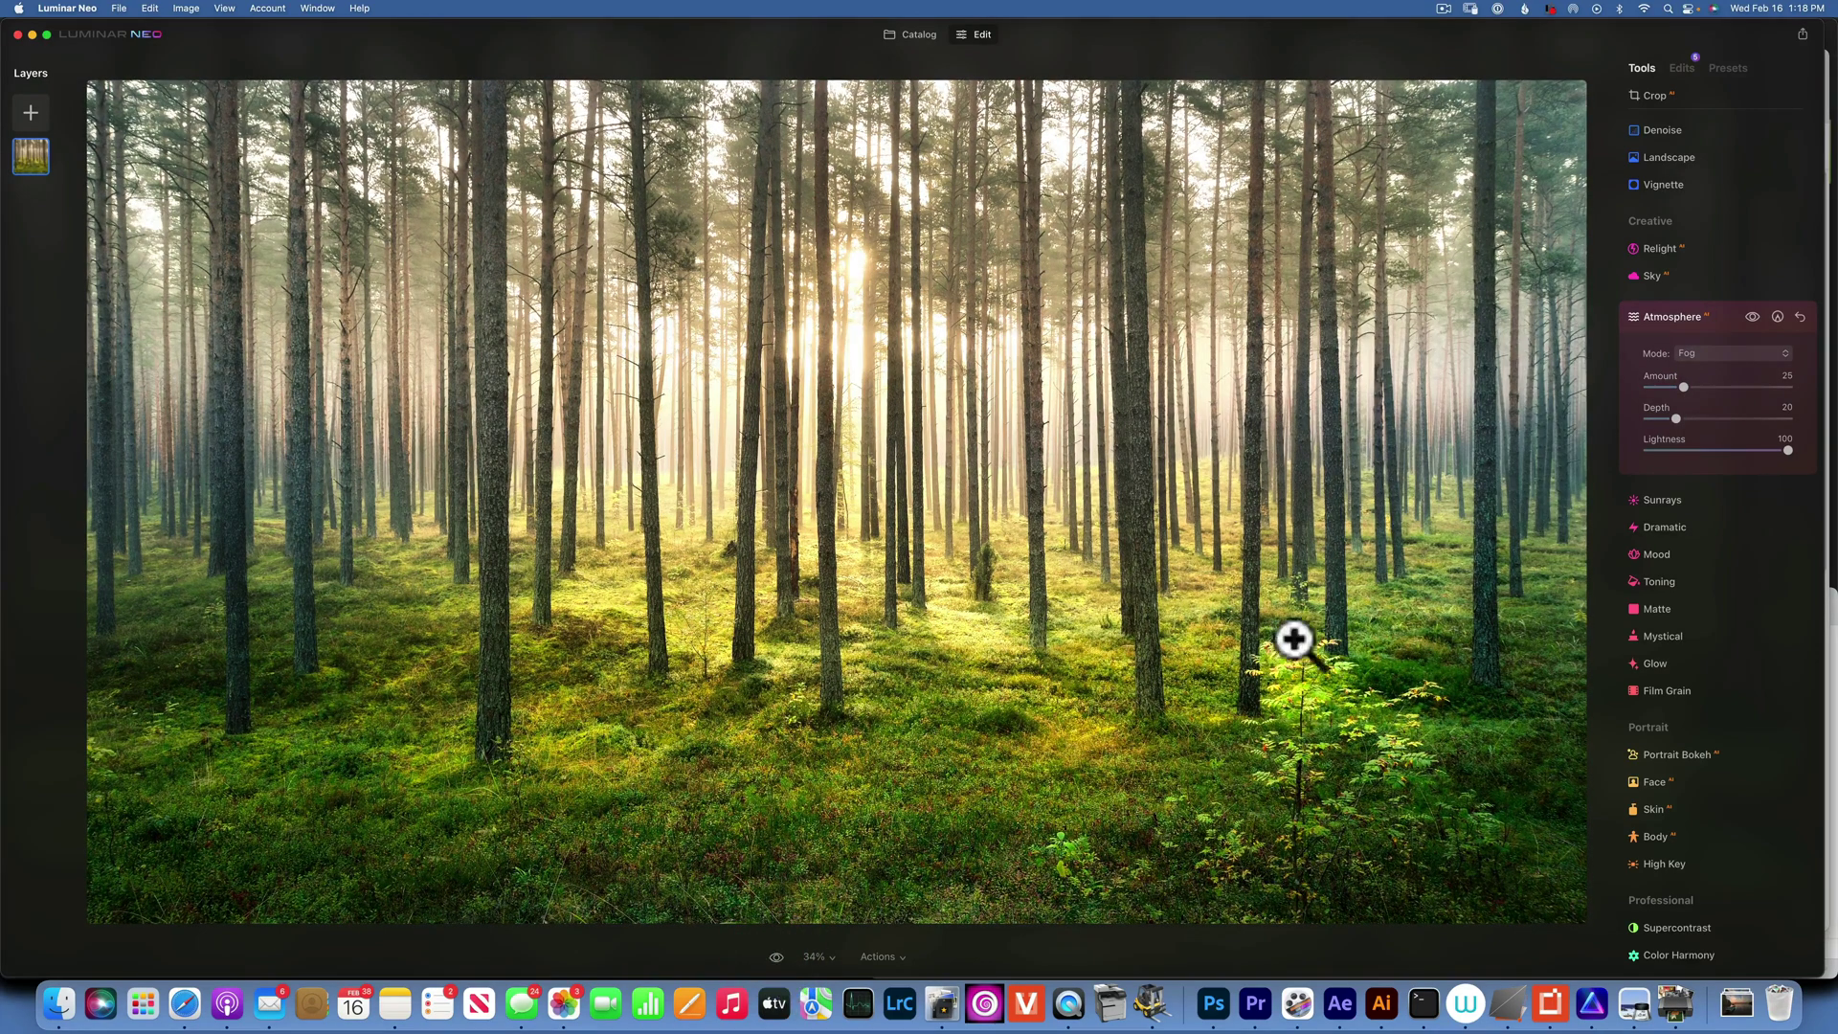